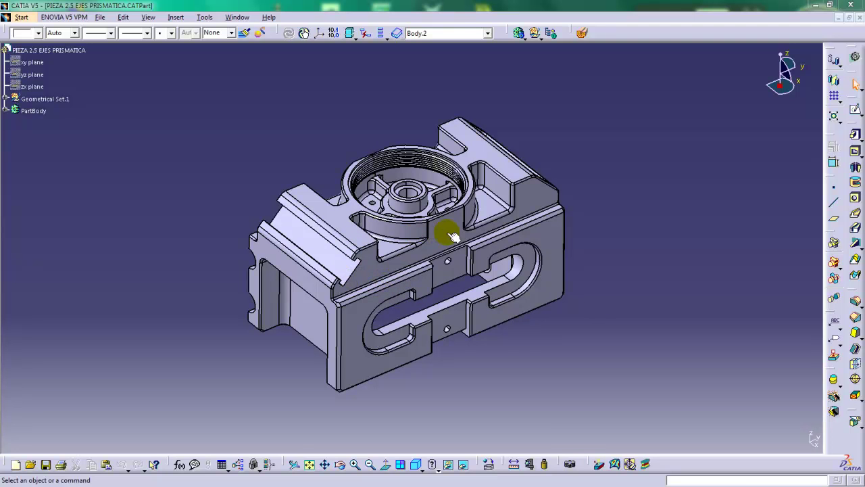
Examine the prismatic part from several sides, including its circular threaded bore, slotted side face and rear boss
mouse_move(419, 181)
middle_down()
mouse_move(419, 150)
mouse_move(410, 169)
mouse_move(419, 183)
mouse_move(418, 160)
mouse_move(407, 176)
mouse_move(411, 202)
mouse_move(419, 185)
mouse_move(412, 168)
mouse_move(423, 173)
middle_up()
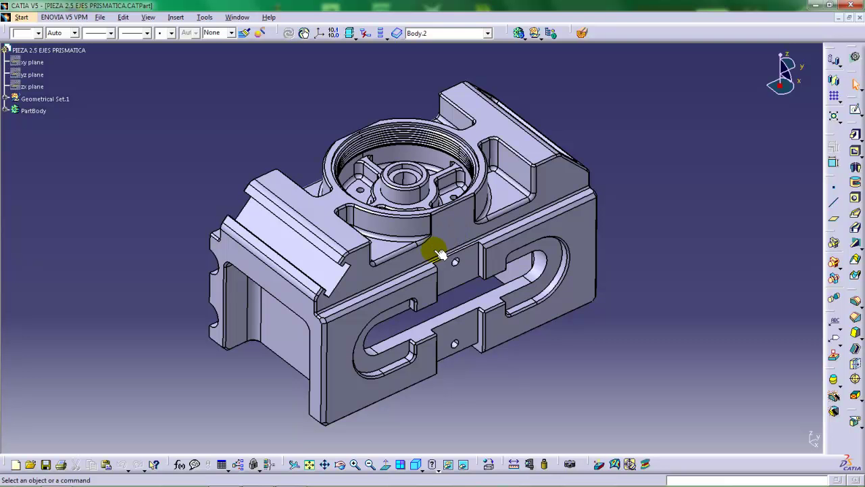
middle_drag(513, 241, 499, 218)
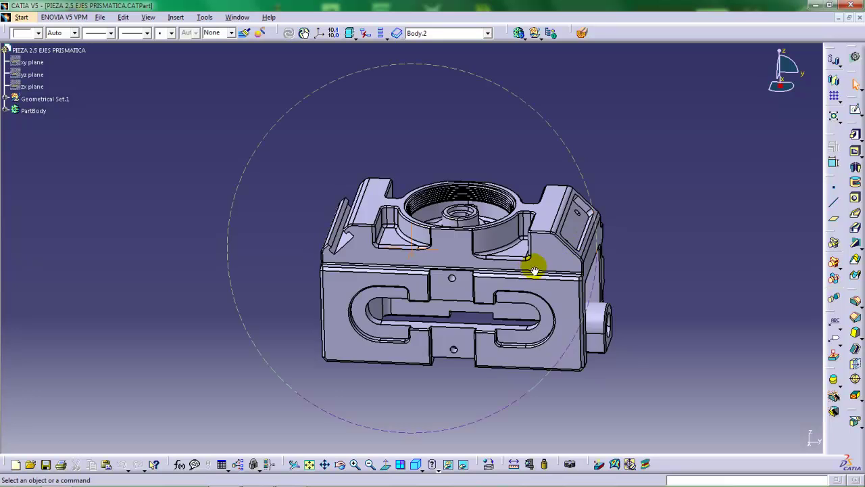
middle_drag(534, 271, 359, 322)
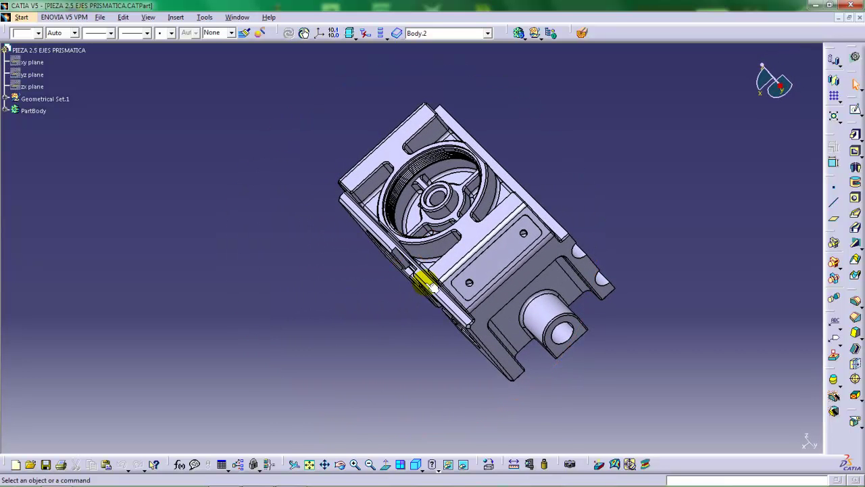
mouse_move(430, 284)
middle_down()
mouse_move(411, 276)
mouse_move(437, 271)
middle_up()
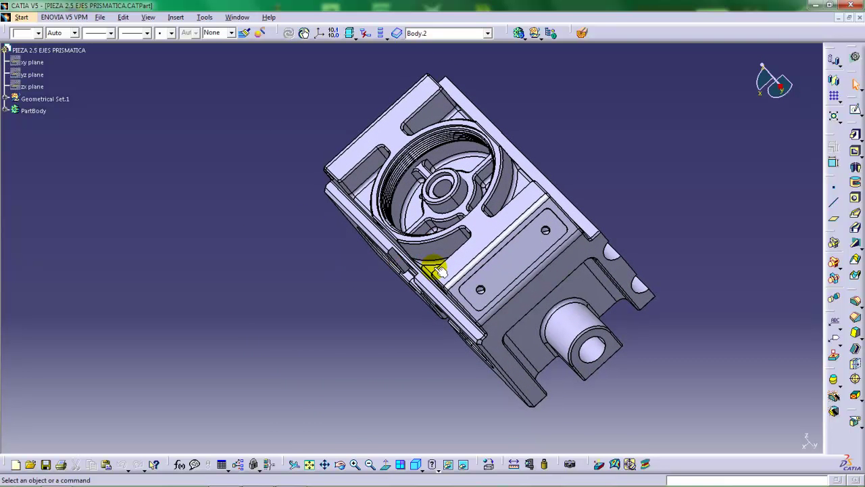
middle_drag(519, 262, 451, 343)
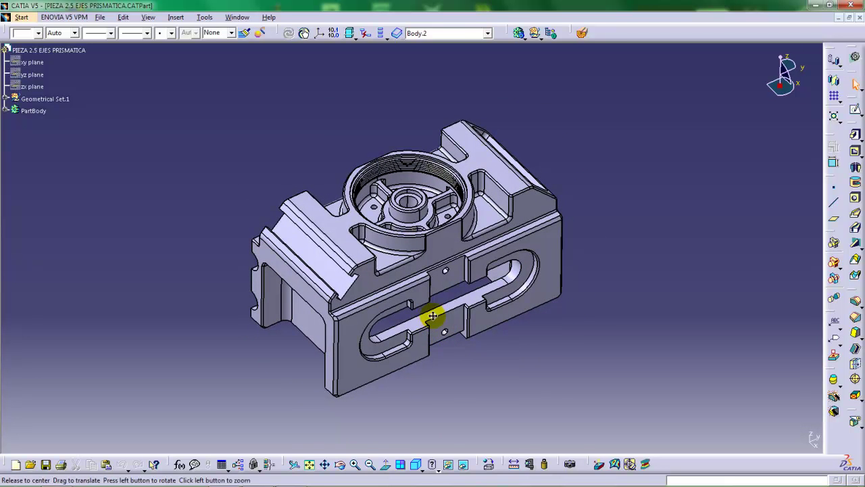
middle_drag(435, 315, 455, 287)
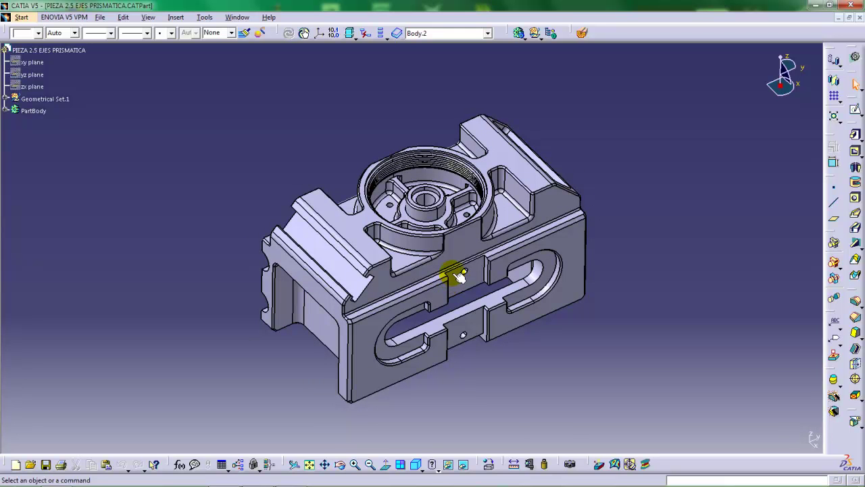
middle_drag(410, 294, 420, 268)
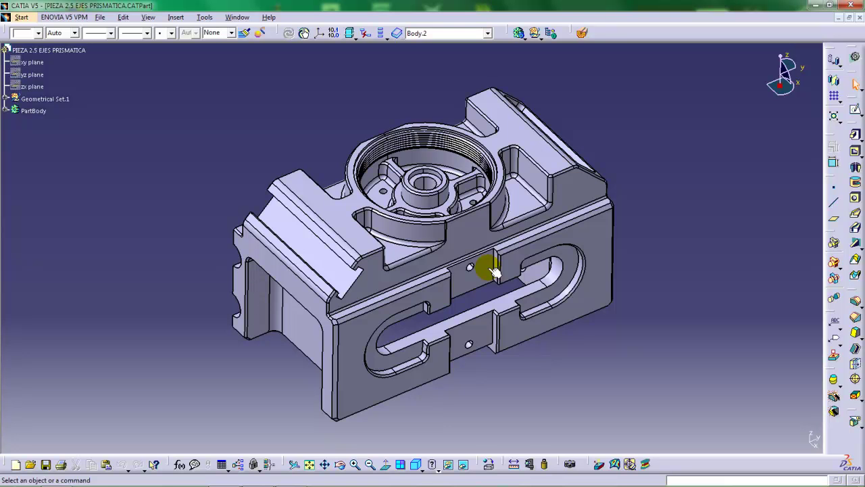
middle_drag(438, 190, 407, 174)
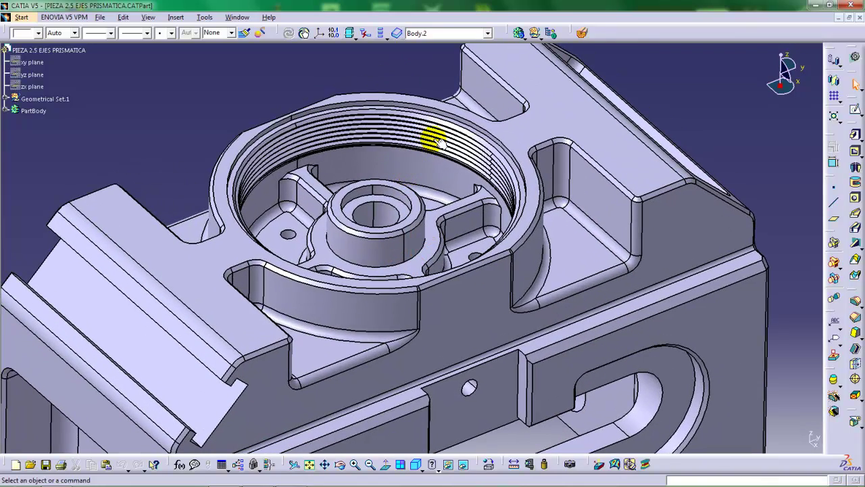
middle_drag(449, 186, 428, 225)
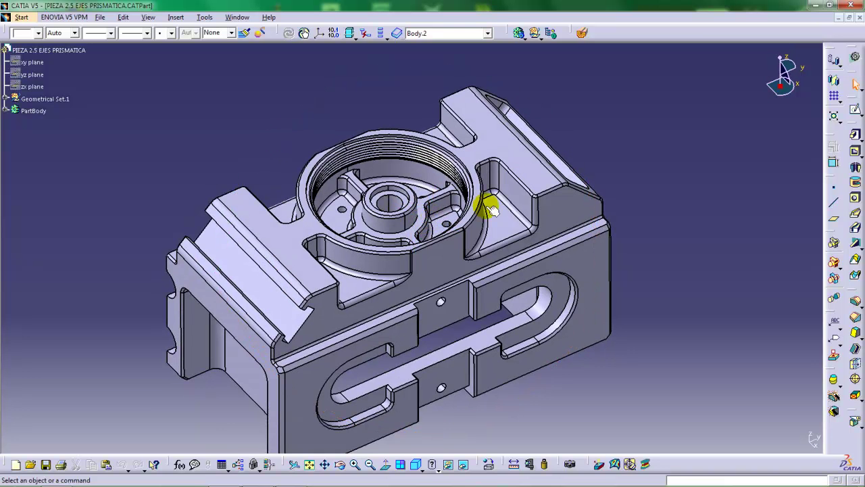
middle_drag(342, 216, 369, 202)
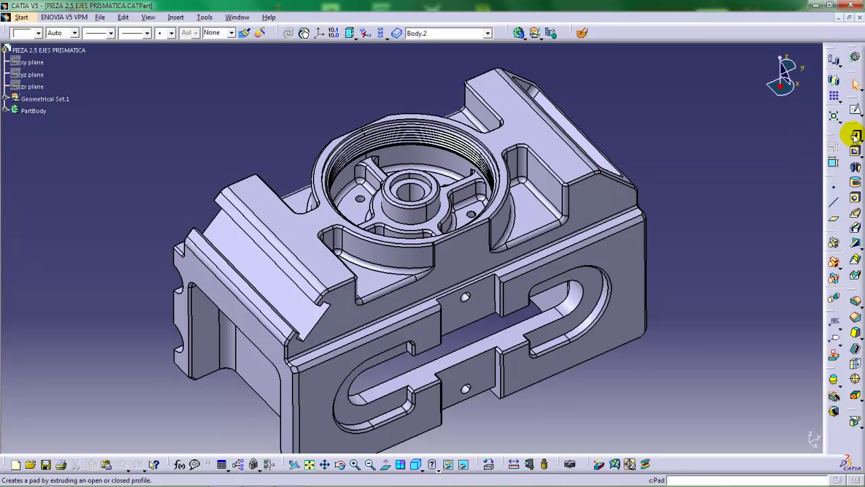
middle_drag(458, 262, 444, 274)
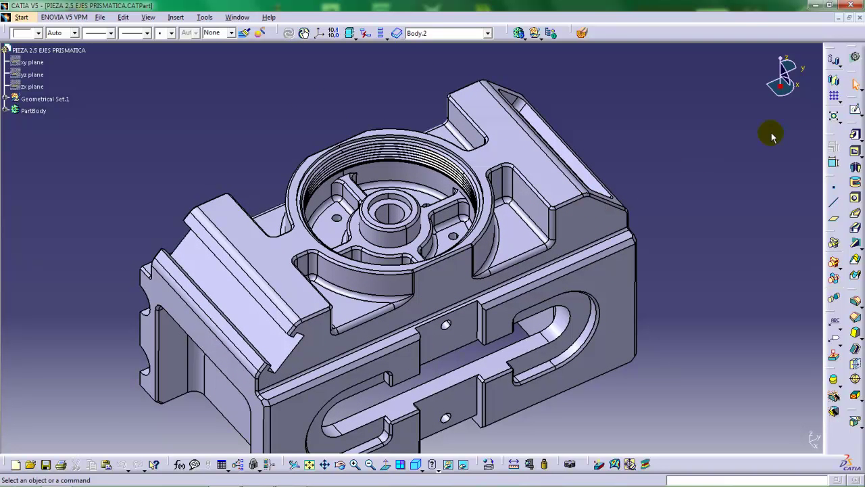
Pad Sketch.43 in the threaded bore up to the plane of the Pad.2 face (Face.9) with 0 mm offset
click(856, 136)
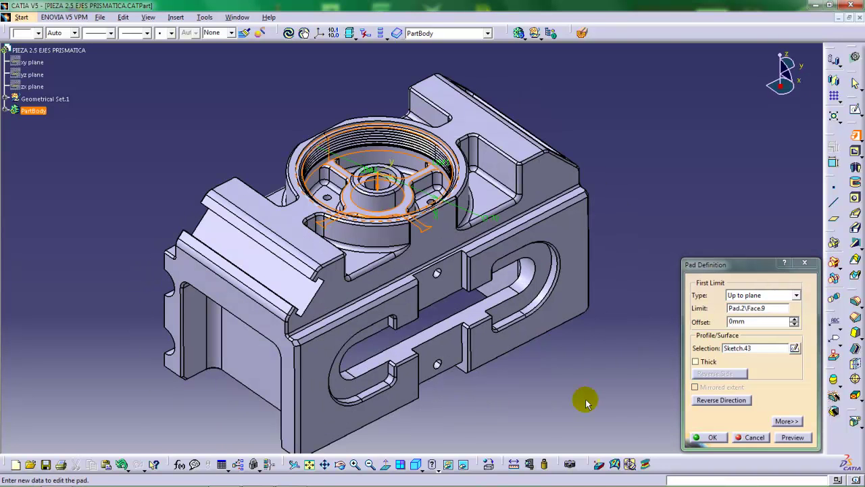
click(706, 438)
middle_drag(456, 310, 436, 334)
middle_drag(474, 279, 496, 257)
click(690, 189)
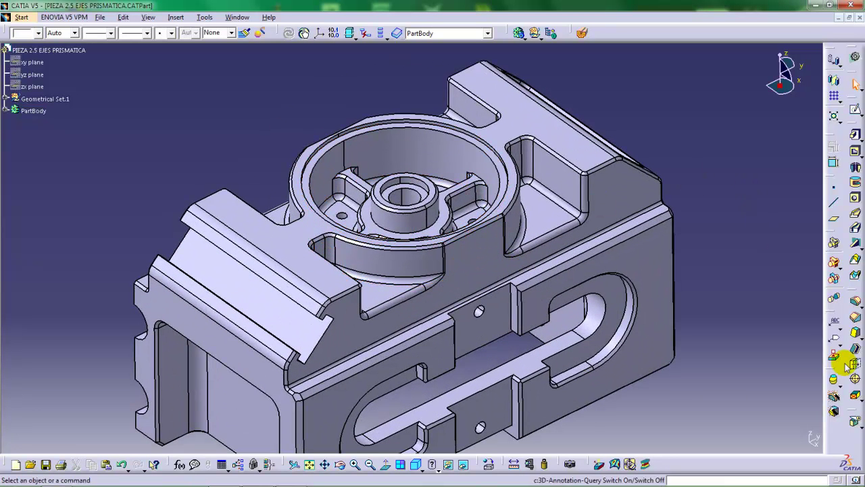
Chamfer the upper inner circular edge of the bore with a 1.5 mm length at 45 degrees and tangency propagation
click(854, 319)
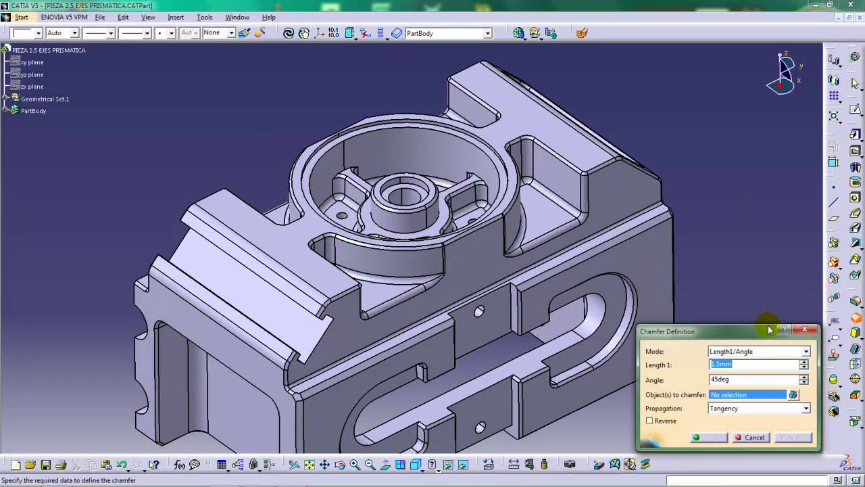
click(487, 158)
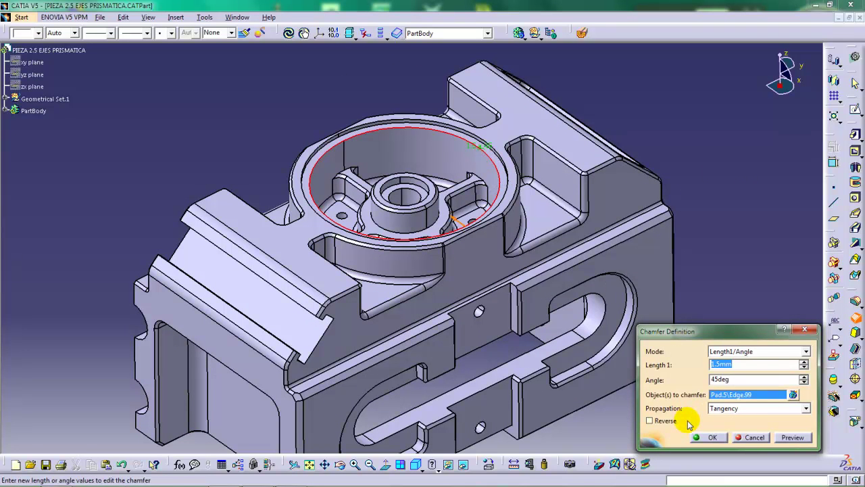
mouse_move(538, 354)
middle_down()
mouse_move(537, 326)
mouse_move(530, 354)
middle_up()
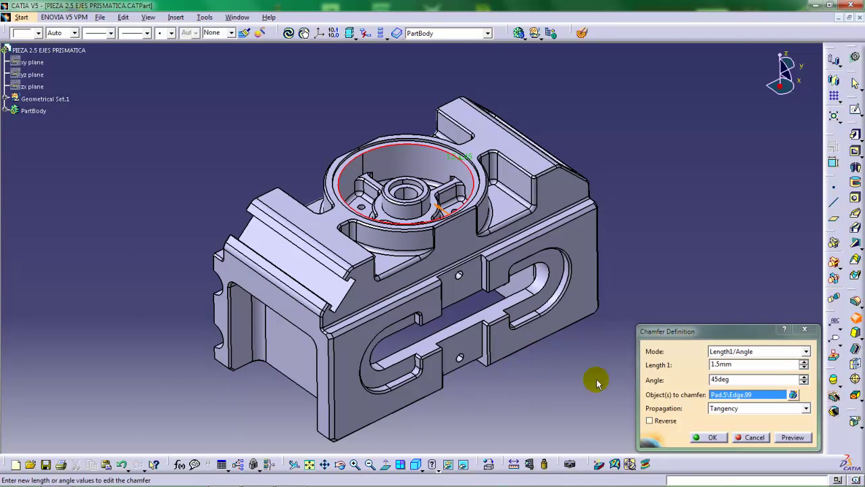
click(713, 438)
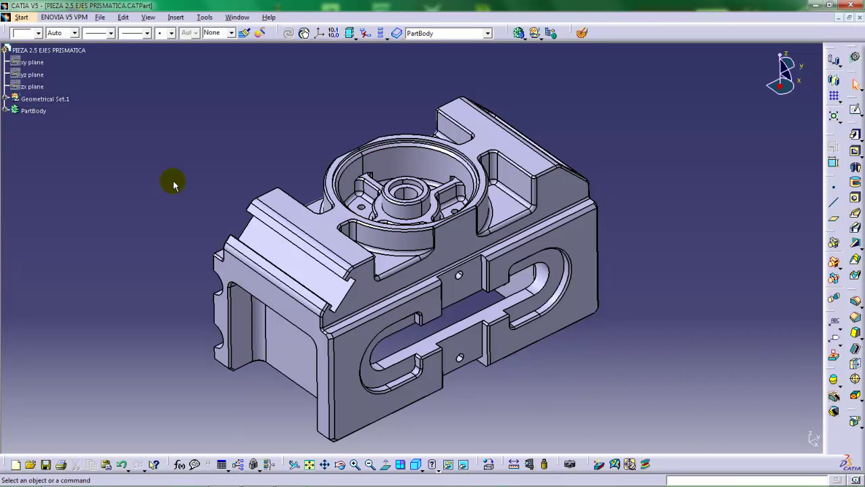
Expand the PartBody features and assign the preselected grey from the extended colour palette to Pad.5 and Chamfer.22
click(5, 109)
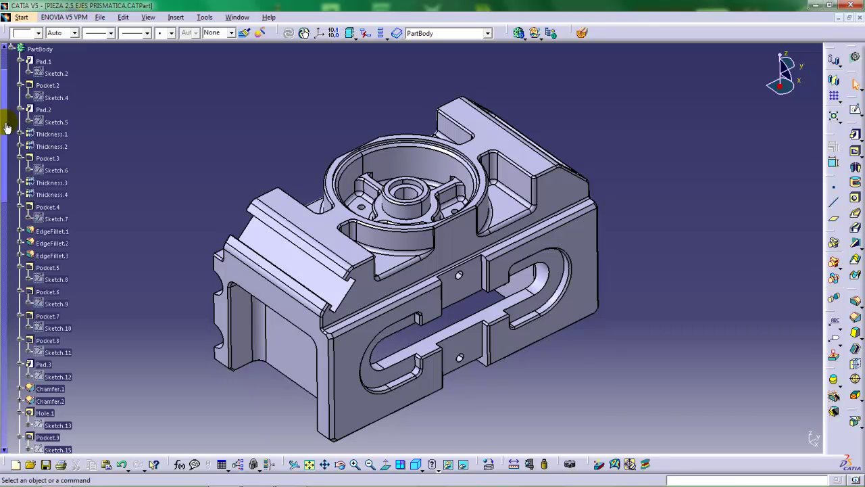
drag(3, 192, 3, 440)
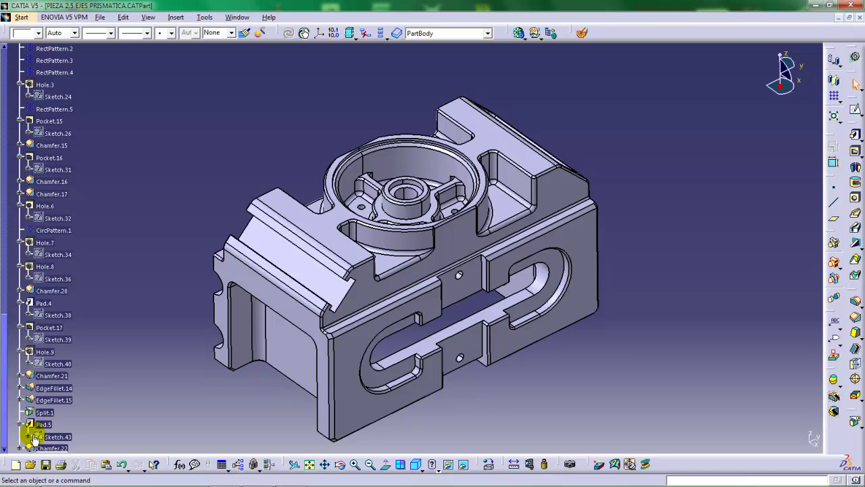
click(44, 424)
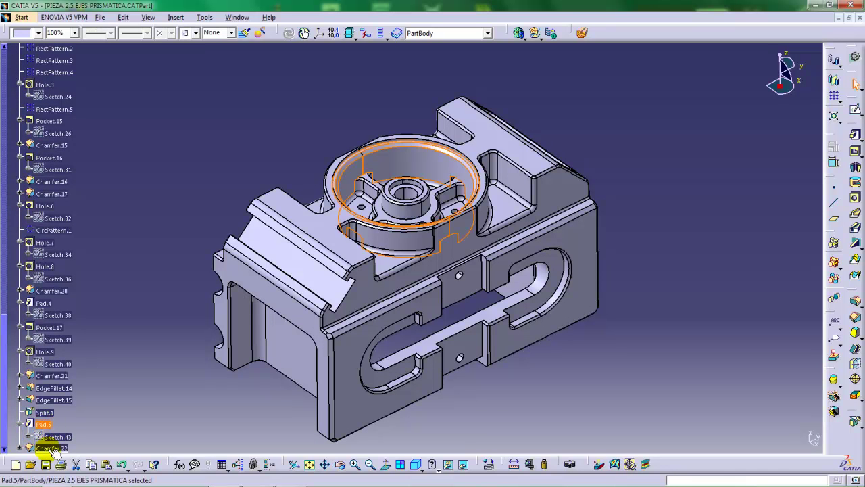
ctrl+click(50, 448)
click(41, 33)
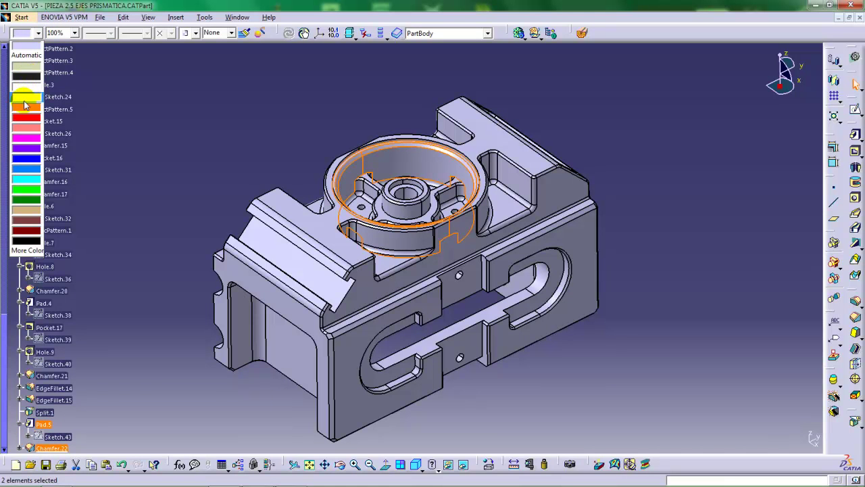
click(19, 251)
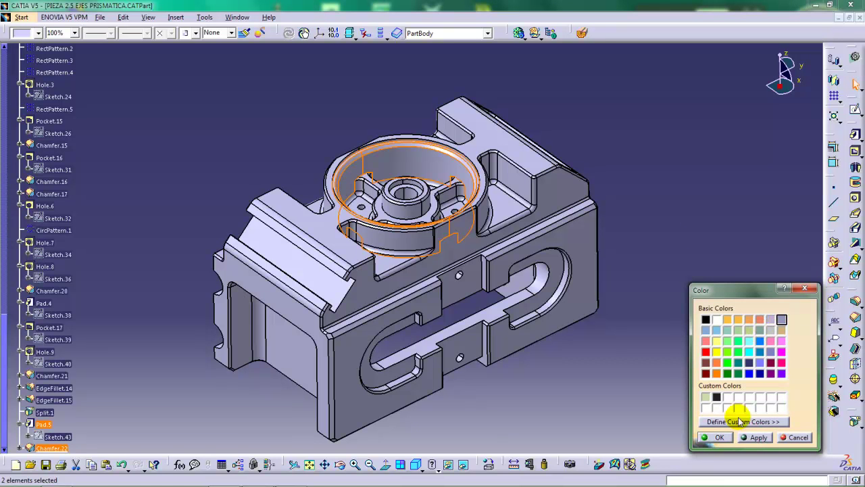
click(719, 438)
click(686, 366)
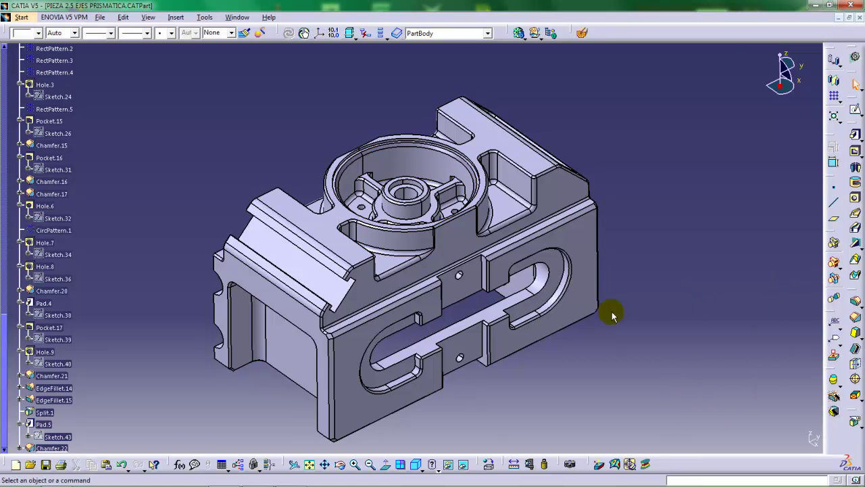
Colour Pad.5 and Chamfer.22 with the near-black custom colour
middle_drag(481, 209, 486, 214)
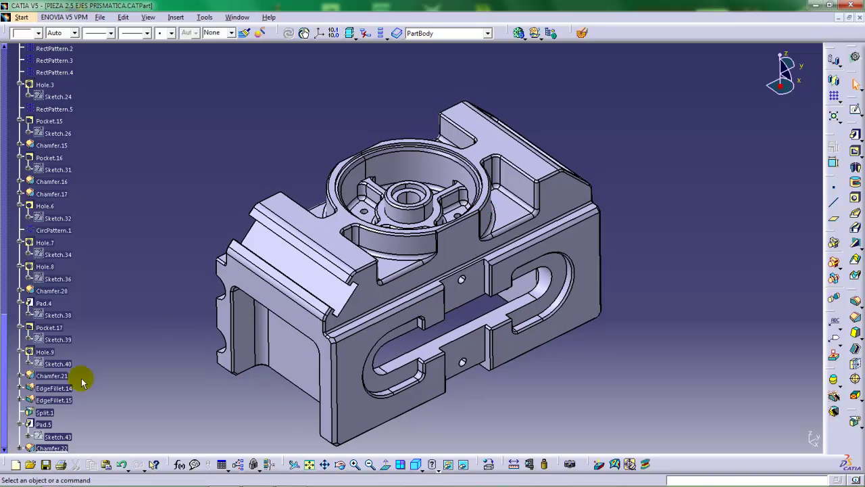
ctrl+click(51, 447)
click(40, 33)
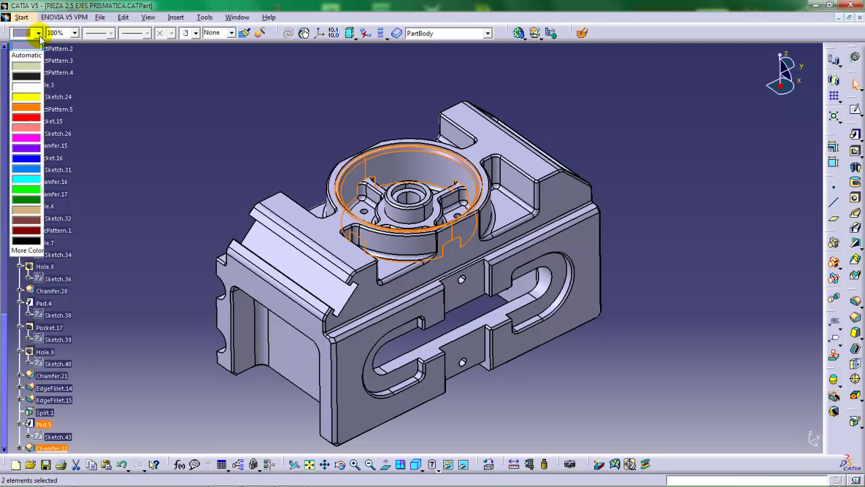
click(27, 77)
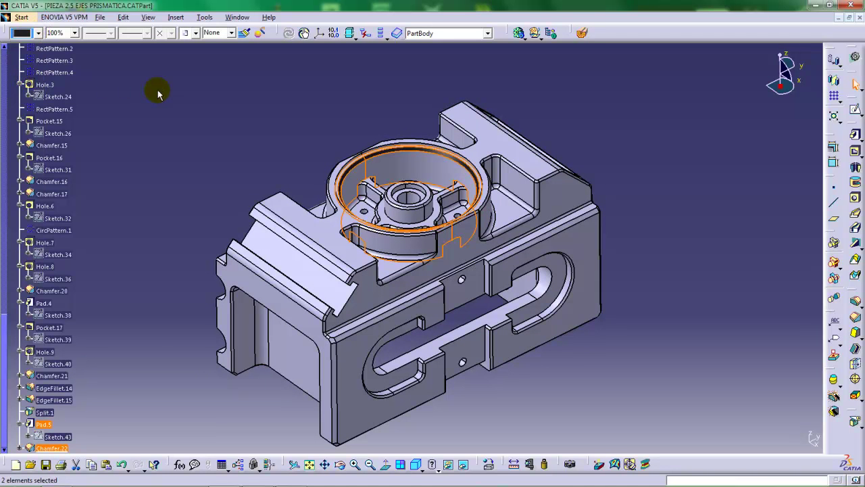
click(119, 376)
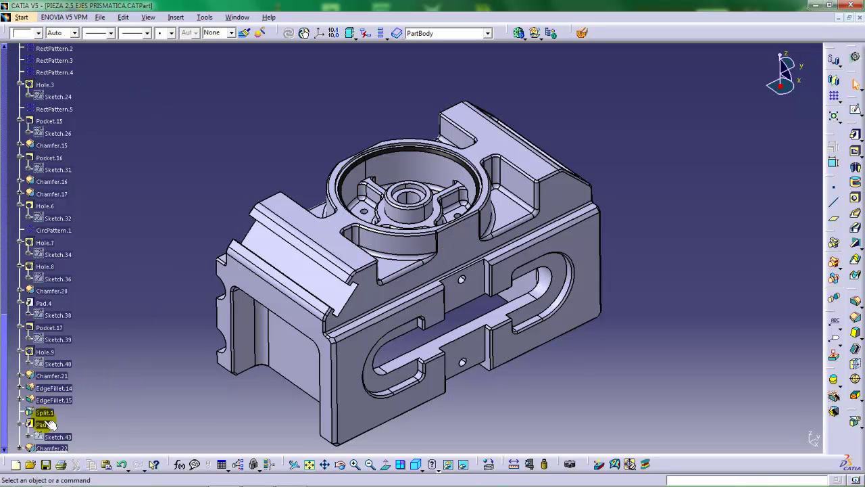
click(44, 424)
click(34, 32)
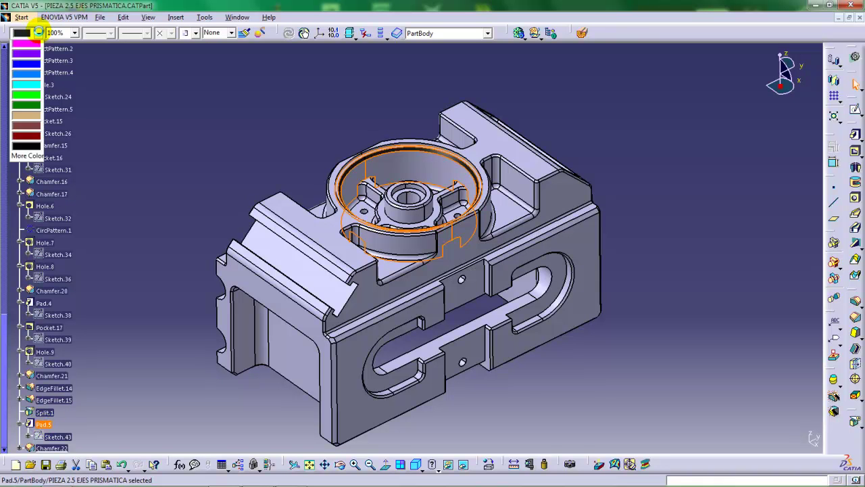
click(29, 77)
click(199, 89)
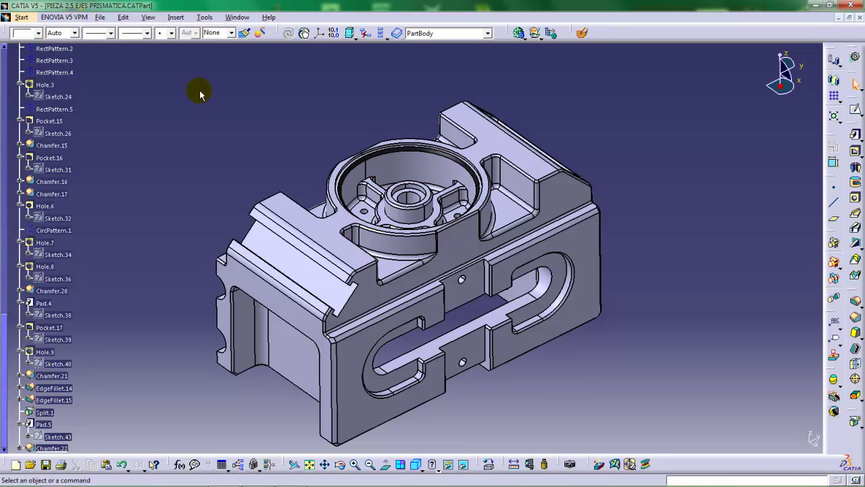
Collapse the PartBody branch in the specification tree
middle_drag(402, 199, 414, 245)
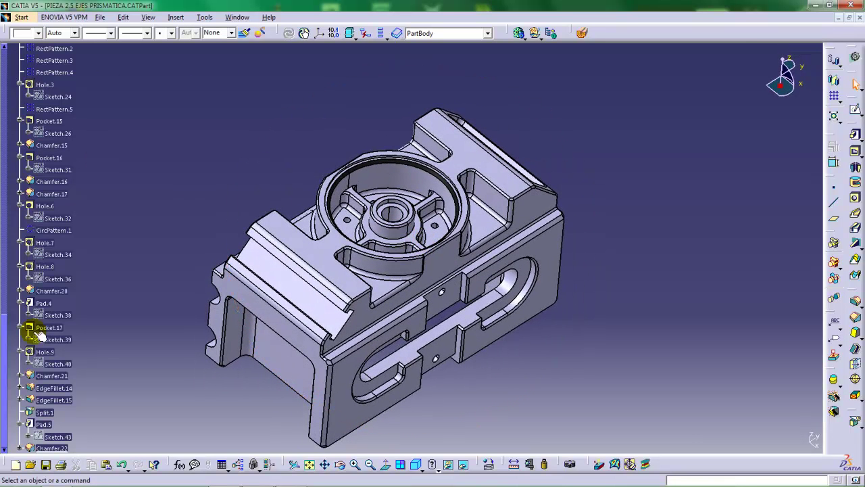
drag(3, 327, 9, 61)
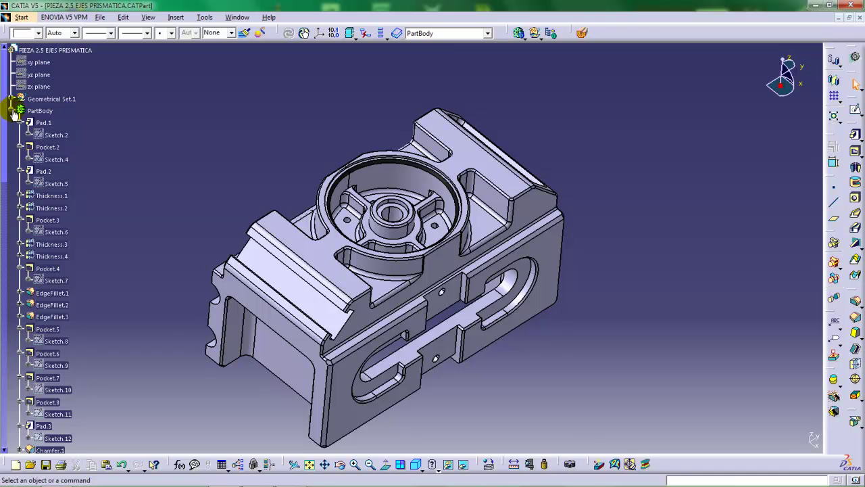
click(13, 111)
middle_drag(293, 158, 339, 164)
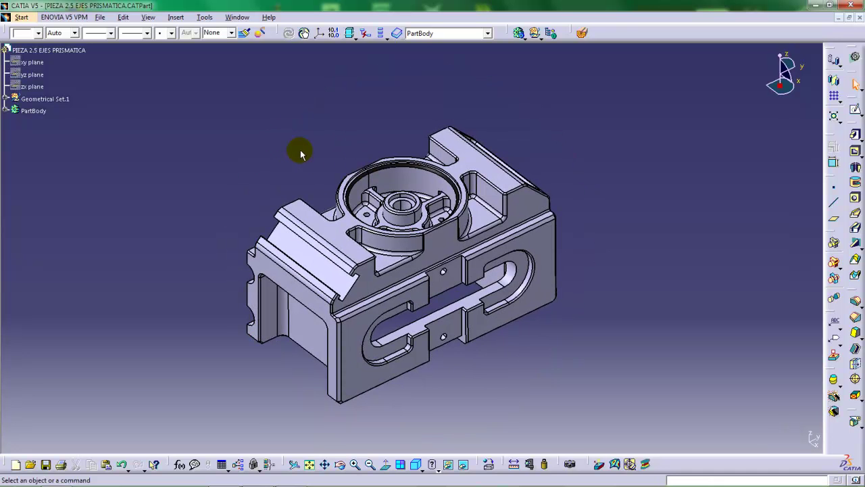
middle_drag(294, 227, 309, 225)
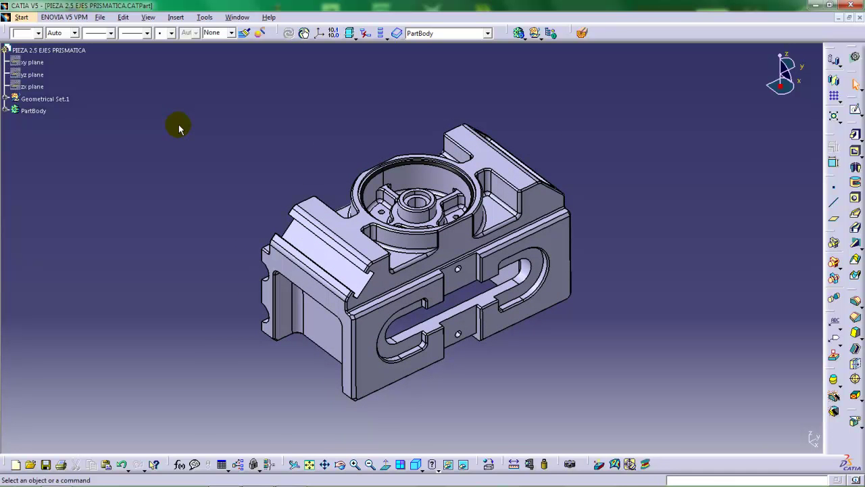
middle_drag(309, 160, 309, 170)
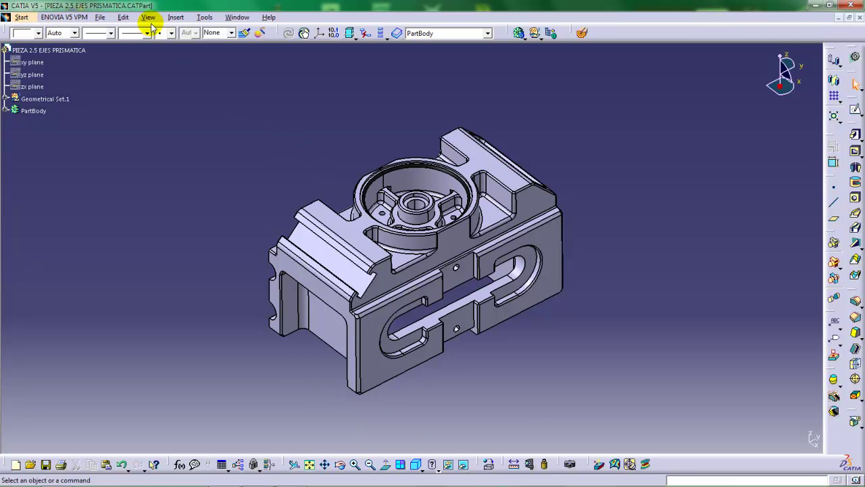
Switch to the Generative Shape Design workbench
click(22, 18)
mouse_move(41, 56)
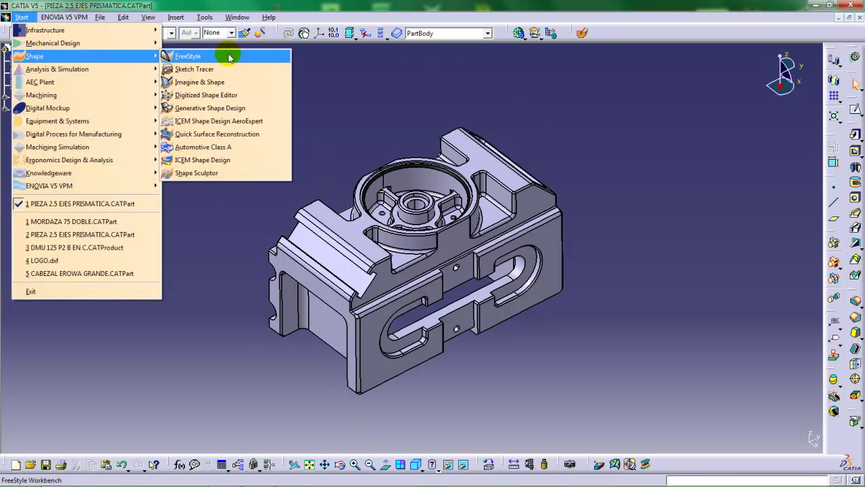
click(209, 108)
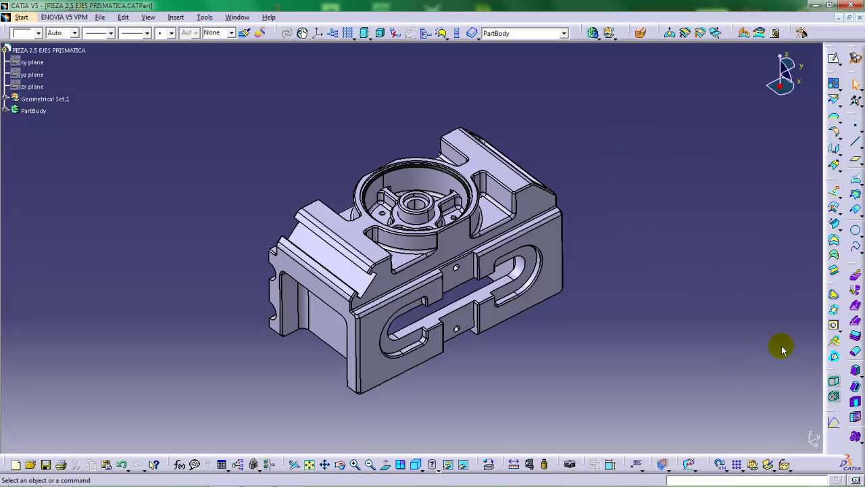
Start a rough stock definition with PartBody as the enclosed part body
click(835, 383)
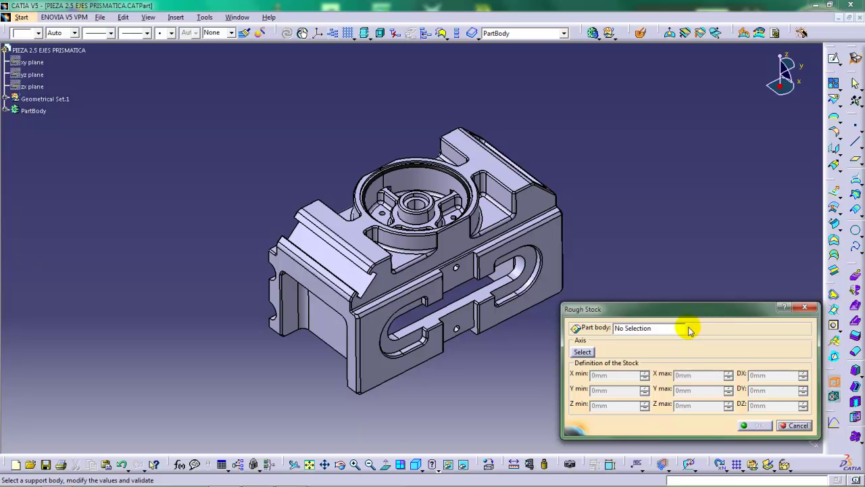
click(37, 112)
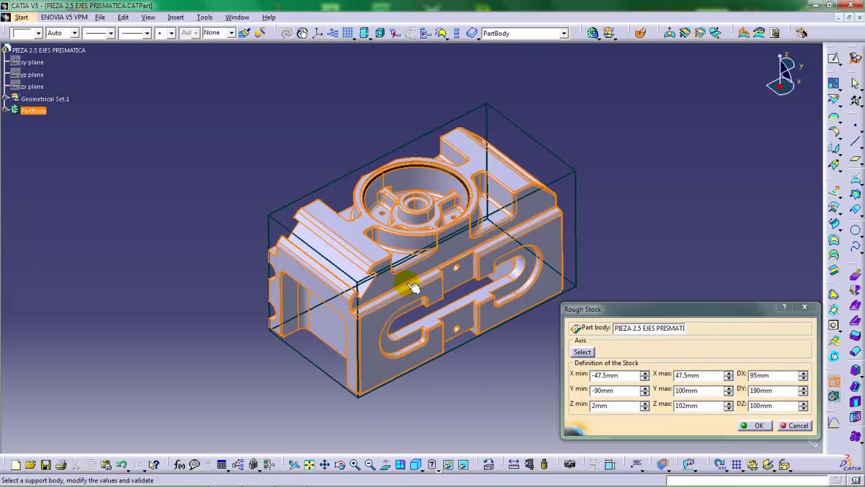
middle_drag(406, 280, 380, 233)
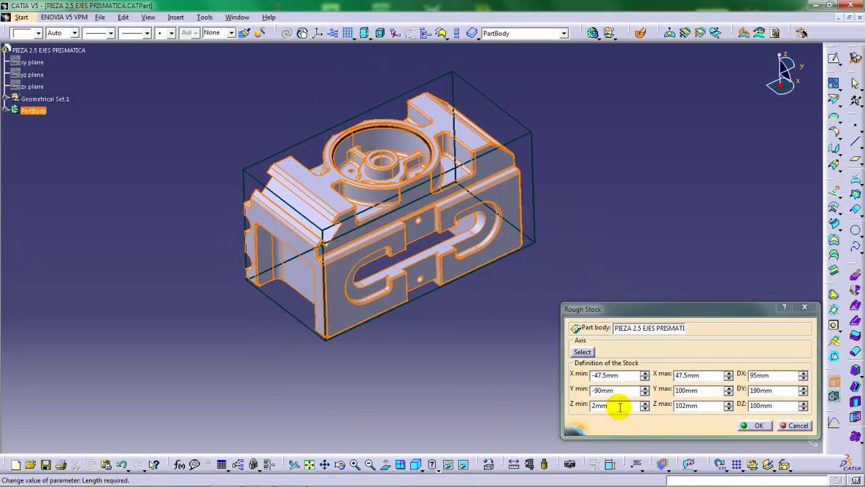
drag(620, 406, 588, 407)
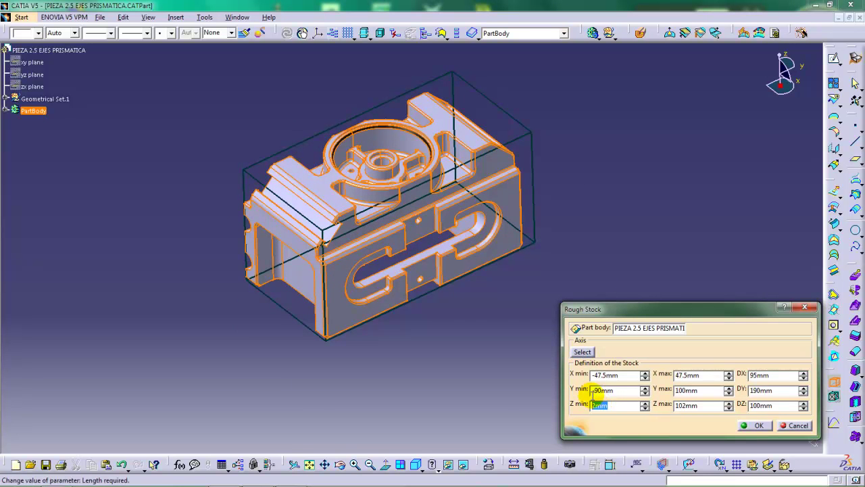
middle_drag(428, 293, 382, 226)
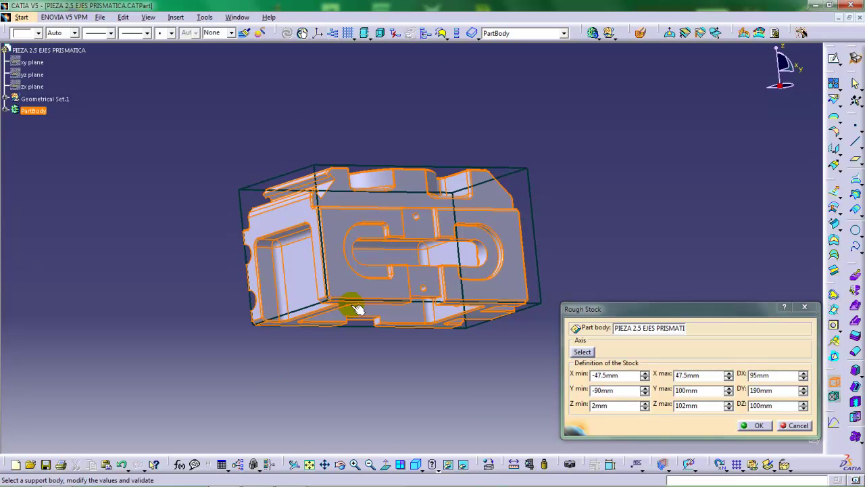
Redefine the rough stock's axis by picking the flat underside face of the part
click(583, 353)
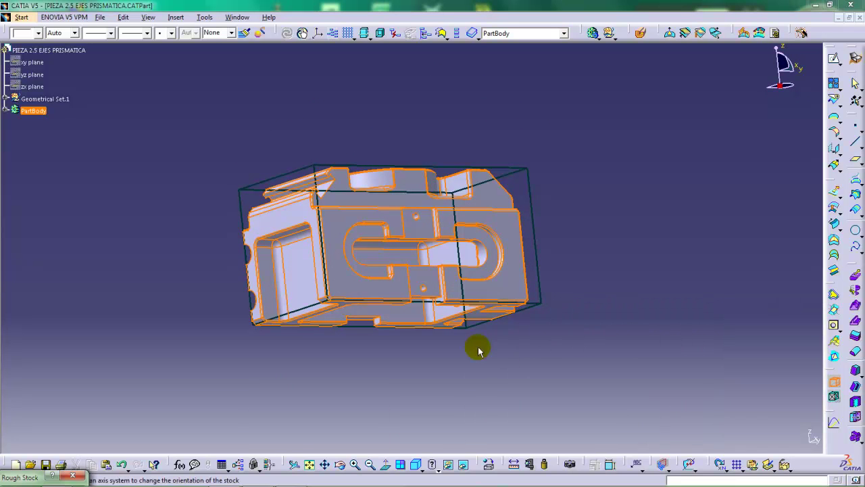
middle_drag(460, 341, 358, 250)
click(355, 246)
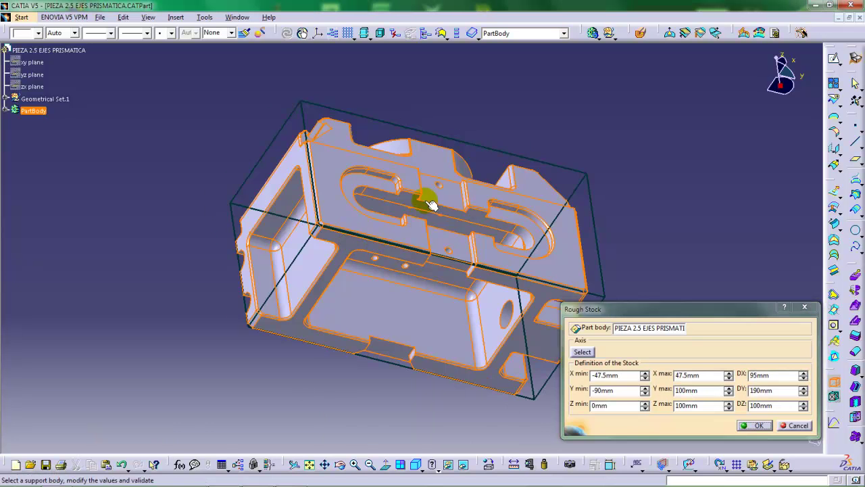
middle_drag(428, 201, 455, 291)
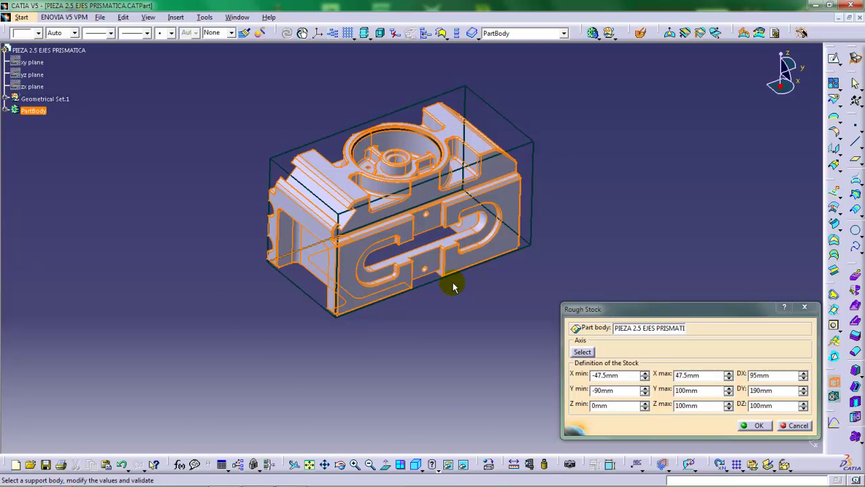
click(596, 406)
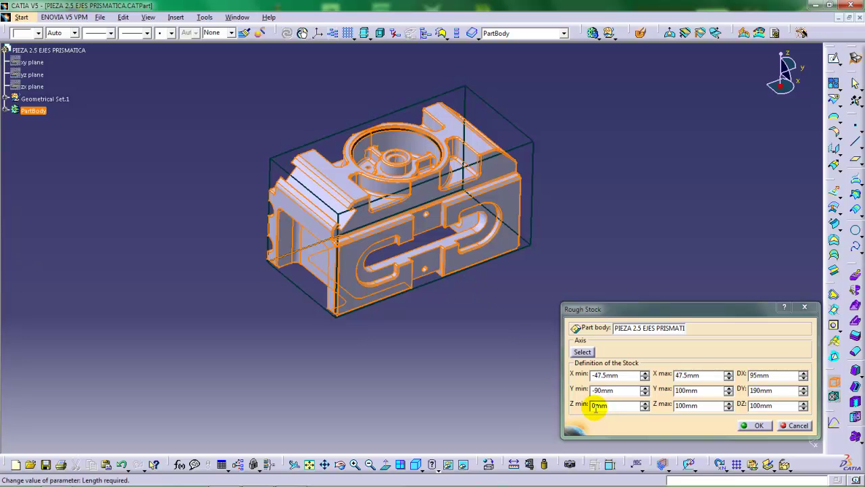
middle_drag(440, 238, 391, 306)
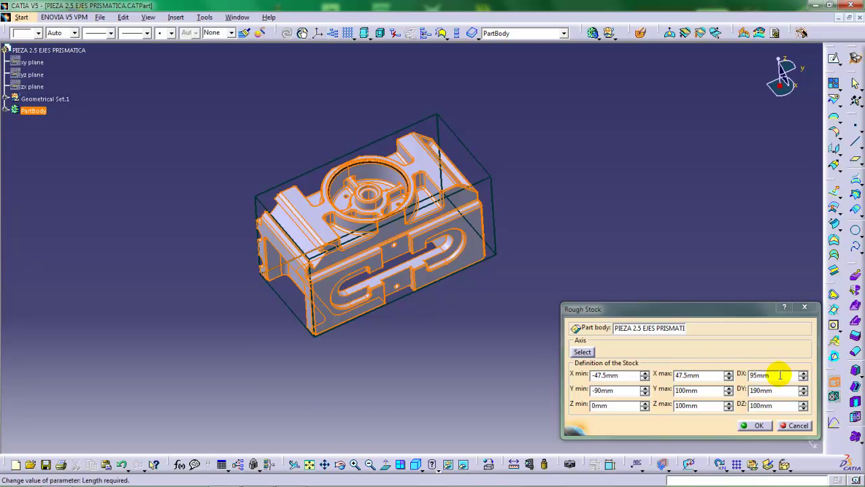
Set the rough stock's DX to 104 mm and DY to 200 mm
drag(780, 374, 740, 374)
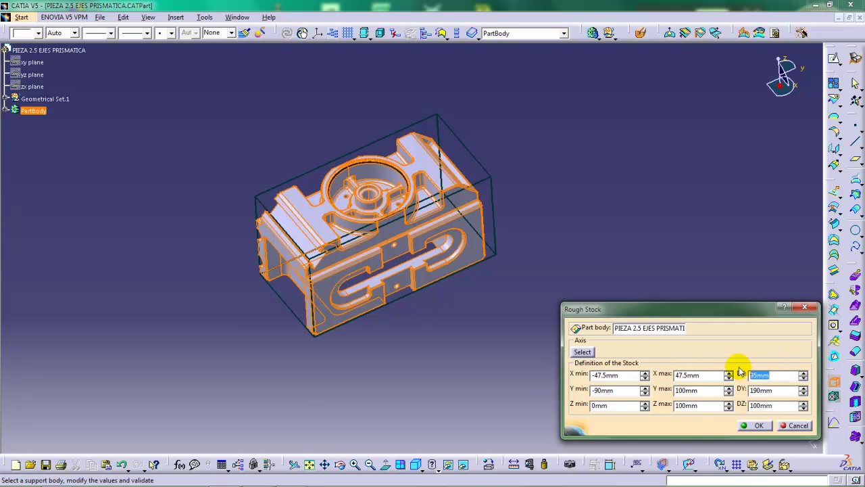
text(1)
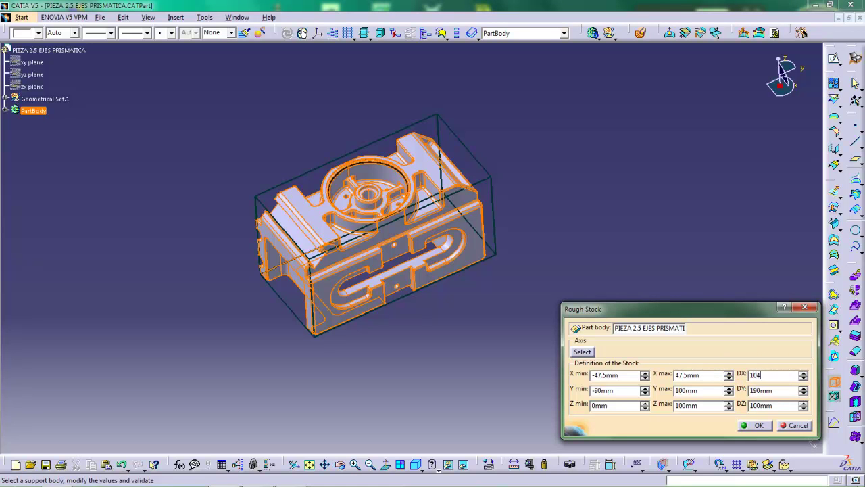
text(04)
key(Return)
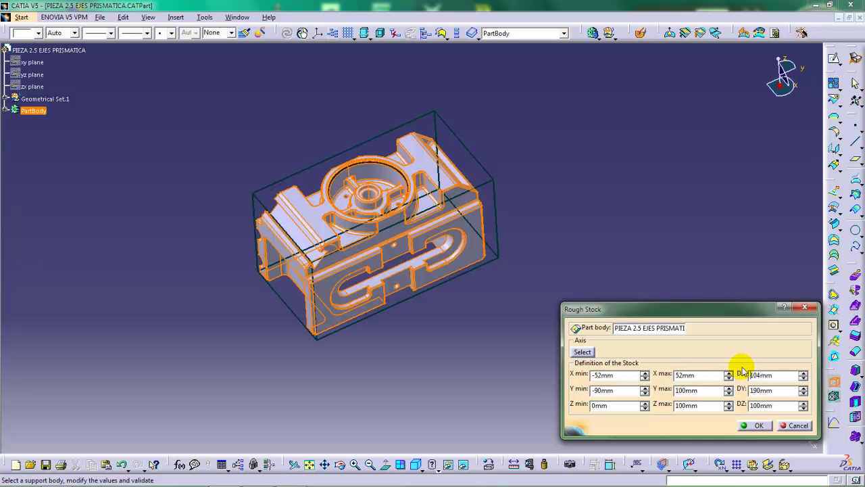
double_click(776, 391)
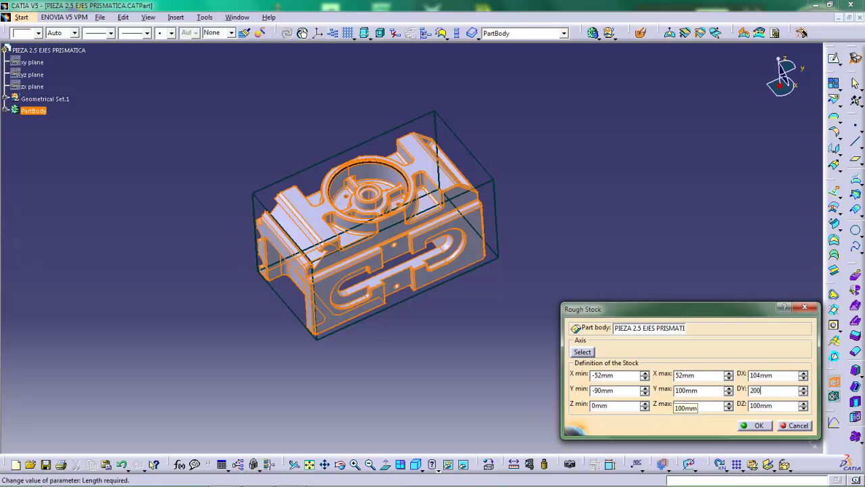
key(Return)
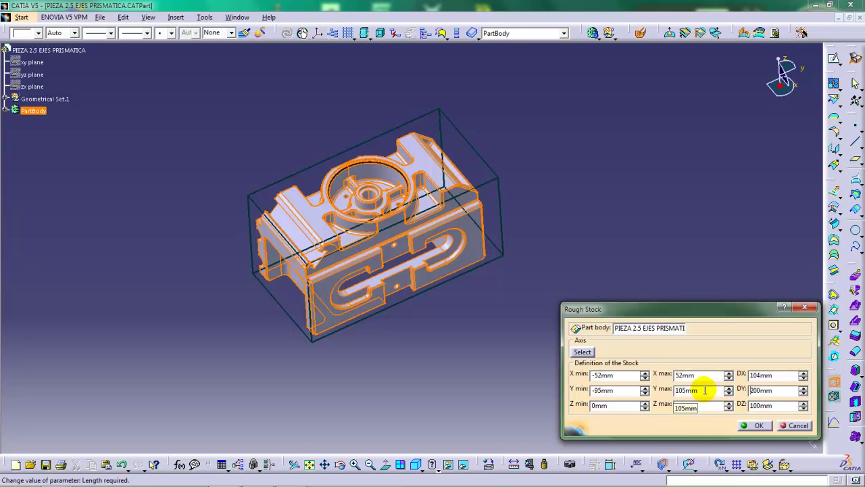
Set the rough stock's Z min to -20 mm and create the stock
middle_drag(399, 299, 429, 186)
drag(621, 408, 588, 404)
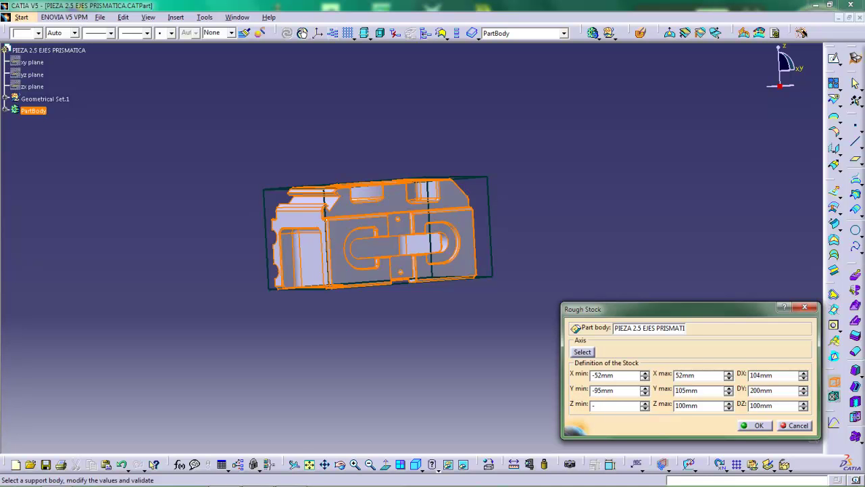
key(Tab)
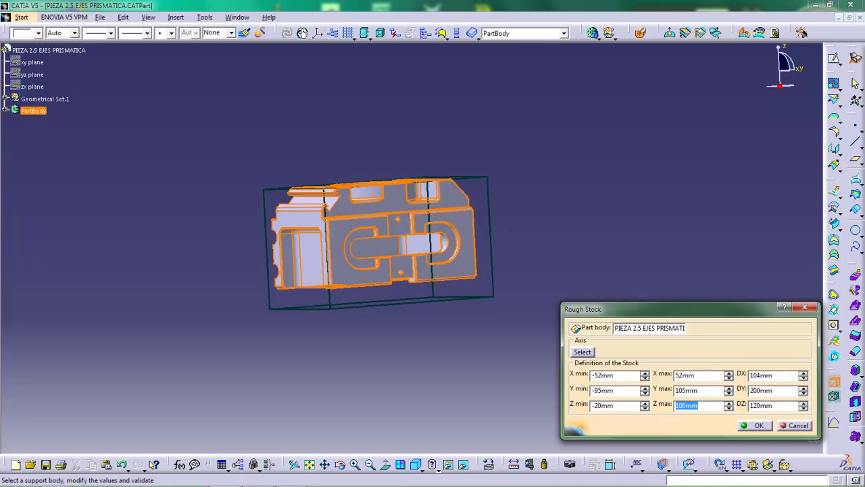
click(753, 424)
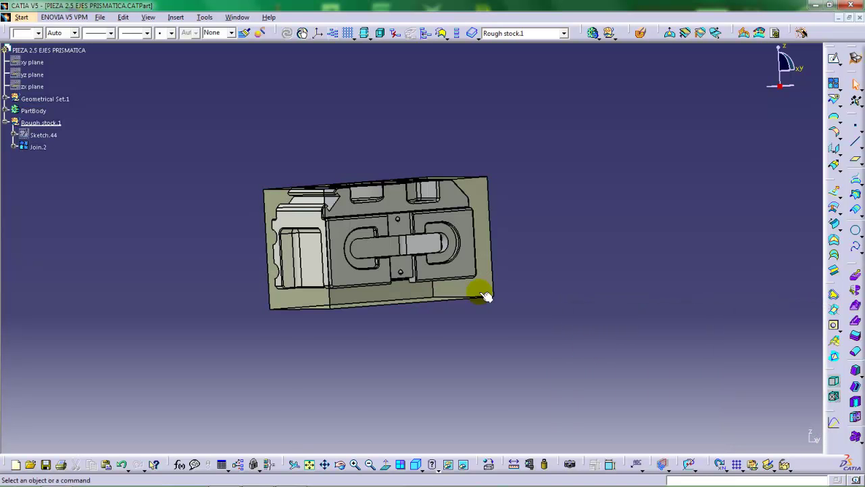
Switch to the Part Design workbench and insert a new body into the part
middle_drag(458, 271, 419, 260)
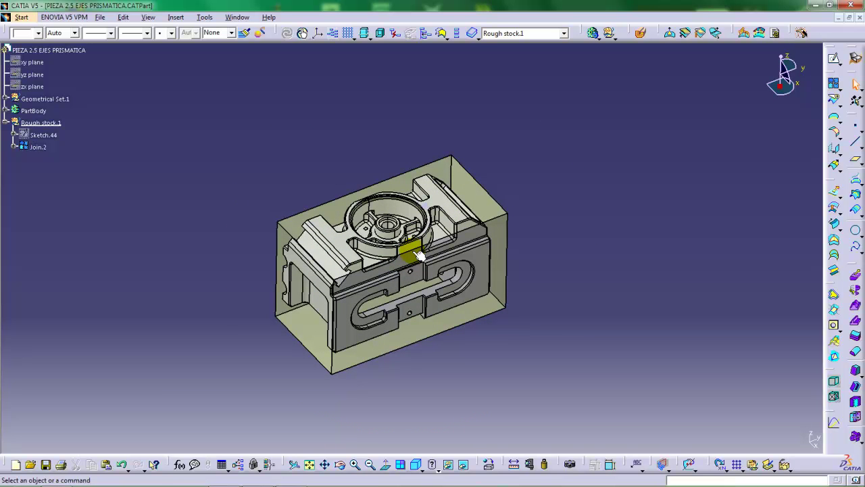
middle_drag(419, 256, 387, 248)
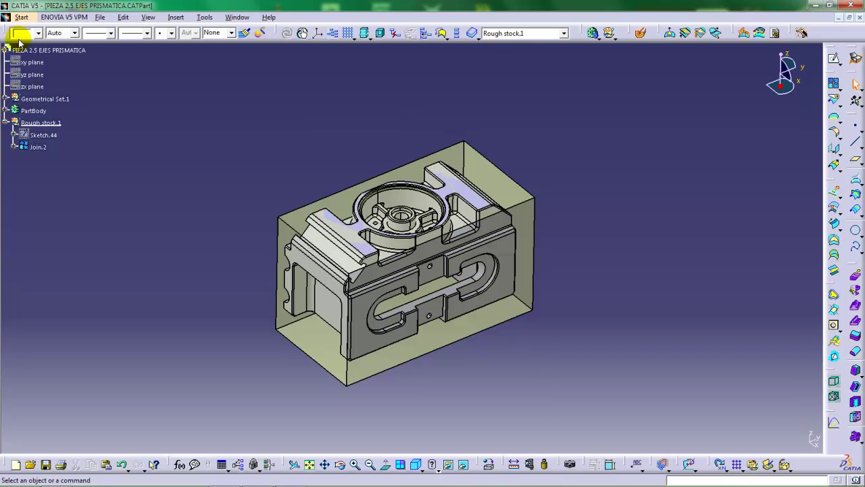
click(20, 18)
mouse_move(40, 45)
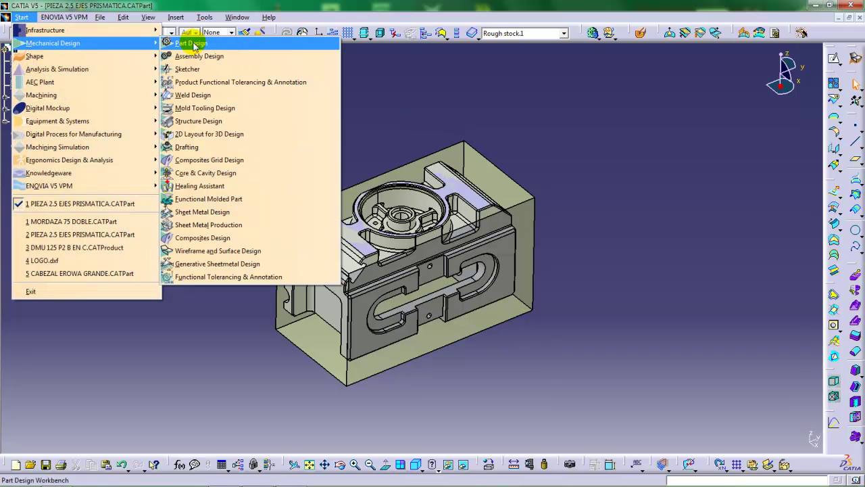
click(197, 42)
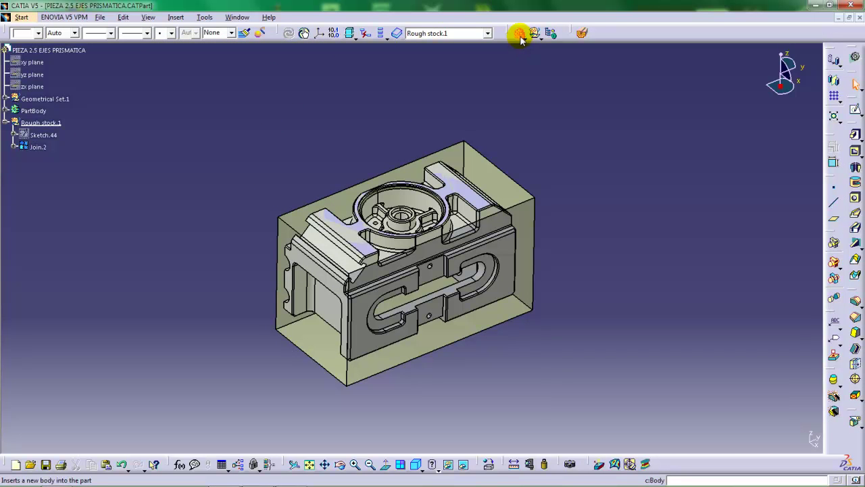
click(519, 35)
Rename the new body as TOCHO SOLIDO in its feature properties
right_click(31, 160)
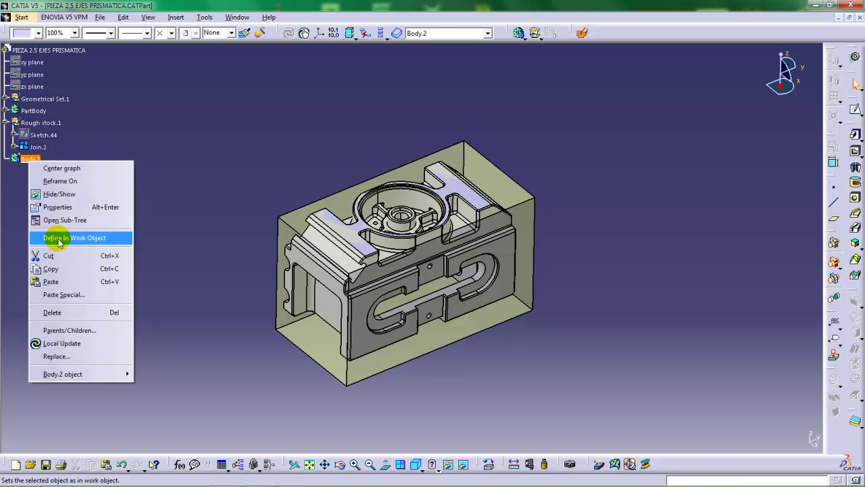
click(68, 207)
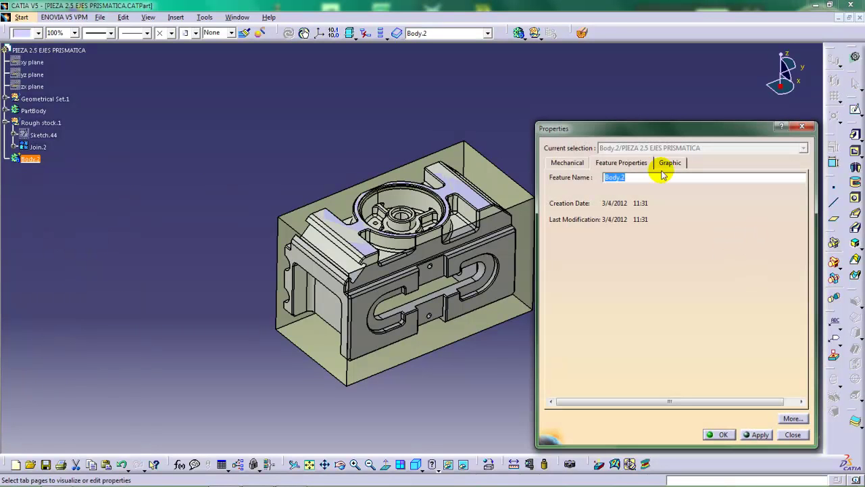
click(651, 177)
drag(645, 177, 595, 180)
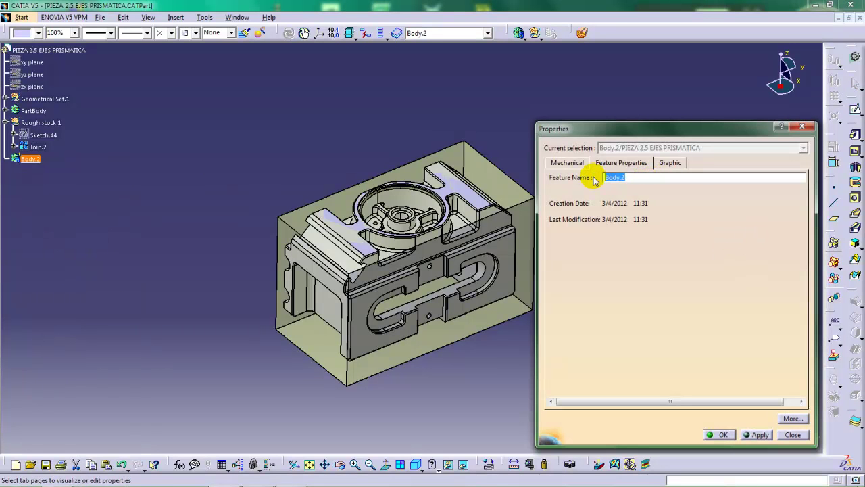
text(TOCHO SOLIDO)
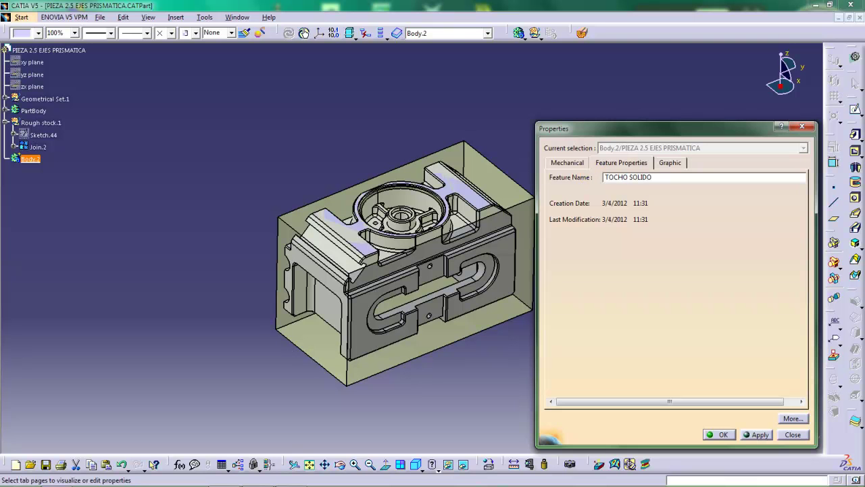
key(Return)
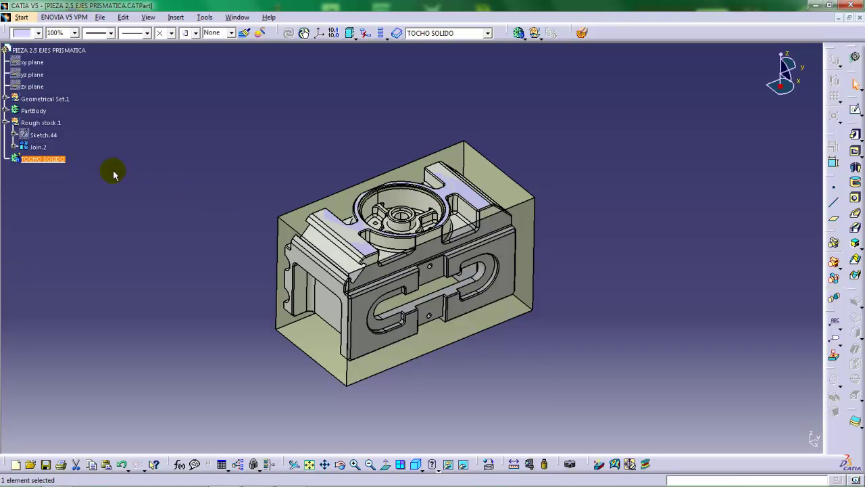
Colour the TOCHO SOLIDO body yellow and set its transparency to 50%
click(38, 32)
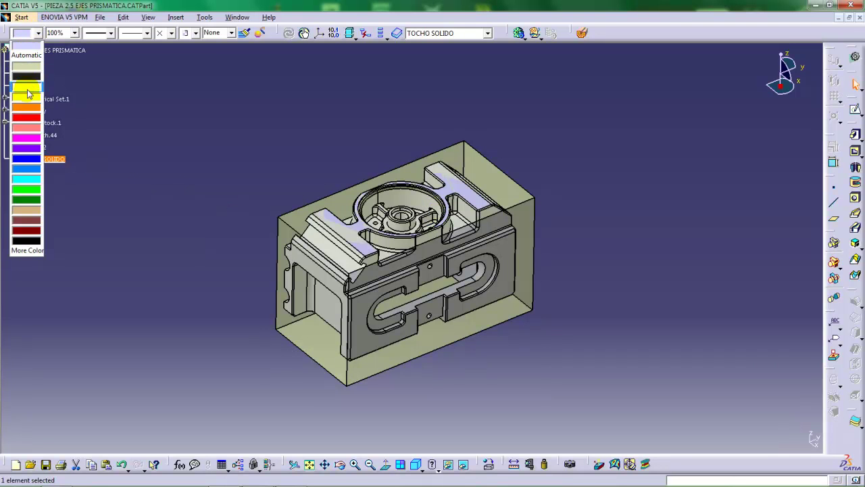
click(27, 86)
click(71, 32)
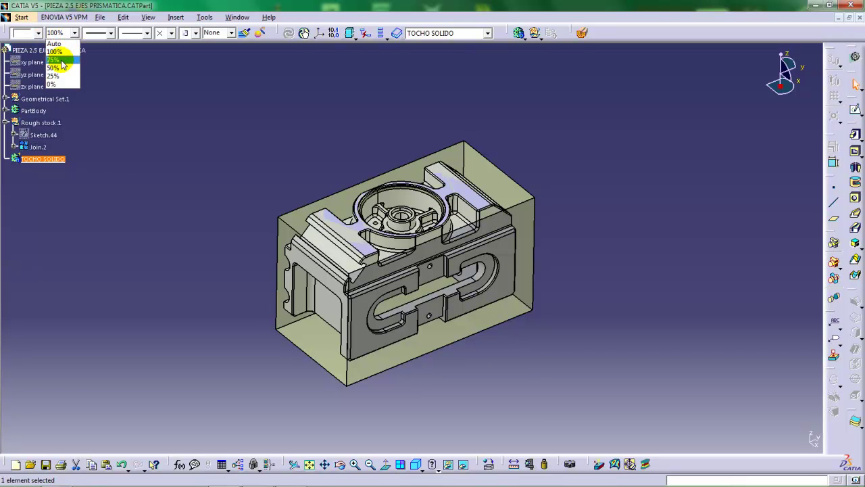
click(63, 68)
click(197, 147)
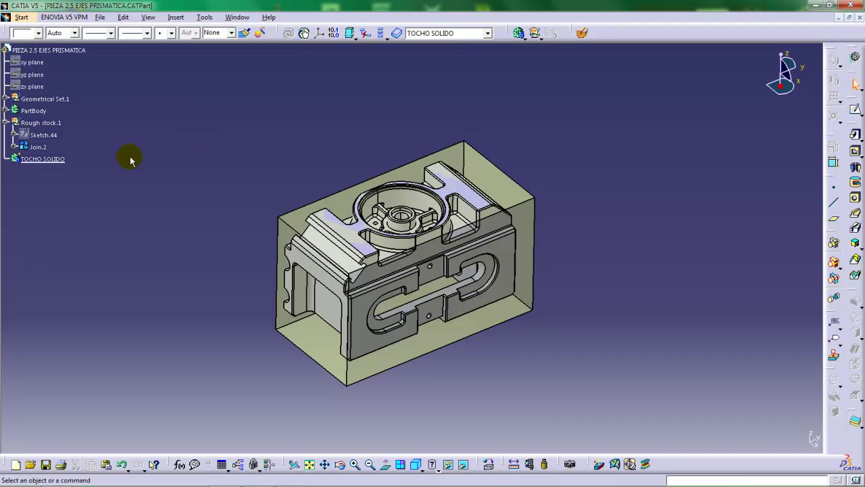
Close the Join.2 rough stock surface into a solid inside the TOCHO SOLIDO body
click(59, 160)
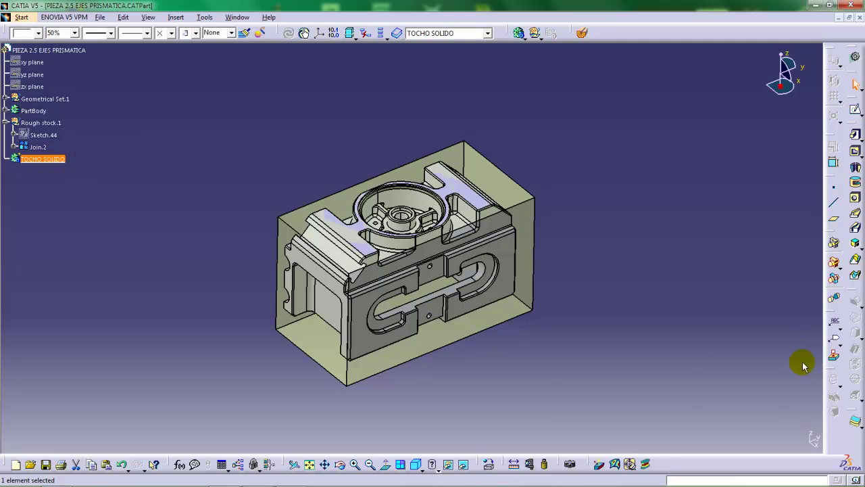
click(858, 426)
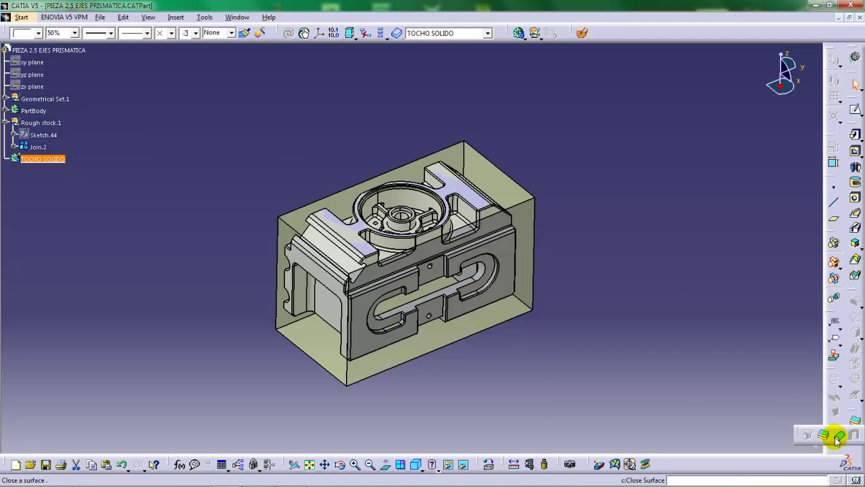
click(839, 439)
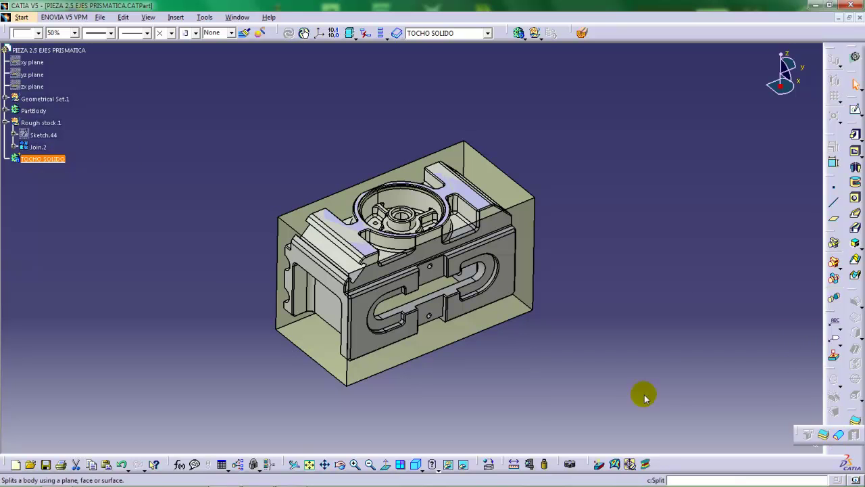
click(36, 147)
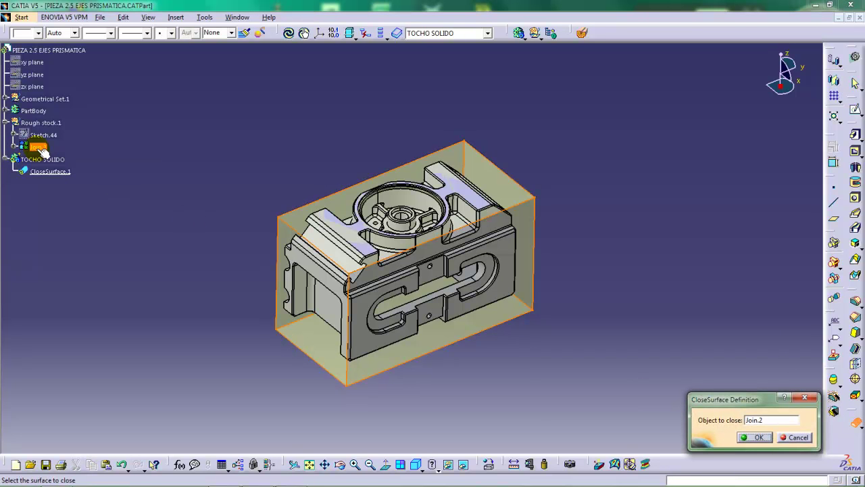
click(758, 437)
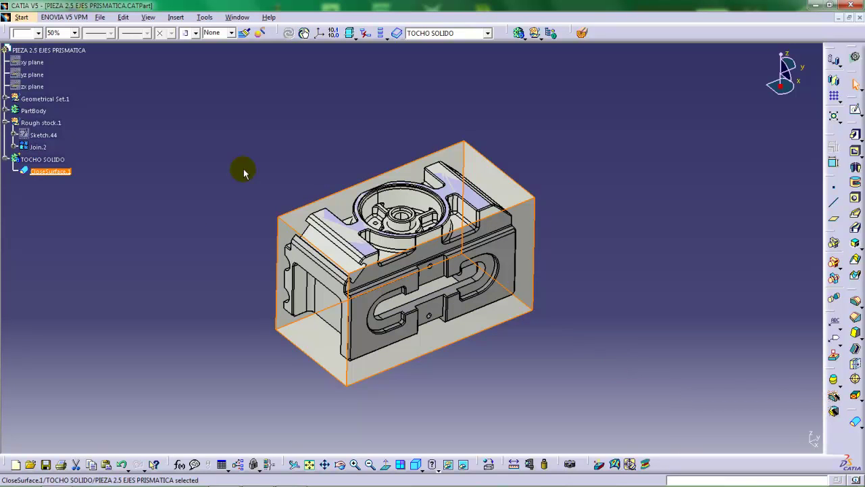
Hide the Rough stock.1 geometrical set and collapse it in the specification tree
right_click(40, 124)
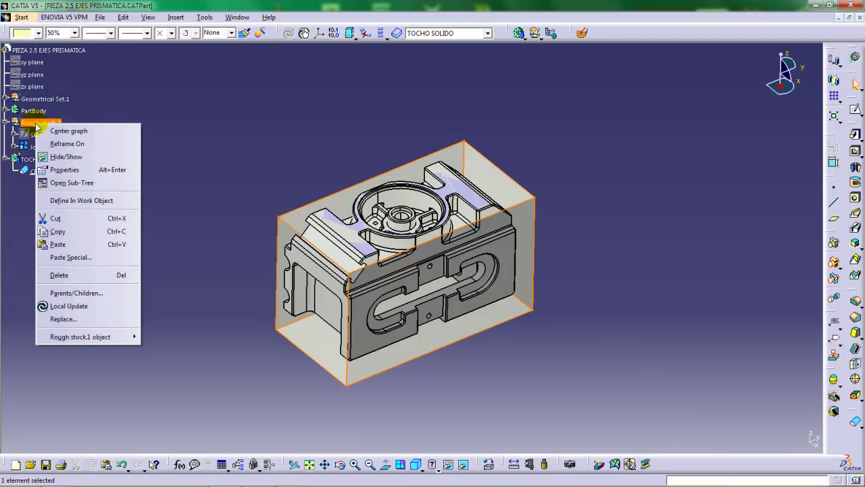
click(70, 159)
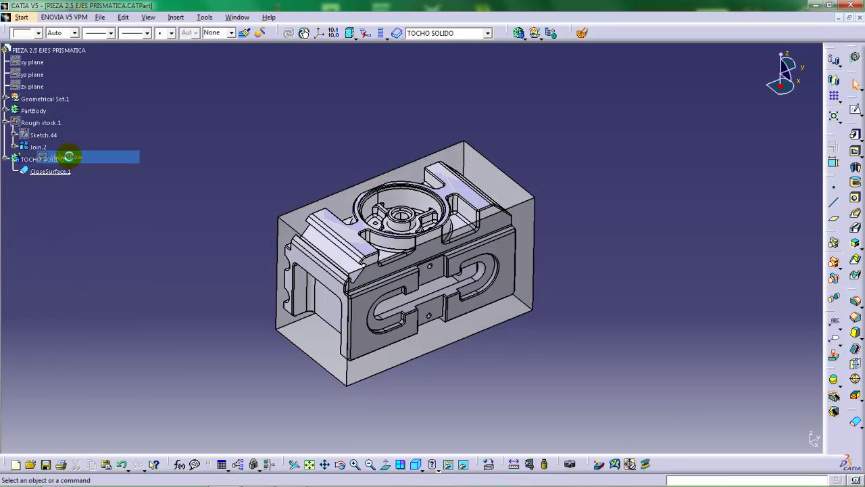
click(5, 123)
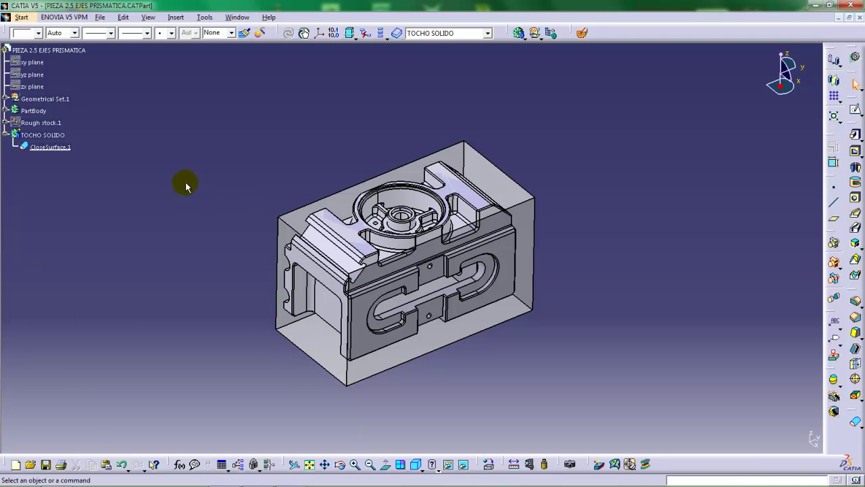
mouse_move(399, 233)
middle_down()
mouse_move(396, 242)
mouse_move(415, 200)
mouse_move(383, 234)
mouse_move(386, 212)
mouse_move(384, 230)
middle_up()
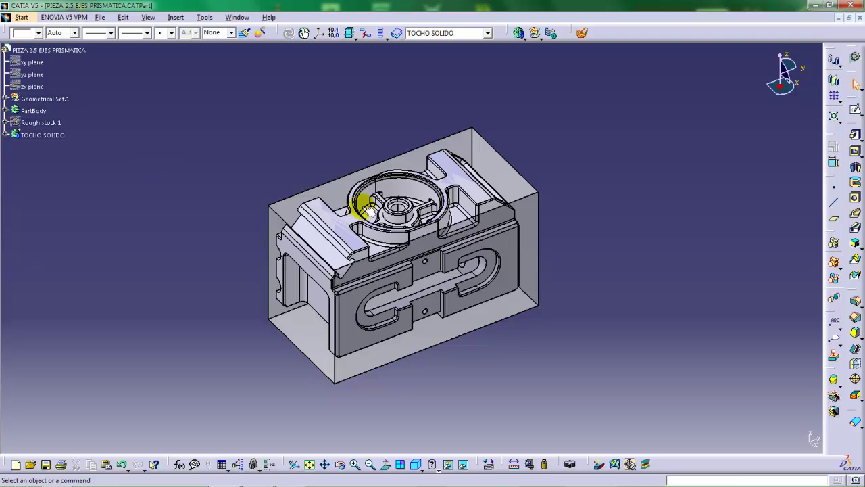
middle_drag(404, 341, 358, 290)
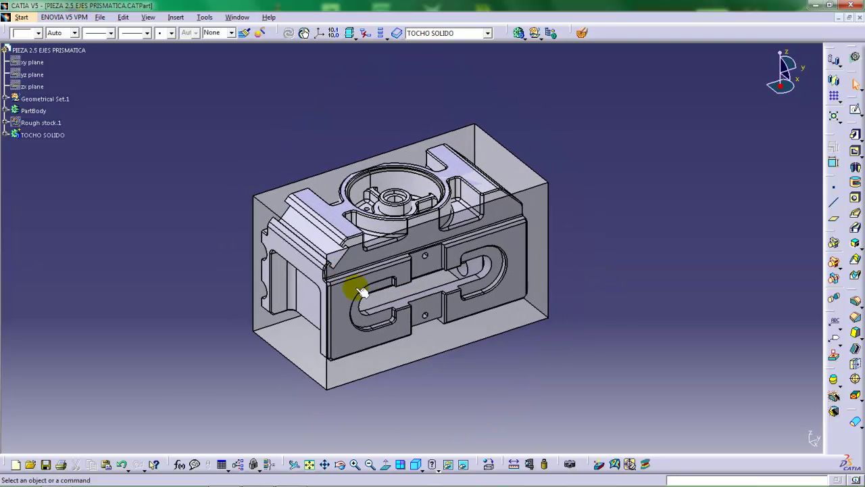
middle_drag(440, 349, 426, 222)
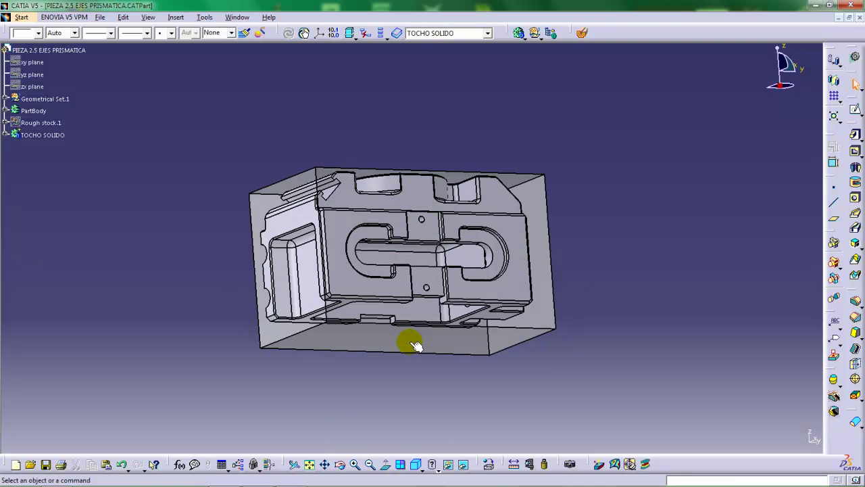
middle_drag(409, 345, 440, 268)
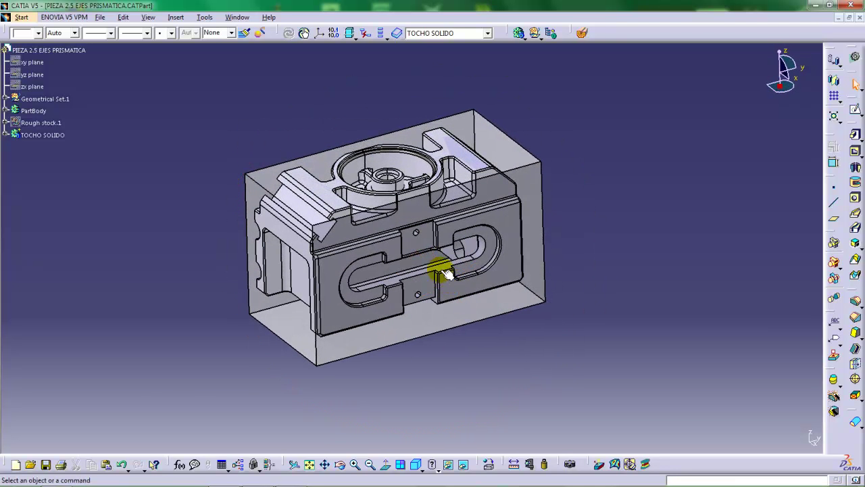
Start a standard axis system with its origin at a new Between point, midway (ratio 0.5) between two diagonally opposite bottom corners of the solid stock
click(318, 35)
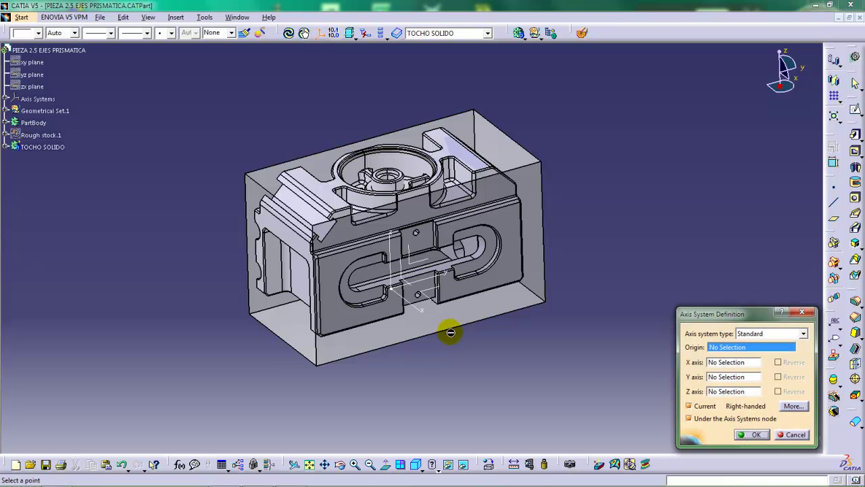
middle_drag(450, 328, 500, 303)
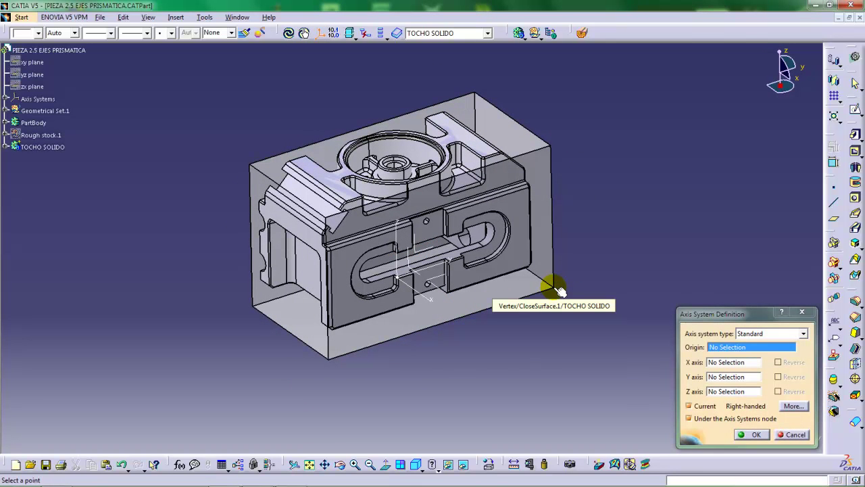
right_click(721, 348)
click(739, 356)
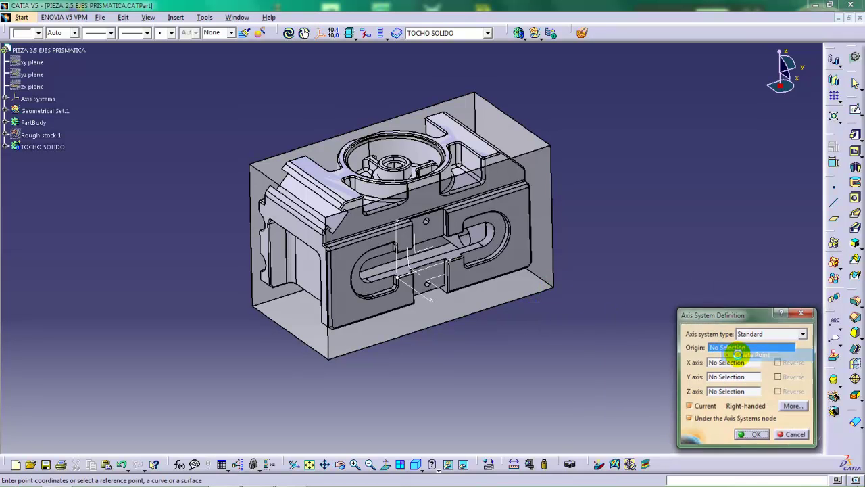
click(744, 323)
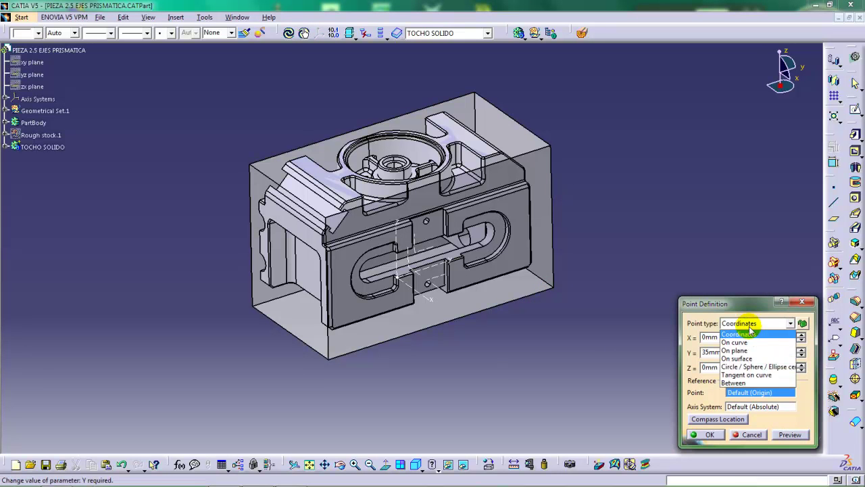
click(732, 383)
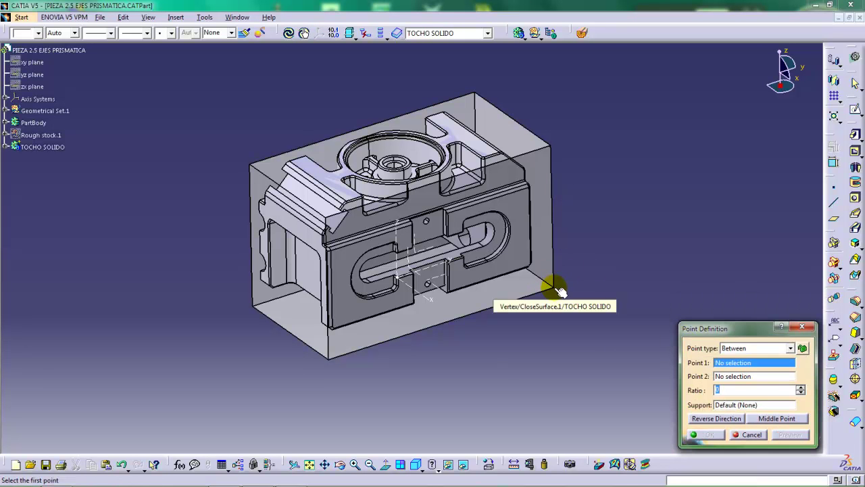
click(552, 286)
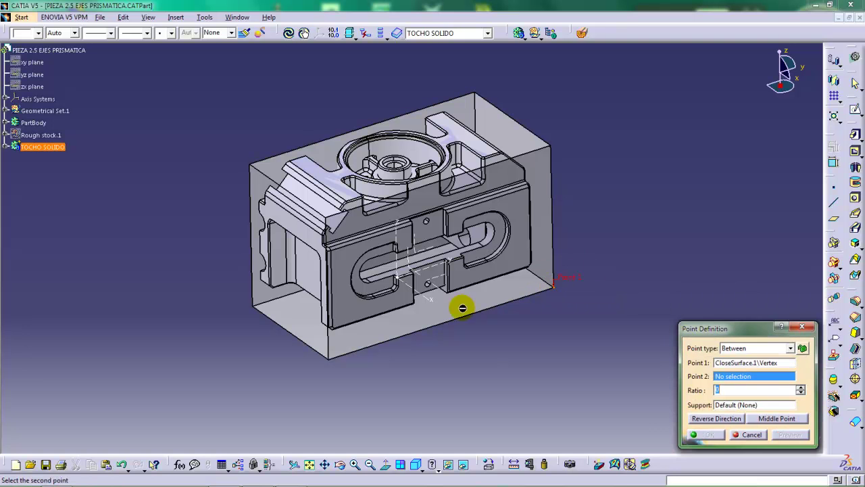
click(253, 304)
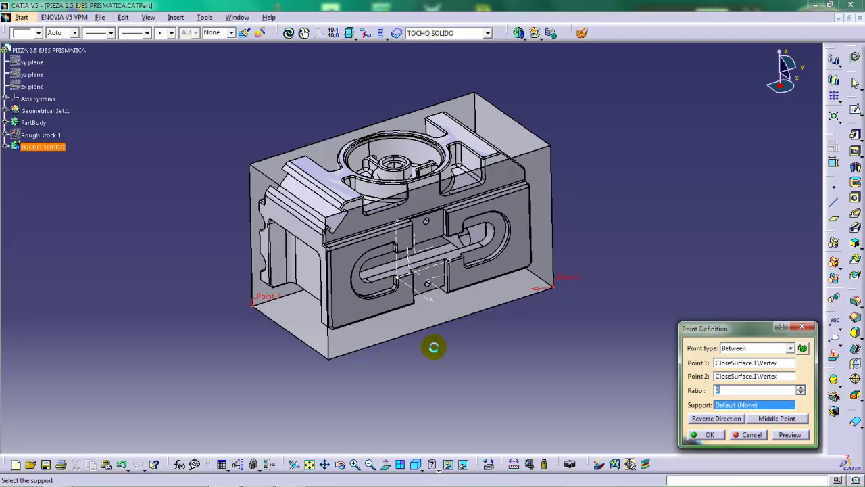
click(765, 419)
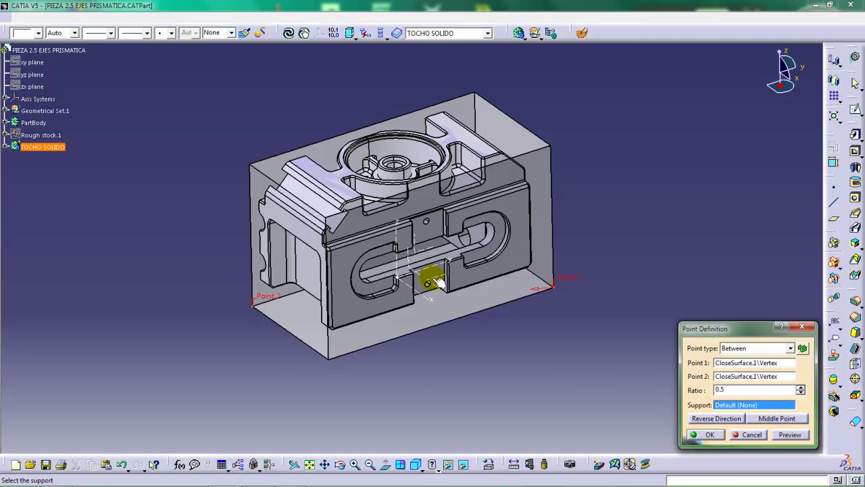
middle_drag(429, 274, 444, 252)
click(709, 440)
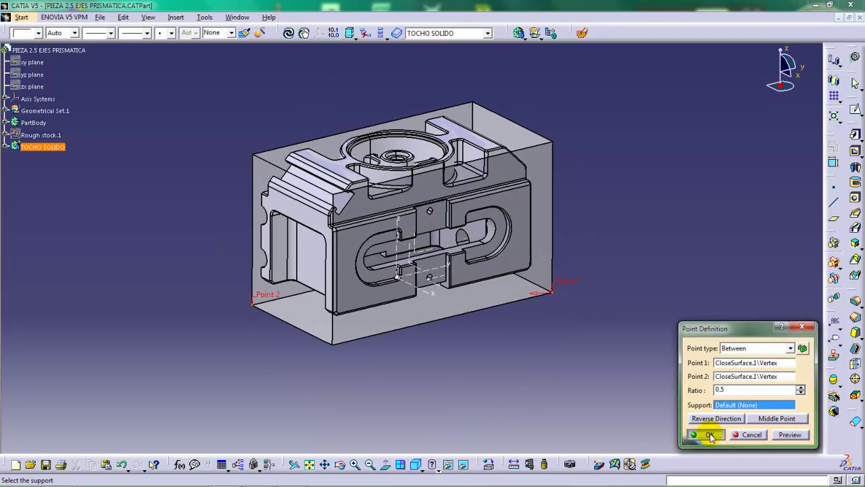
Align the axis system's X axis with the stock's short bottom edge and Y axis with its long bottom edge, and create it
middle_drag(436, 292, 624, 345)
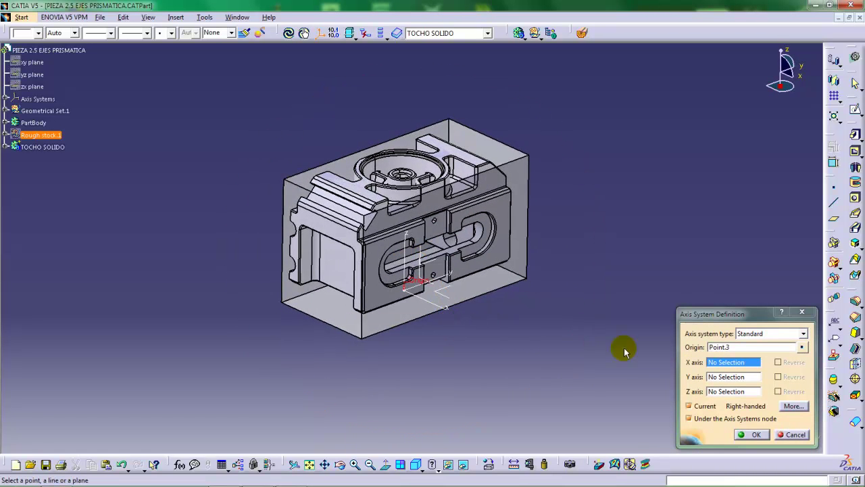
click(339, 329)
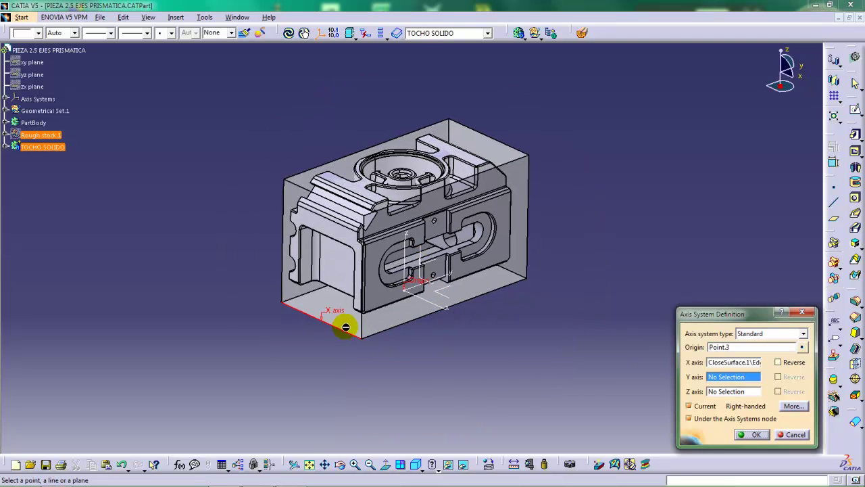
click(408, 324)
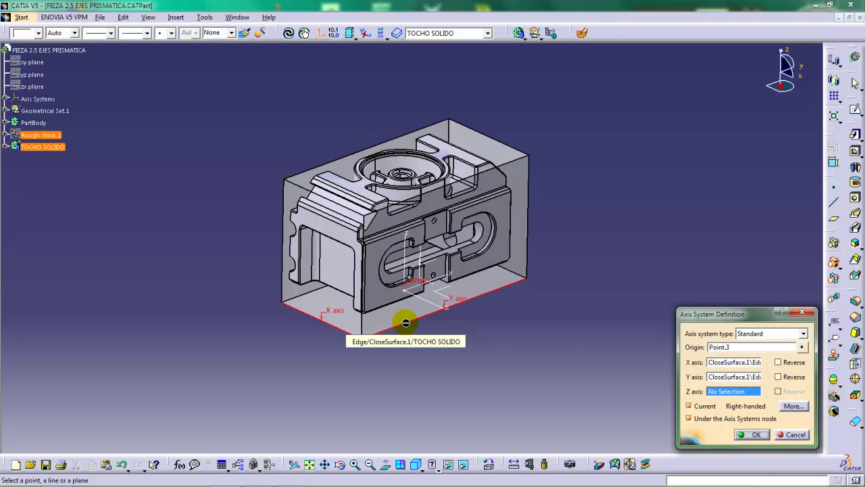
middle_drag(508, 300, 451, 285)
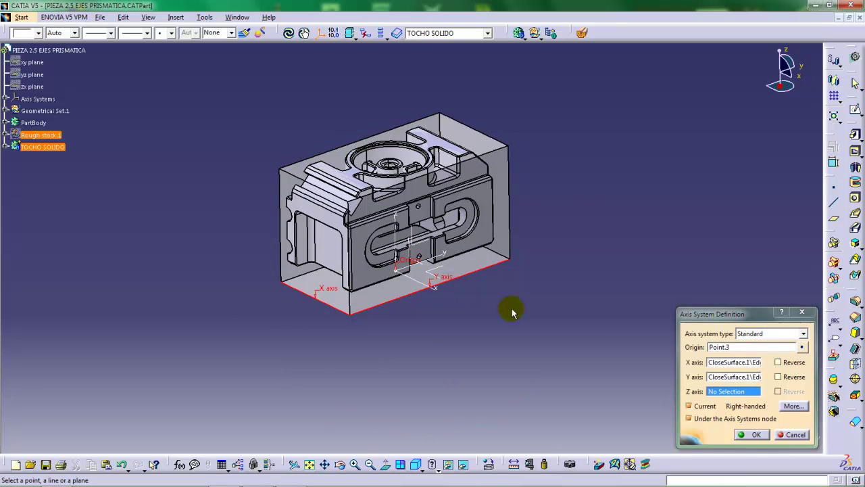
click(748, 435)
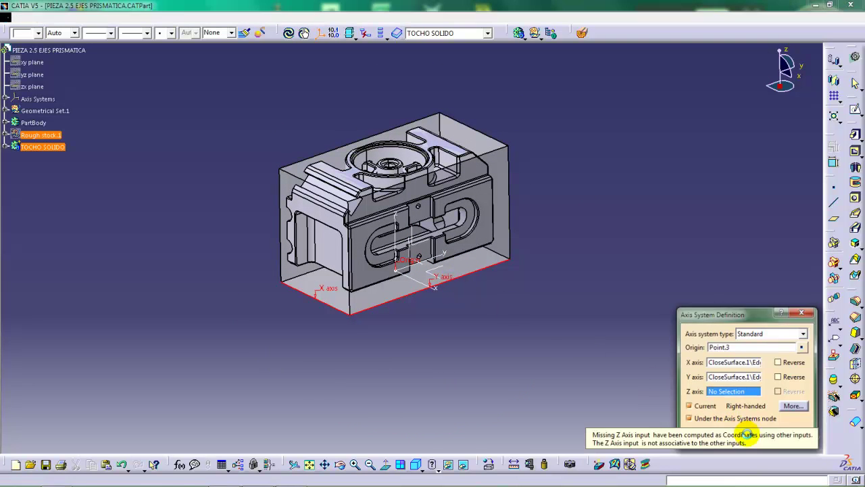
right_click(423, 285)
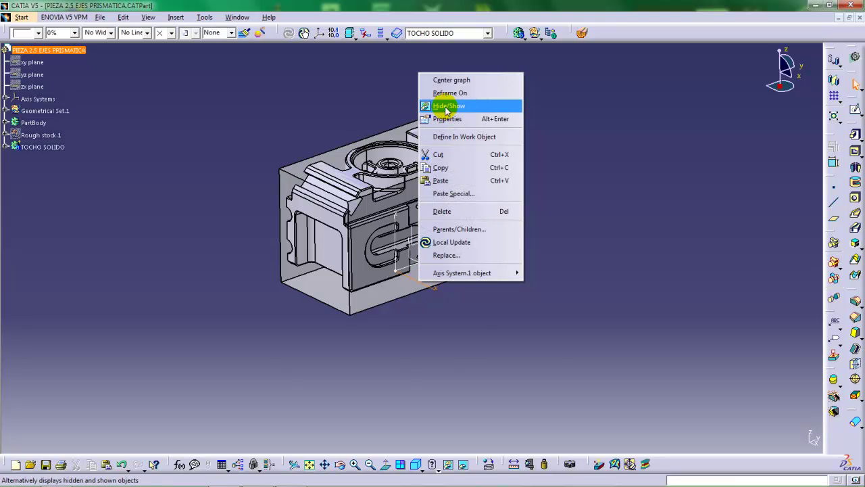
click(624, 286)
middle_drag(448, 342, 451, 360)
click(451, 360)
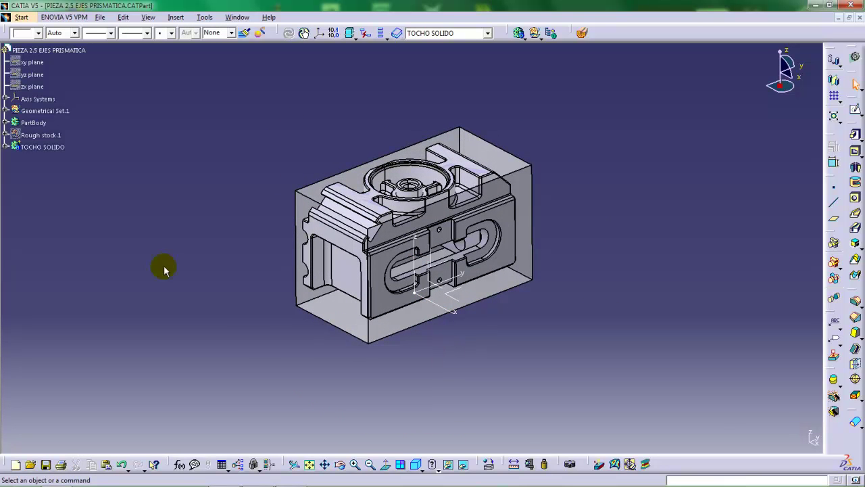
Rename the new axis system as MONTAJE EN MORDAZA in its feature properties
click(6, 99)
right_click(37, 111)
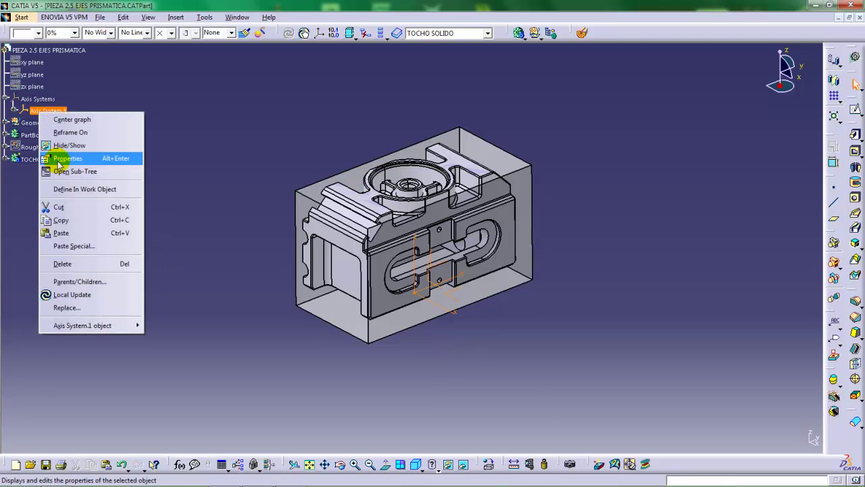
click(58, 157)
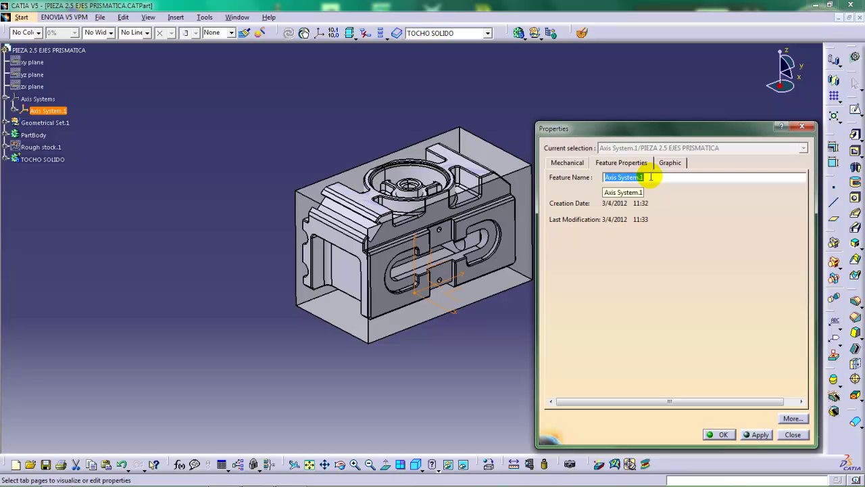
text(MONTAJE EN MORDAZA)
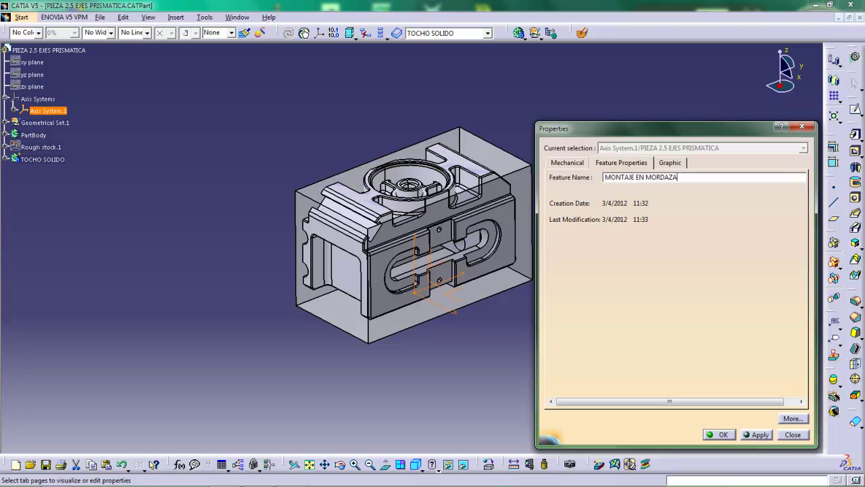
key(Return)
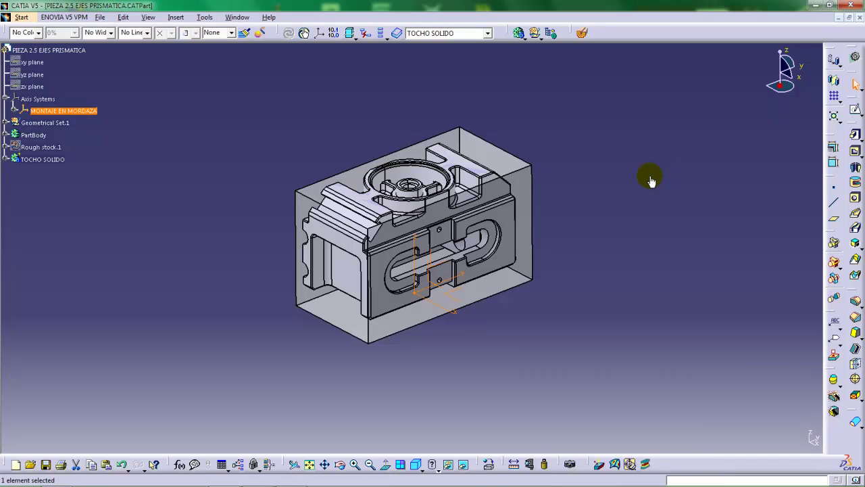
click(571, 238)
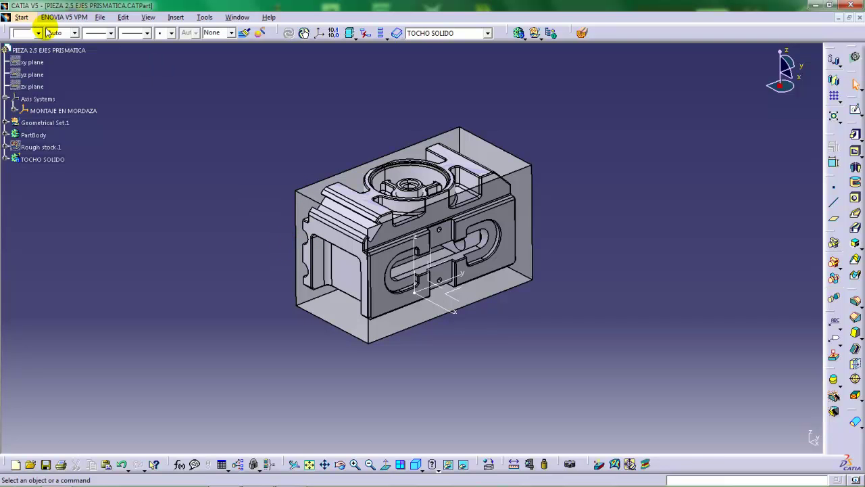
Save all modified documents and accept the save confirmation
click(100, 17)
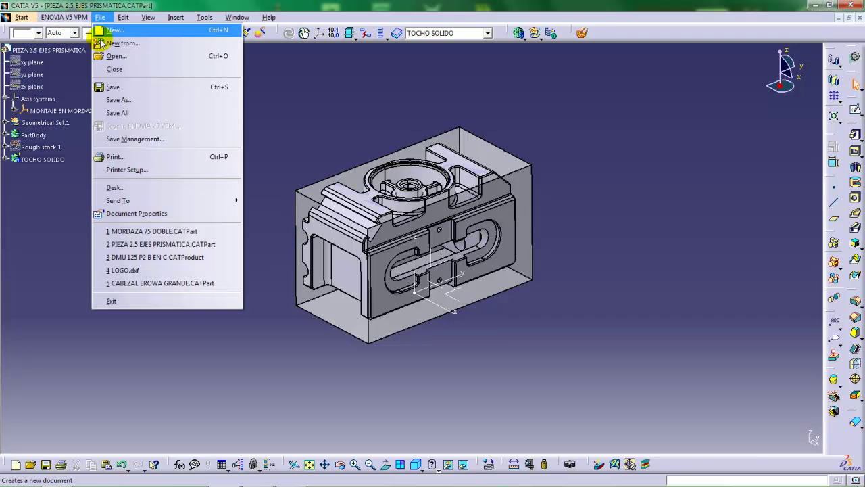
click(121, 112)
click(419, 272)
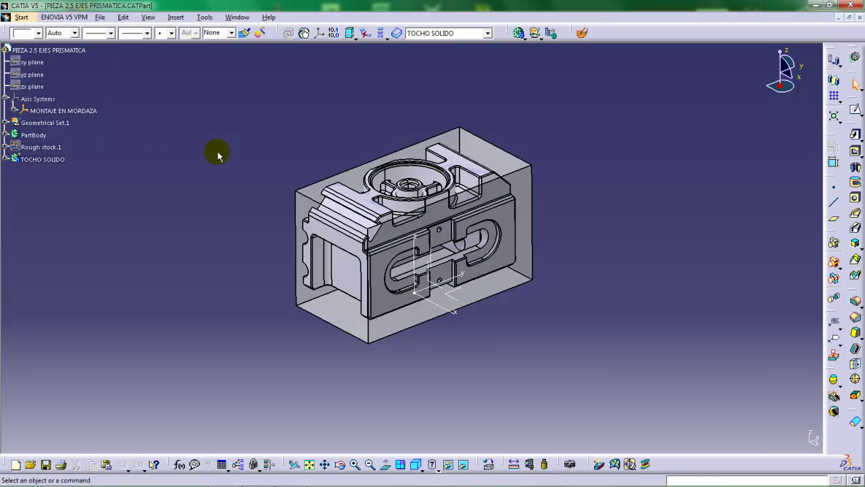
Create a new Assembly Design product and set its part number to PIEZA 2.5 EJES PRISMATICA in its properties
click(26, 18)
mouse_move(68, 43)
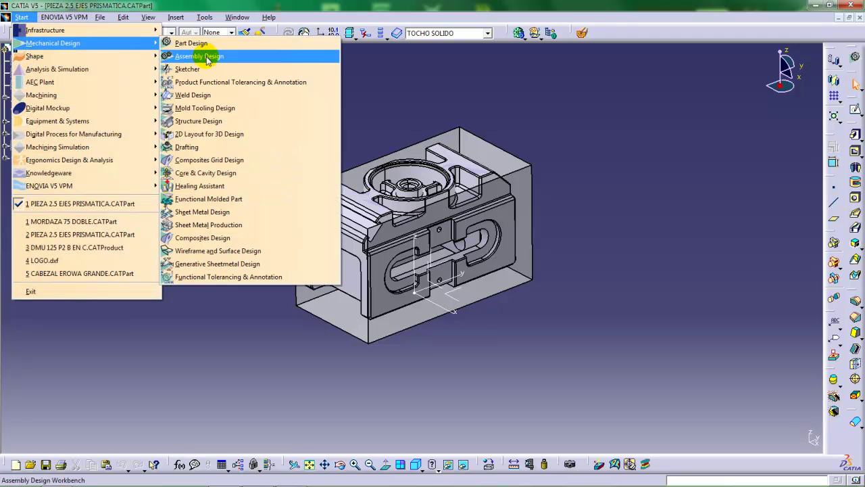
click(203, 57)
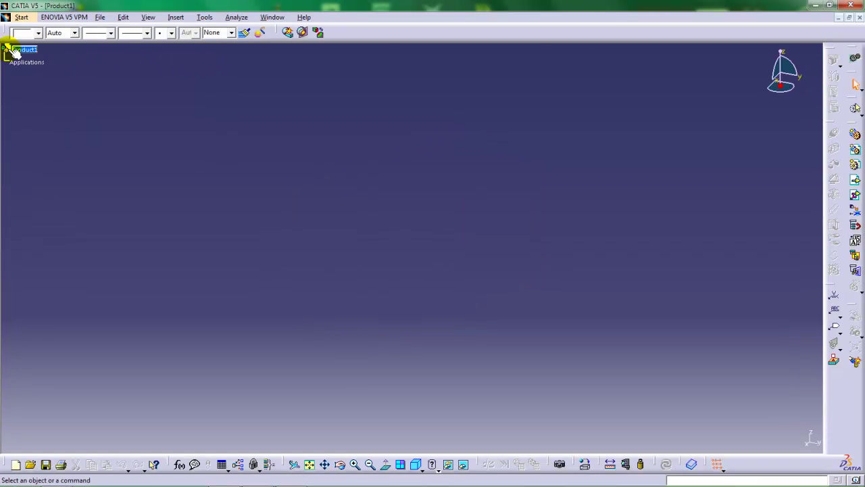
right_click(25, 50)
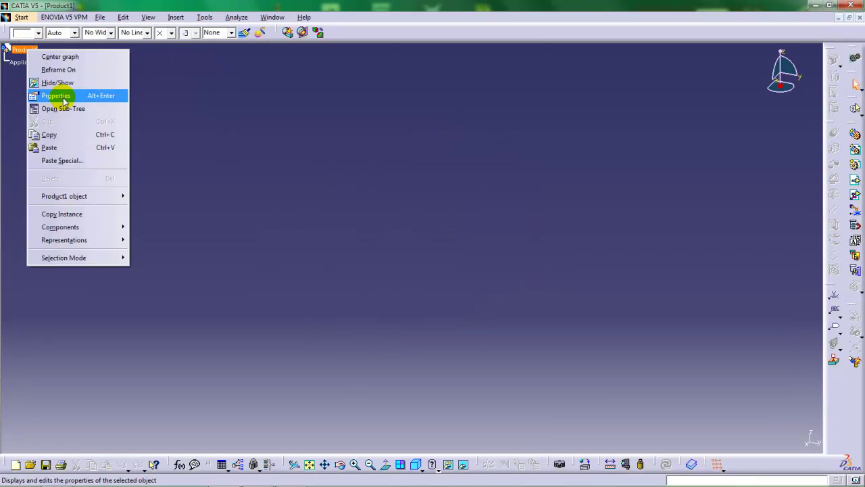
click(64, 98)
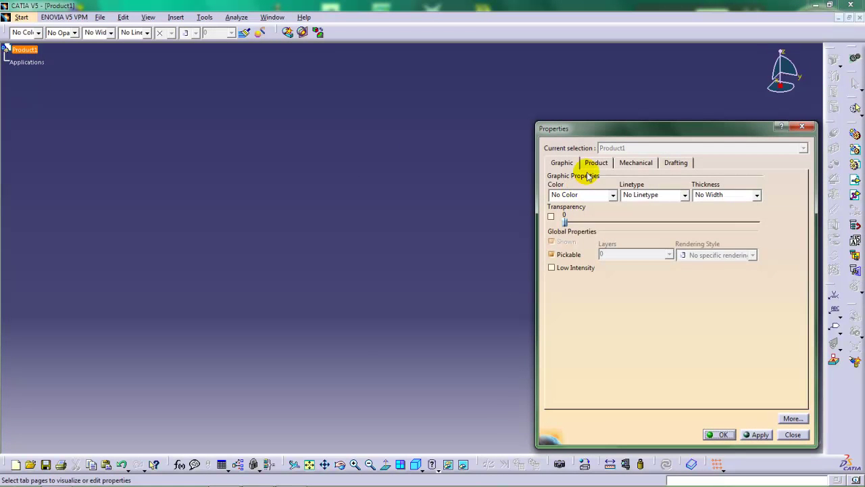
click(594, 165)
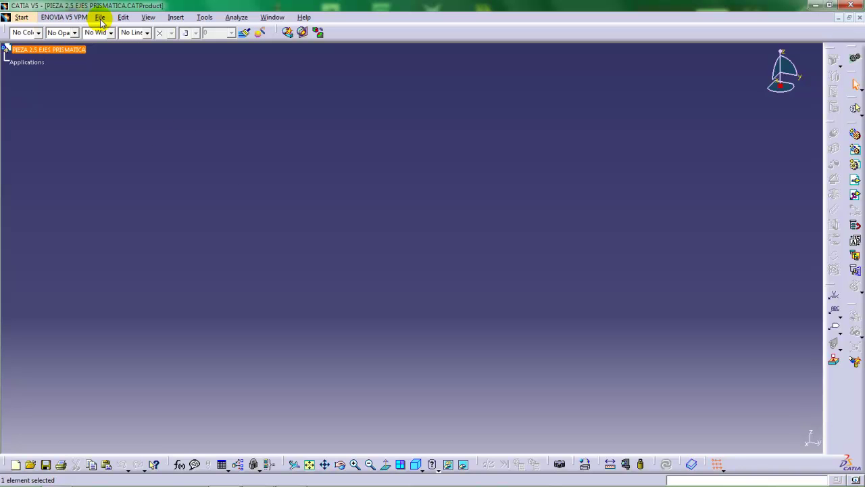
Start inserting an existing component into the product and browse drive D: to the PIEZA 2.5 EJES PRISMATICA folder inside DOC
click(853, 181)
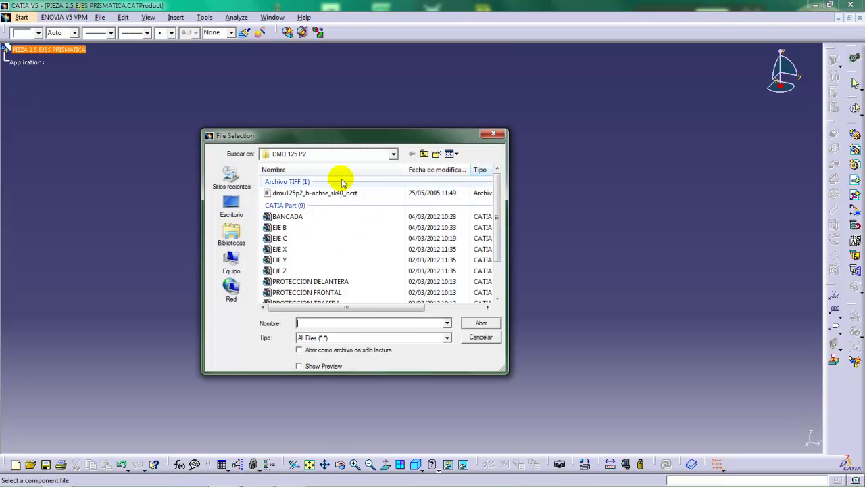
click(392, 155)
click(328, 228)
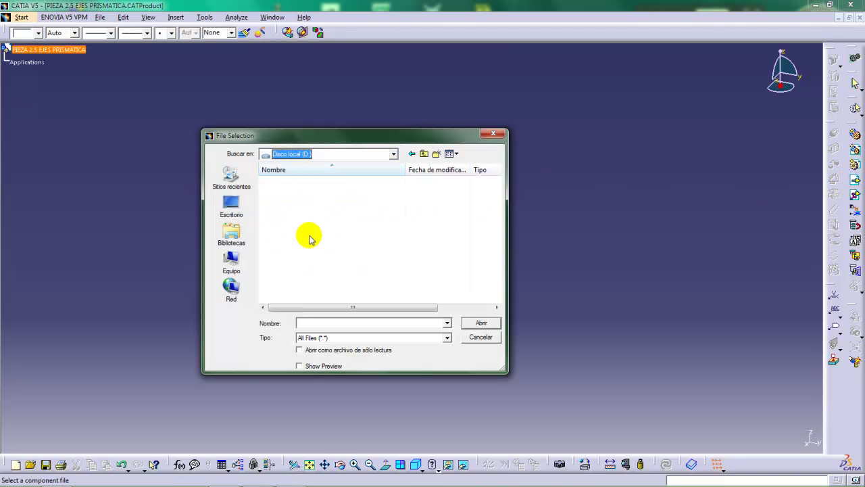
click(292, 246)
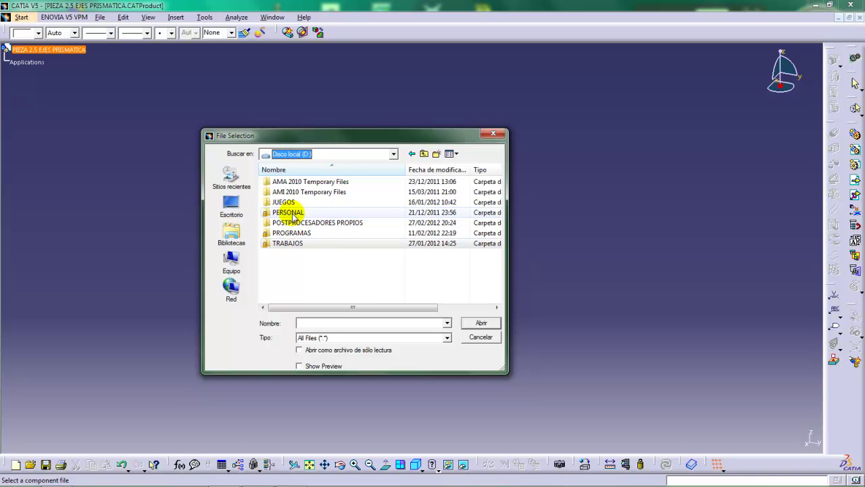
double_click(291, 213)
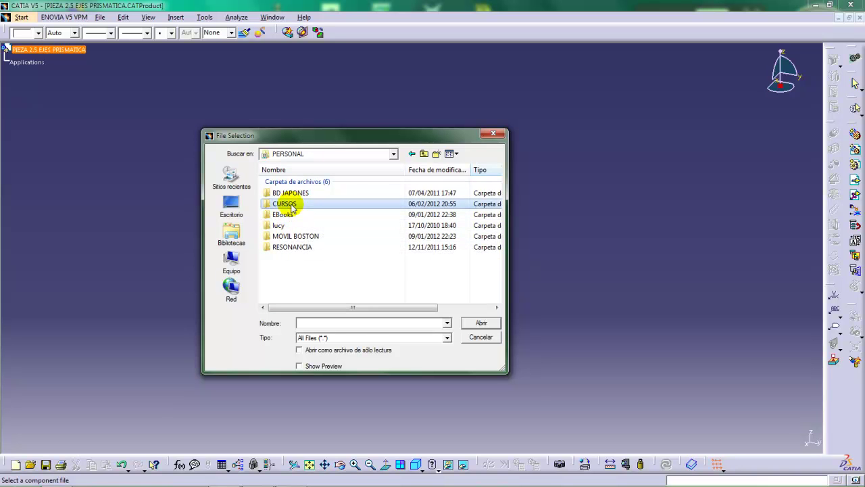
double_click(284, 205)
double_click(288, 230)
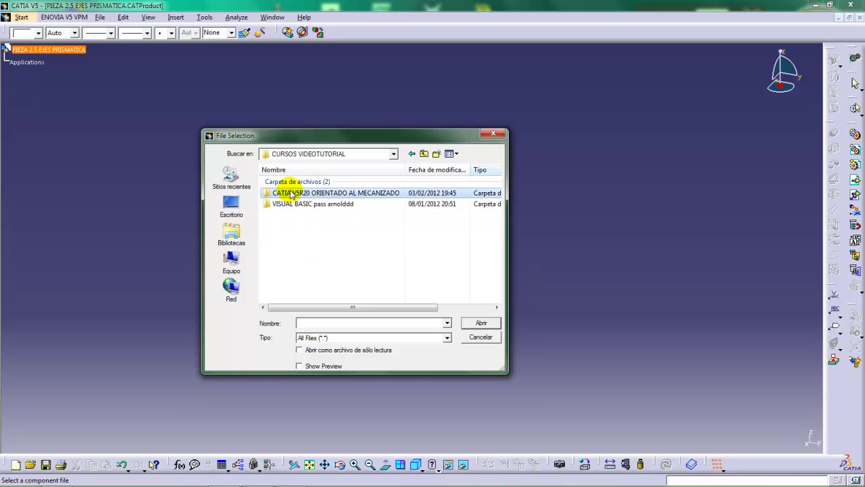
double_click(287, 194)
double_click(289, 195)
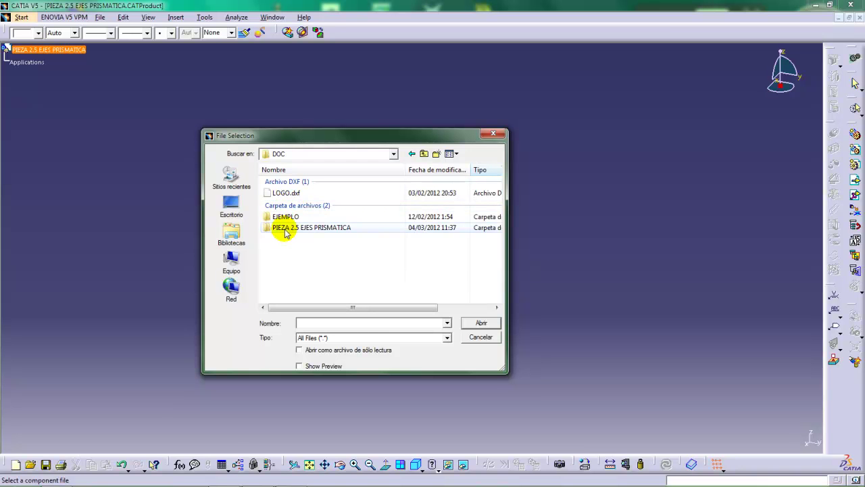
double_click(283, 231)
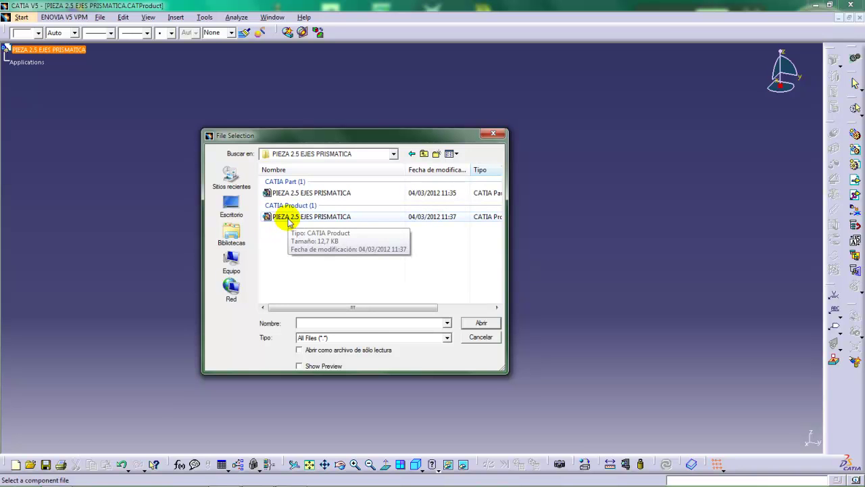
Insert the PIEZA 2.5 EJES PRISMATICA CATIA Part and resolve its part number conflict with automatic rename
click(291, 193)
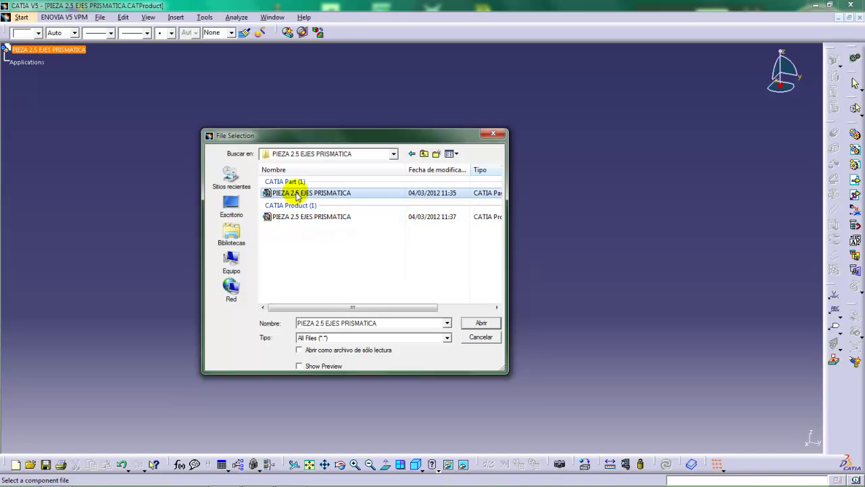
click(480, 323)
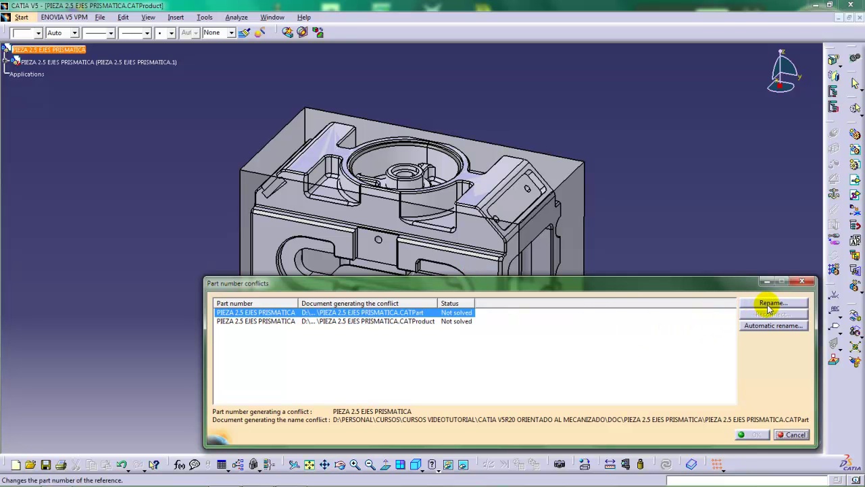
click(770, 326)
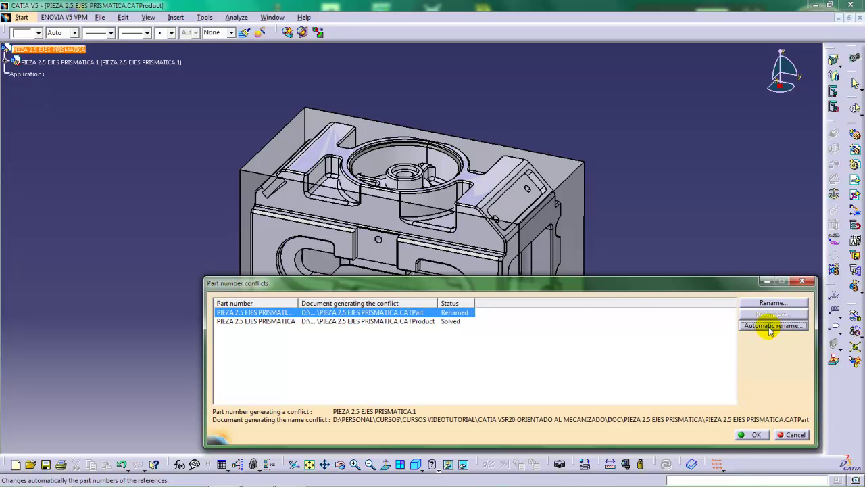
click(752, 434)
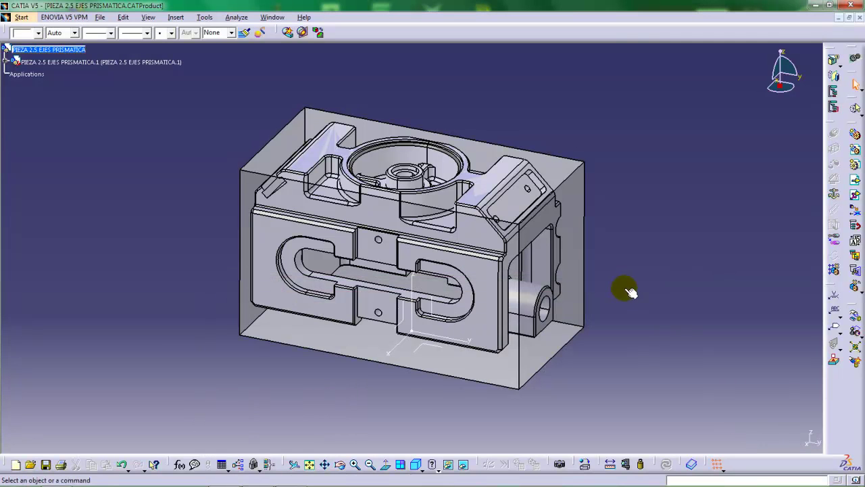
Apply a Fix constraint to the inserted prismatic part component
middle_drag(428, 297, 392, 286)
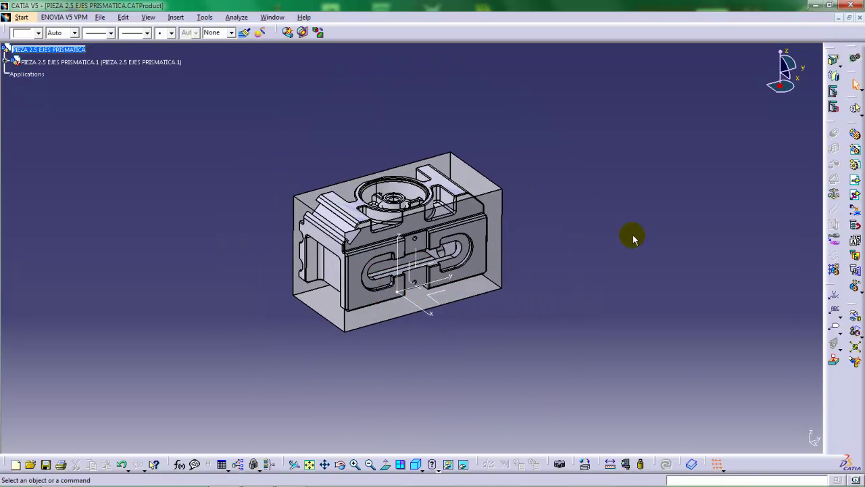
click(836, 195)
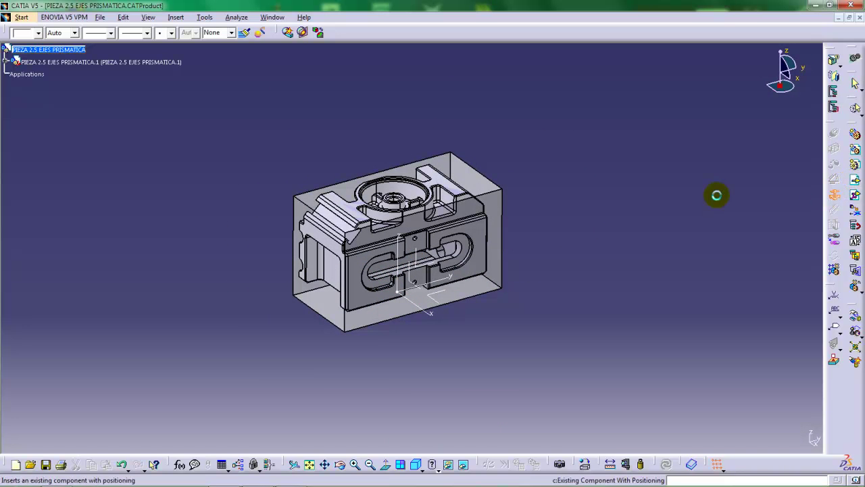
click(158, 62)
click(242, 108)
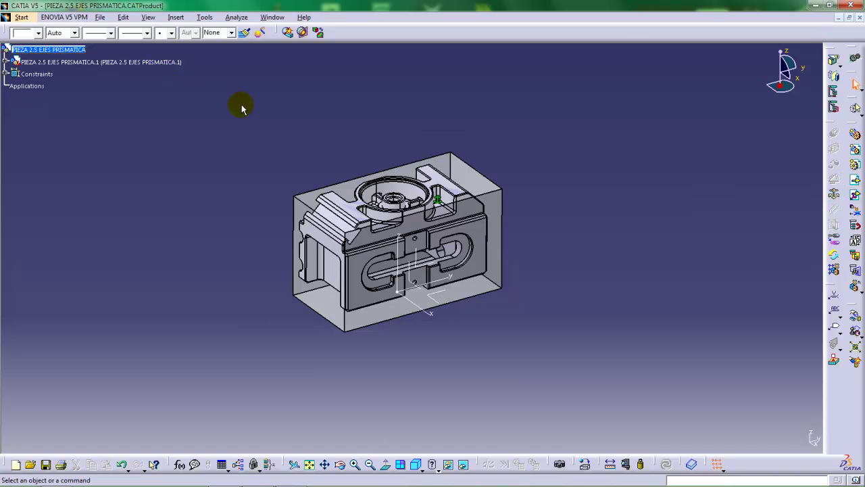
Start inserting another existing component into the root product and browse from TRABAJOS on drive D: to the EMPRESAS > MOLDY folder
click(856, 182)
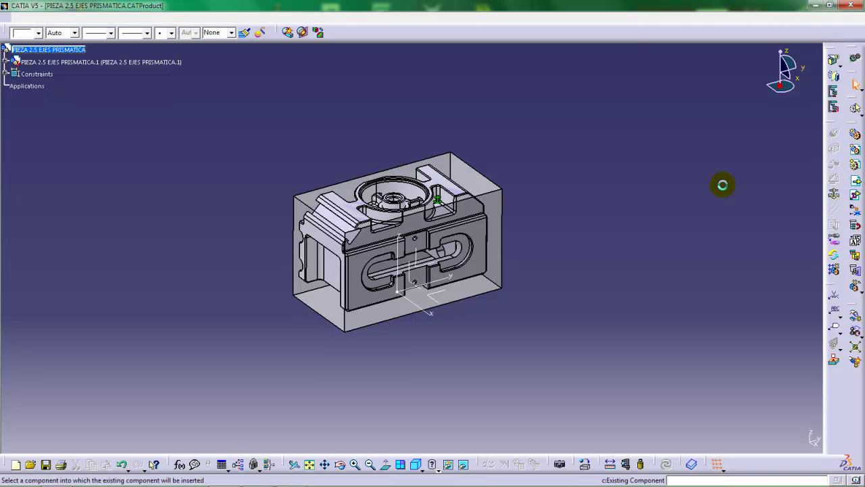
click(71, 52)
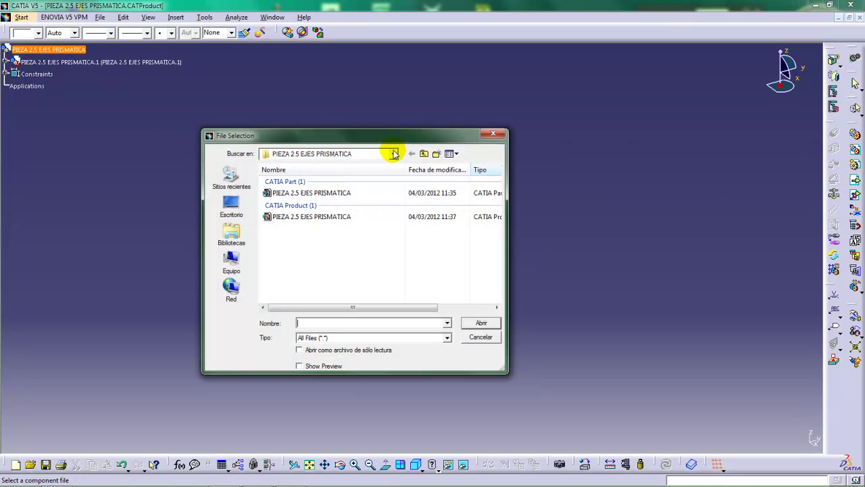
click(394, 154)
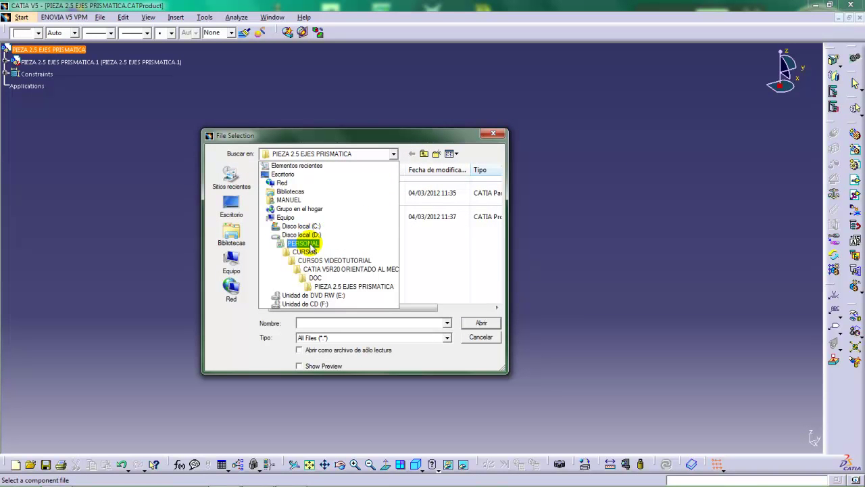
click(308, 241)
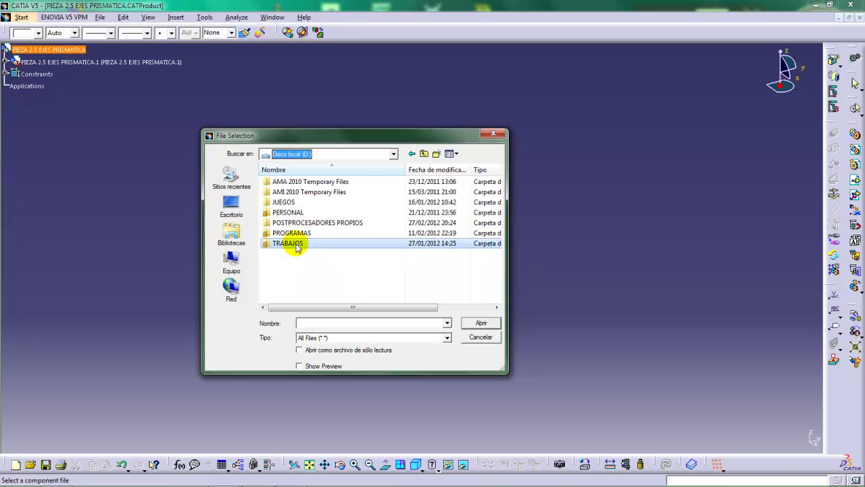
double_click(293, 245)
click(287, 181)
double_click(287, 181)
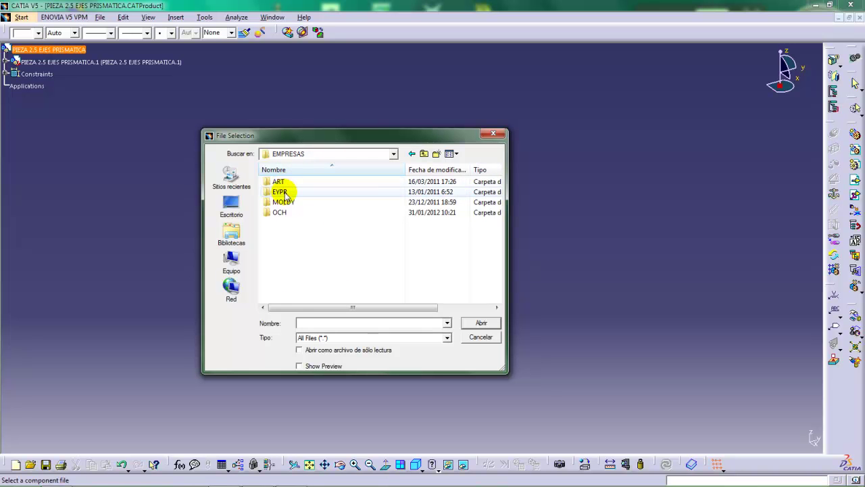
double_click(284, 203)
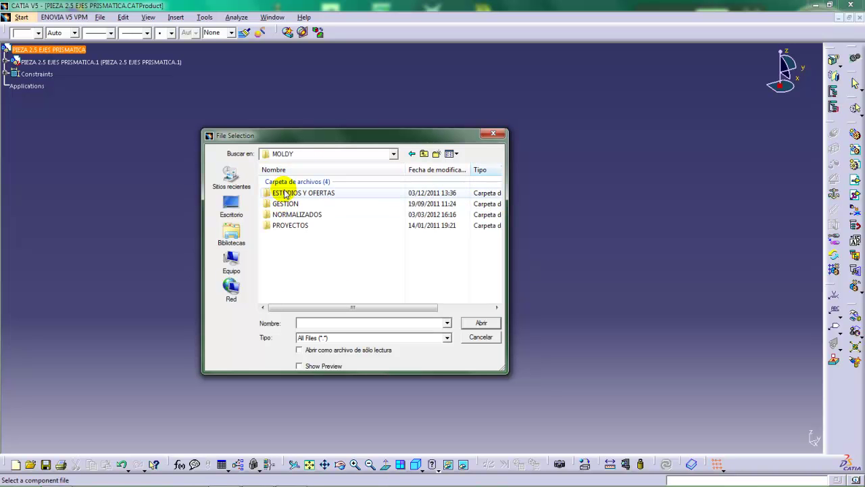
Insert the MORDAZA 75 DOBLE vise part from the NORMALIZADOS > MORDAZA folder
double_click(284, 225)
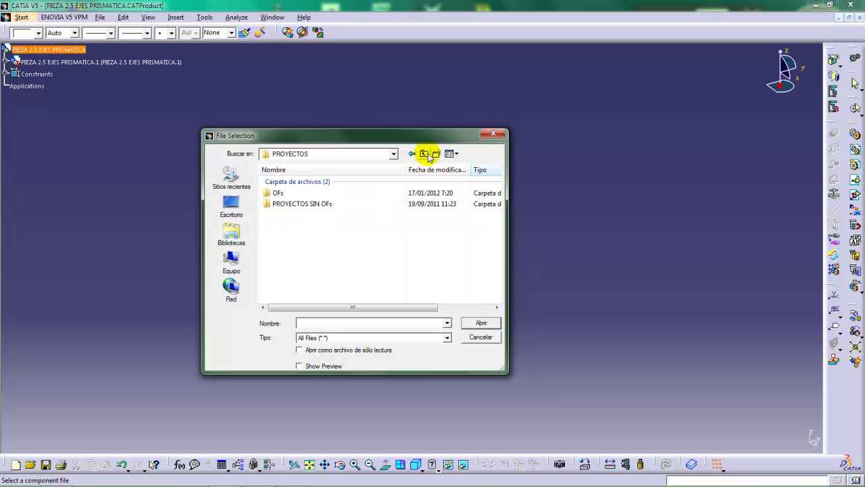
click(424, 155)
double_click(299, 216)
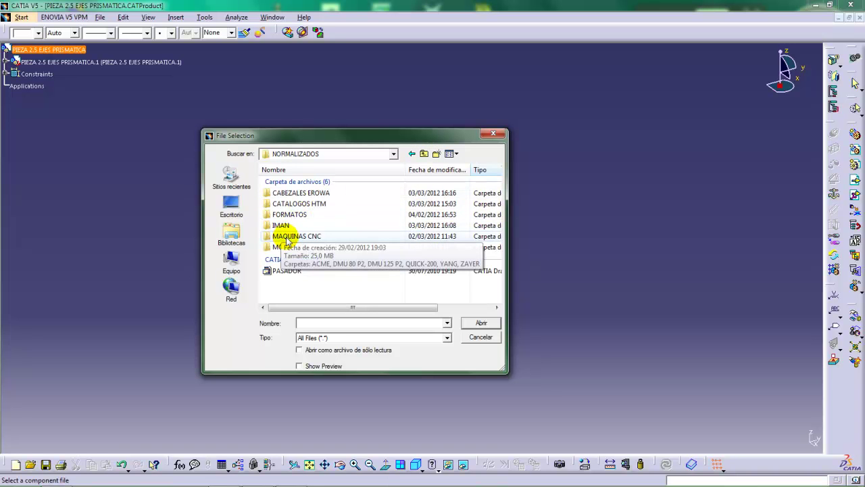
double_click(287, 246)
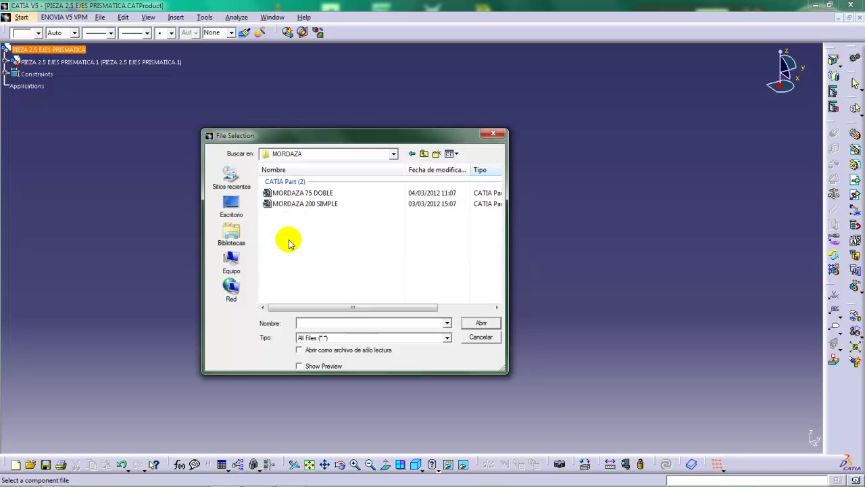
double_click(291, 194)
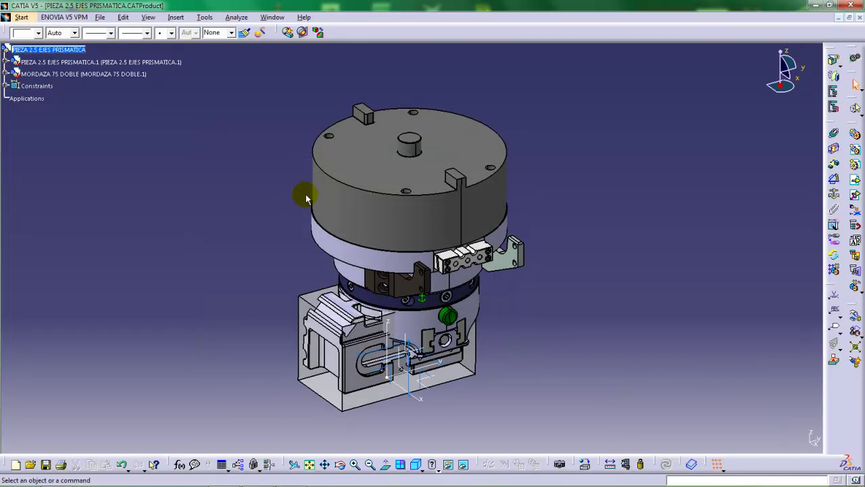
Move the vise component vertically clear above the prismatic part with the compass, and reset the compass
middle_drag(355, 203, 362, 242)
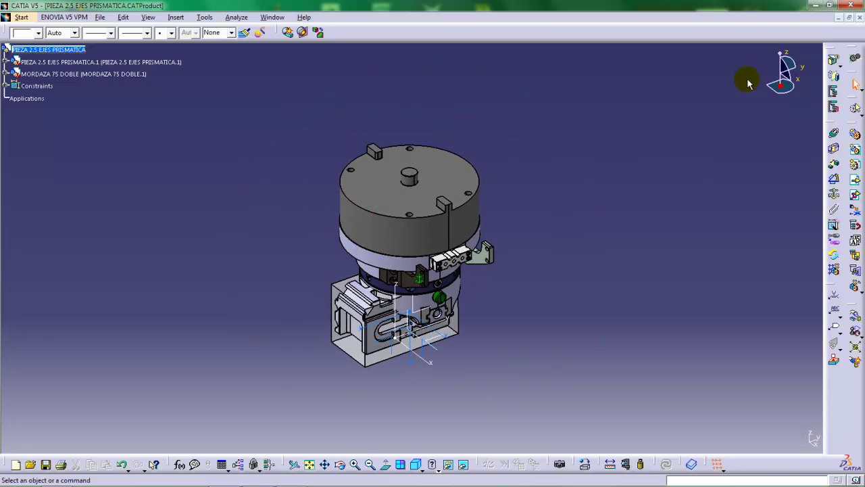
drag(780, 86, 450, 75)
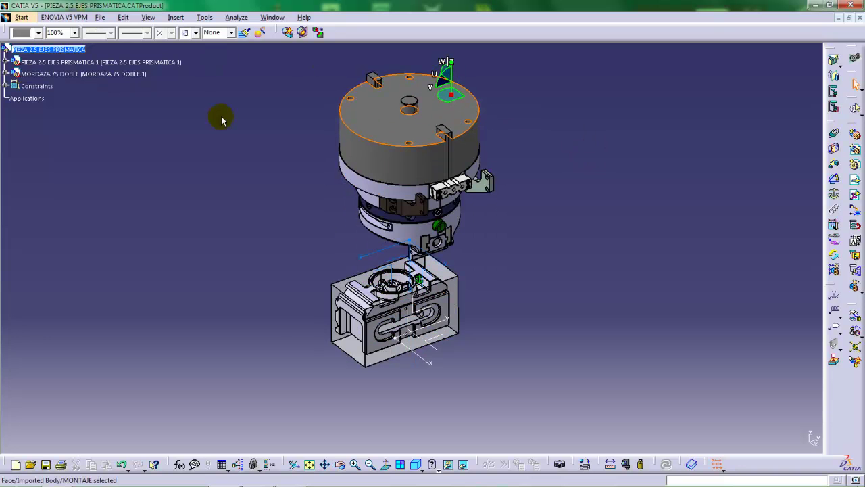
click(180, 73)
click(148, 18)
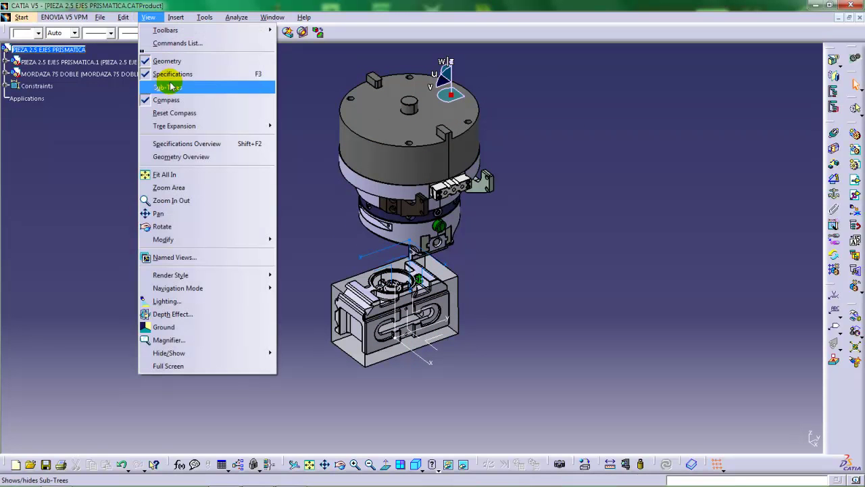
click(174, 113)
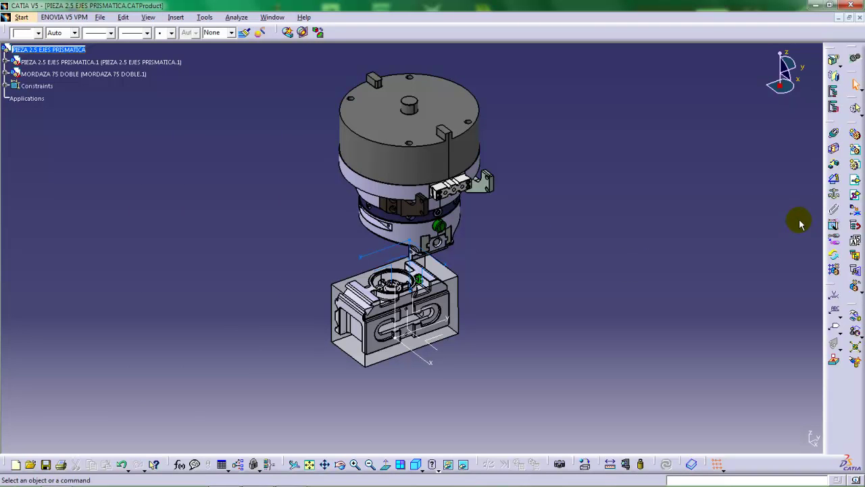
Turn off the Assistant prompt for the Coincidence constraint and make the X axes of the part's mounting axis system and the vise coincident
click(834, 136)
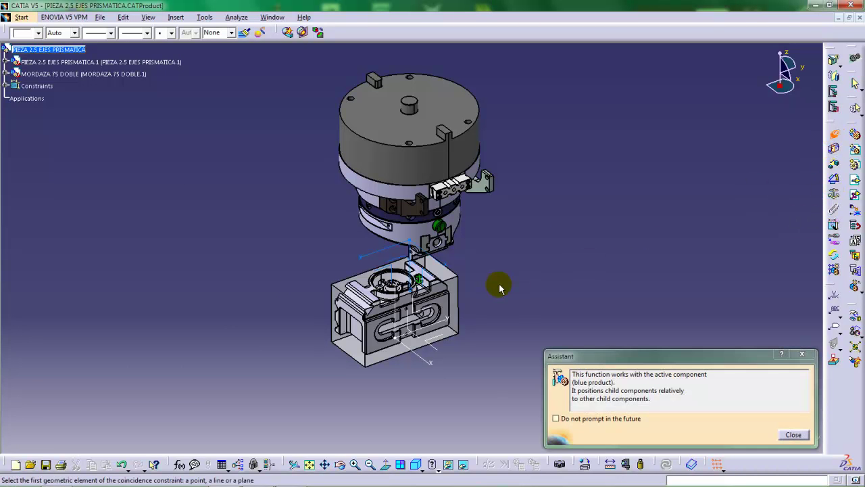
click(556, 419)
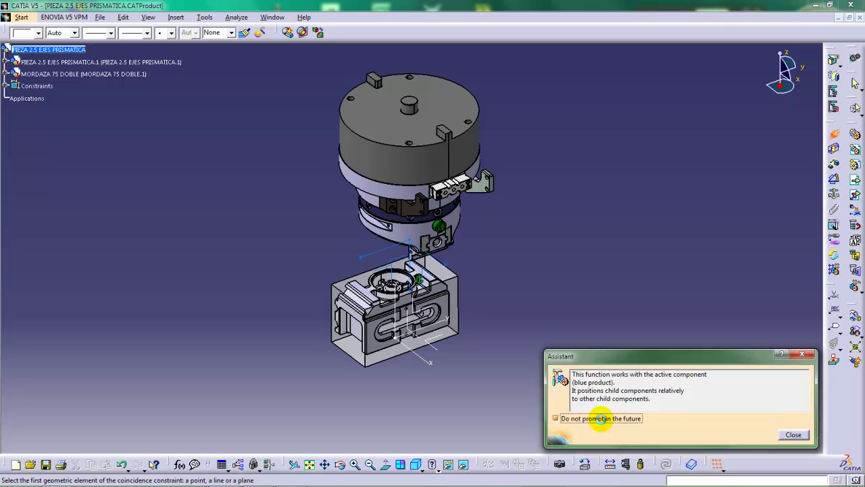
click(794, 435)
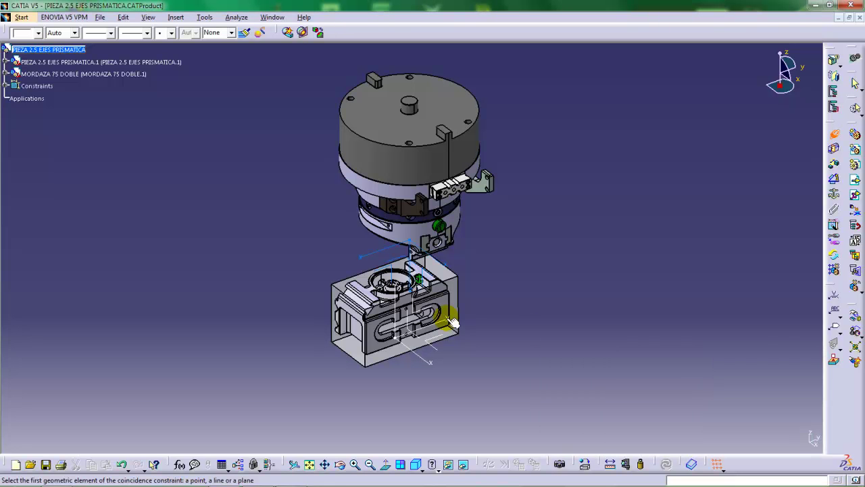
click(427, 361)
mouse_move(439, 274)
middle_down()
mouse_move(457, 247)
mouse_move(450, 260)
middle_up()
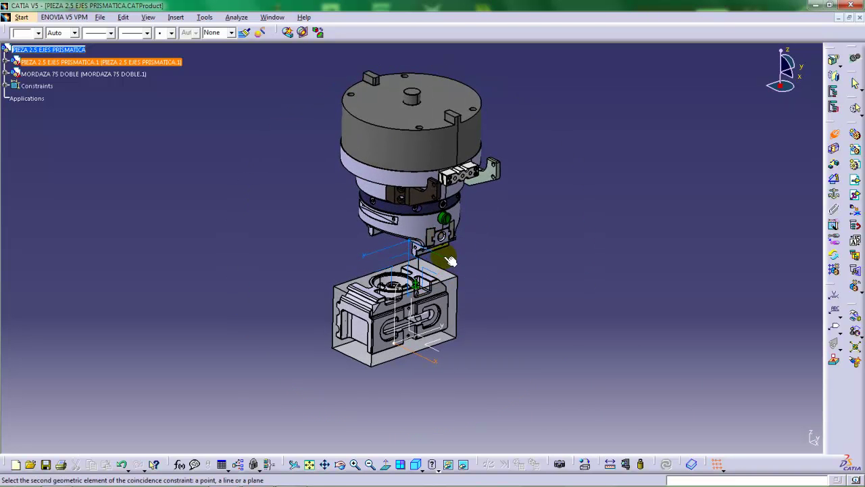
click(441, 257)
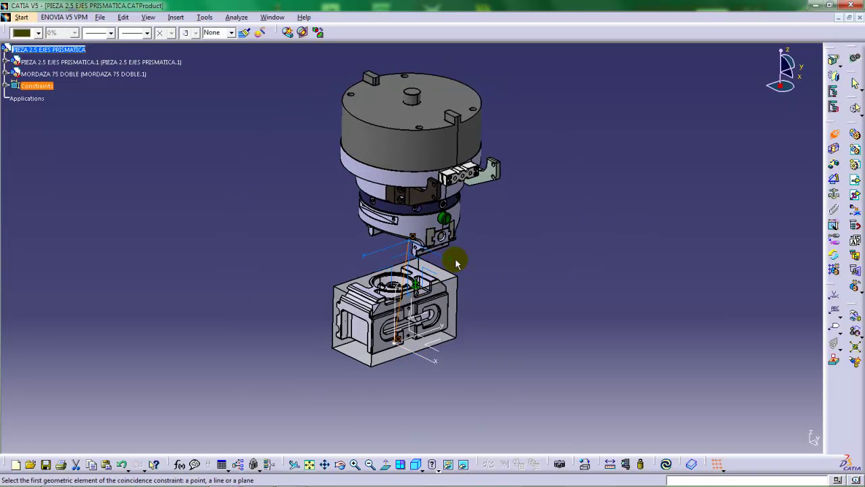
Add coincidence constraints between the Y axes and between the Z axes of the vise and the prismatic part's mounting axis system
click(381, 250)
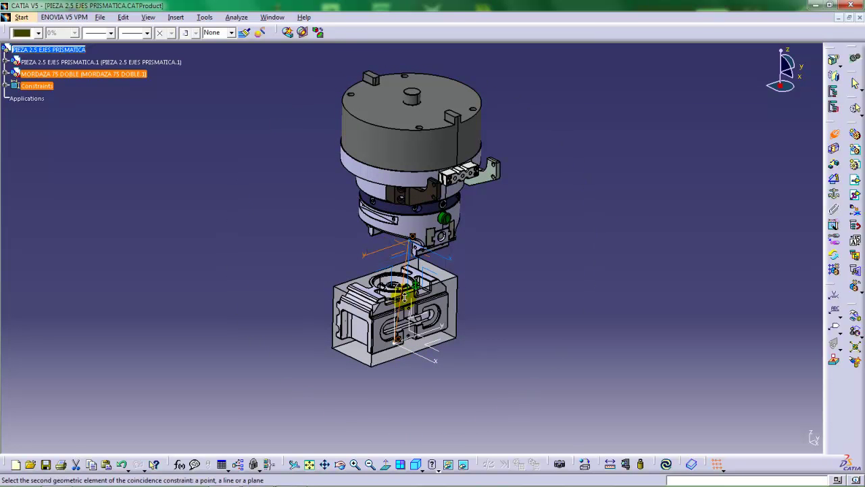
middle_drag(404, 298, 406, 294)
click(438, 341)
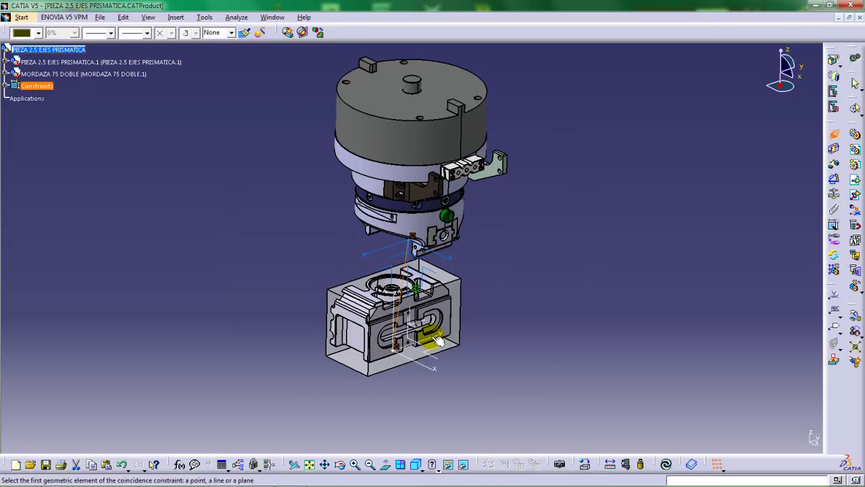
middle_drag(525, 264, 504, 242)
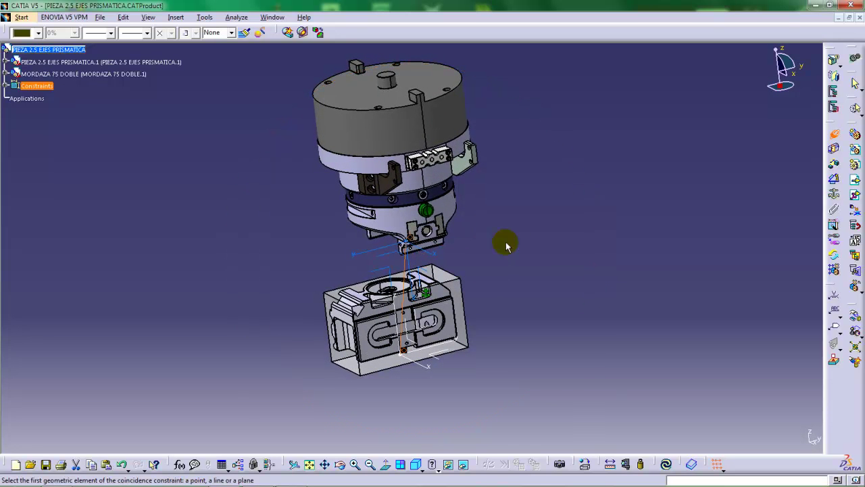
click(409, 264)
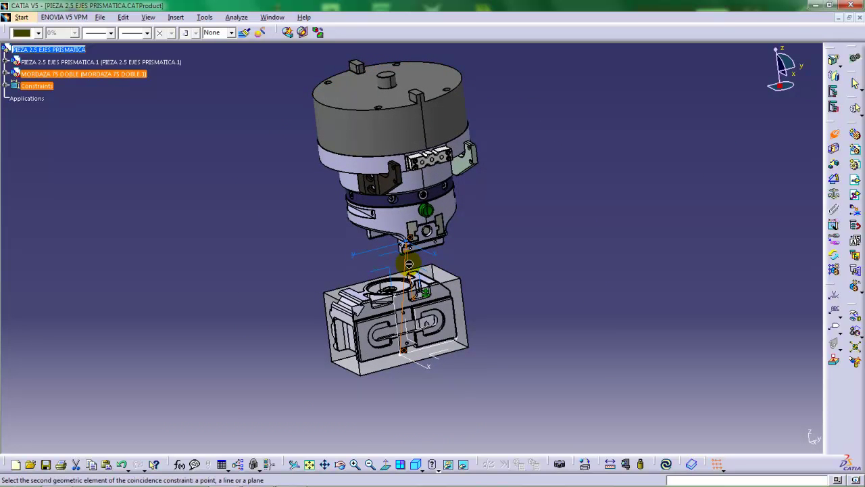
click(403, 333)
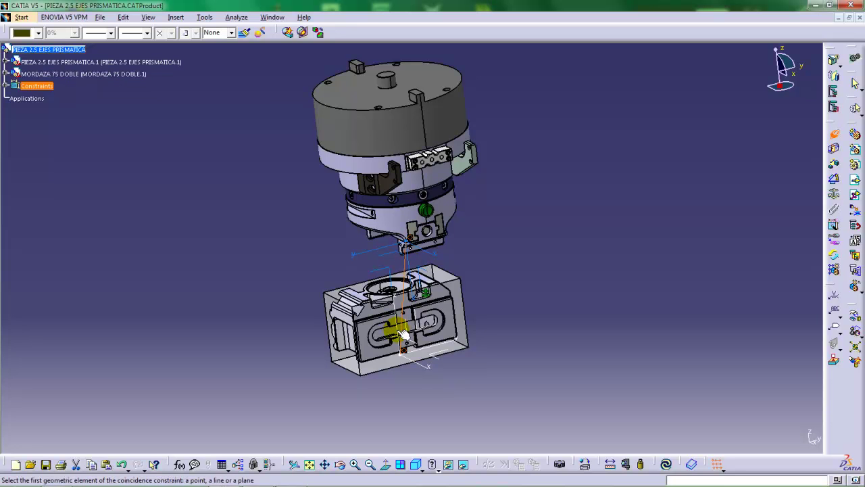
Constrain the XY planes of the part's and the vise's axis systems with a 0 mm offset and Same orientation
click(834, 163)
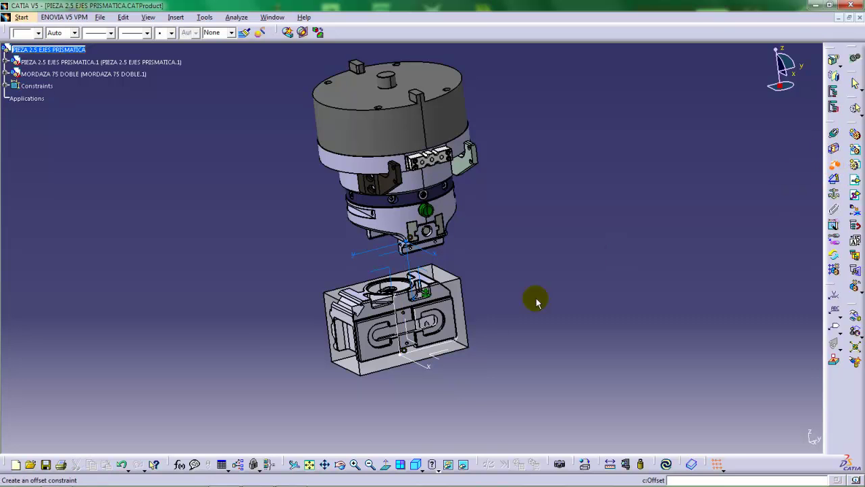
middle_drag(531, 295, 482, 347)
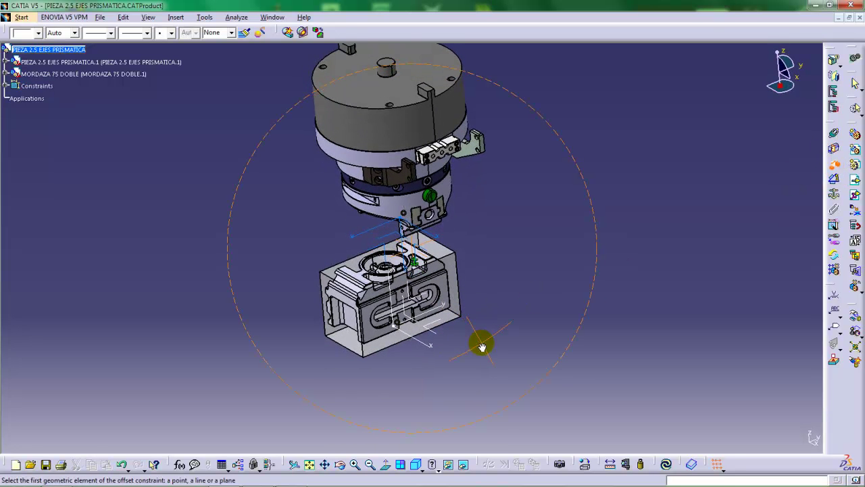
click(436, 333)
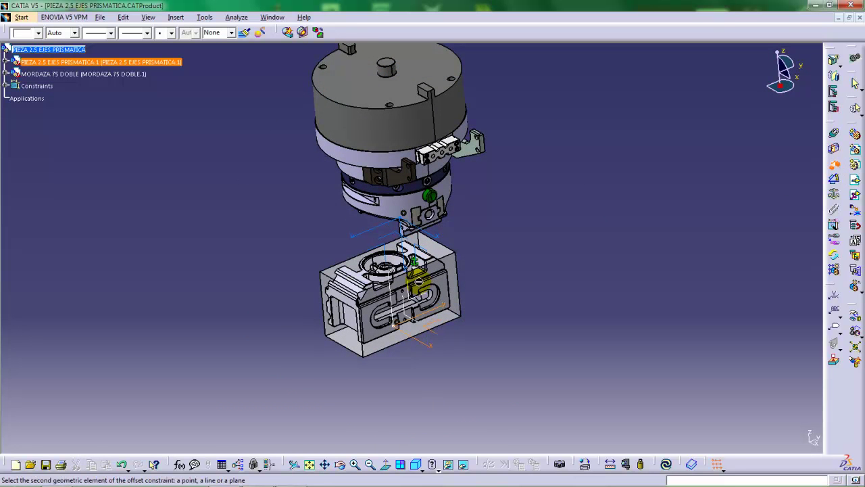
middle_drag(440, 277, 452, 247)
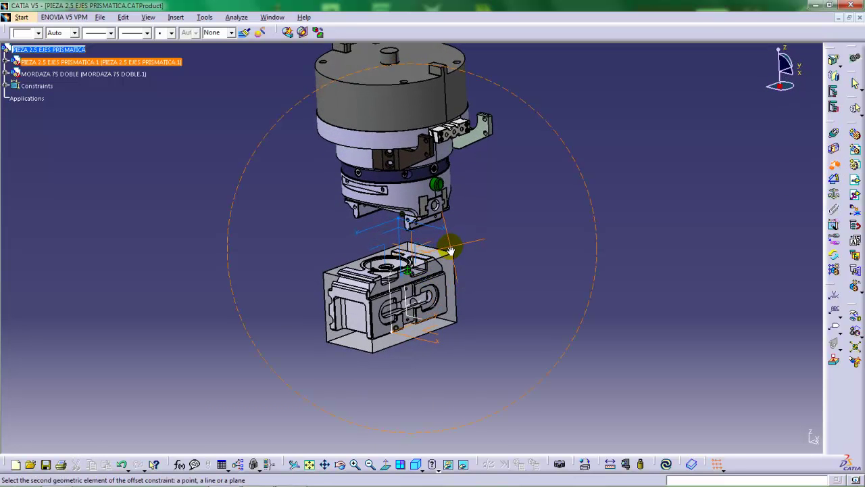
click(388, 230)
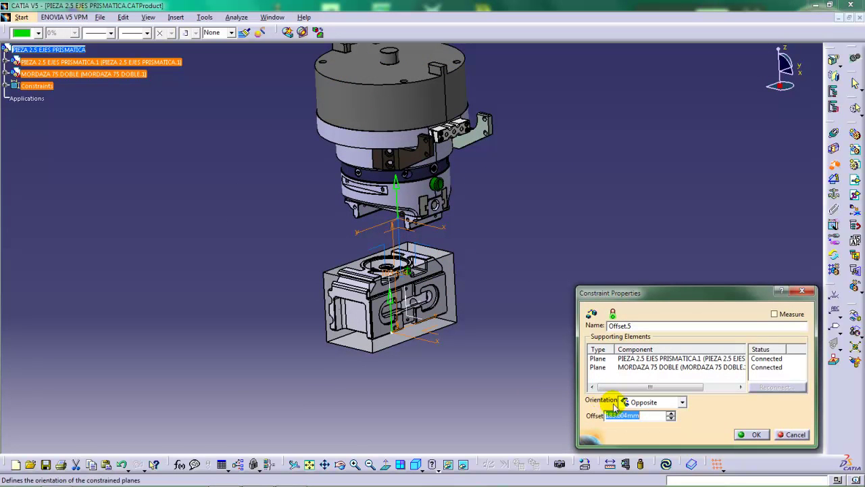
click(642, 403)
click(639, 420)
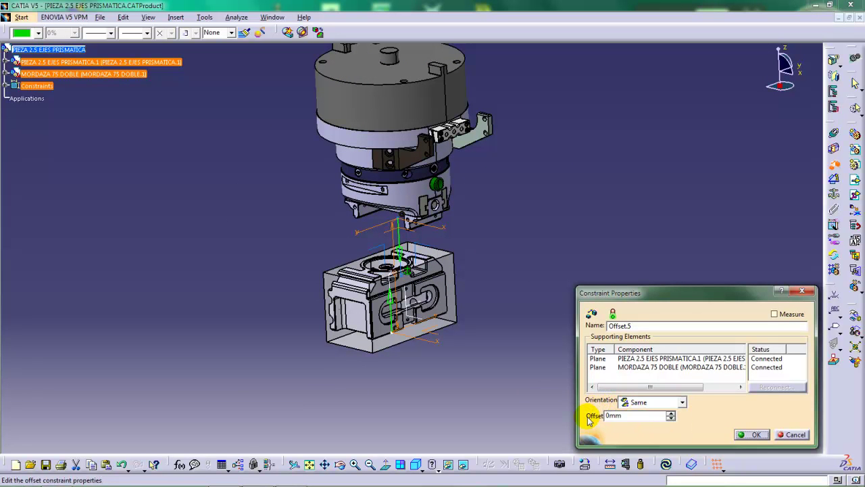
click(750, 434)
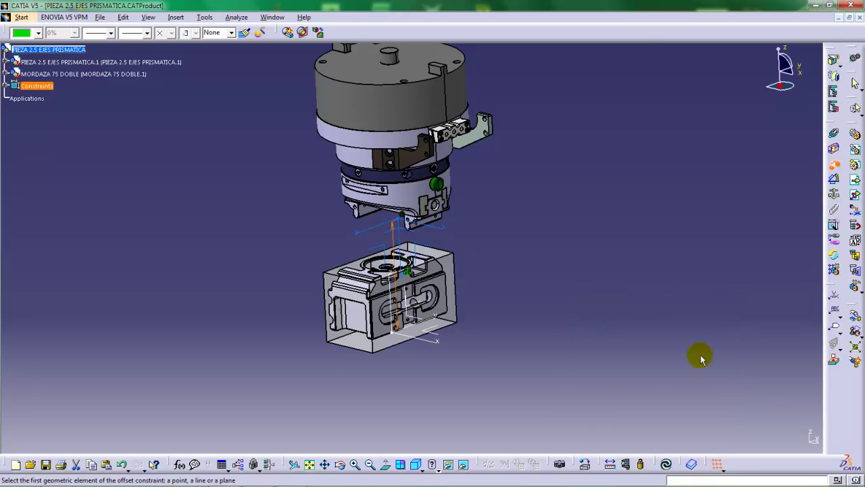
Constrain the ZX planes of the two axis systems with a 0 mm offset and Same orientation, and update the assembly
click(835, 168)
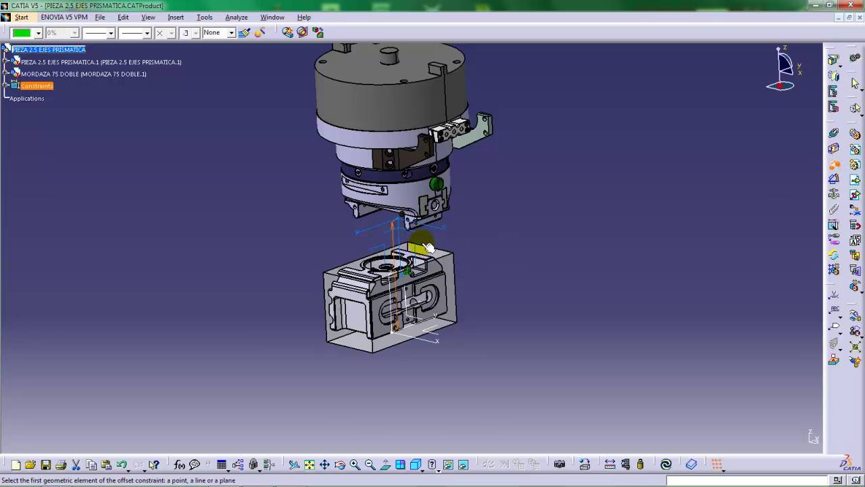
middle_drag(424, 243, 329, 298)
click(422, 321)
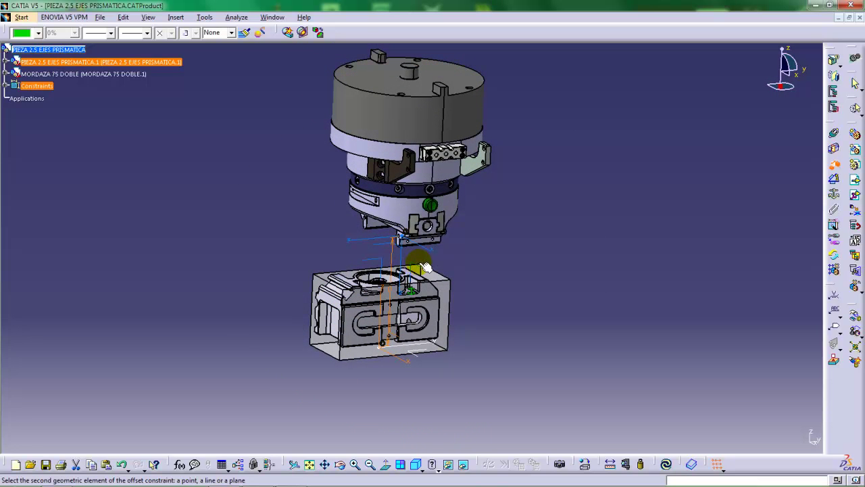
click(417, 267)
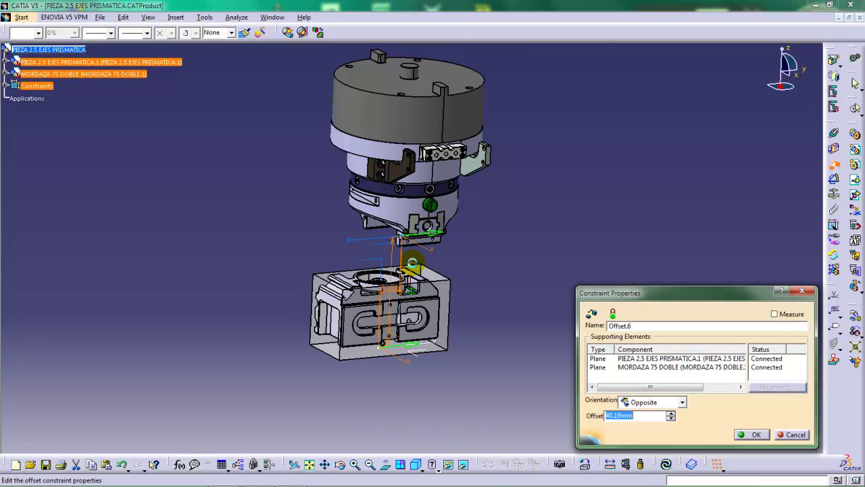
click(632, 402)
click(626, 423)
key(Tab)
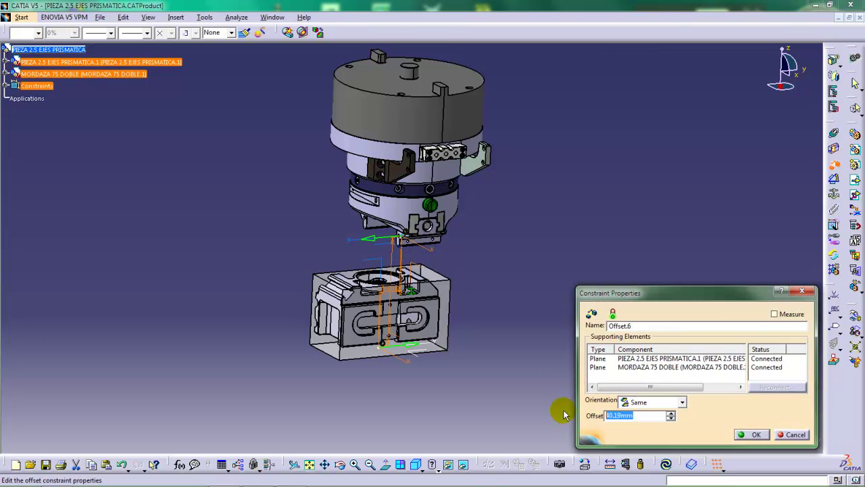
text(0)
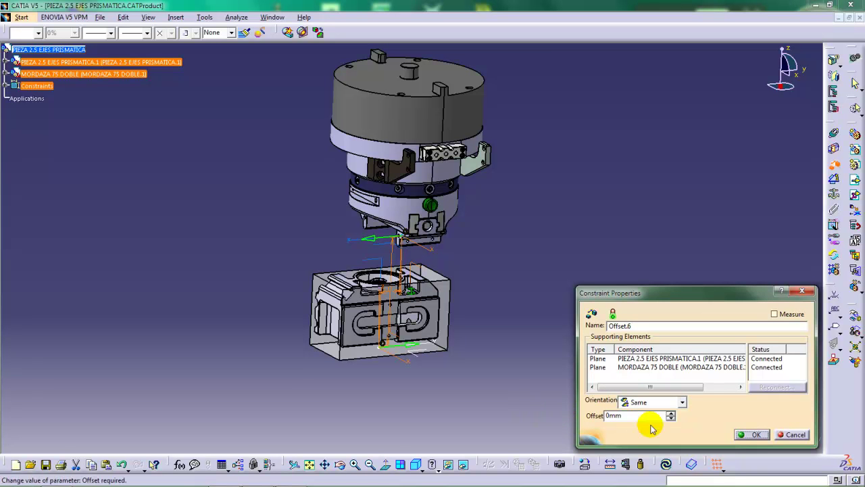
click(752, 434)
click(666, 464)
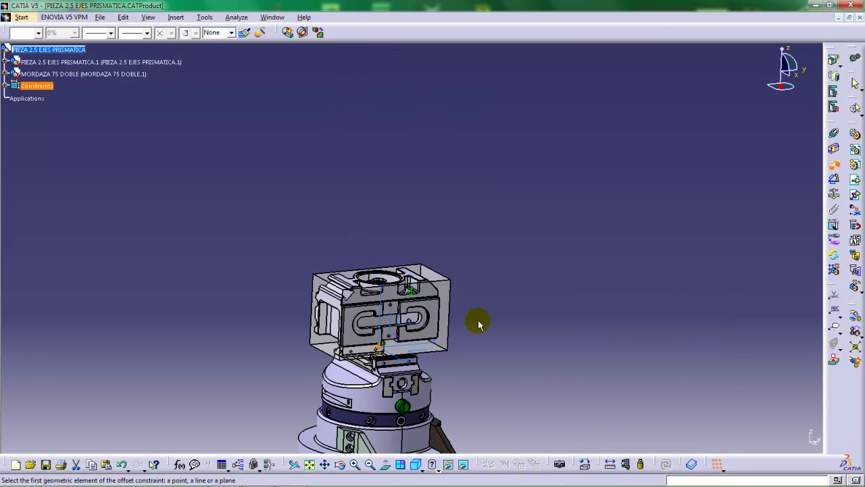
Delete all the coincidence and offset constraints between the part and the vise, keeping only the Fix constraint
middle_drag(435, 302, 434, 241)
click(5, 87)
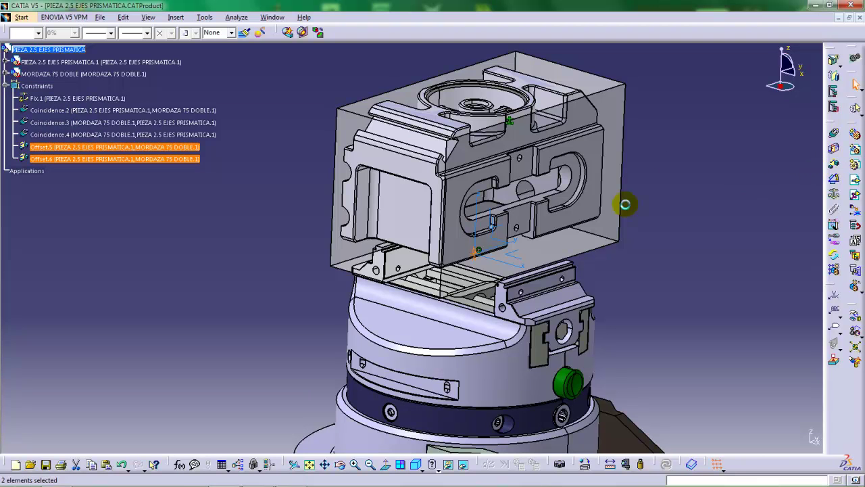
click(116, 112)
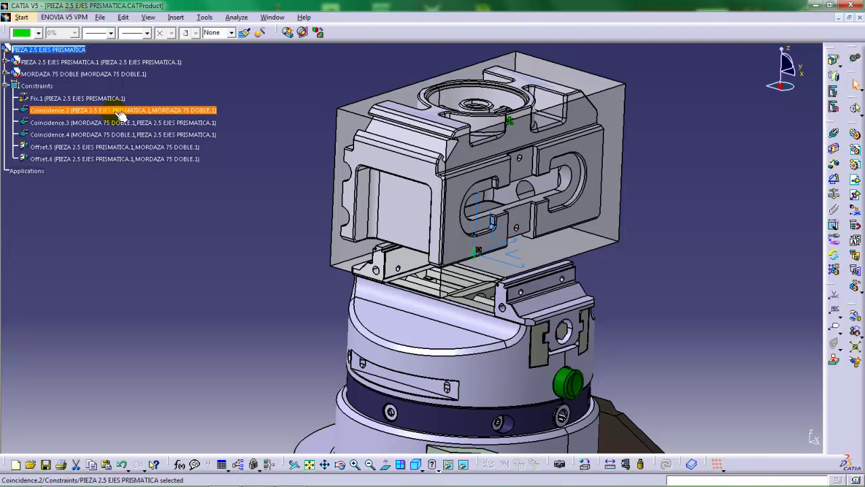
shift+click(110, 159)
key(Delete)
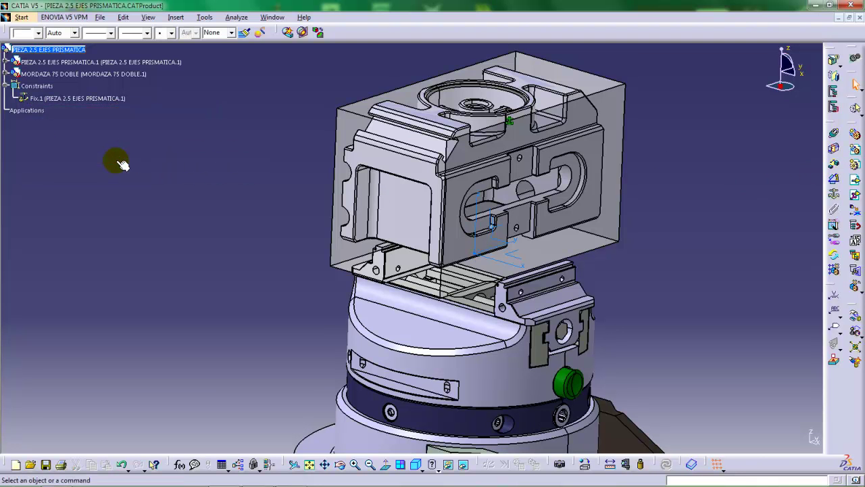
Measure the distance between the stock's bottom face and the seating edge of the vise jaw
middle_drag(415, 307, 433, 219)
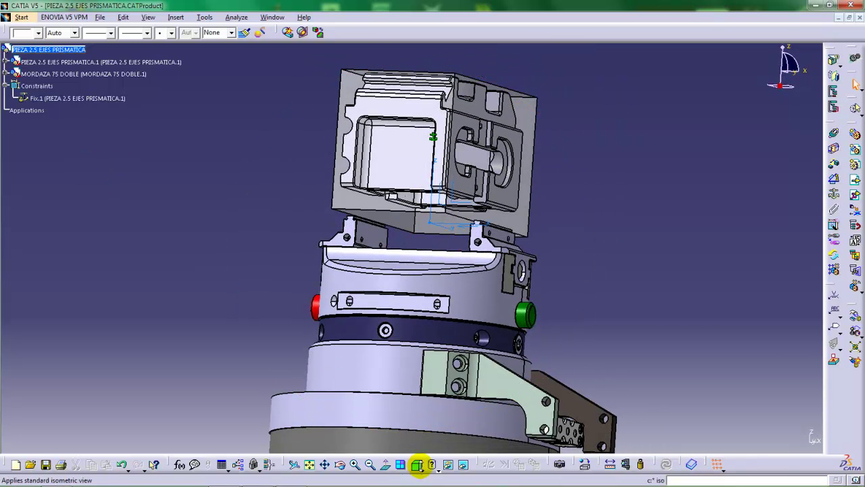
click(611, 465)
ctrl+middle_drag(409, 345, 356, 155)
click(355, 153)
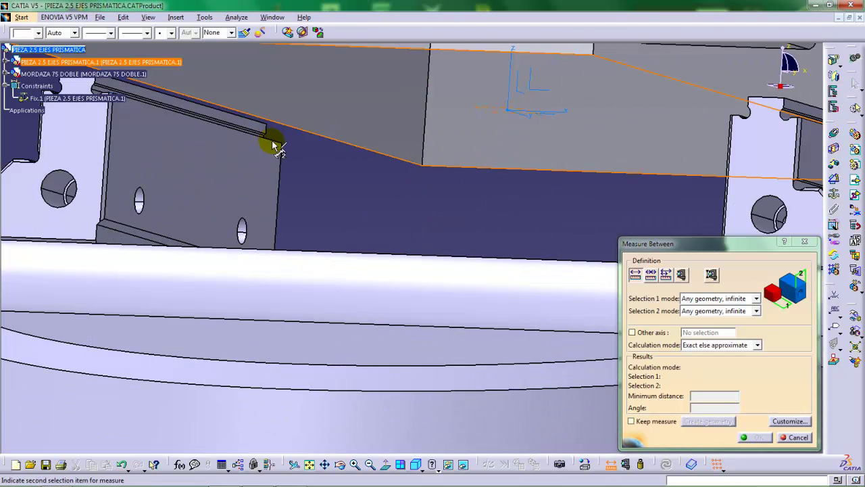
click(274, 145)
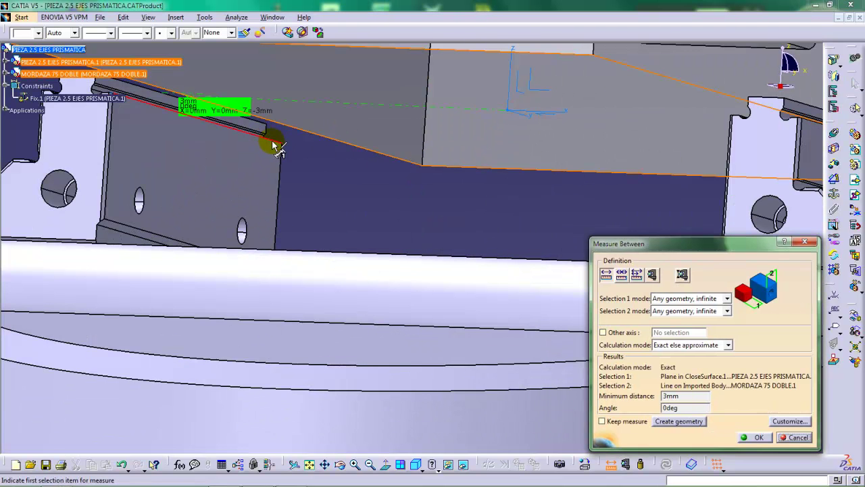
click(796, 438)
Place the compass on the stock's top face and open its manipulation parameters
ctrl+middle_drag(473, 238, 394, 305)
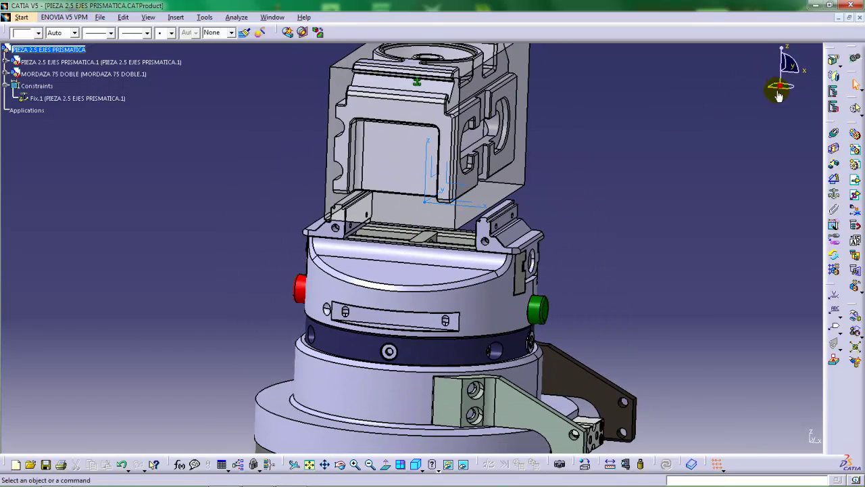
drag(779, 85, 537, 100)
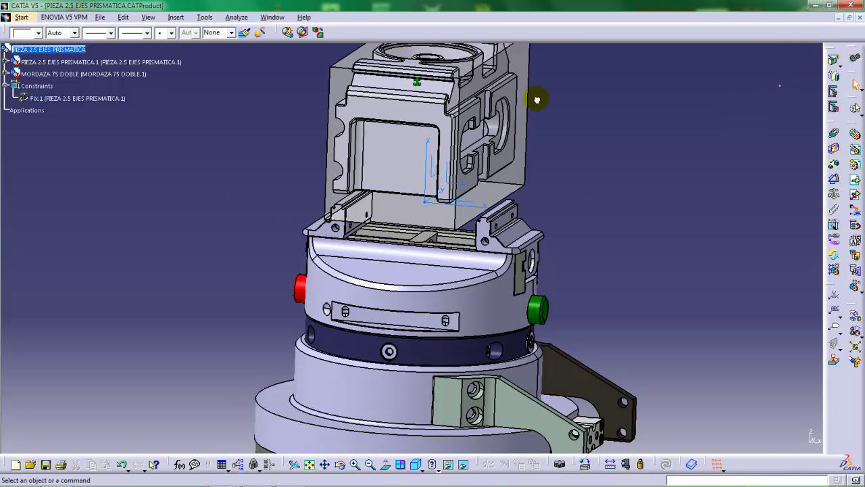
drag(372, 54, 365, 55)
right_click(377, 62)
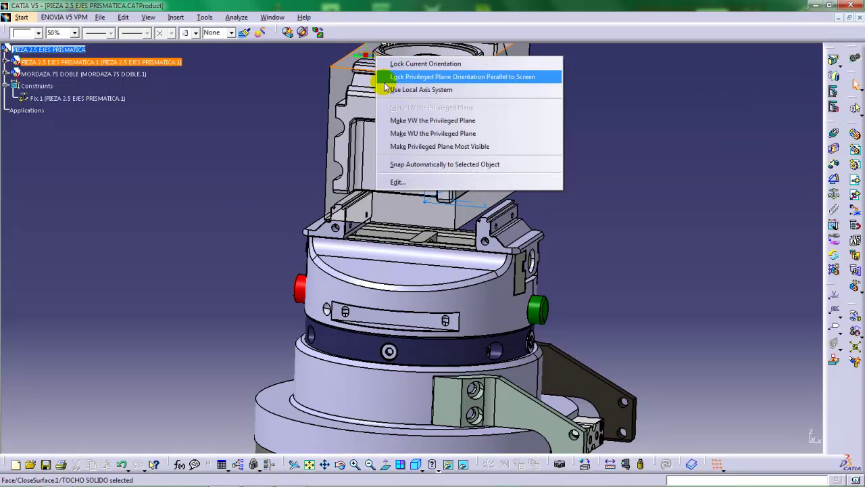
click(389, 184)
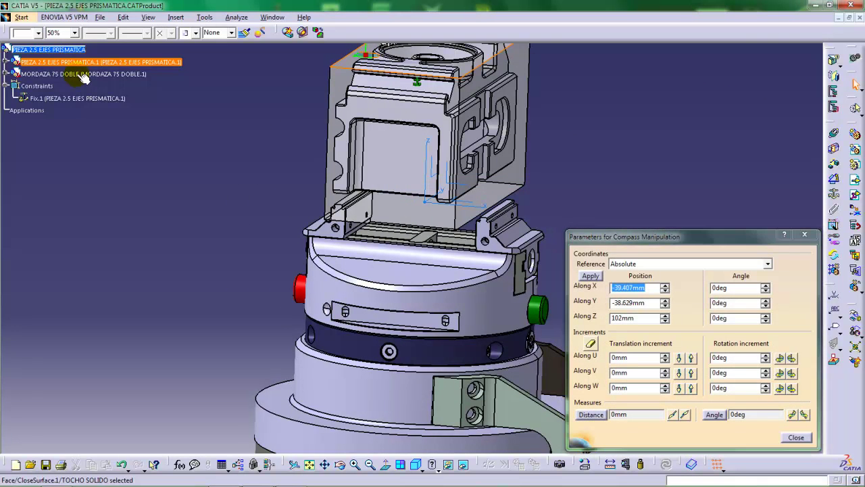
Select the MORDAZA 75 DOBLE vise and translate it 3 mm along W in the positive direction
click(76, 74)
click(620, 389)
double_click(619, 389)
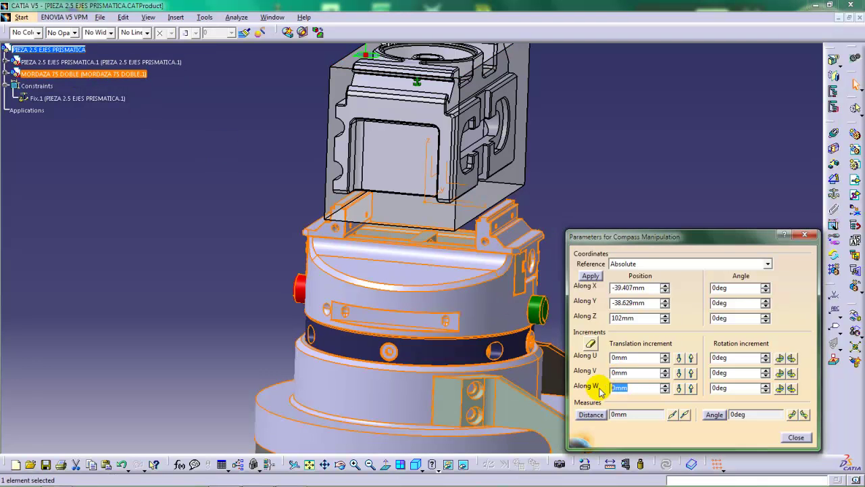
text(3)
click(690, 388)
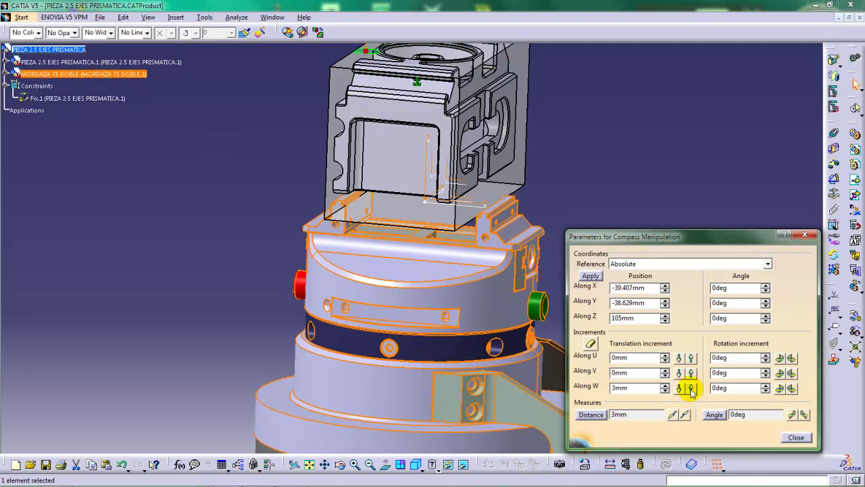
Close the compass manipulation parameters and reset the compass to its default location
click(795, 437)
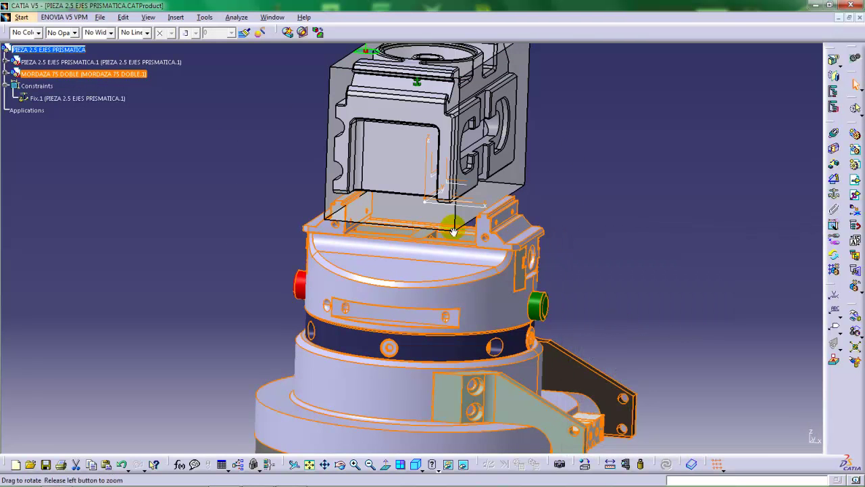
middle_drag(453, 232, 230, 250)
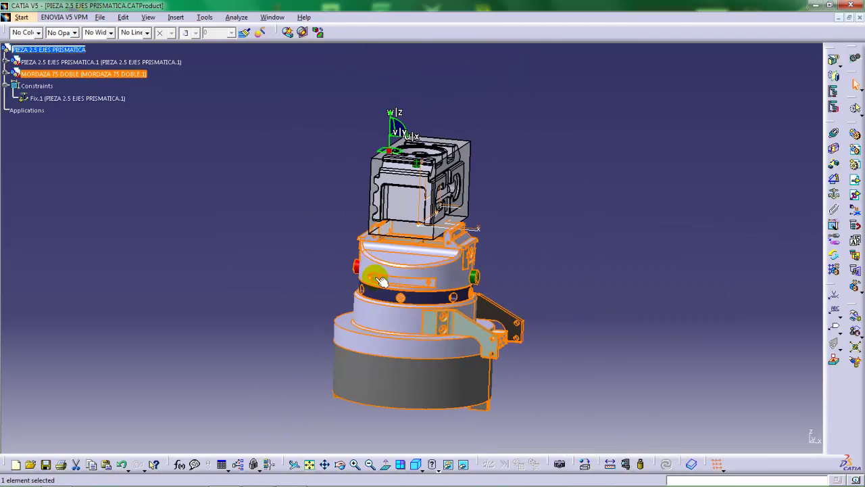
click(148, 17)
click(165, 97)
middle_drag(218, 145, 481, 283)
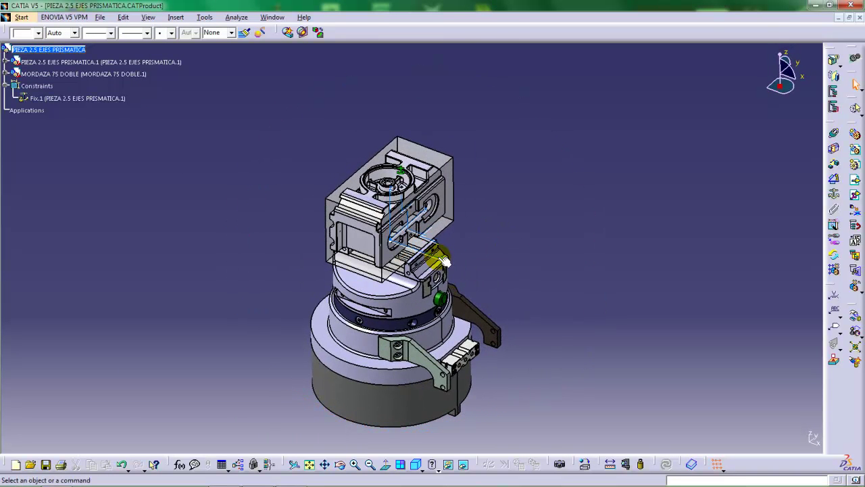
Hide the mounting axis systems of the part and the vise, and hide the Constraints node of the product
right_click(440, 259)
click(465, 292)
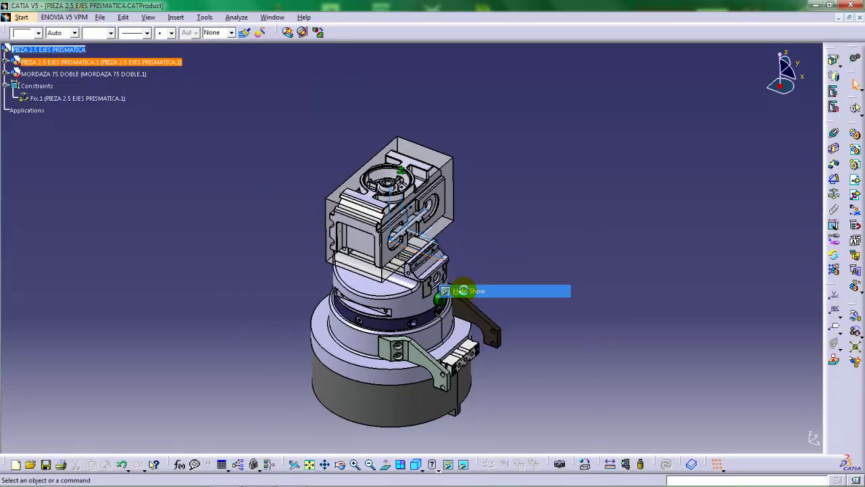
right_click(431, 257)
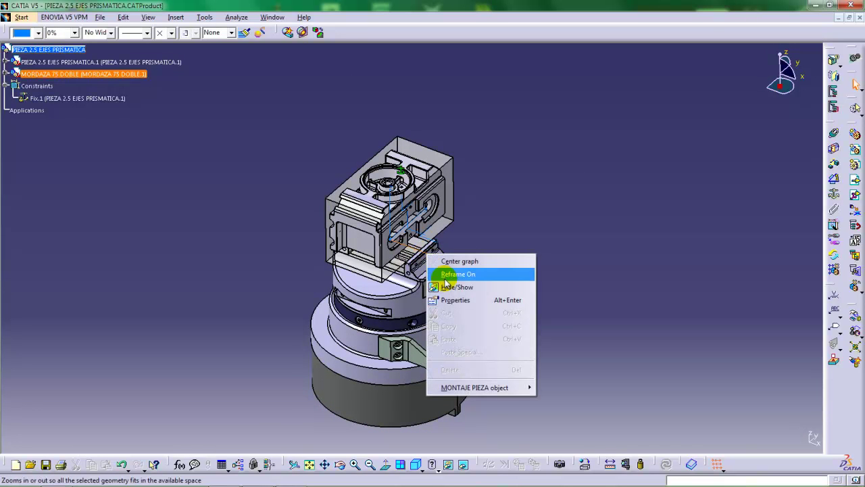
click(452, 288)
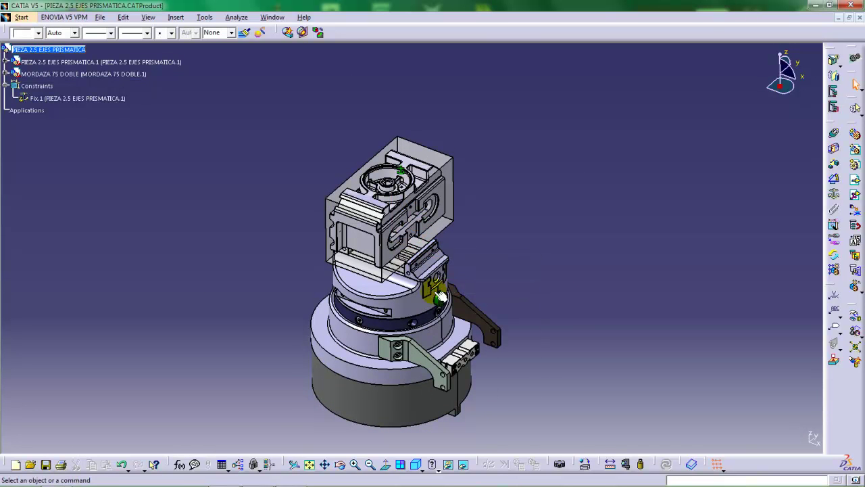
middle_drag(429, 286, 191, 194)
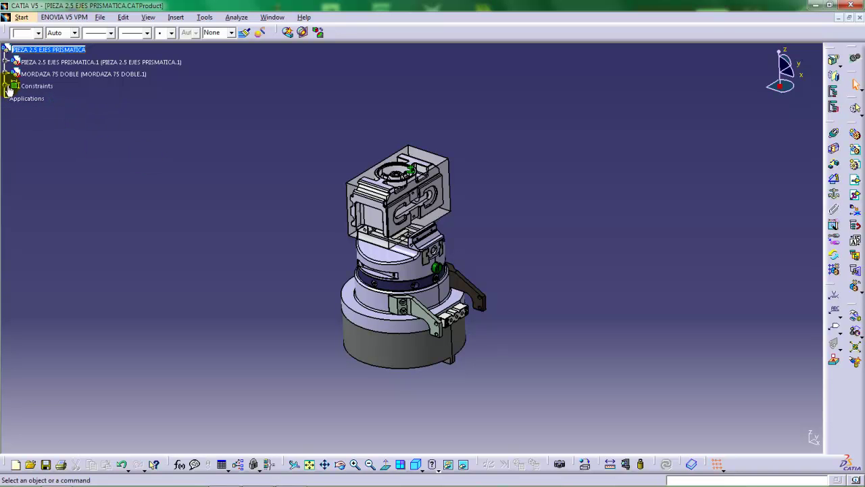
right_click(33, 87)
click(63, 121)
middle_drag(353, 227, 387, 254)
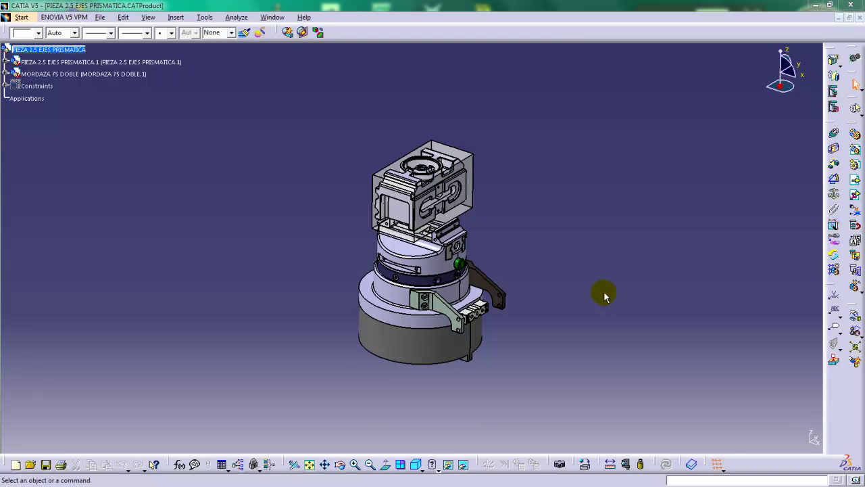
Create a new document of type Process
click(100, 17)
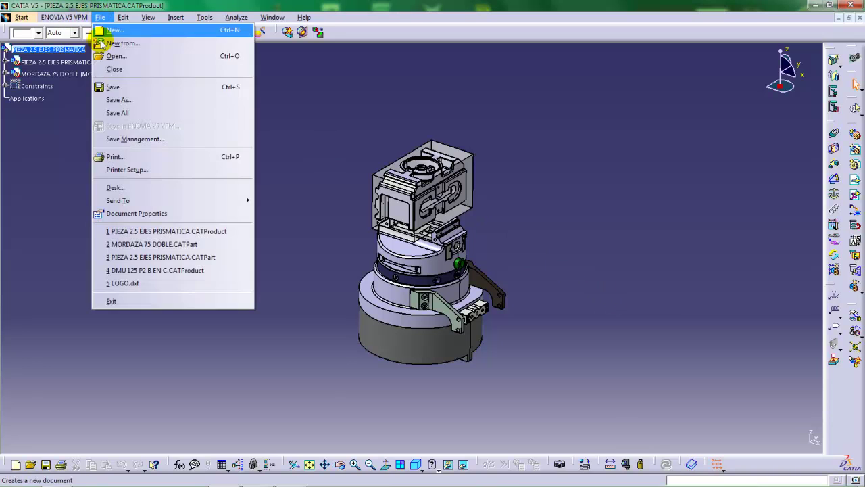
click(117, 30)
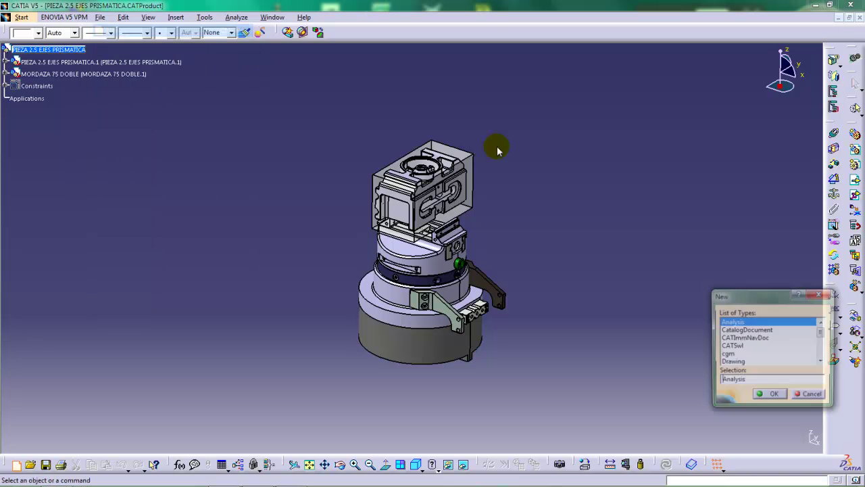
drag(819, 334, 821, 352)
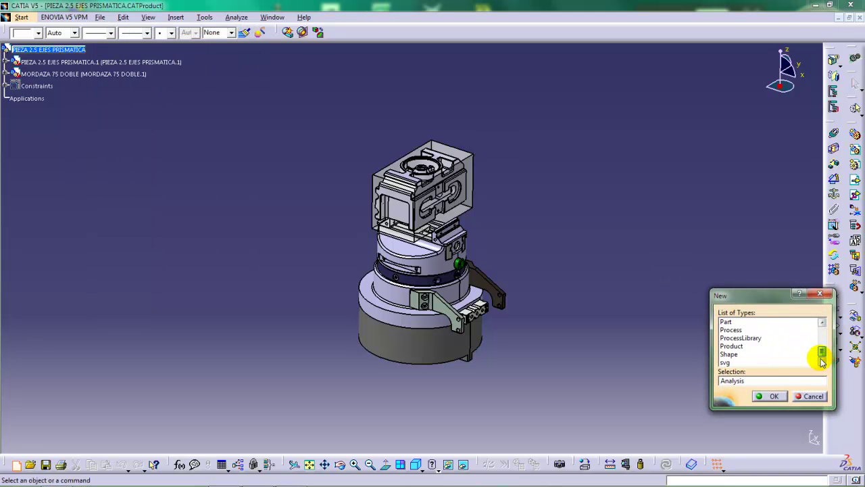
click(732, 330)
click(771, 395)
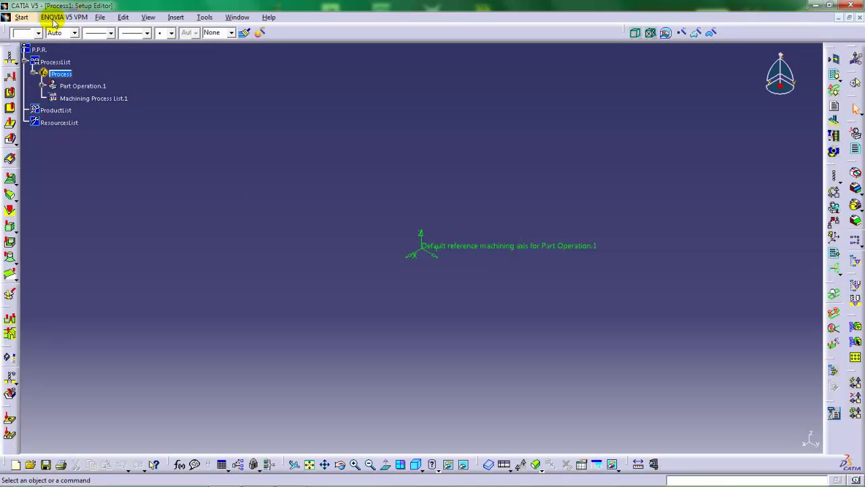
Save all open documents, storing the new process as PIEZA 2.5 EJES PRISMATICA
click(98, 17)
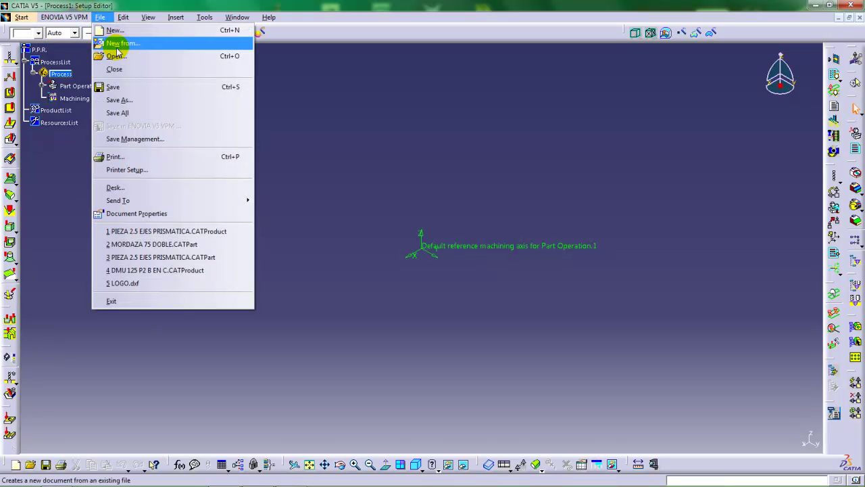
click(119, 112)
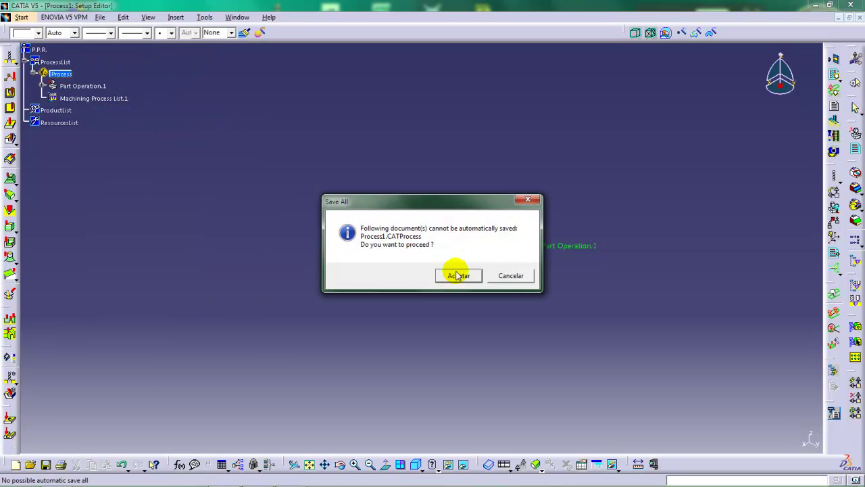
click(457, 275)
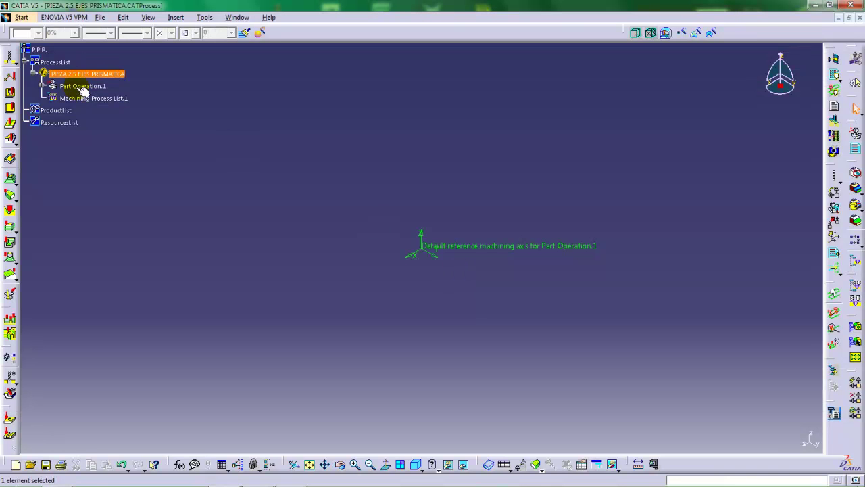
Edit Part Operation.1 and browse for its associated product in the D: drive folder PERSONAL\CURSOS\CURSOS VIDEOTUTORIAL\CATIA V5R20 ORIENTADO AL MECANIZADO
double_click(82, 88)
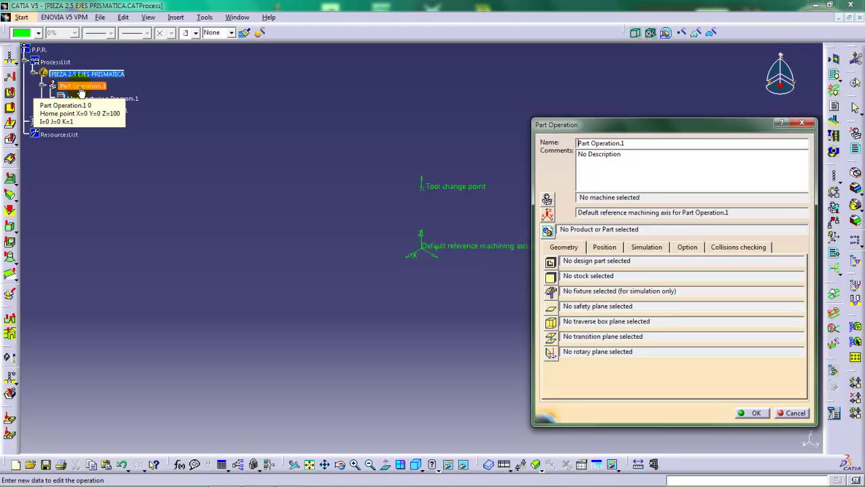
click(548, 233)
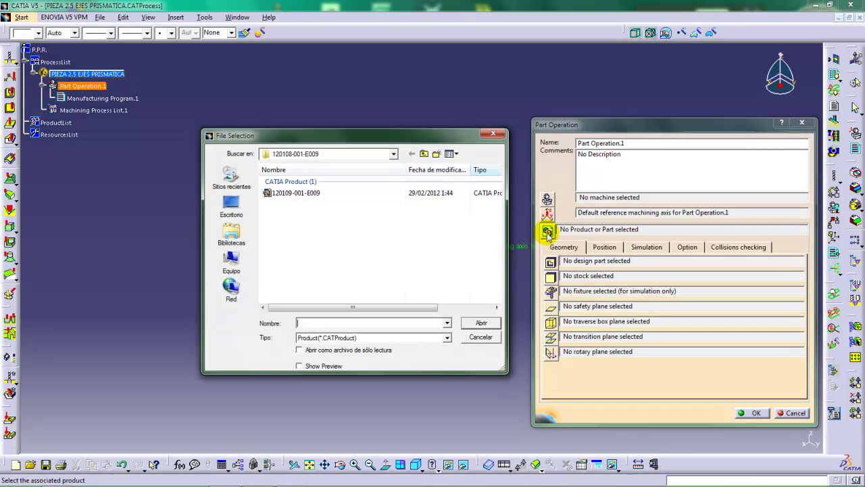
click(394, 154)
click(302, 233)
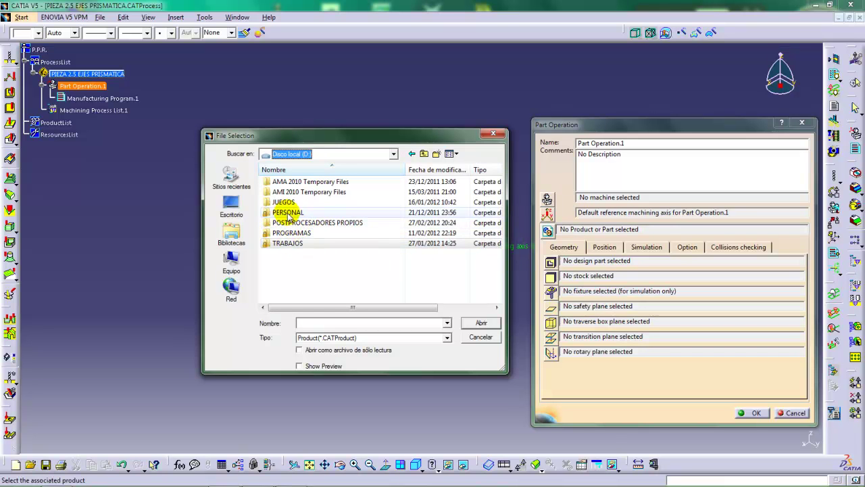
double_click(289, 213)
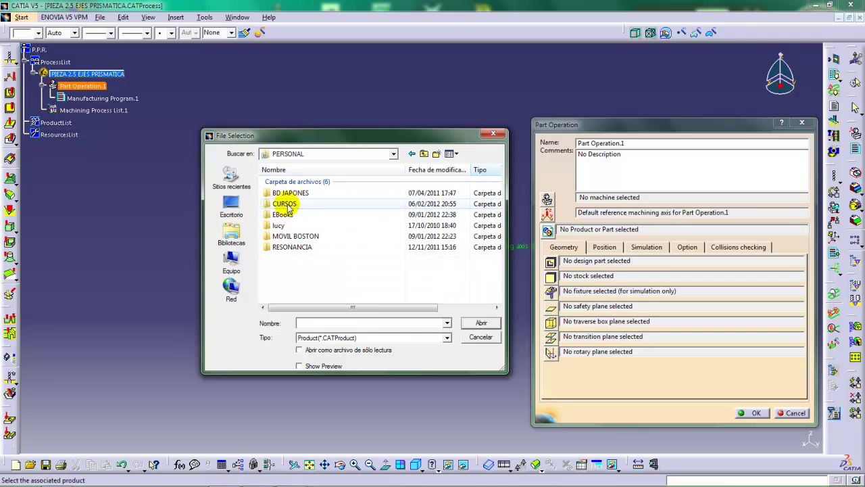
double_click(285, 204)
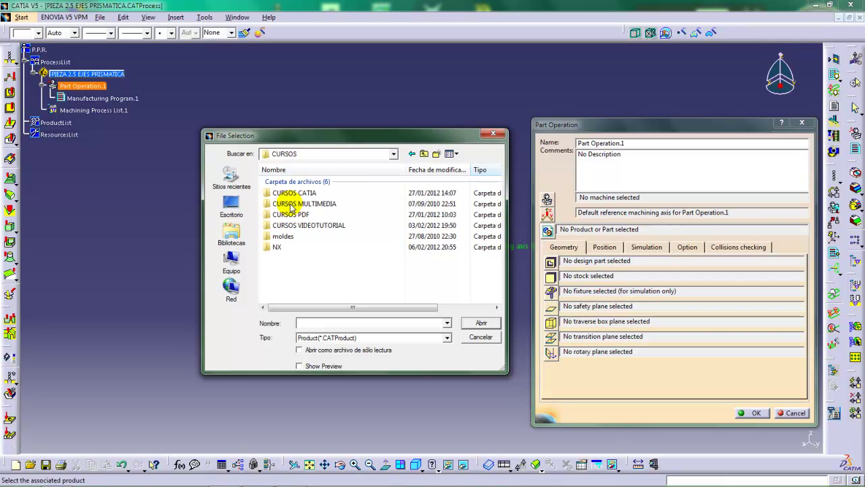
double_click(296, 226)
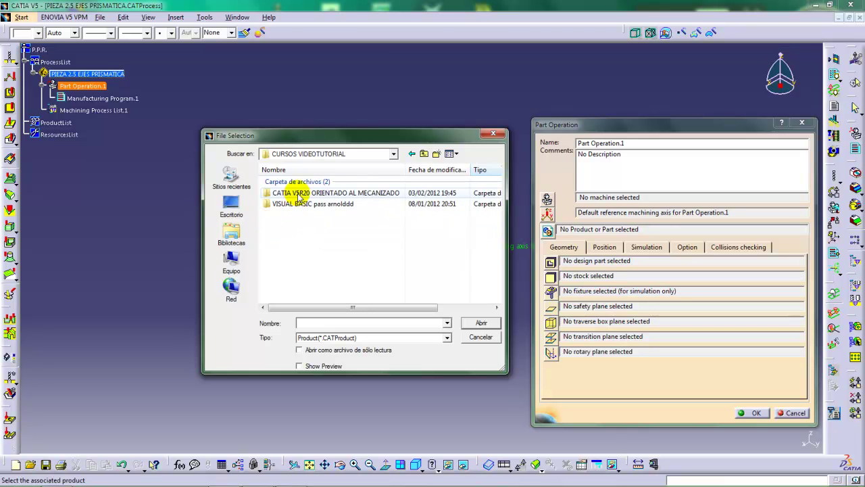
double_click(298, 195)
double_click(286, 204)
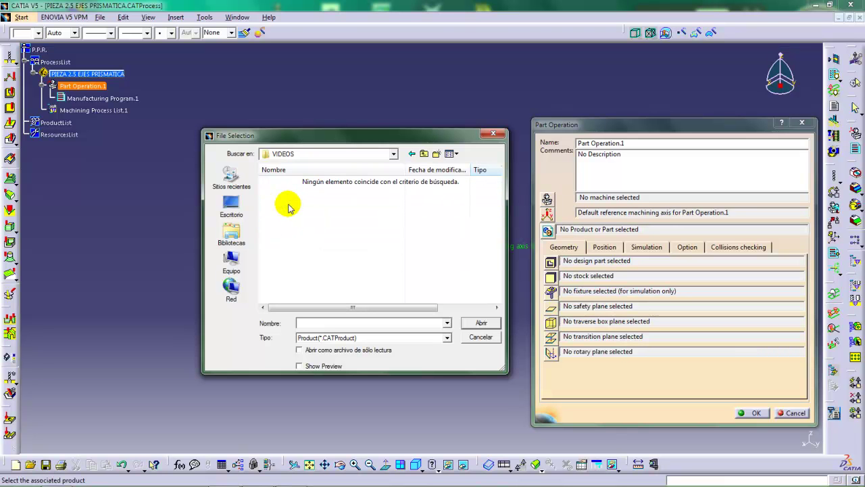
click(422, 153)
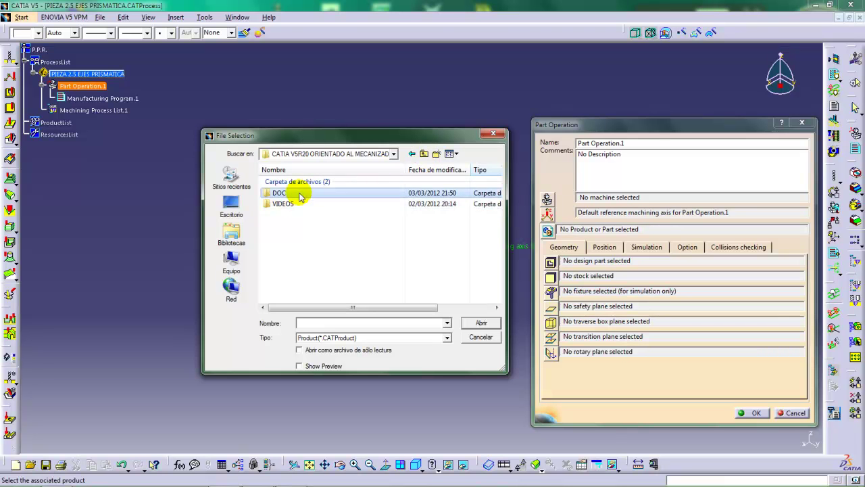
Assign PIEZA 2.5 EJES PRISMATICA.CATProduct from the PIEZA 2.5 EJES PRISMATICA folder to the part operation
double_click(298, 194)
double_click(296, 206)
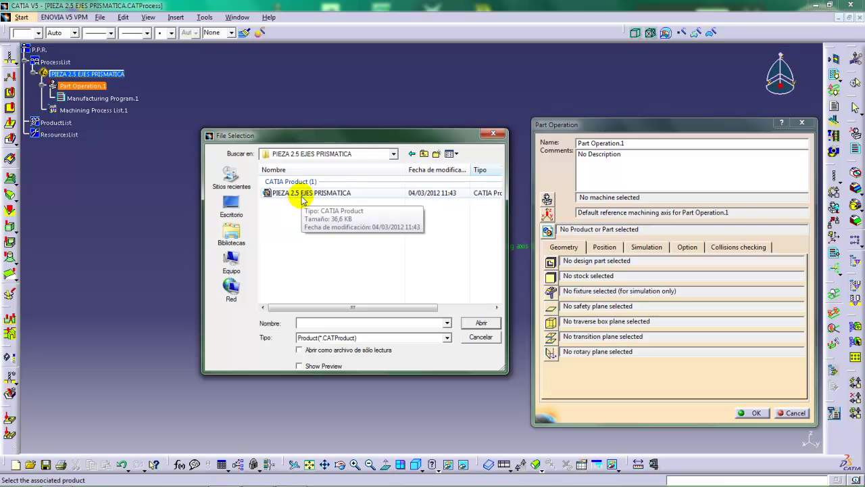
click(303, 195)
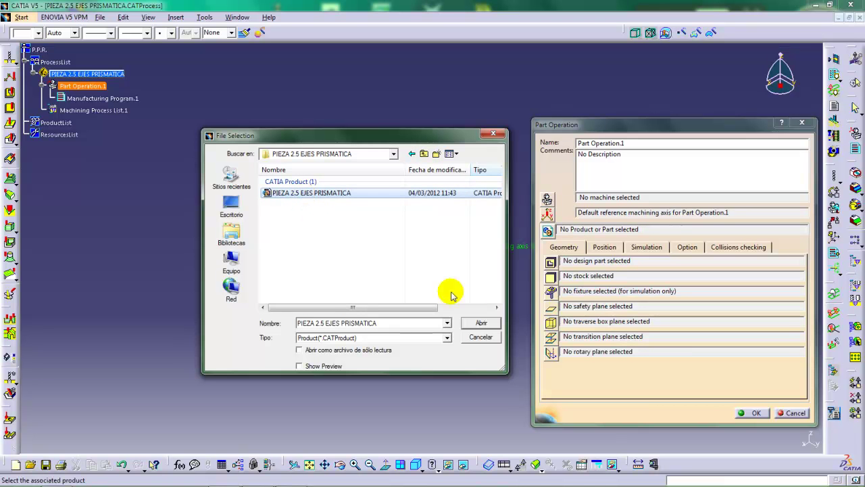
click(481, 323)
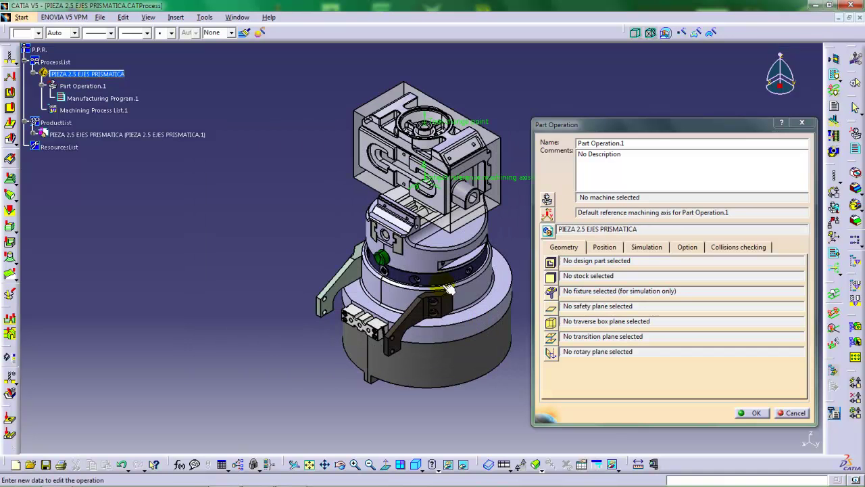
middle_drag(398, 292, 488, 287)
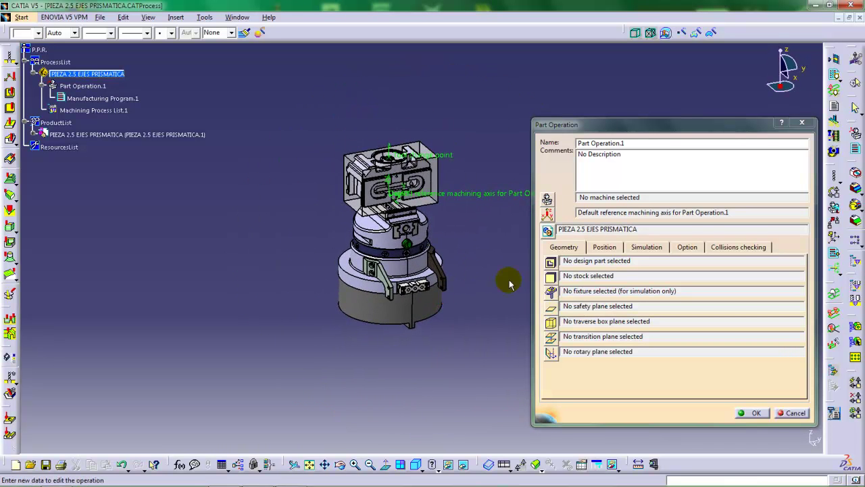
Set the part operation's reference machining axis to the MONTAJE EN MAQUINA RANURAS EN Y axis system of the MORDAZA 75 DOBLE vise
click(548, 215)
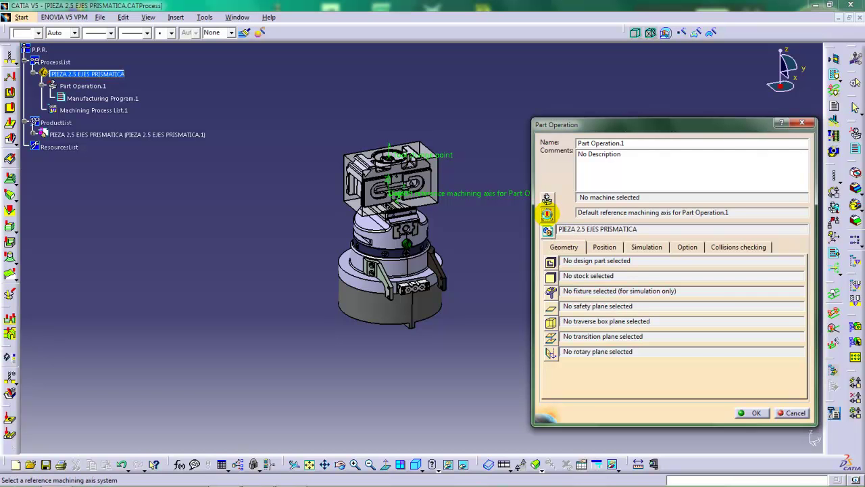
middle_drag(361, 276, 442, 286)
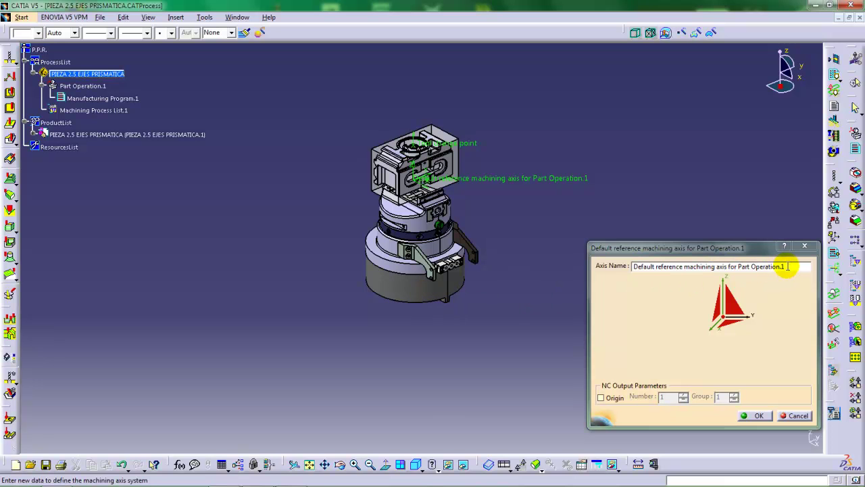
mouse_move(792, 266)
mouse_down()
mouse_move(742, 271)
mouse_move(788, 266)
mouse_up()
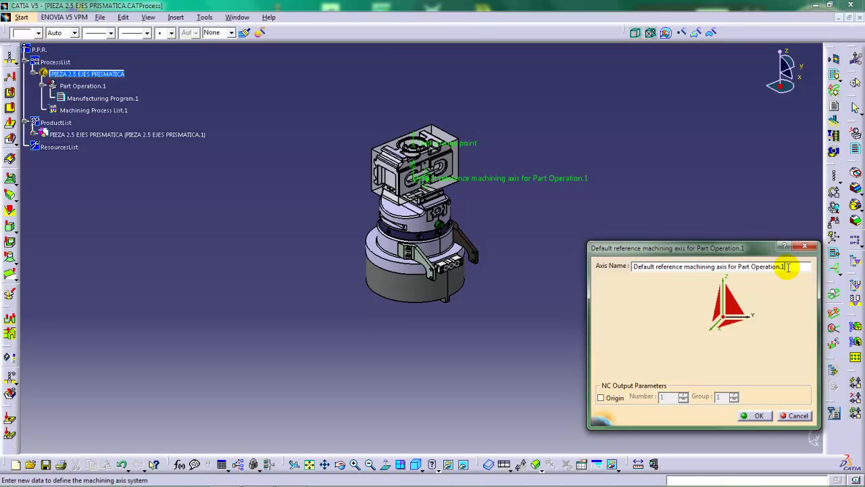
click(733, 311)
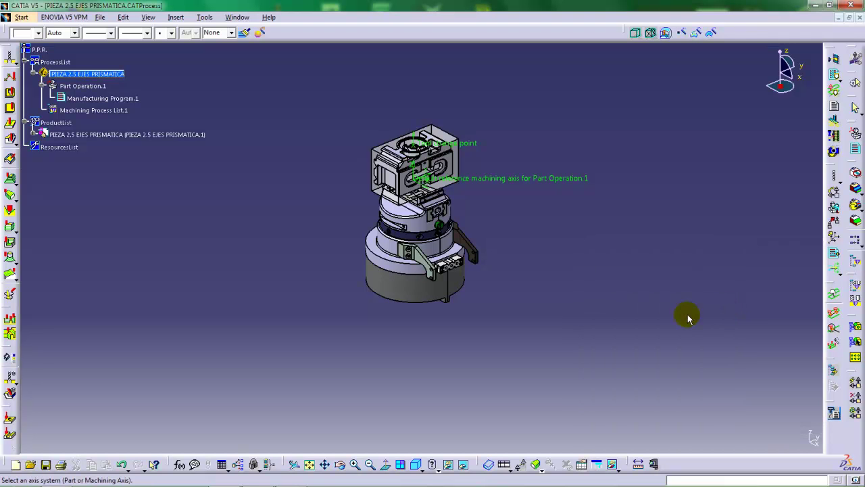
click(32, 133)
click(43, 159)
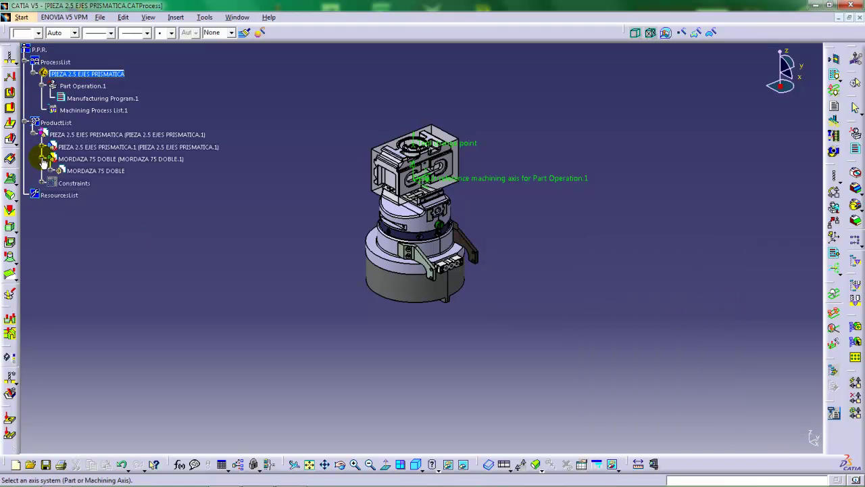
click(52, 173)
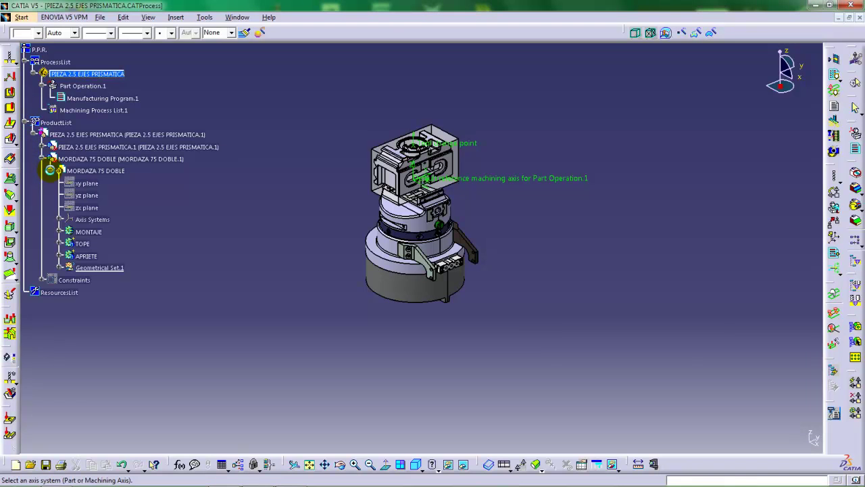
click(59, 219)
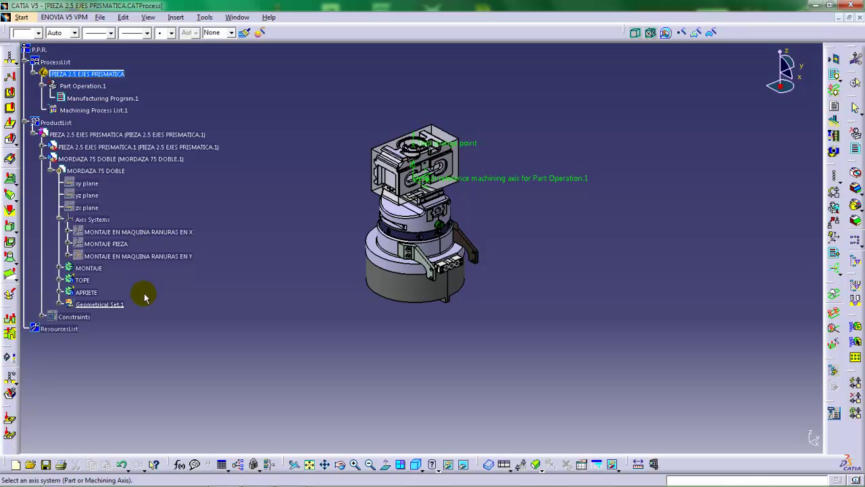
click(155, 257)
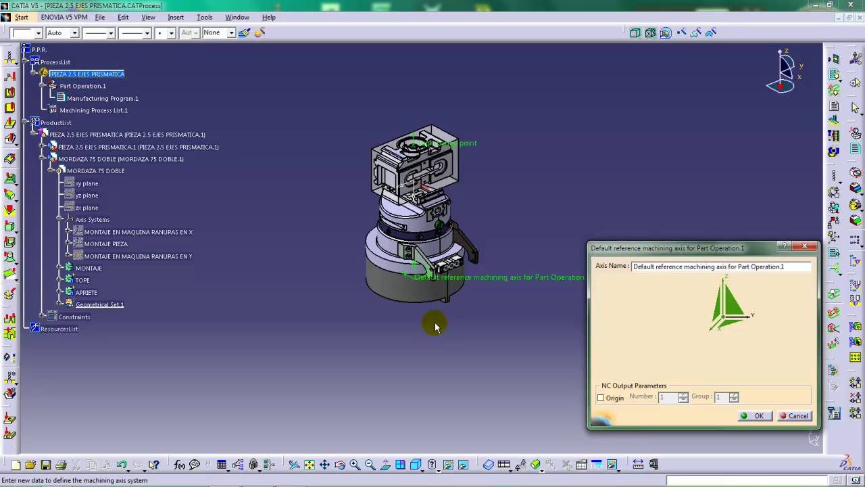
Accept the reference machining axis and assign the PartBody of PIEZA 2.5 EJES PRISMATICA.1 as the part operation's design part
click(754, 415)
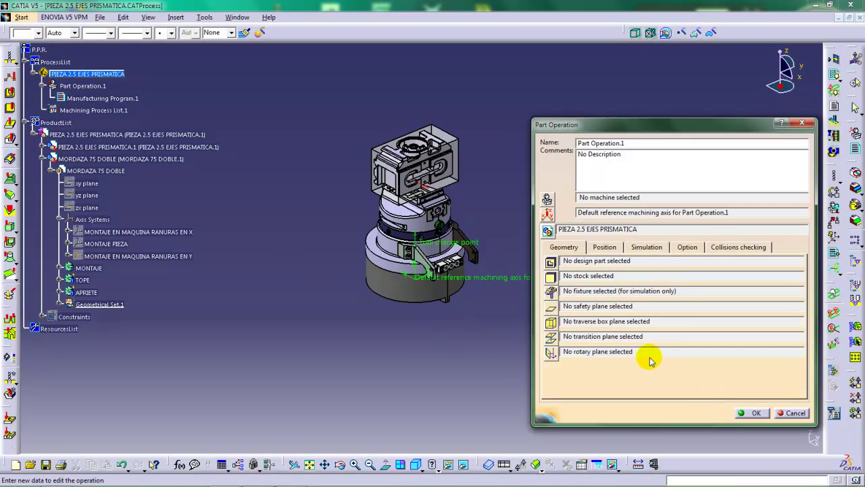
click(551, 264)
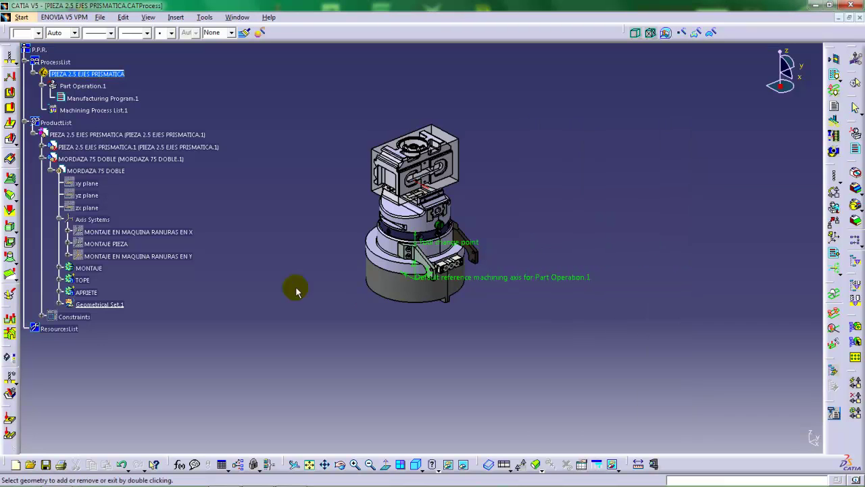
click(42, 146)
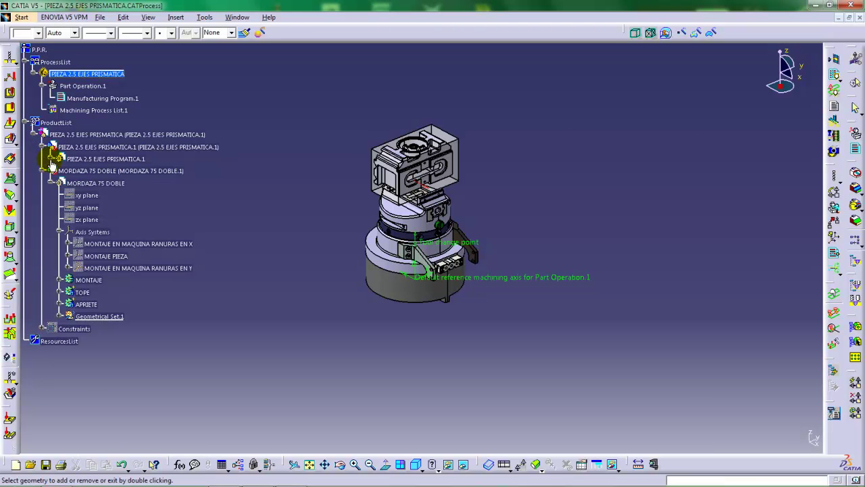
click(51, 160)
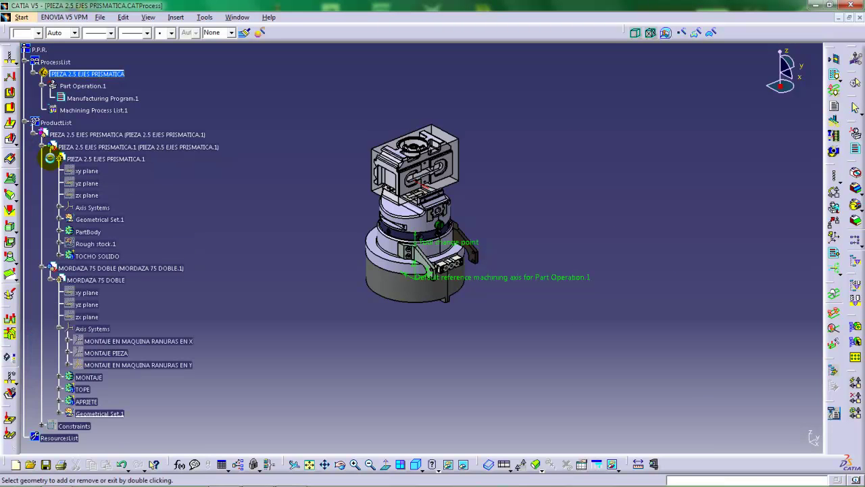
click(92, 237)
double_click(258, 228)
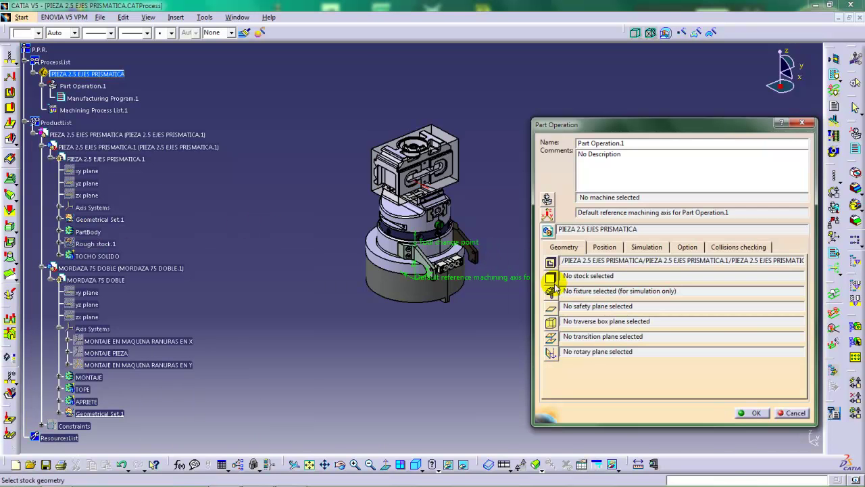
Assign the TOCHO SOLIDO body as the part operation's stock
click(551, 278)
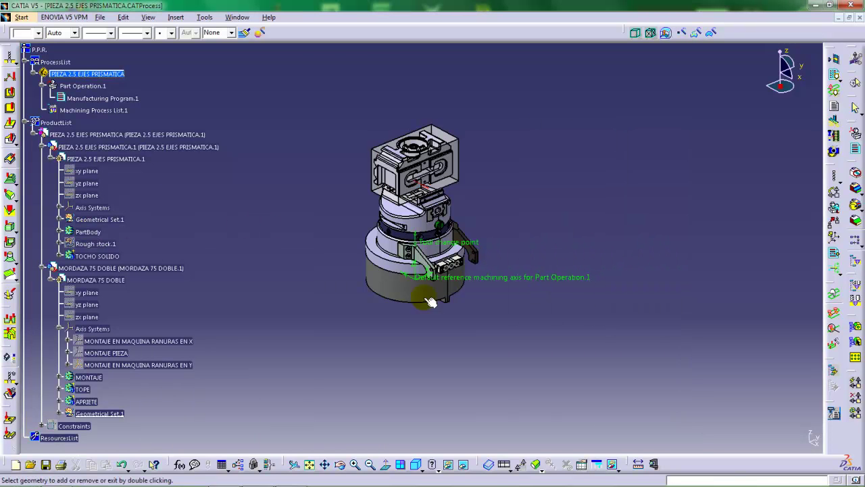
click(97, 256)
double_click(266, 242)
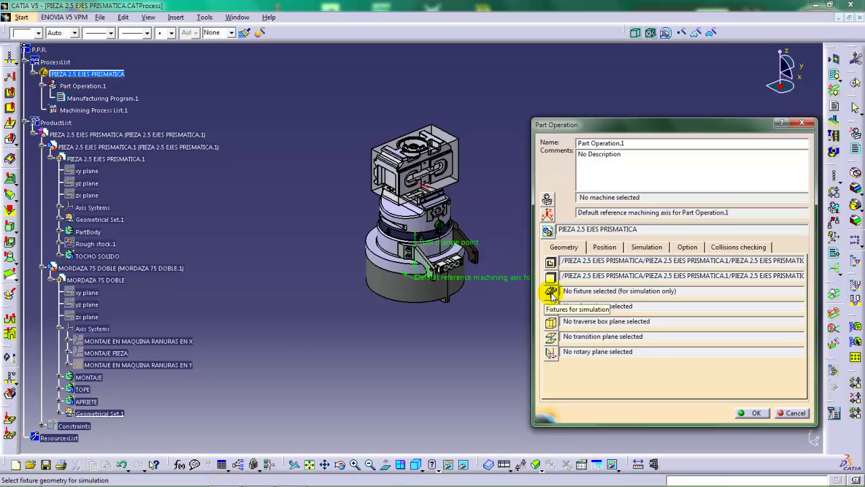
Assign the MONTAJE, TOPE and APRIETE bodies of the MORDAZA 75 DOBLE vise as the simulation fixtures
click(552, 294)
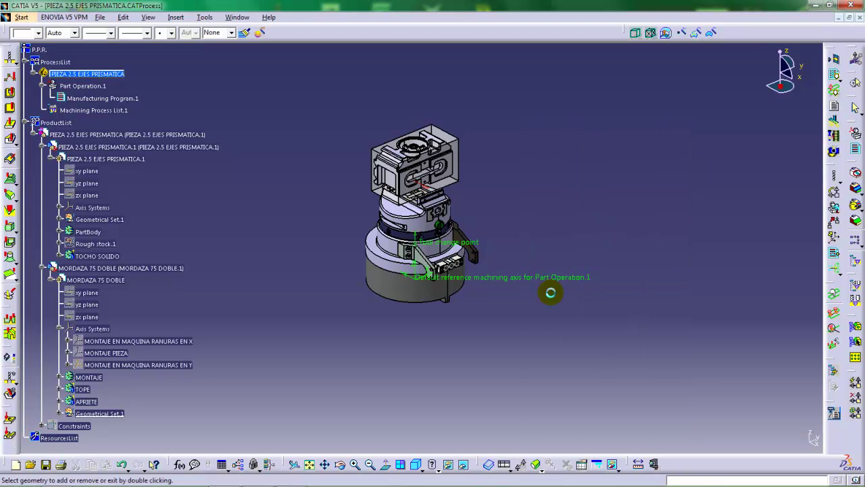
click(88, 377)
click(82, 389)
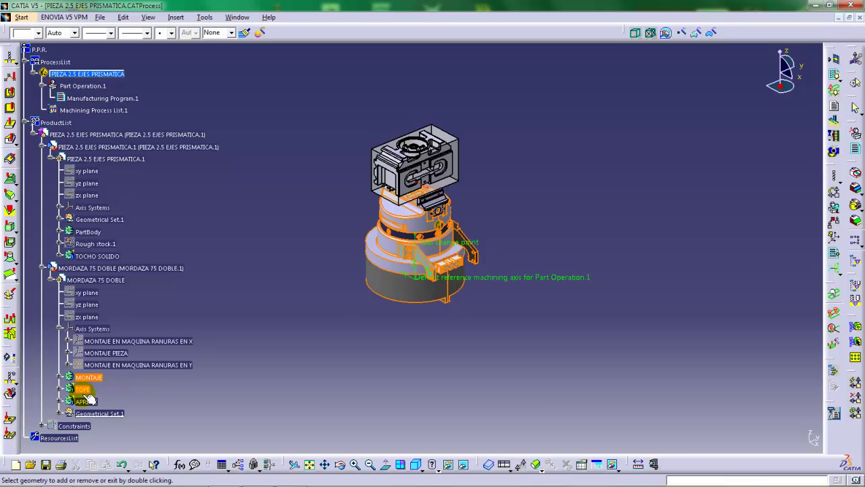
click(88, 402)
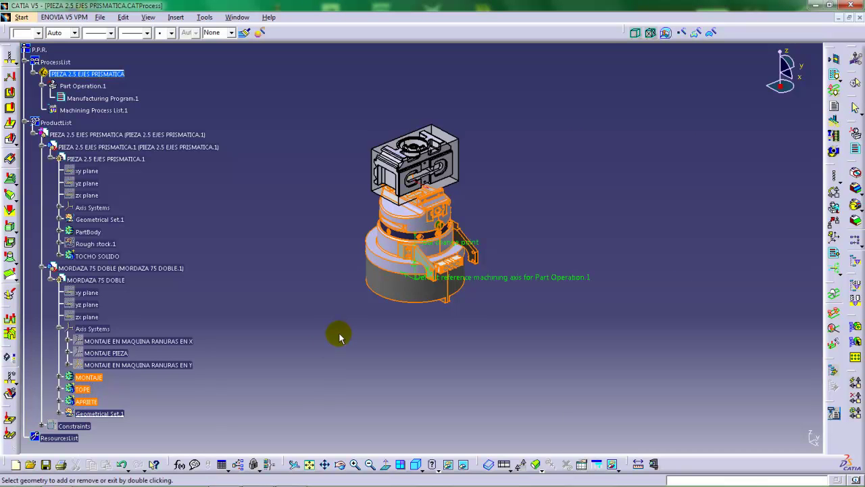
double_click(340, 334)
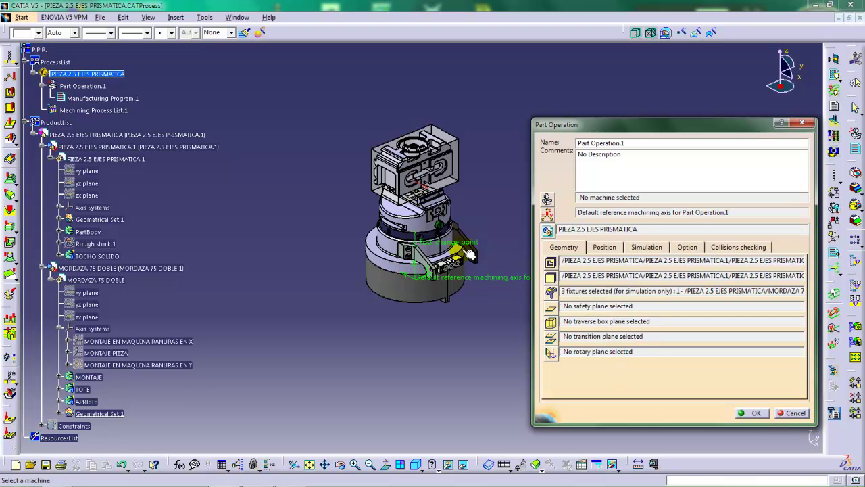
Assign the DMU 125 P2 B EN C machine product from the DMU 125 P2 folder to the part operation
click(547, 199)
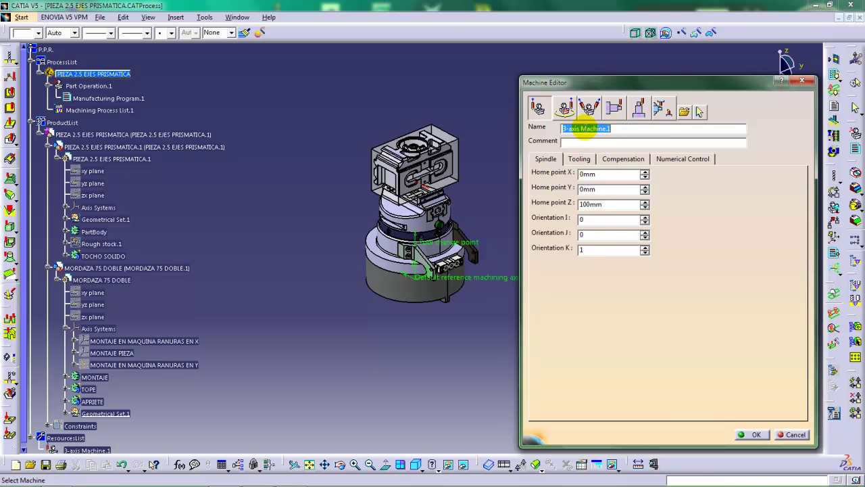
click(684, 112)
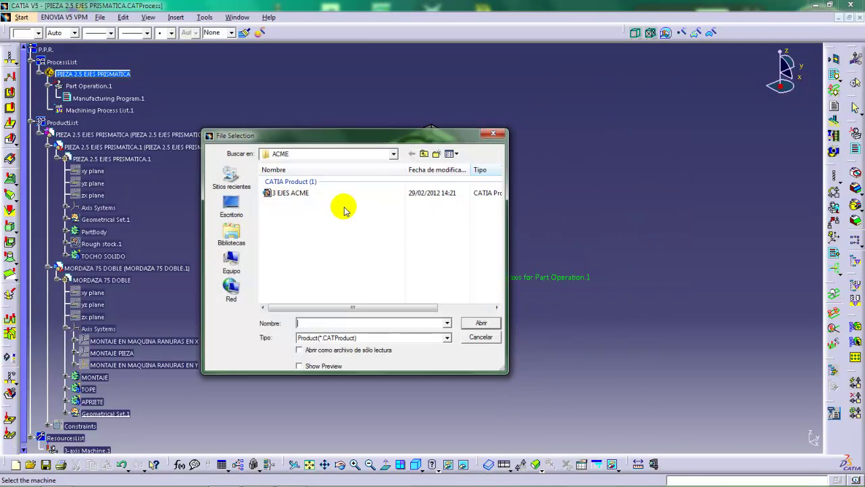
click(423, 153)
double_click(287, 214)
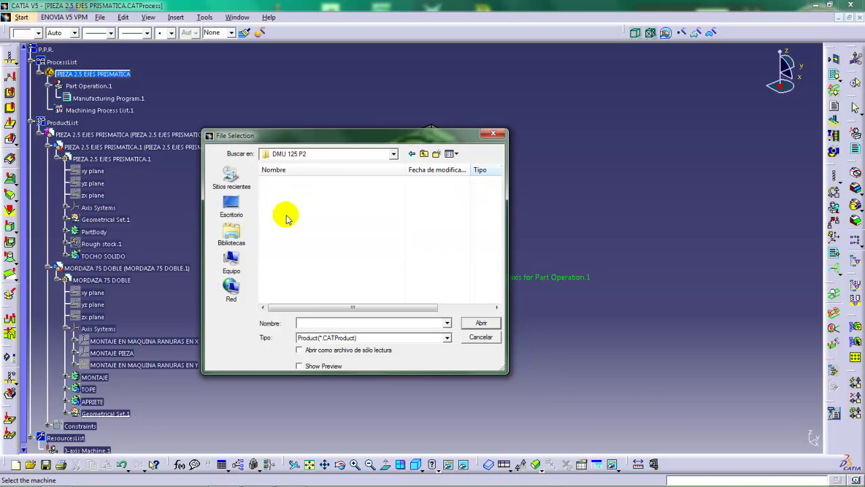
click(302, 195)
click(479, 323)
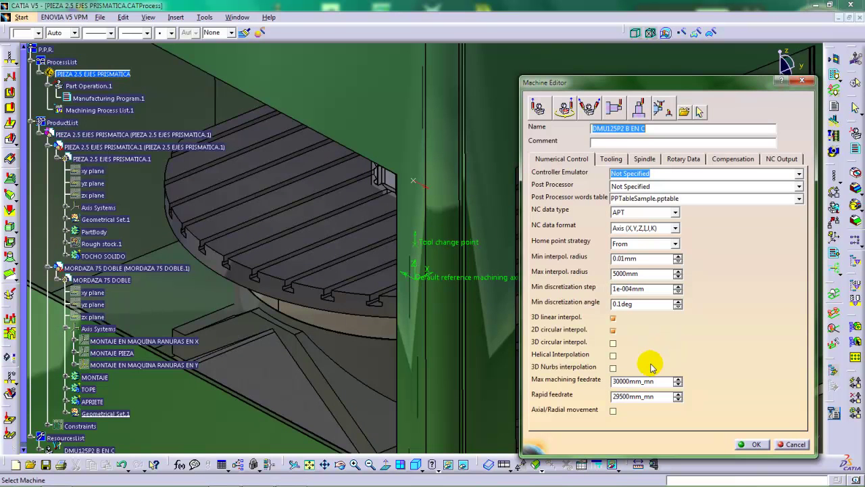
Review the machine's tooling, spindle, rotary, compensation and NC output settings, and accept the machine and the part operation
click(622, 159)
click(642, 159)
click(683, 159)
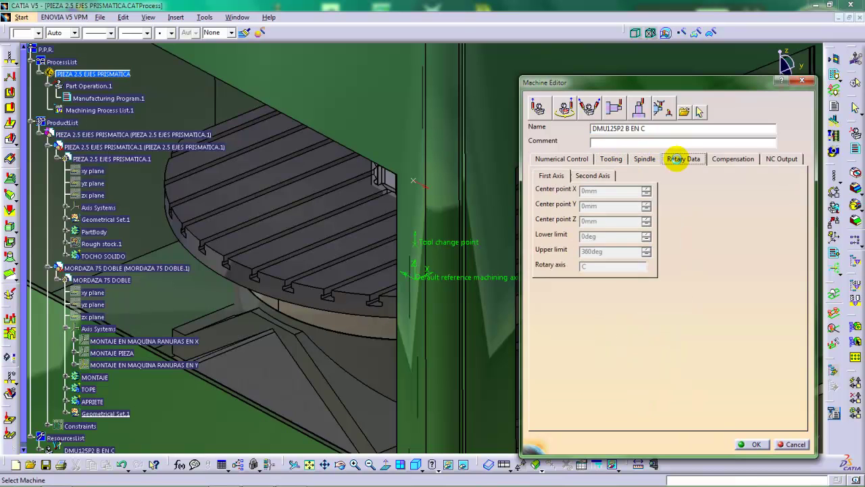
click(733, 159)
click(772, 159)
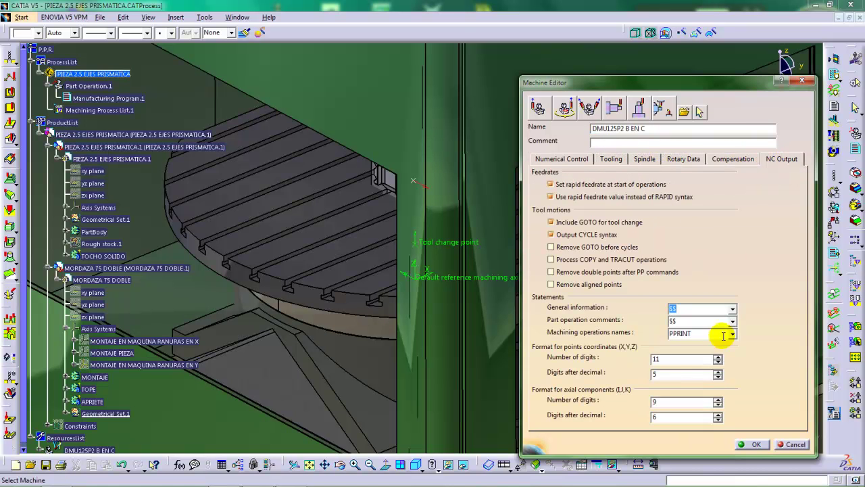
click(756, 445)
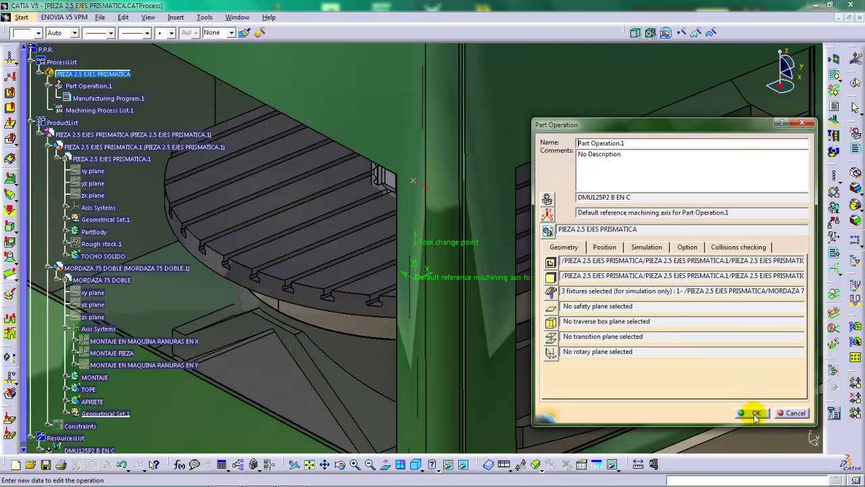
click(753, 413)
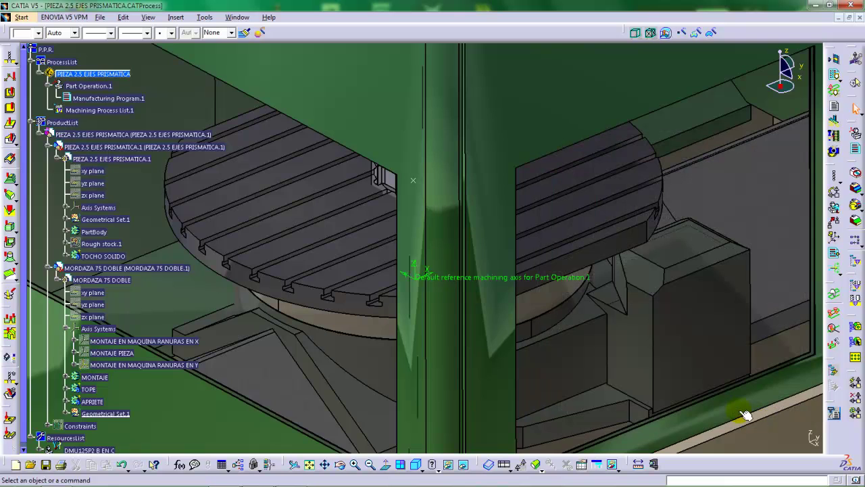
Activate the DMU125P2 B EN C resource and load its components in Design Mode
middle_drag(543, 275, 534, 392)
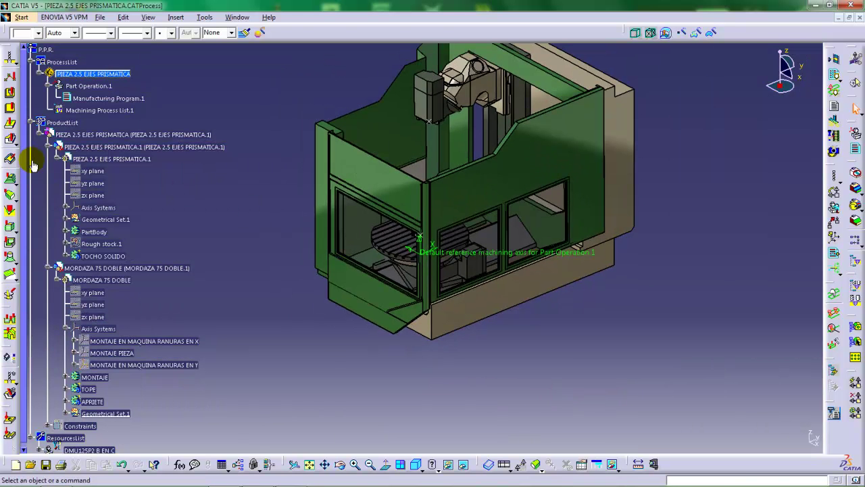
click(41, 136)
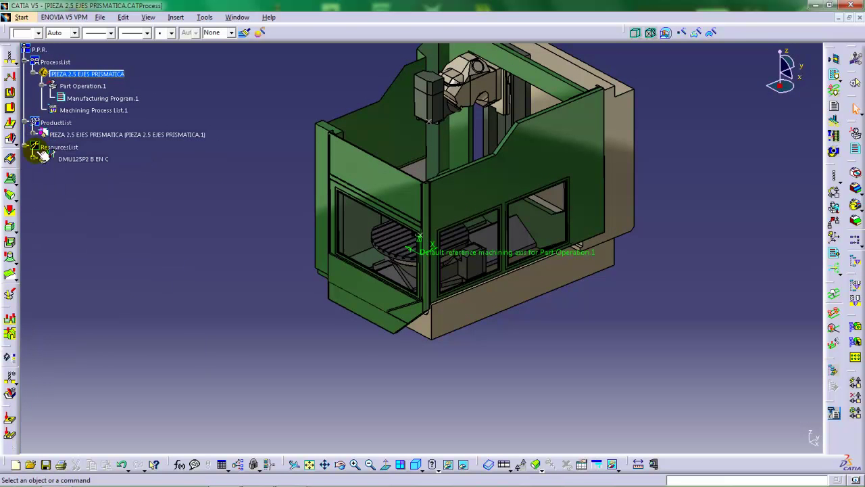
double_click(70, 161)
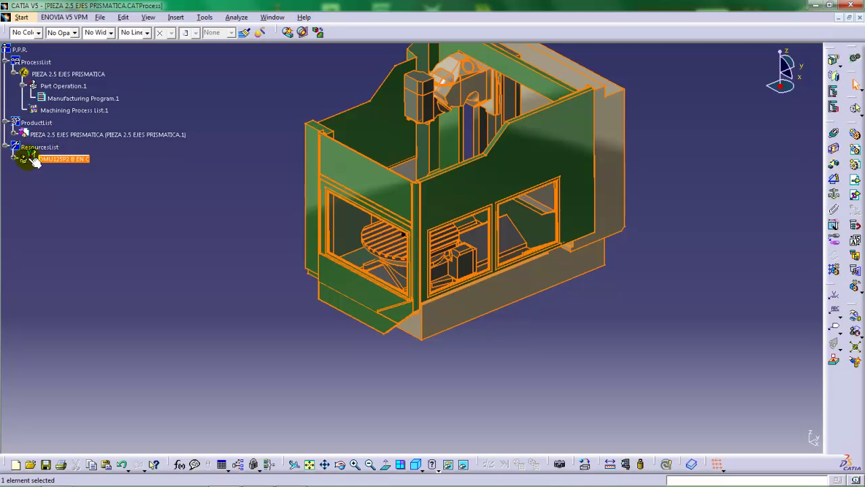
click(14, 158)
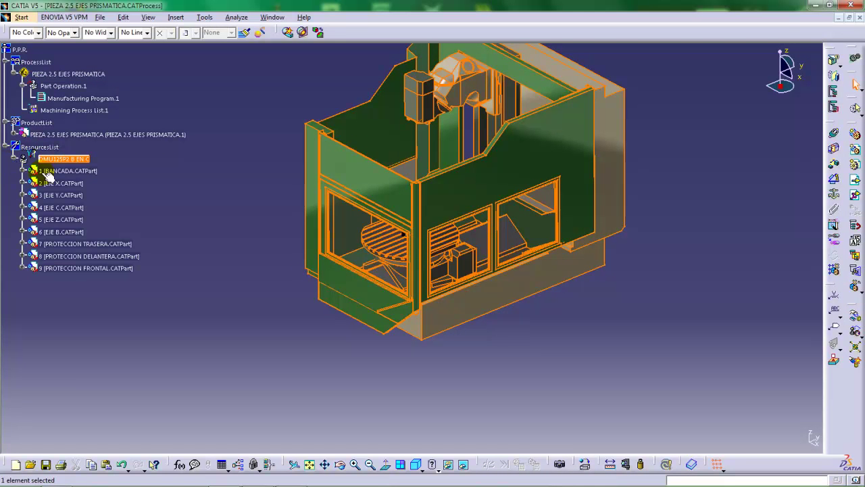
right_click(63, 160)
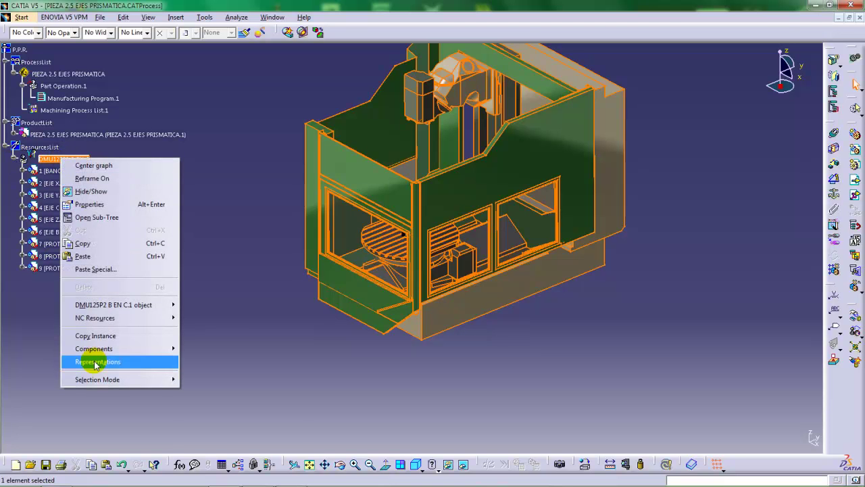
mouse_move(90, 361)
click(211, 387)
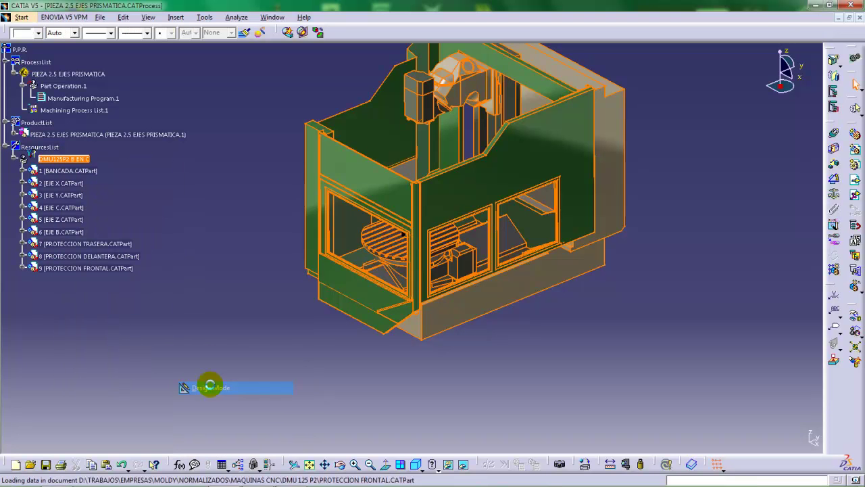
Hide the machine's PROTECCION DELANTERA and PROTECCION FRONTAL guards
click(75, 258)
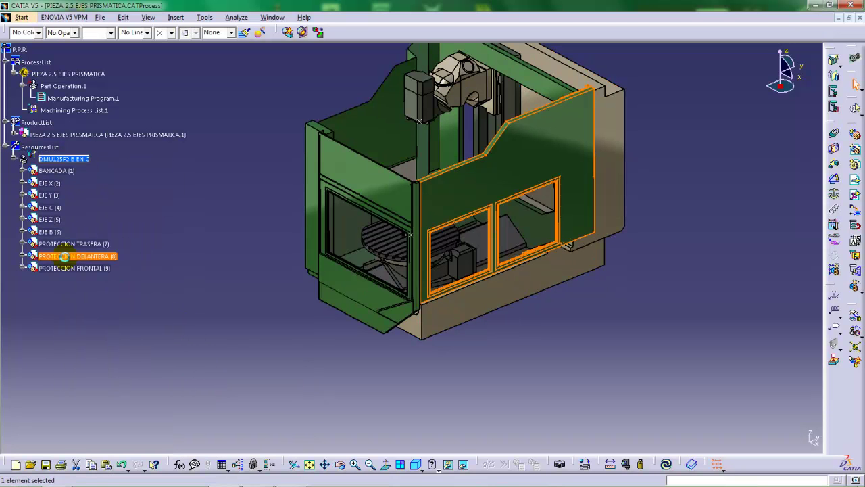
ctrl+click(71, 268)
right_click(67, 267)
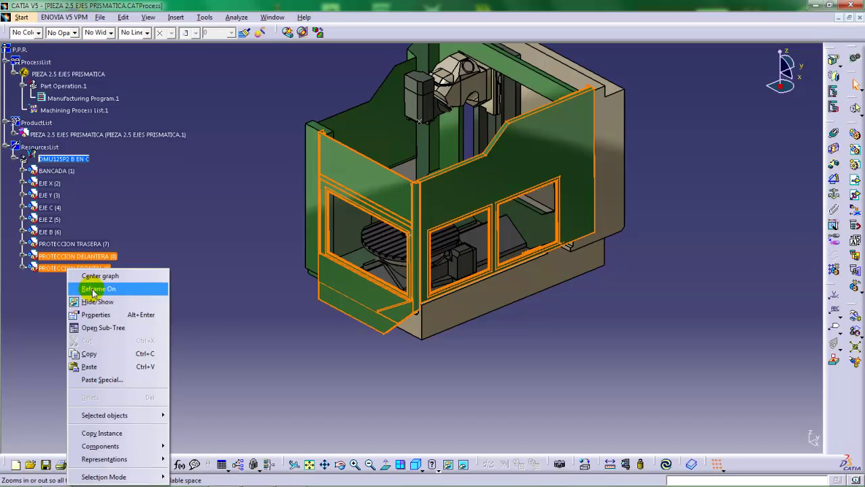
click(105, 302)
middle_drag(264, 292, 261, 296)
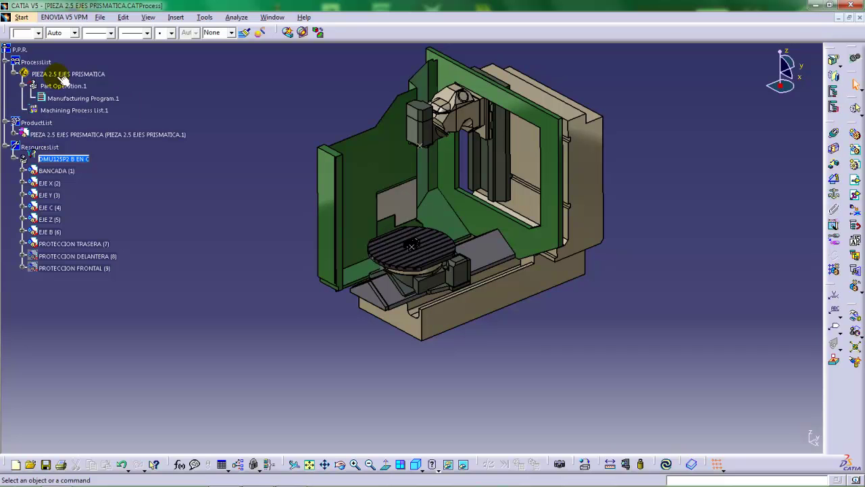
Activate Manufacturing Program.1 and switch to the NC Machine Tool Simulation workbench
double_click(62, 98)
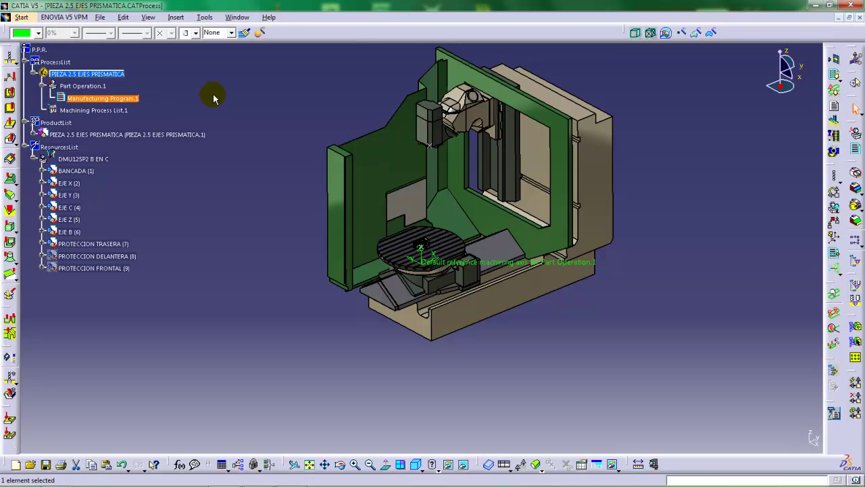
click(22, 18)
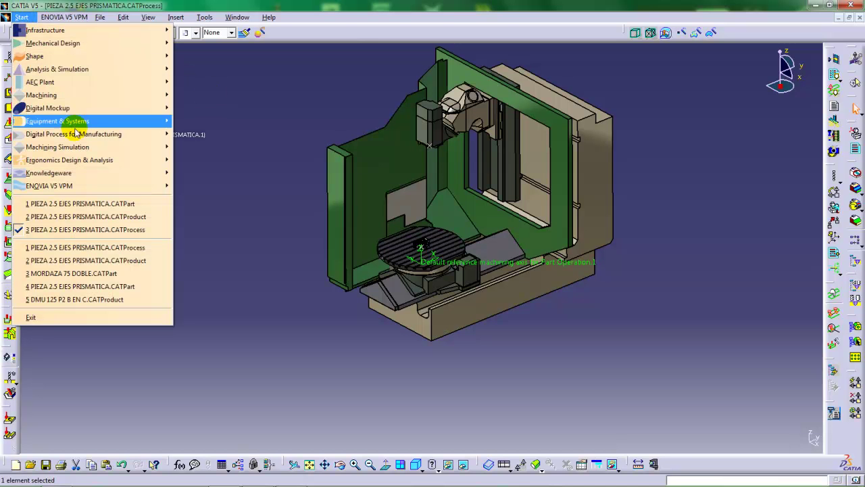
mouse_move(93, 150)
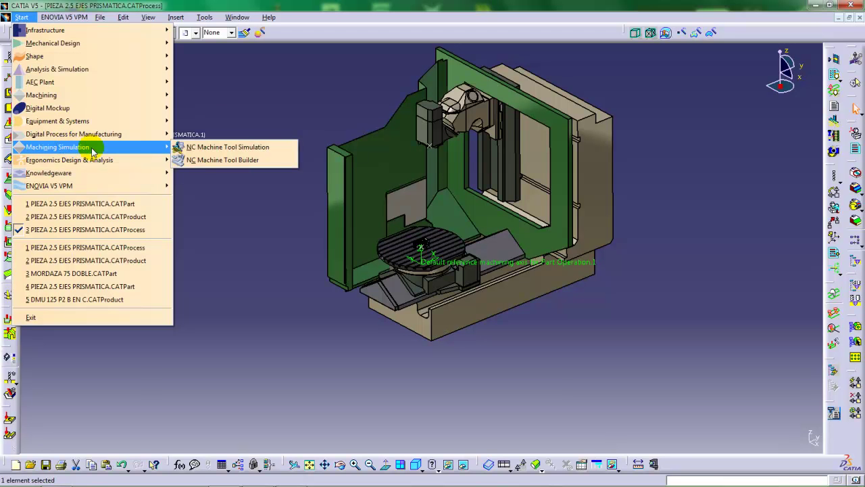
click(226, 148)
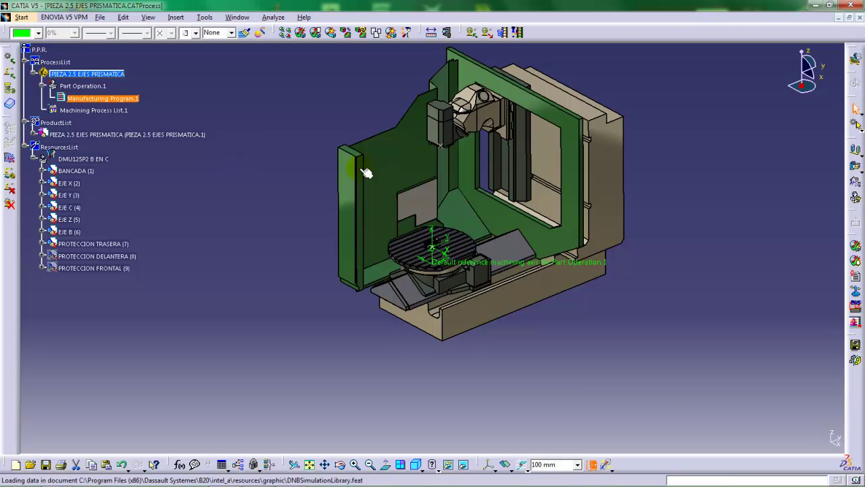
Auto-mount the PIEZA 2.5 EJES PRISMATICA.1 workpiece on the machine table using the part operation's default reference machining axis
click(856, 198)
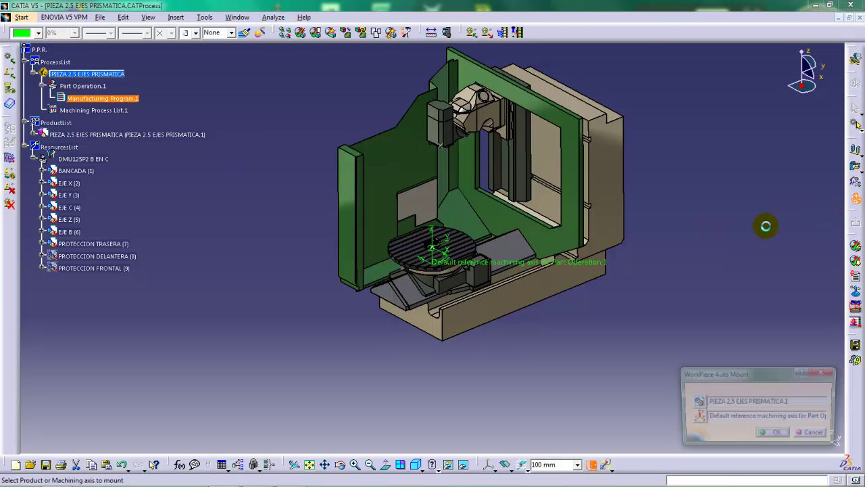
click(775, 434)
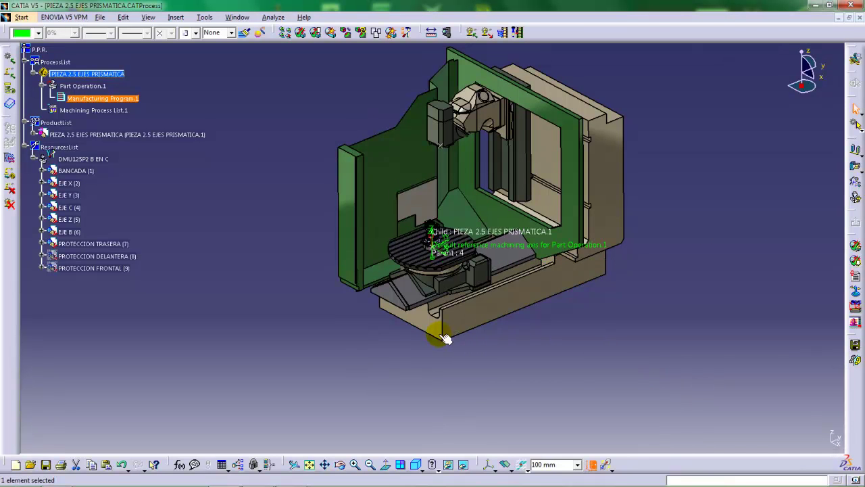
middle_drag(445, 338, 468, 279)
middle_drag(466, 291, 444, 300)
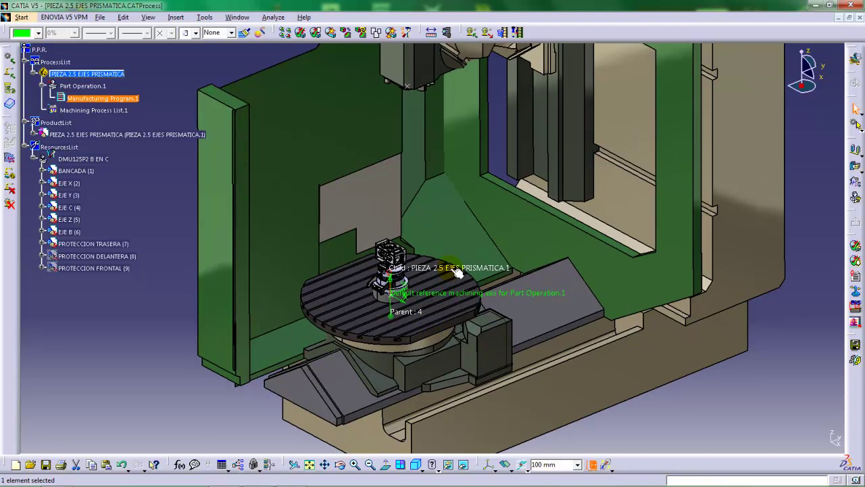
Hide the workpiece mount's Child and Parent annotations and the default reference machining axis label on the machine table
right_click(453, 270)
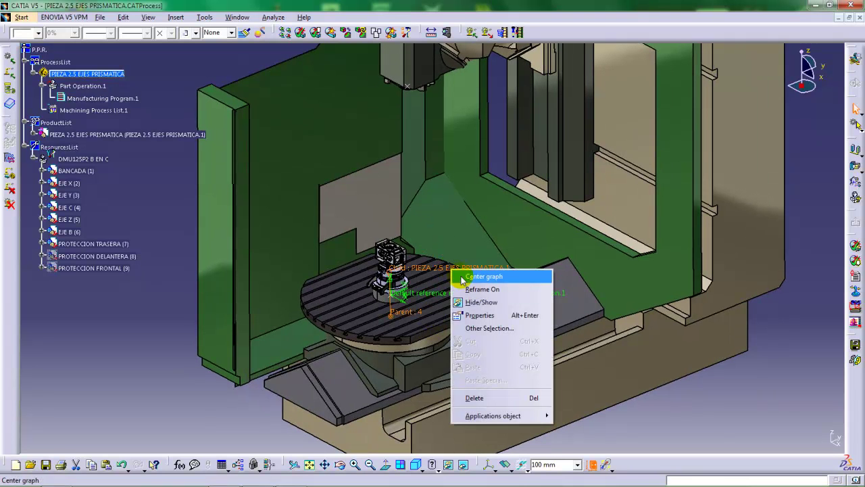
click(488, 304)
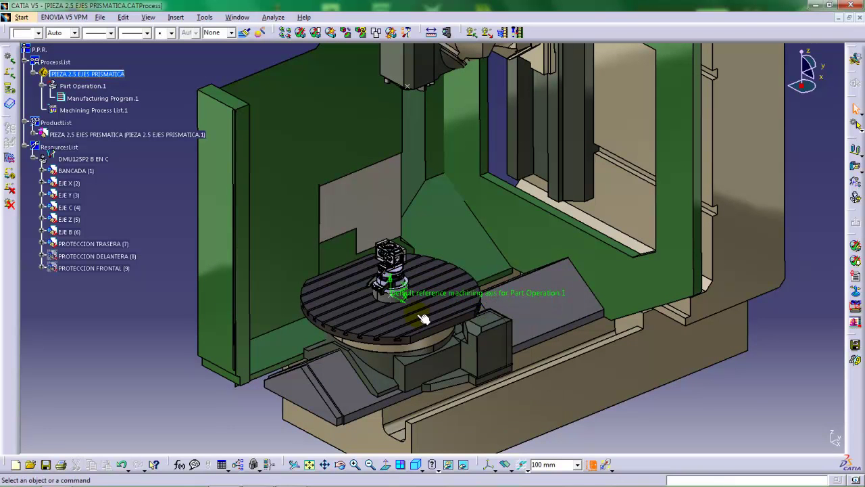
middle_drag(427, 308, 491, 302)
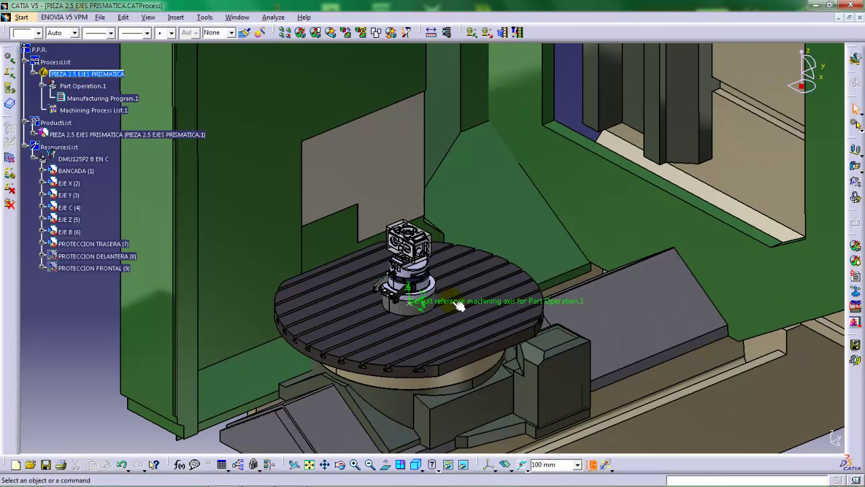
right_click(457, 303)
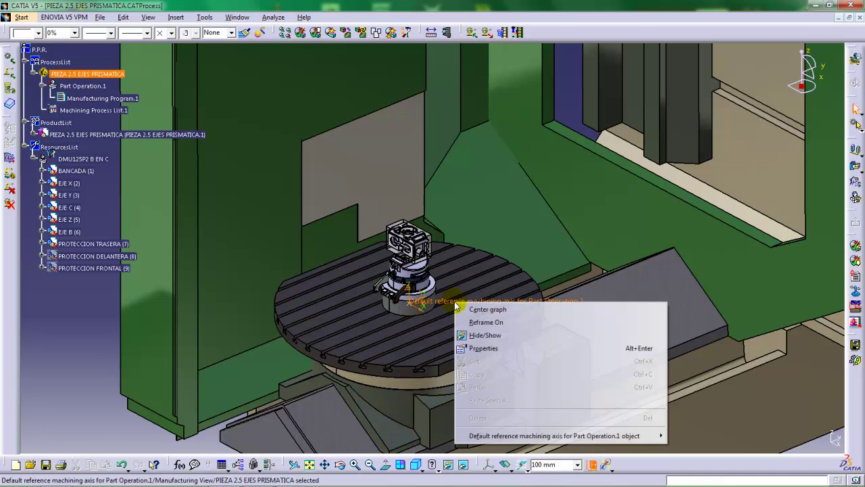
click(484, 335)
mouse_move(450, 354)
middle_down()
mouse_move(460, 342)
mouse_move(453, 351)
middle_up()
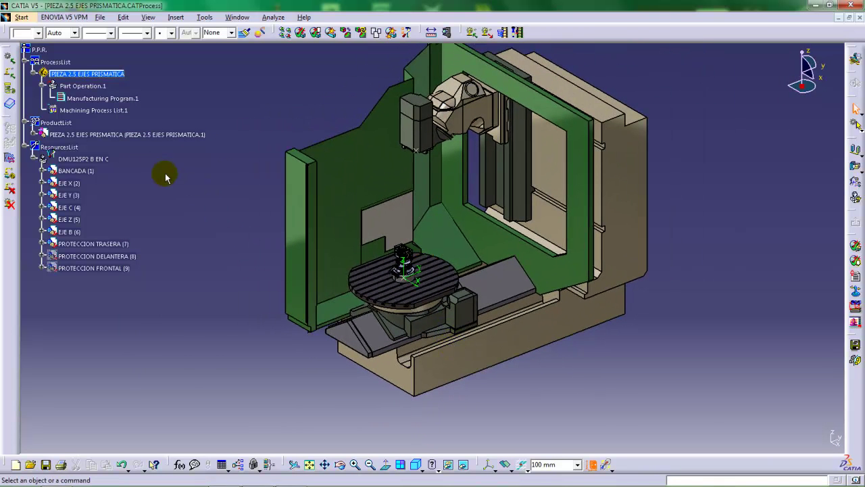
Switch to the Advanced Machining workbench
click(22, 17)
mouse_move(41, 98)
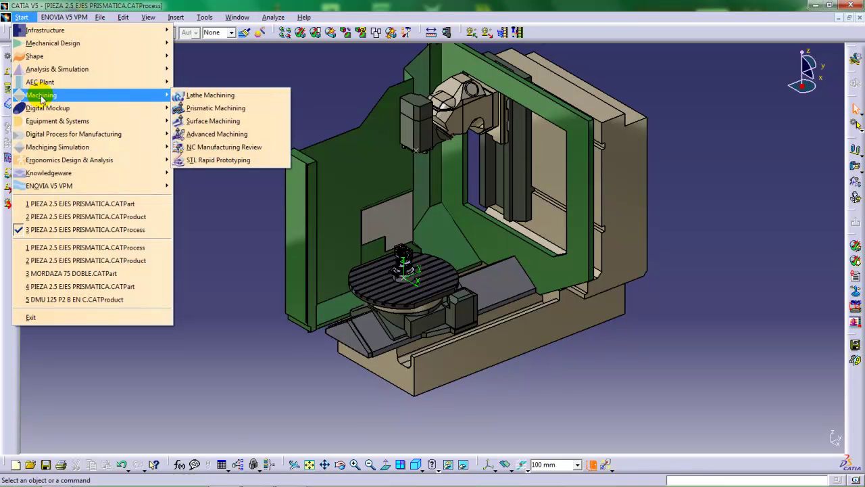
click(212, 135)
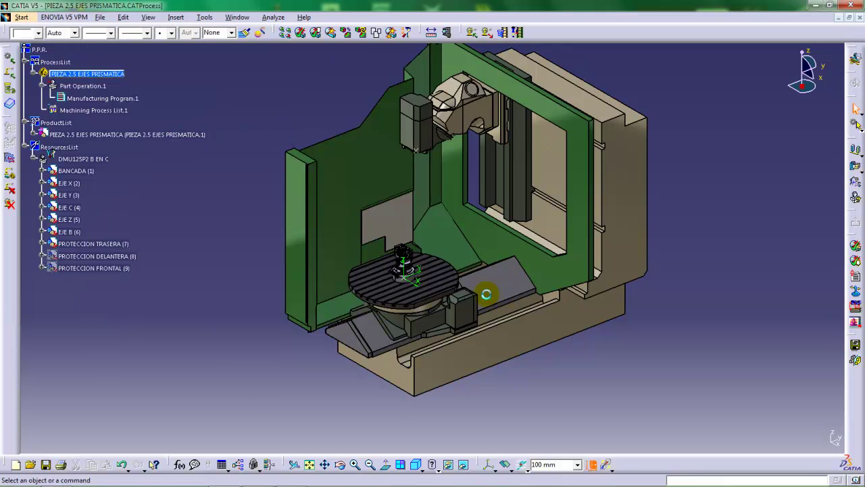
Examine the machine and the vise with the stock and part mounted on its rotary table
mouse_move(477, 293)
middle_down()
mouse_move(498, 291)
mouse_move(473, 280)
mouse_move(475, 292)
middle_up()
middle_drag(443, 268, 464, 247)
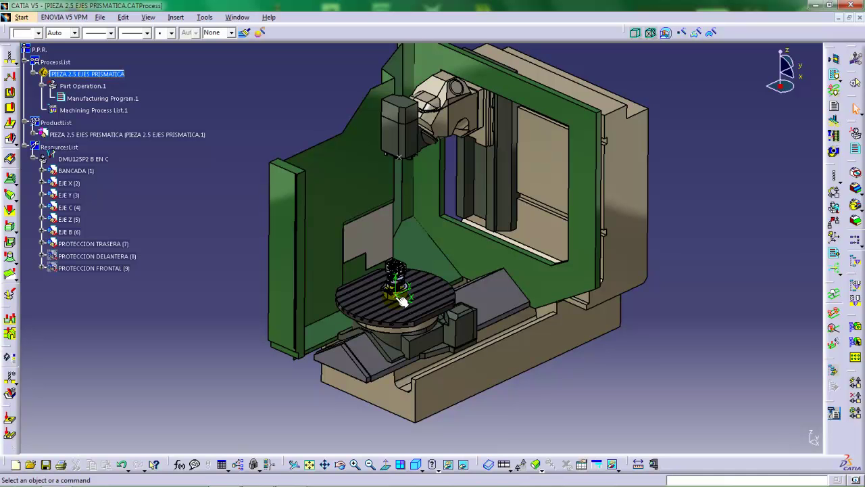
middle_drag(404, 301, 434, 272)
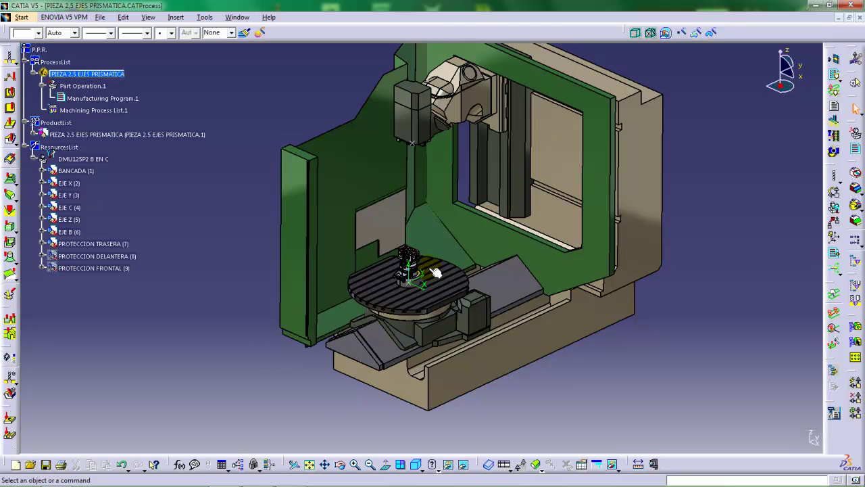
middle_drag(436, 272, 431, 292)
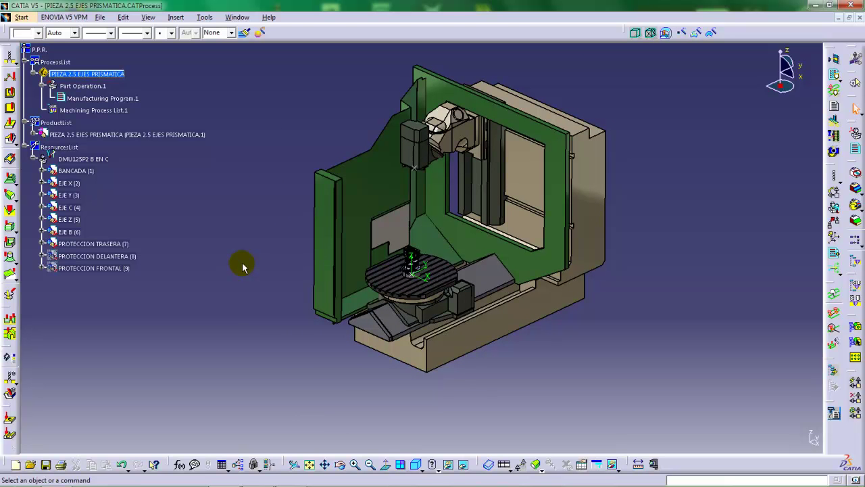
middle_drag(380, 276, 449, 306)
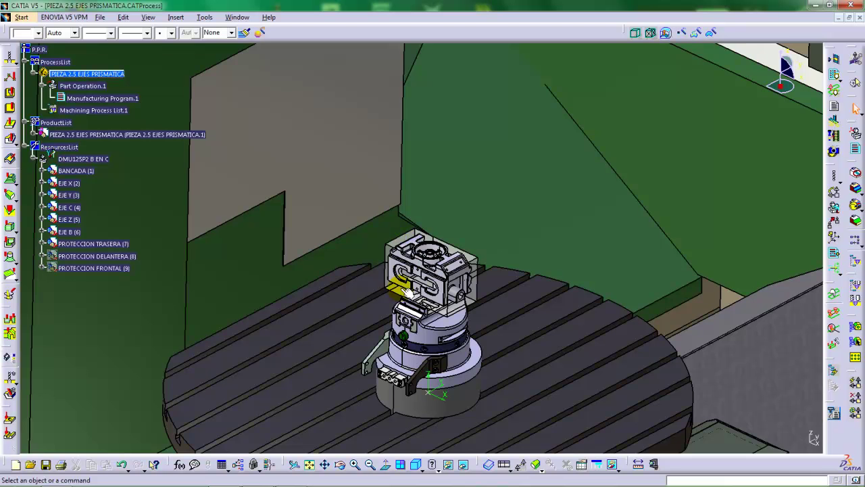
middle_drag(431, 296, 425, 244)
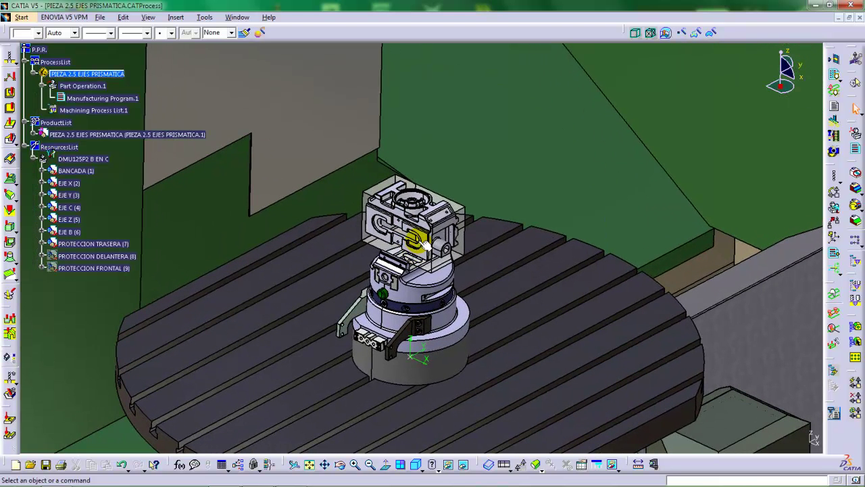
mouse_move(328, 216)
middle_down()
mouse_move(340, 199)
mouse_move(338, 215)
middle_up()
middle_drag(414, 205, 378, 240)
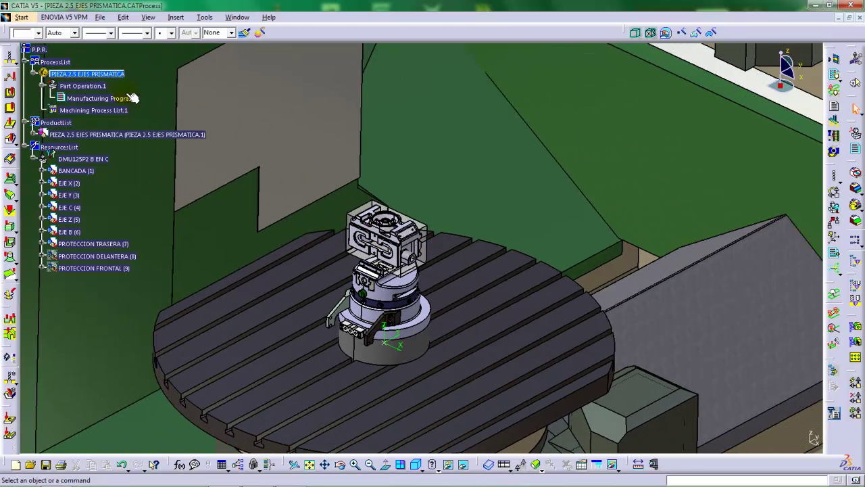
Open the PIEZA 2.5 EJES PRISMATICA.1 part for editing and define its Geometrical Set.1 as the in-work object
click(32, 134)
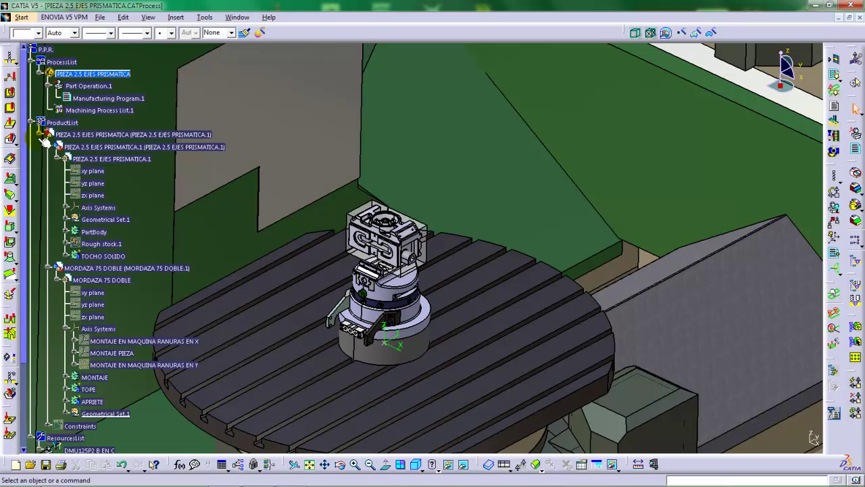
double_click(107, 160)
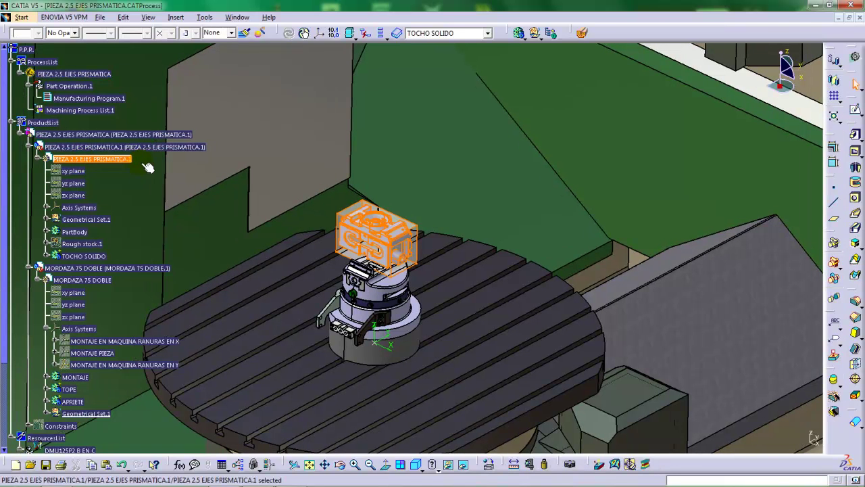
right_click(85, 222)
click(130, 299)
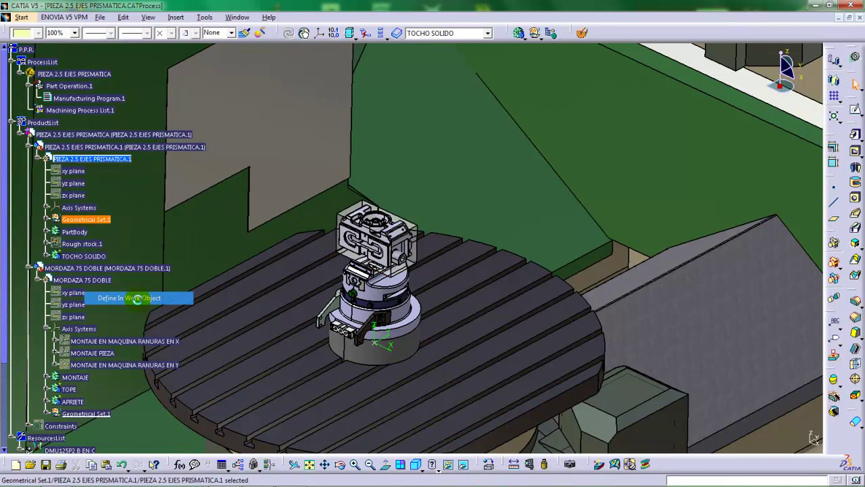
Start a Standard axis system with its origin at the middle point between two opposite top-face corners of TOCHO SOLIDO
click(319, 33)
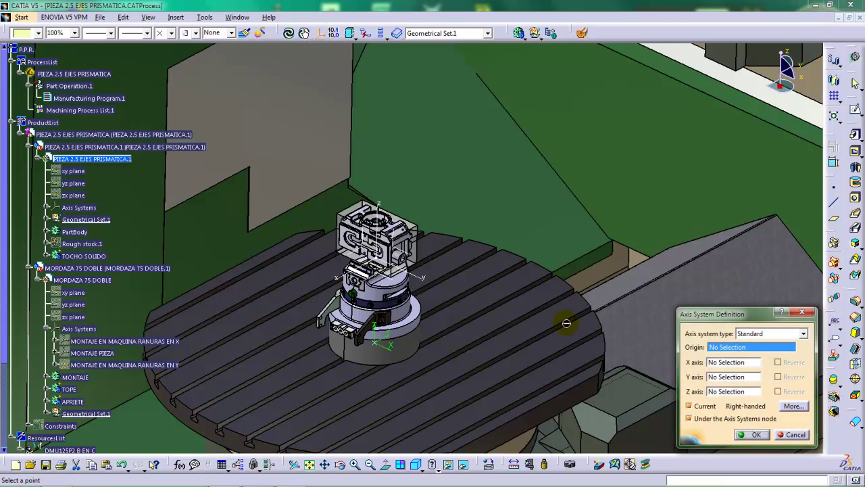
middle_drag(405, 308, 473, 241)
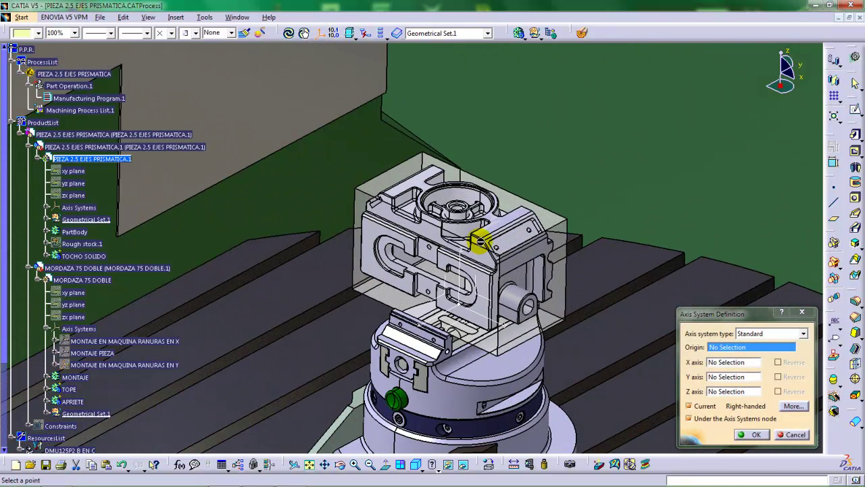
right_click(732, 346)
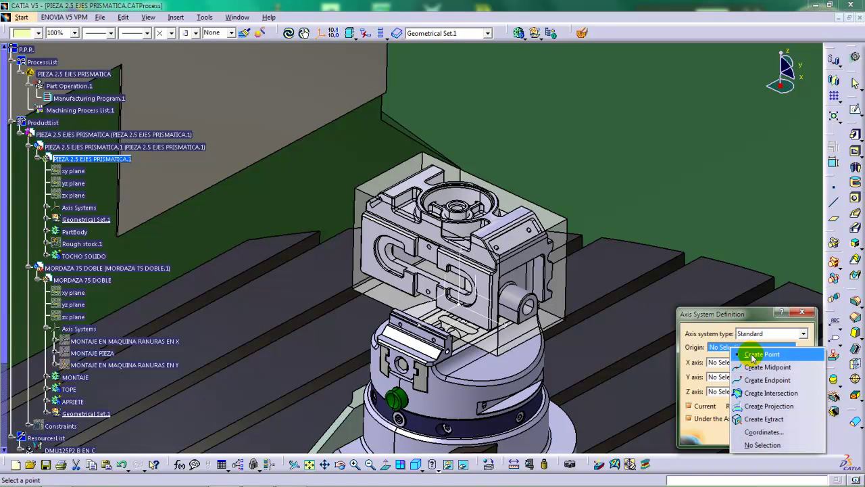
click(754, 356)
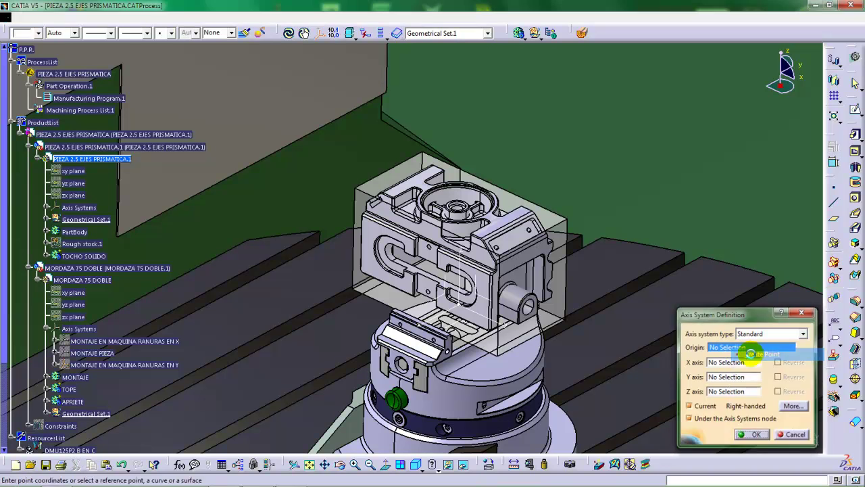
click(748, 325)
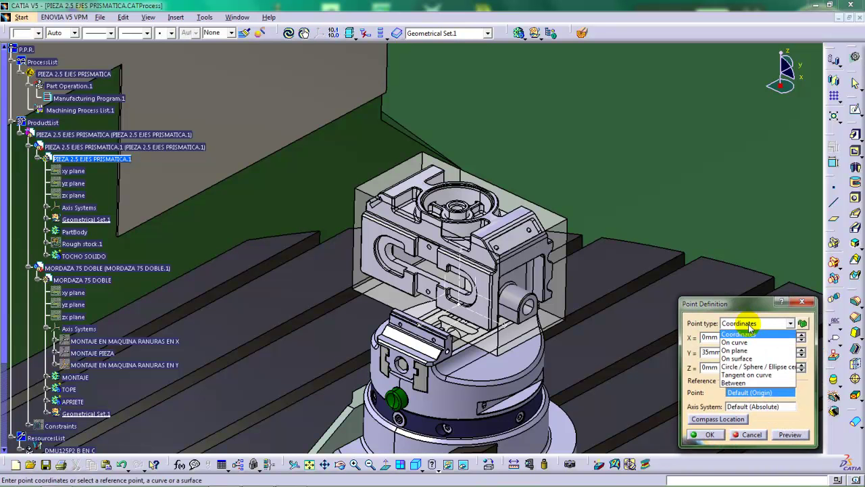
click(733, 382)
click(572, 222)
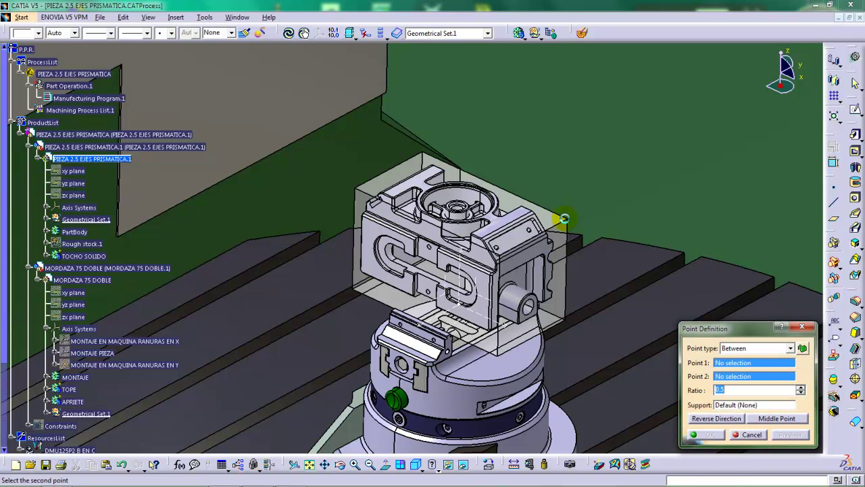
click(357, 188)
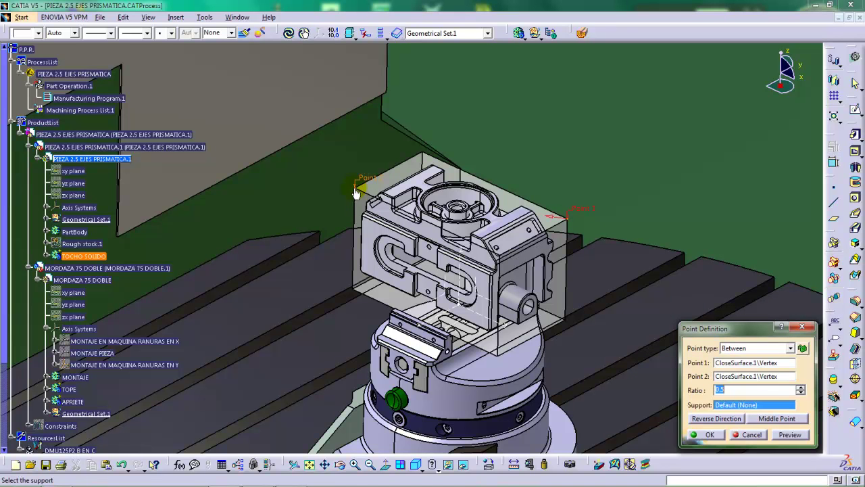
click(777, 418)
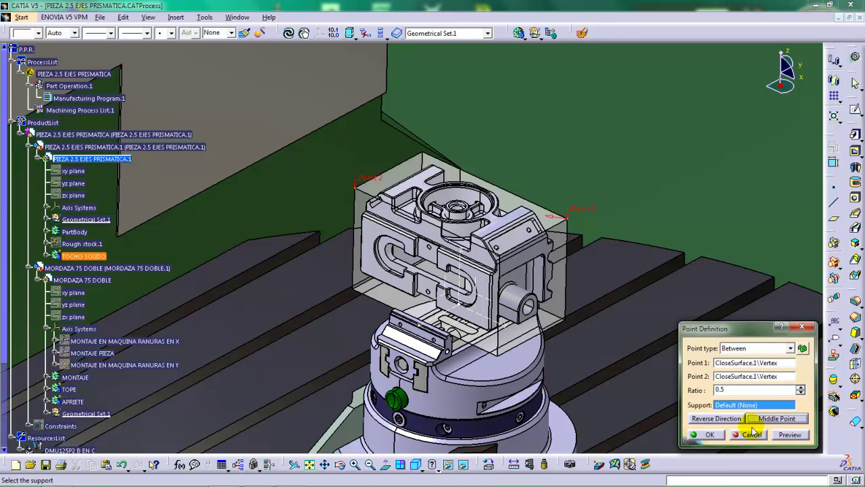
click(710, 434)
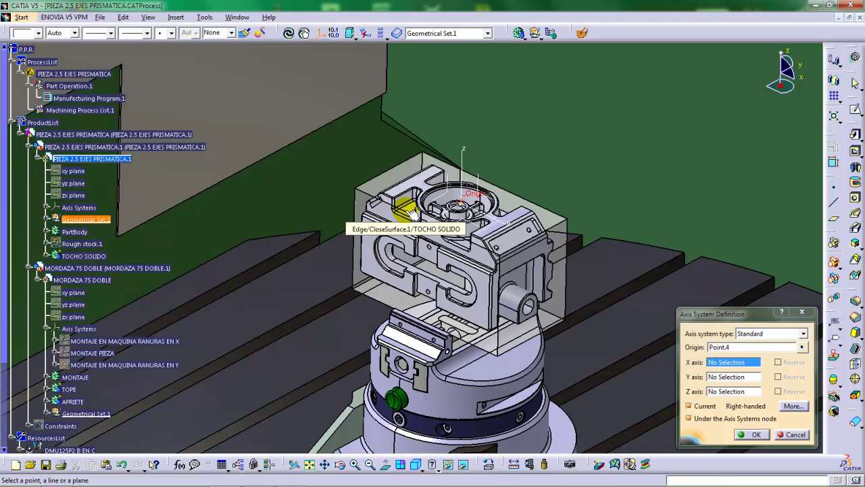
Align the axis system's X and Y axes with the stock's long and short top edges, and hide its origin point
click(410, 214)
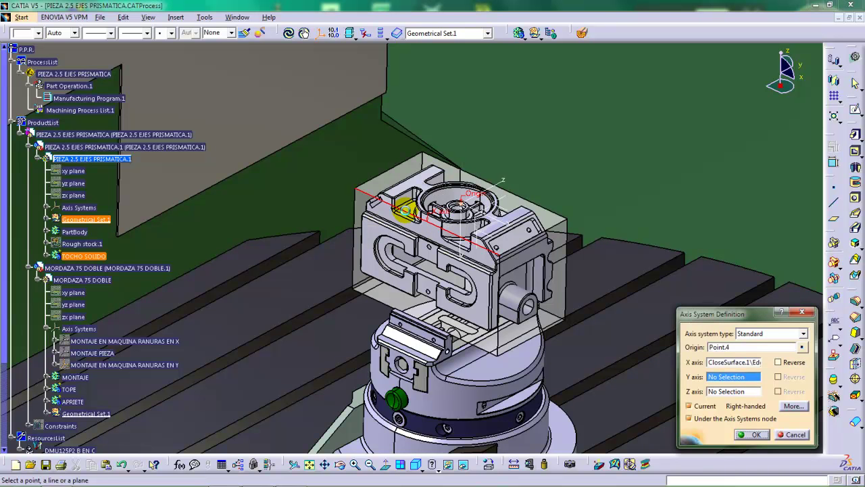
click(533, 239)
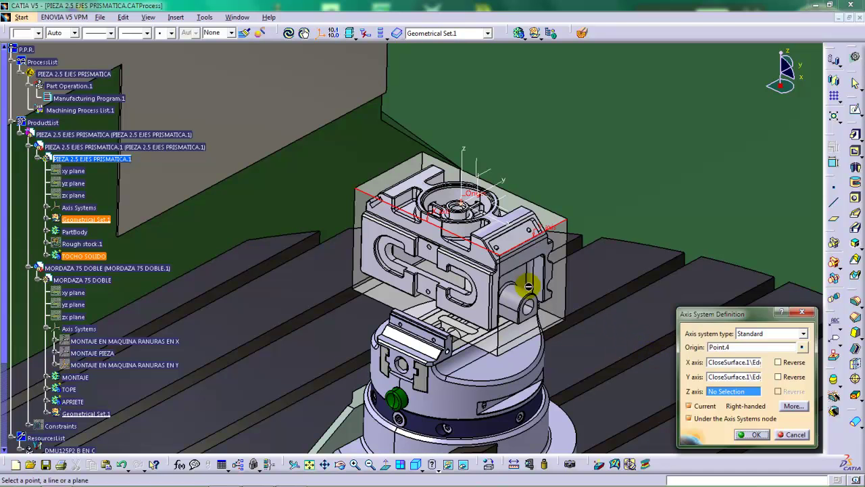
middle_drag(528, 286, 517, 268)
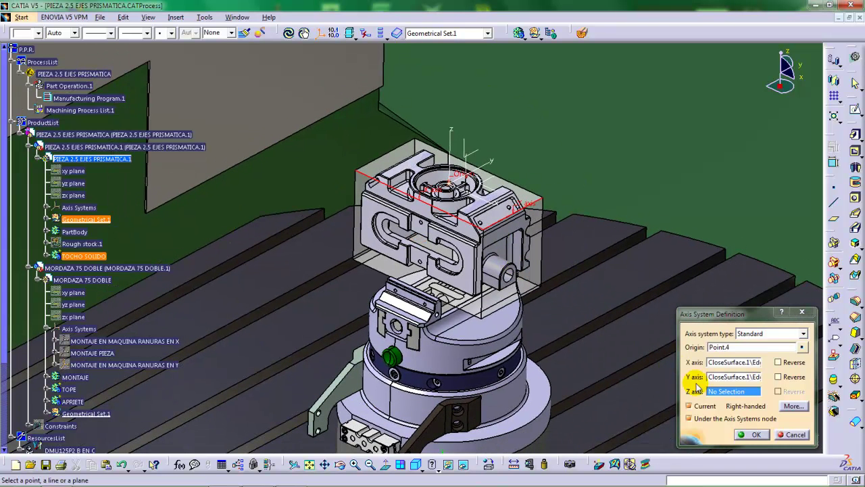
click(751, 435)
right_click(449, 184)
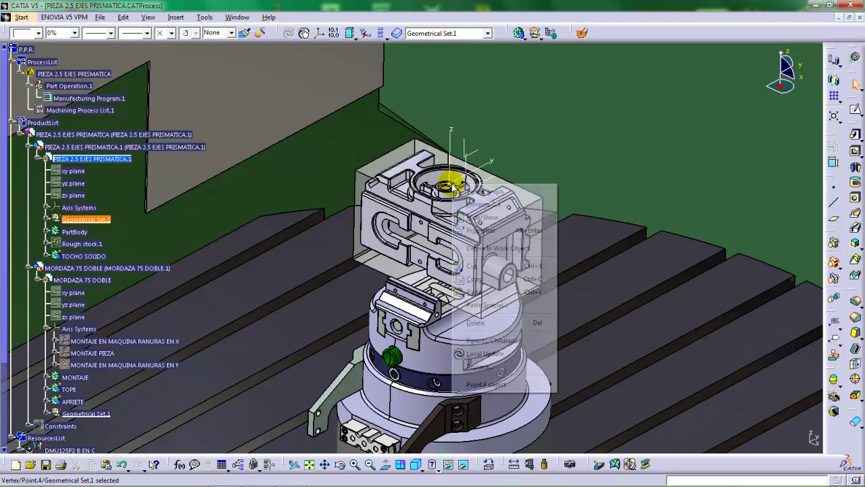
click(473, 217)
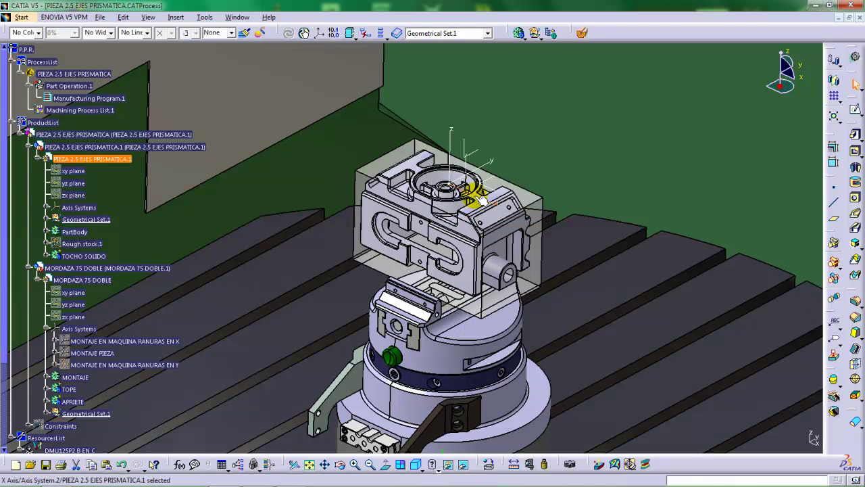
Color the new axis system on the stock's top face black and give its lines a thicker width
click(33, 32)
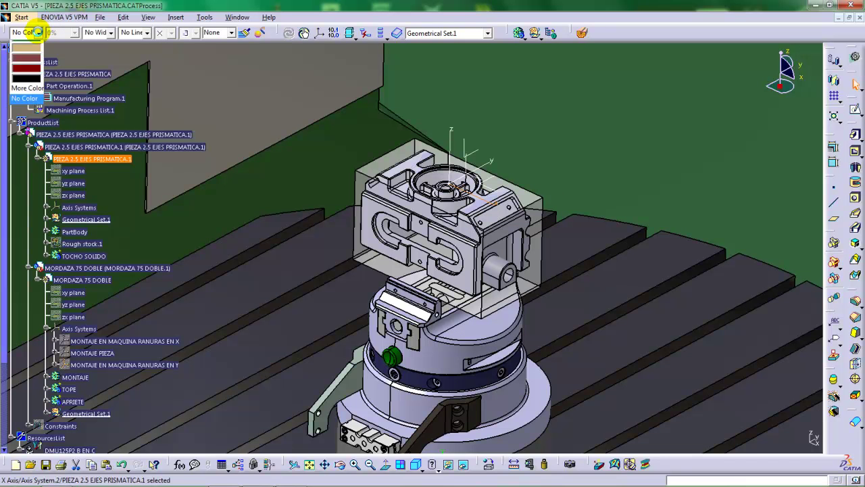
click(28, 240)
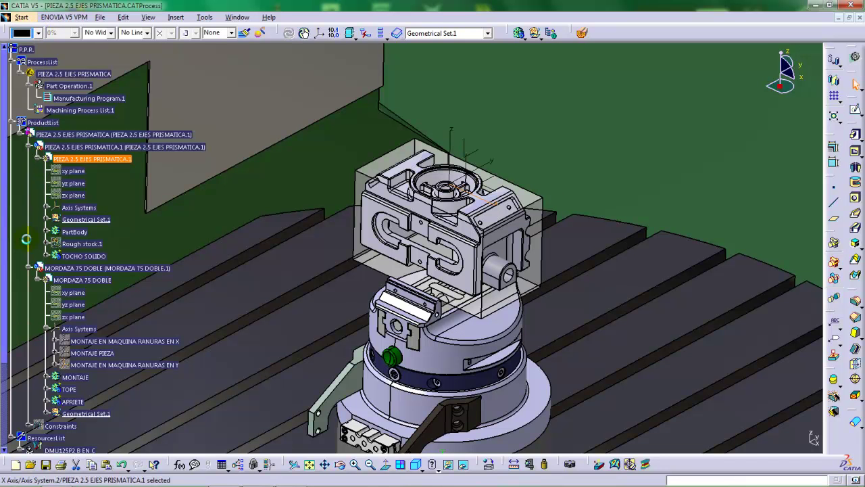
click(108, 33)
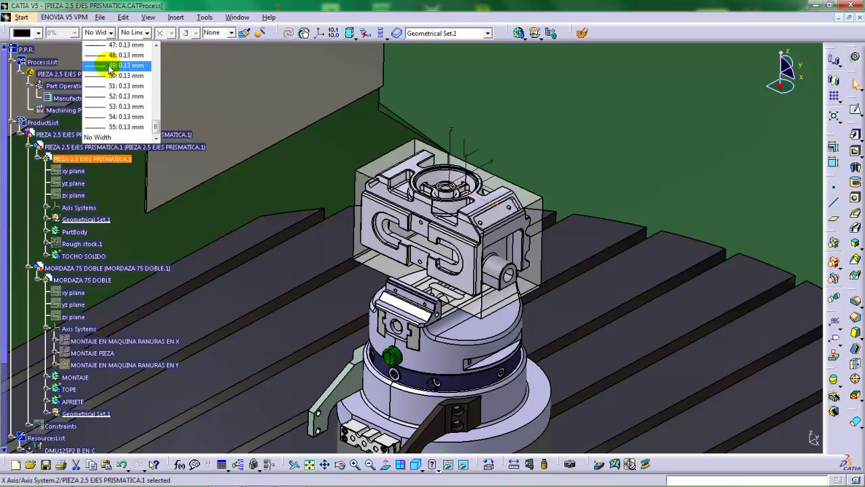
mouse_move(156, 49)
mouse_down()
mouse_move(156, 131)
mouse_move(155, 52)
mouse_up()
click(114, 70)
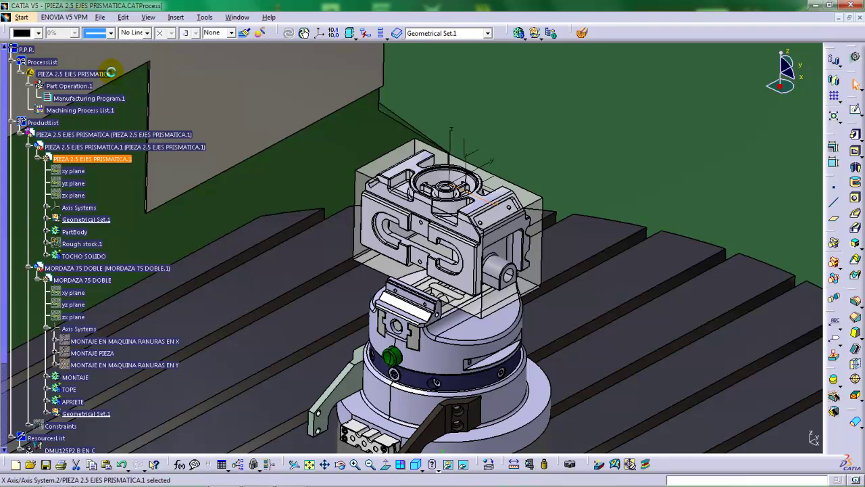
middle_drag(464, 206, 445, 219)
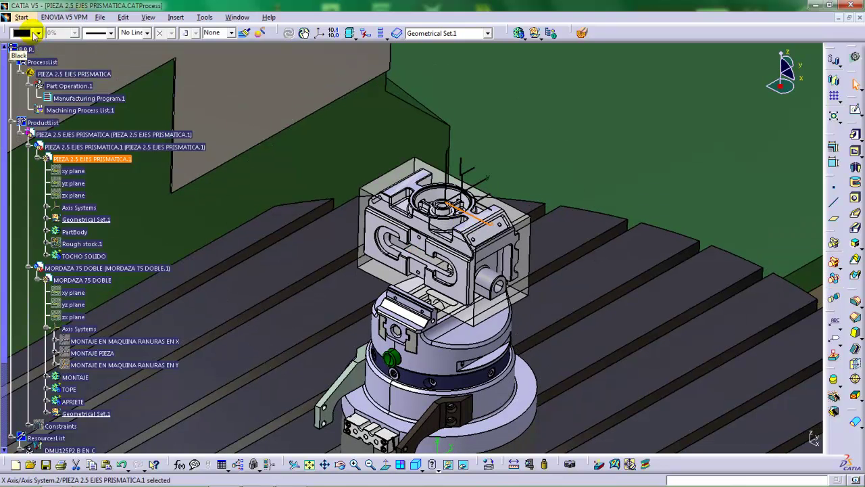
Recolor the new axis system on the stock's top face yellow
click(37, 32)
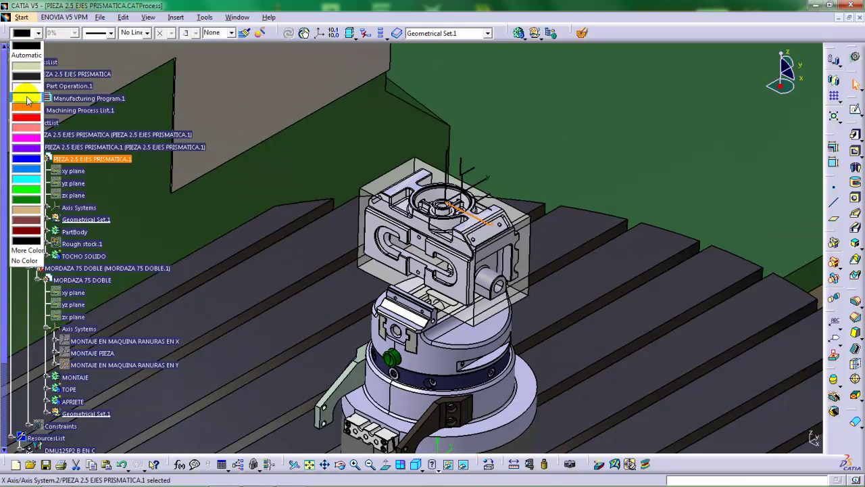
click(28, 100)
middle_drag(406, 176, 410, 241)
click(730, 398)
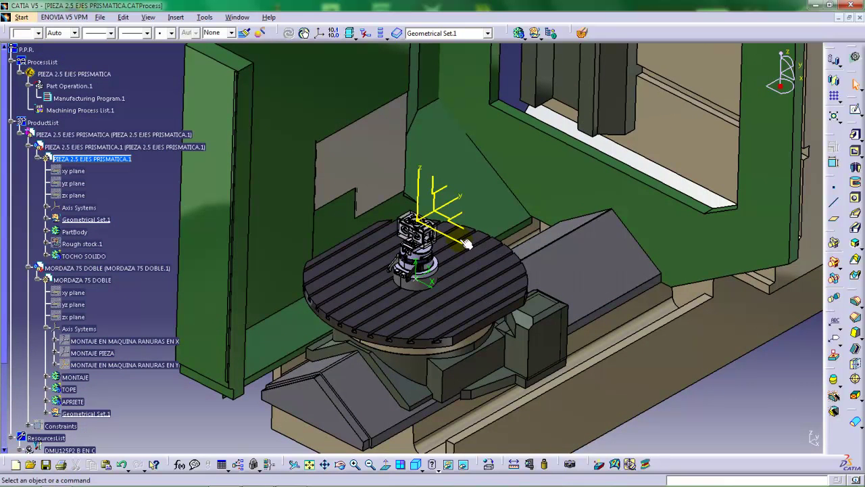
middle_drag(461, 237, 462, 227)
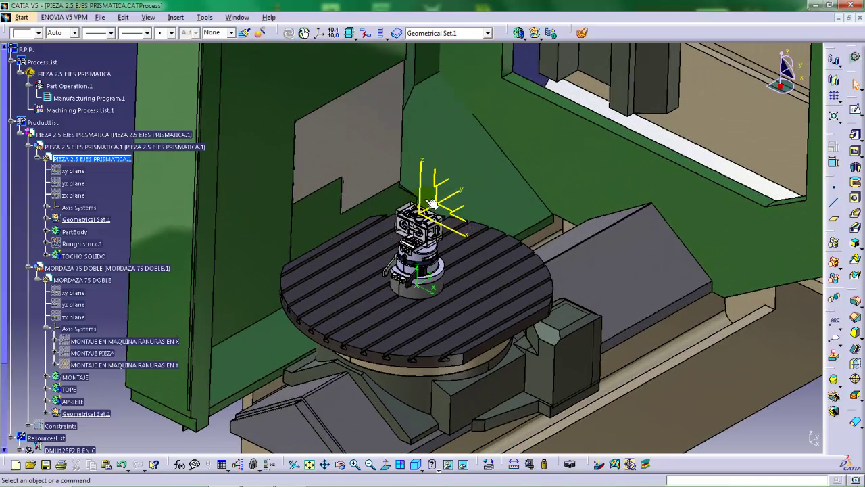
middle_drag(432, 203, 404, 208)
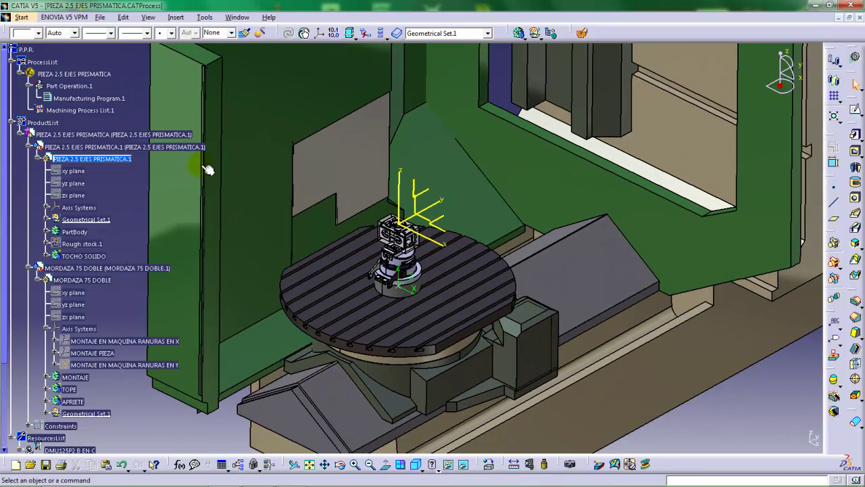
Open the definition of Part Operation.1 and rename the operation 1ER VUELCO
click(71, 86)
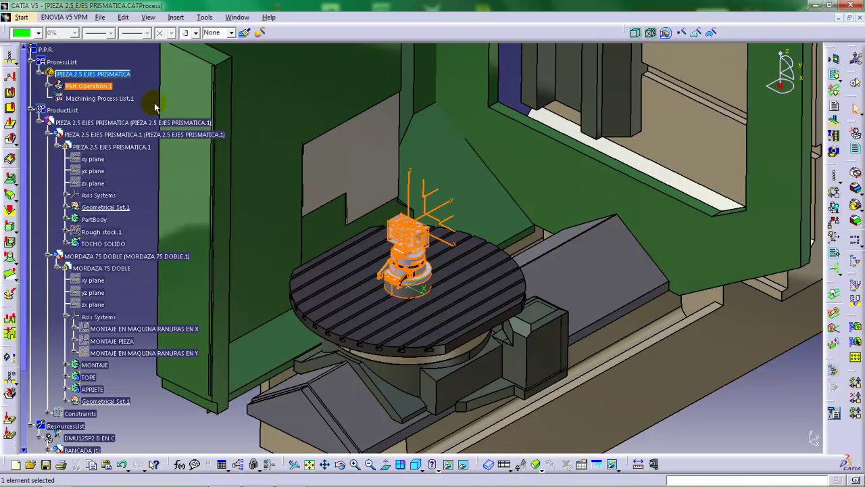
double_click(96, 88)
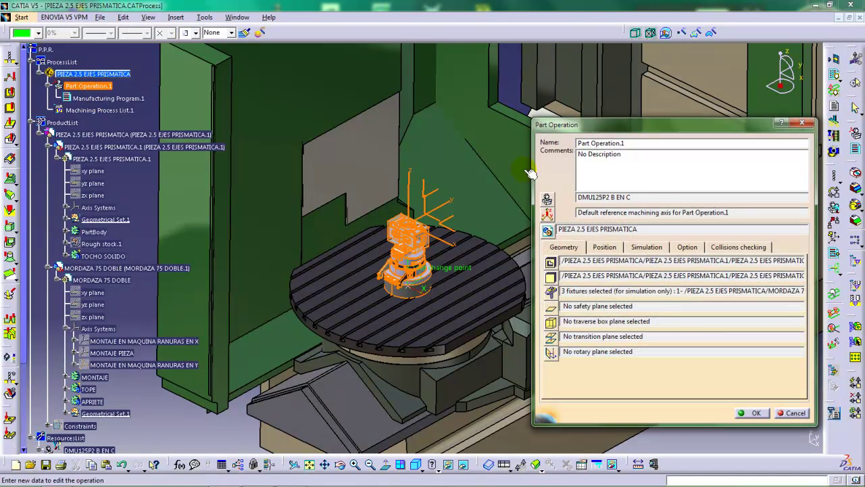
click(644, 195)
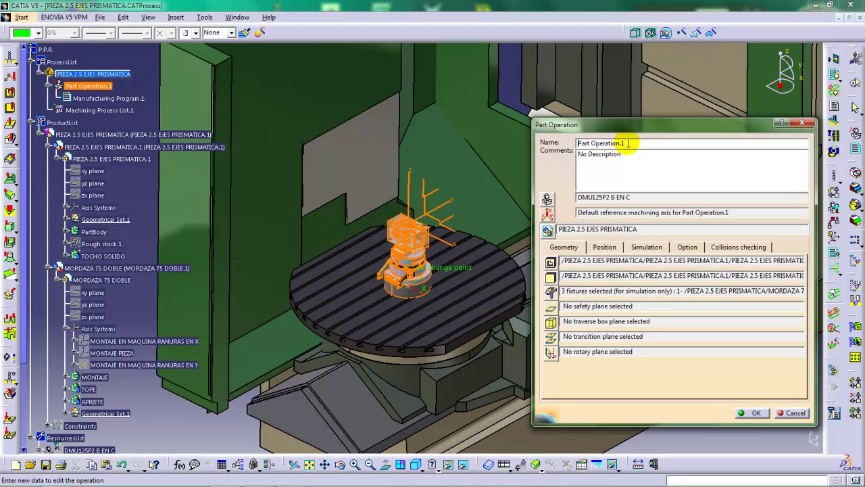
drag(632, 142, 549, 142)
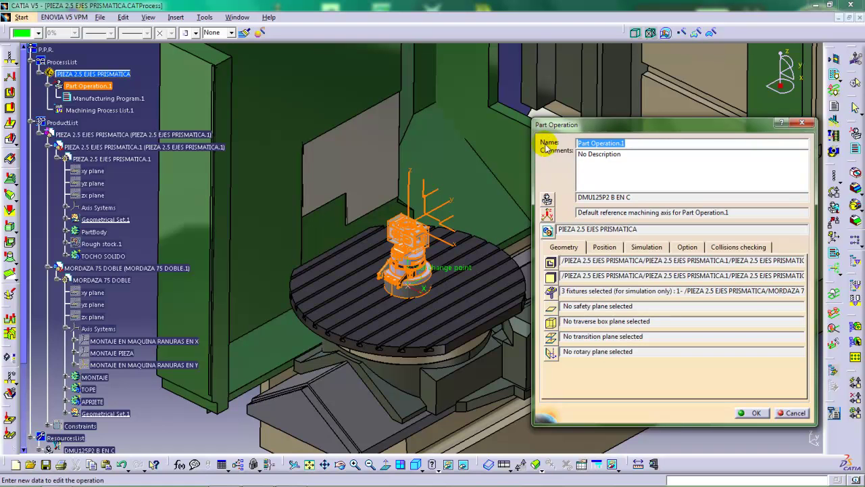
text(1ER VUELCO)
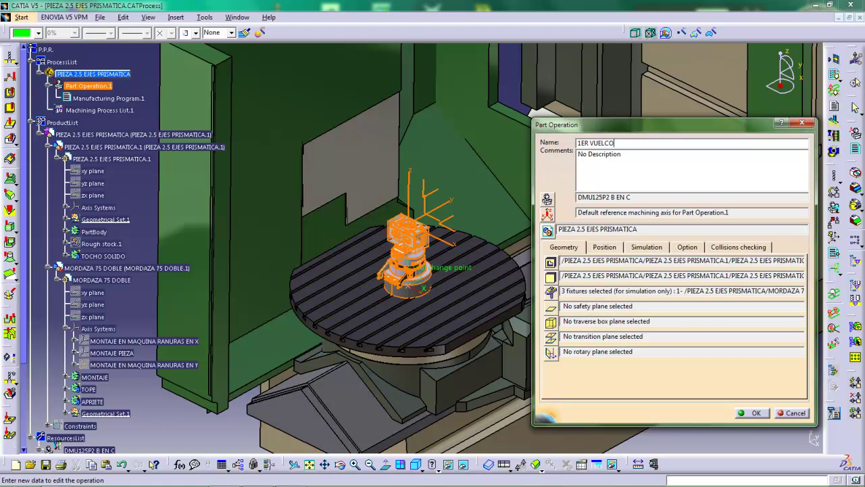
click(575, 145)
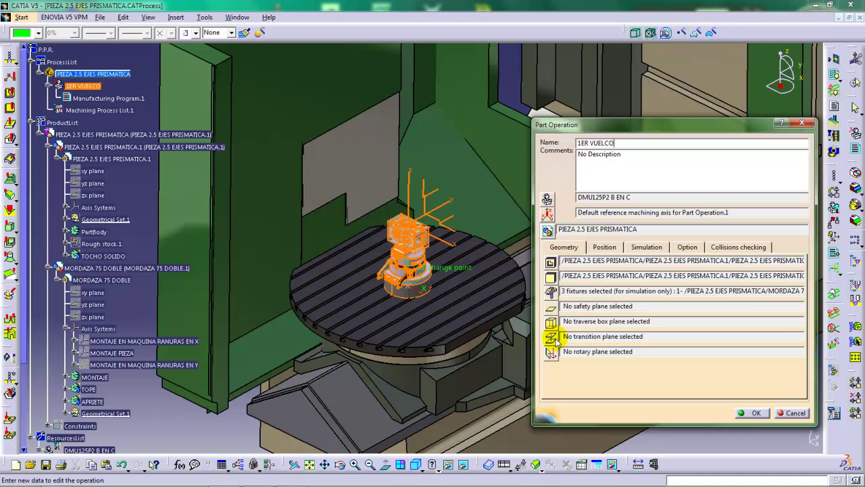
Set the top face of TOCHO SOLIDO as the transition plane of the part operation
middle_drag(438, 318, 442, 289)
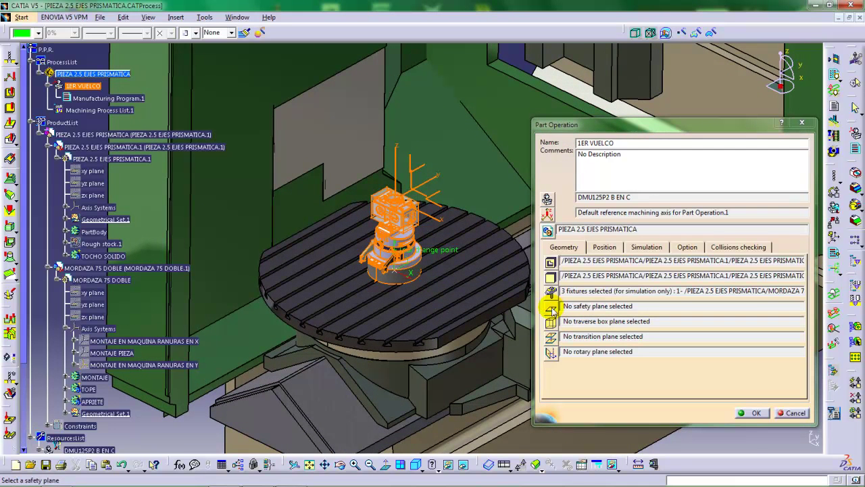
middle_drag(434, 284, 452, 264)
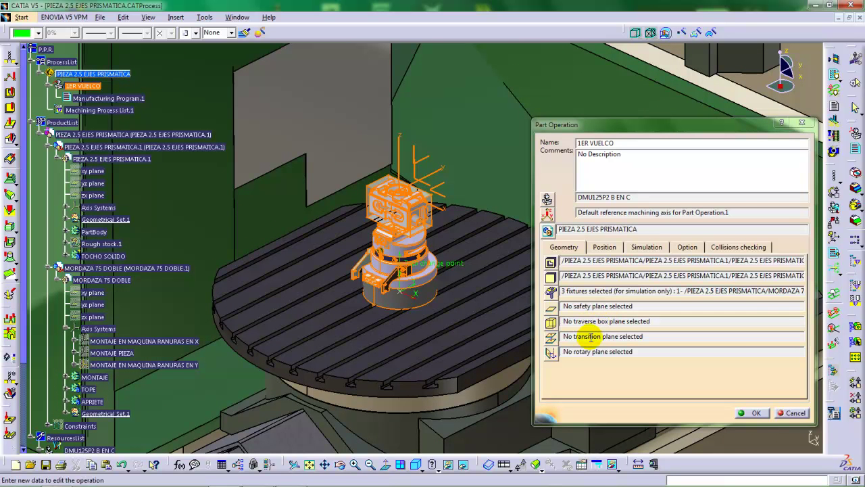
middle_drag(428, 274, 396, 284)
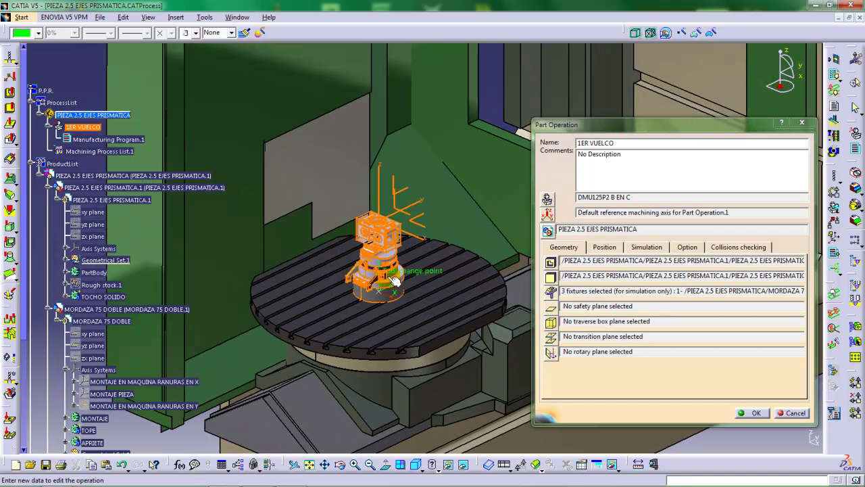
middle_drag(395, 278, 461, 233)
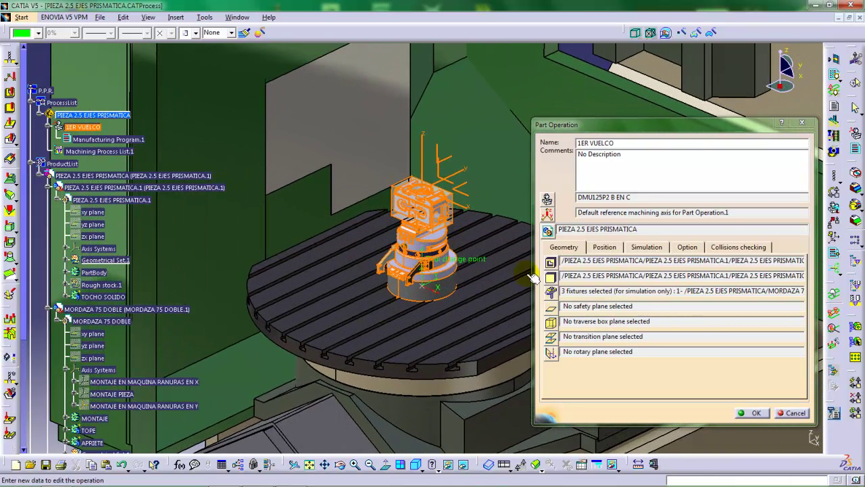
click(551, 344)
middle_drag(549, 340, 445, 169)
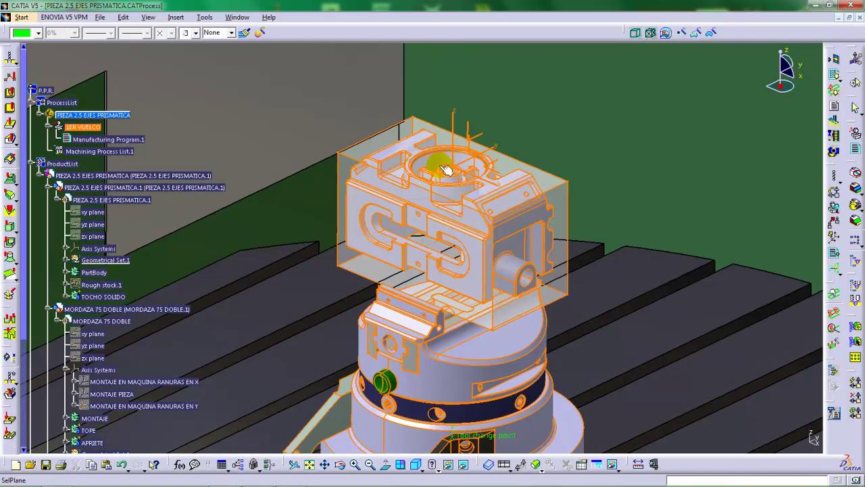
scroll(392, 143, up, 3)
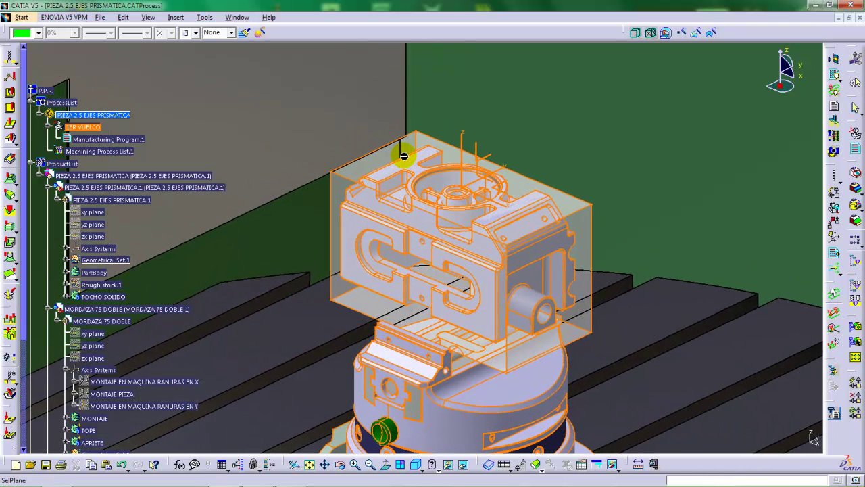
click(396, 158)
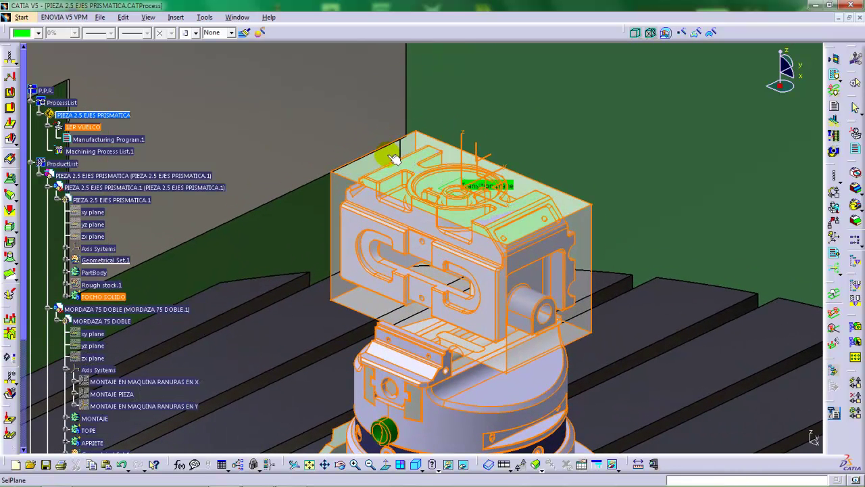
middle_drag(392, 158, 396, 164)
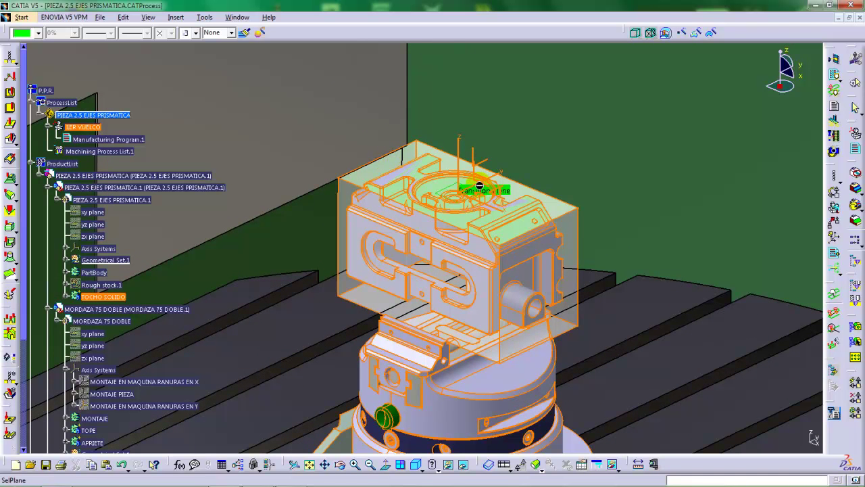
Offset the transition plane 200 mm from the stock's top face and return to the part operation definition
right_click(503, 195)
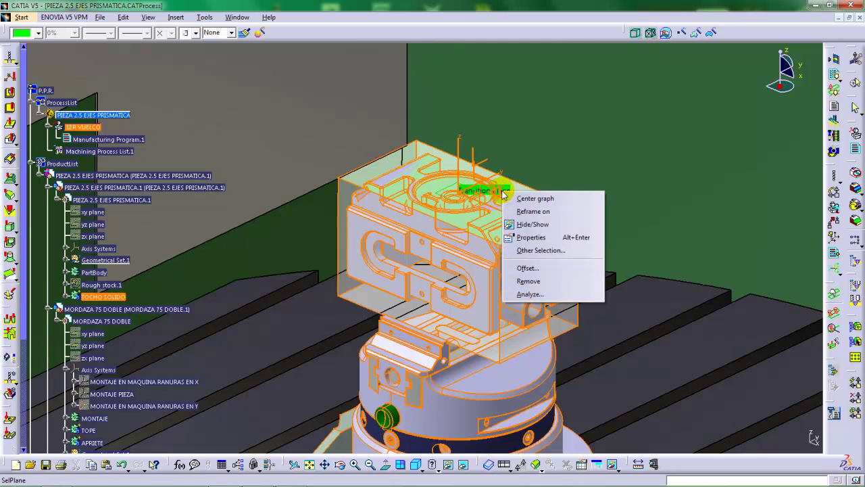
click(527, 269)
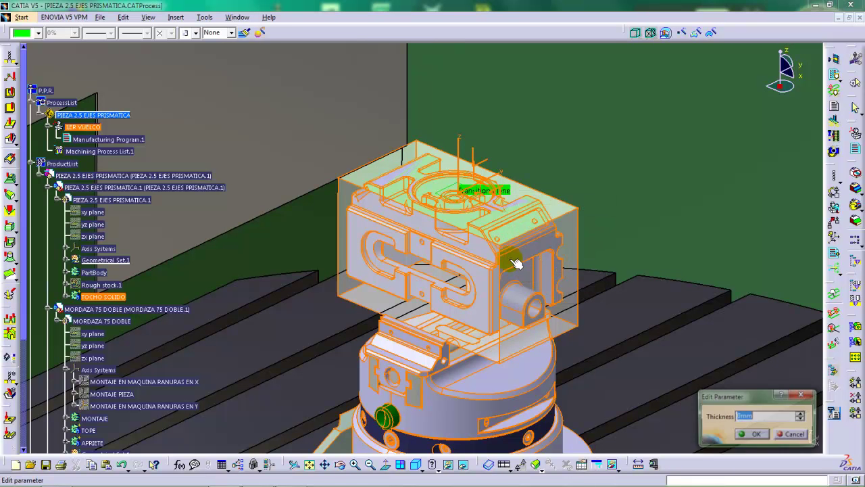
middle_drag(467, 233, 446, 307)
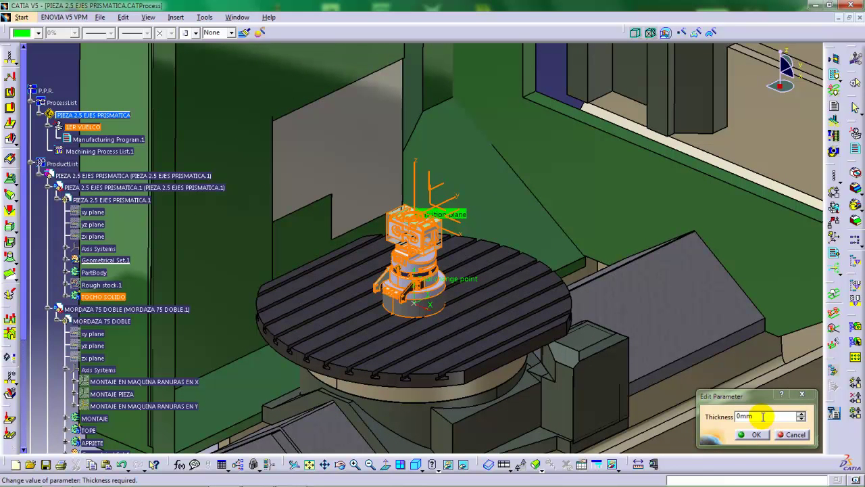
click(725, 422)
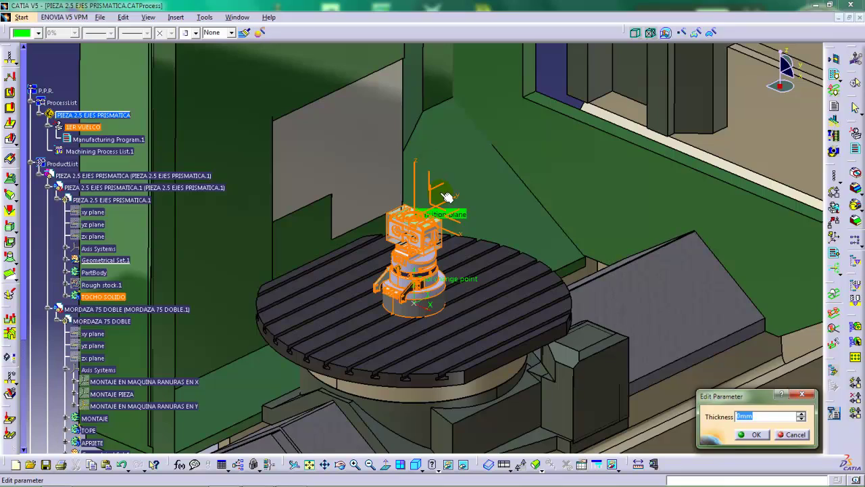
mouse_move(441, 193)
middle_down()
mouse_move(439, 229)
mouse_move(446, 219)
mouse_move(438, 208)
middle_up()
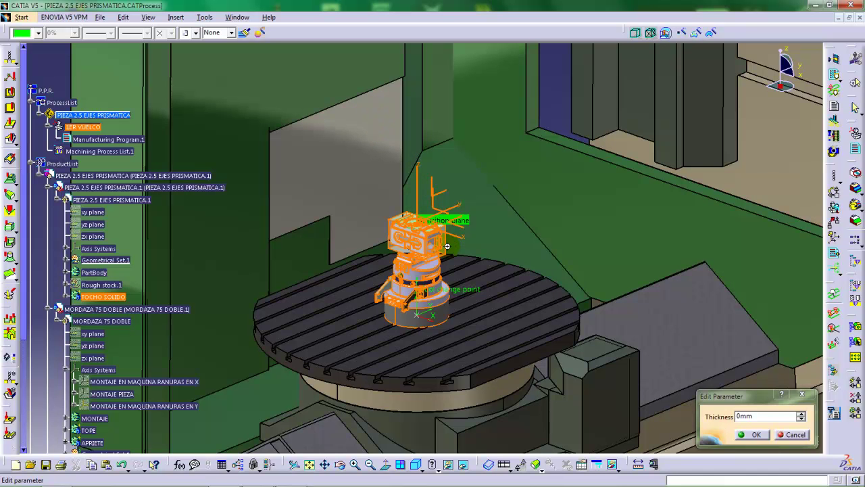
ctrl+middle_drag(452, 251, 500, 261)
double_click(744, 416)
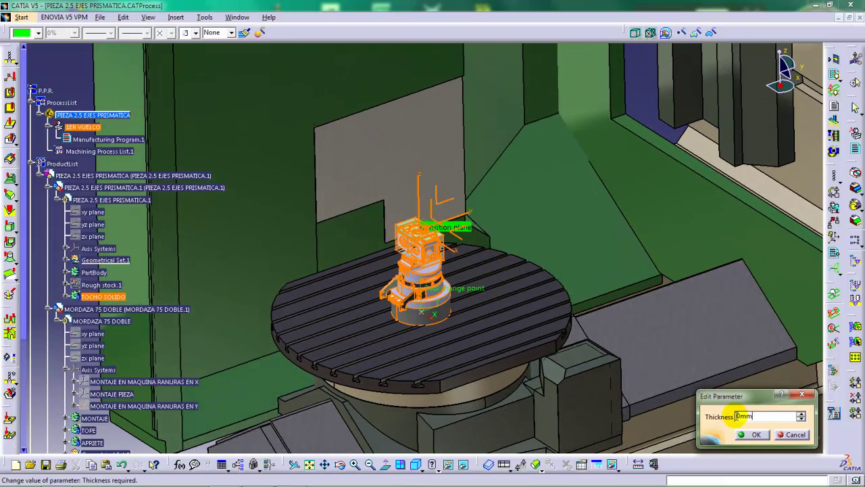
middle_drag(533, 323, 571, 294)
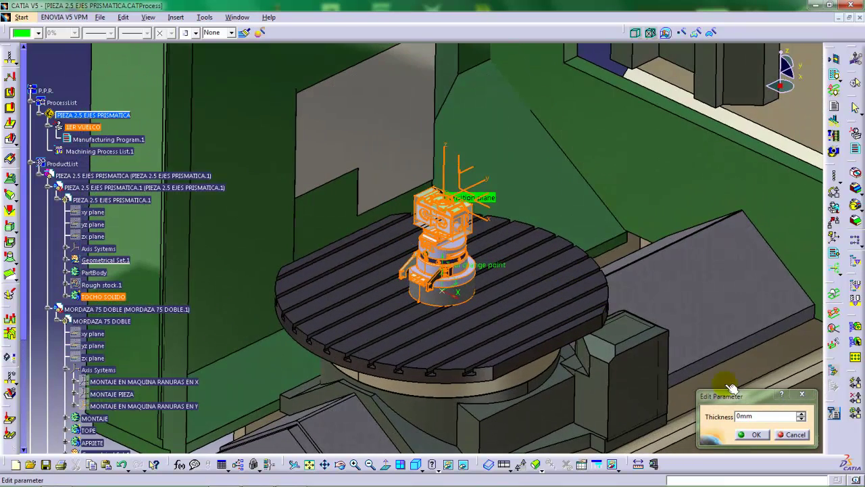
double_click(755, 416)
text(2)
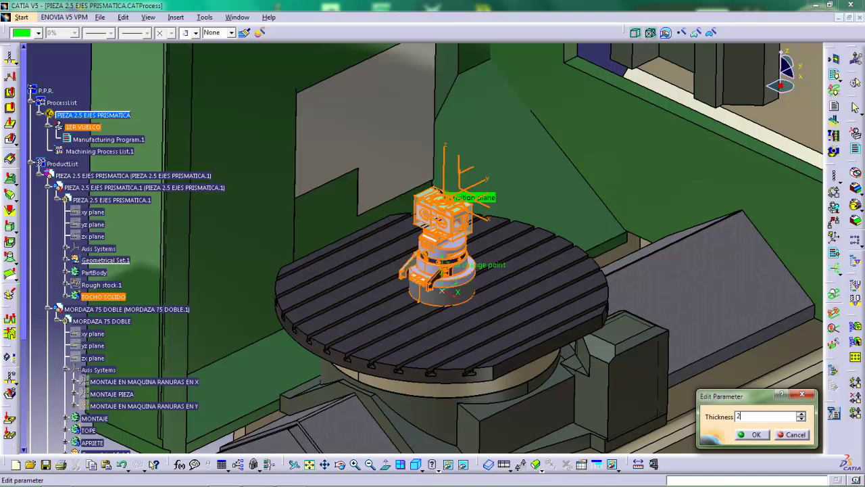
text(00)
click(723, 419)
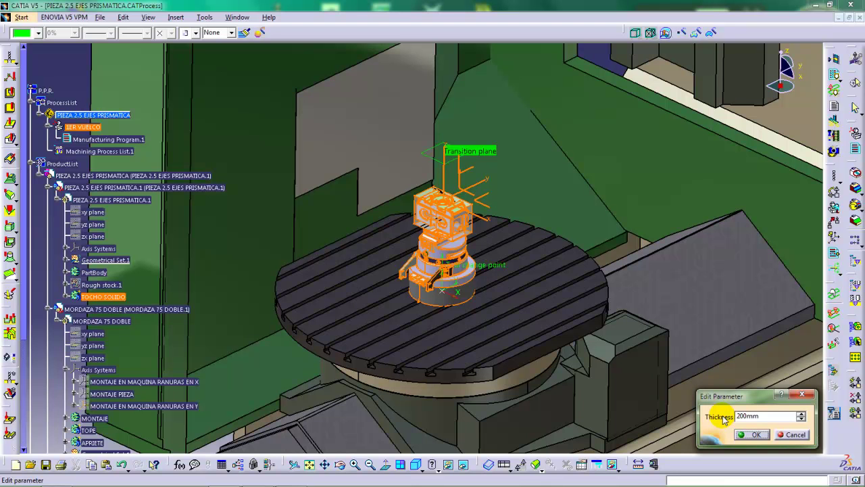
click(757, 435)
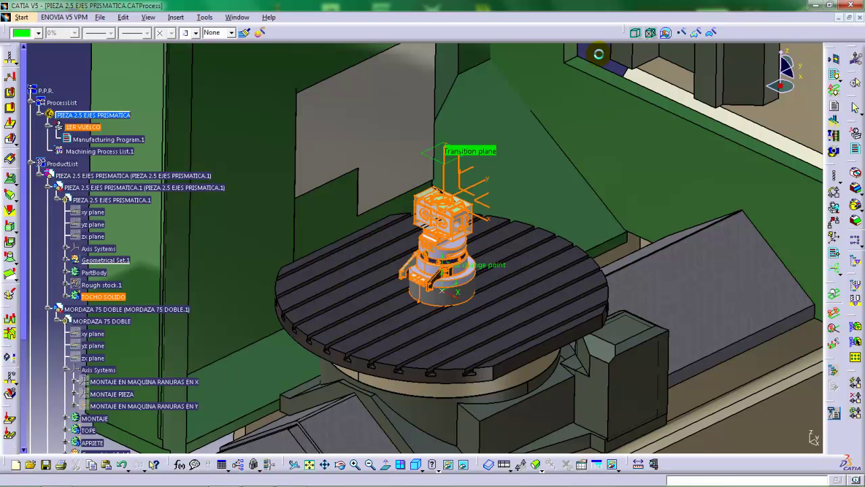
double_click(599, 53)
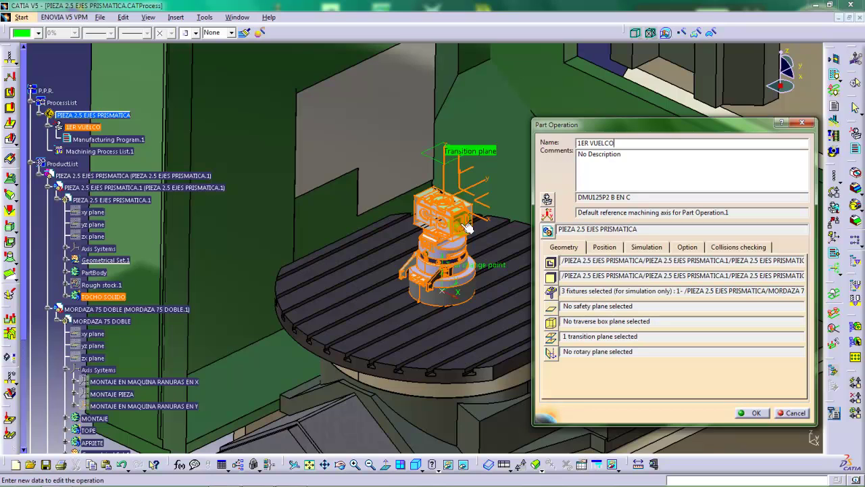
middle_drag(433, 230, 420, 187)
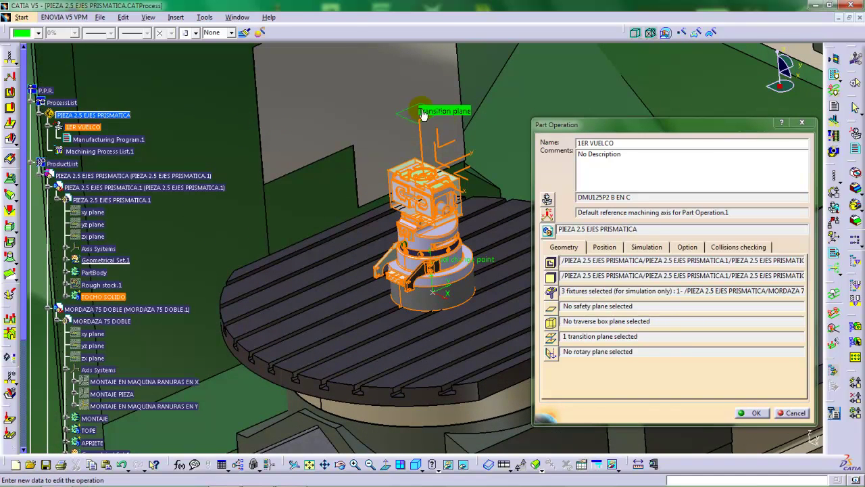
middle_drag(475, 228, 440, 223)
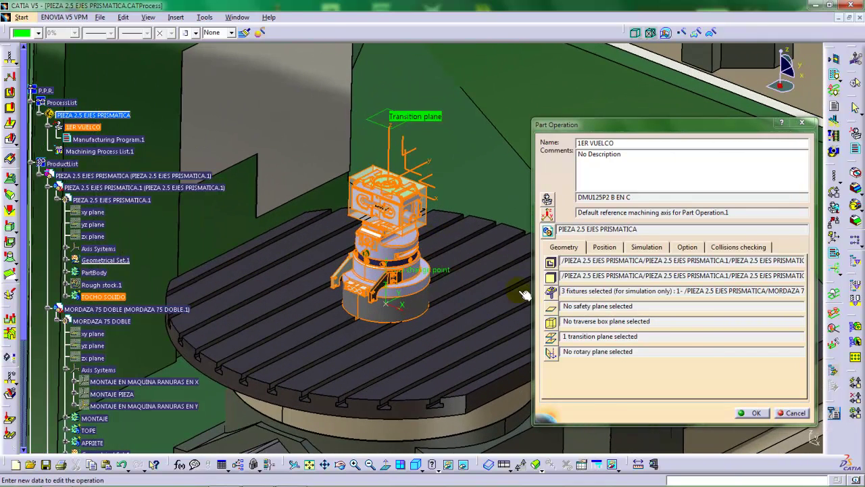
click(551, 336)
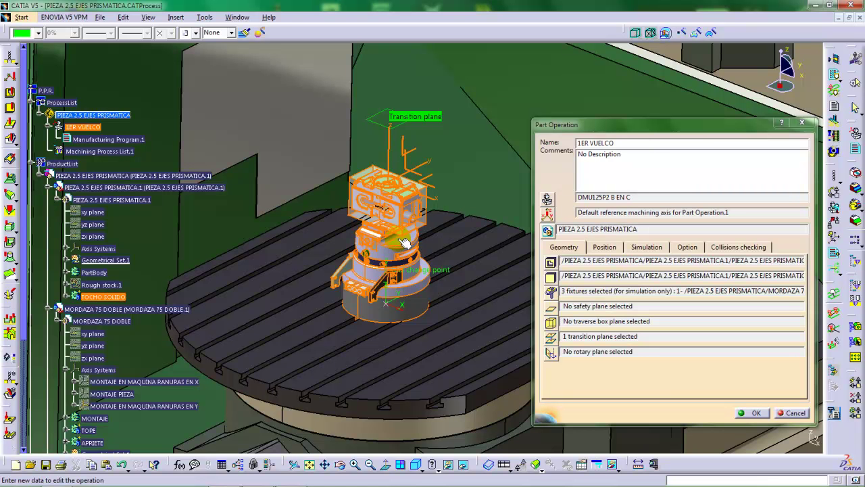
middle_drag(404, 242, 407, 204)
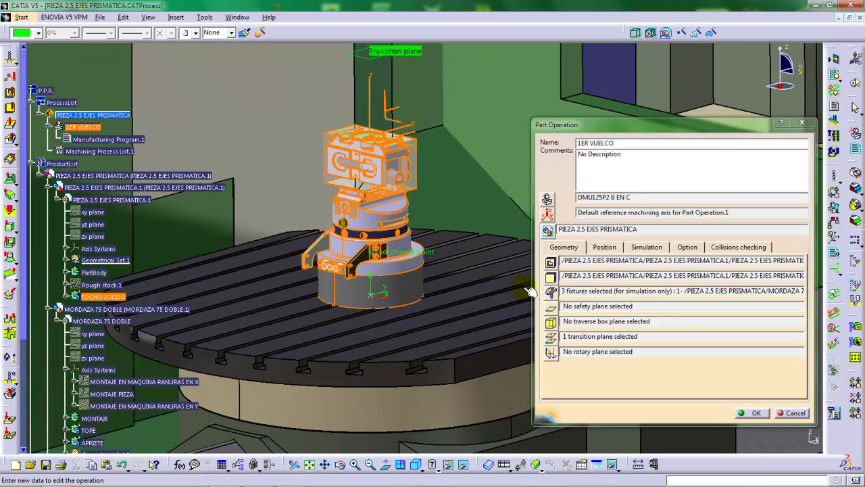
click(550, 322)
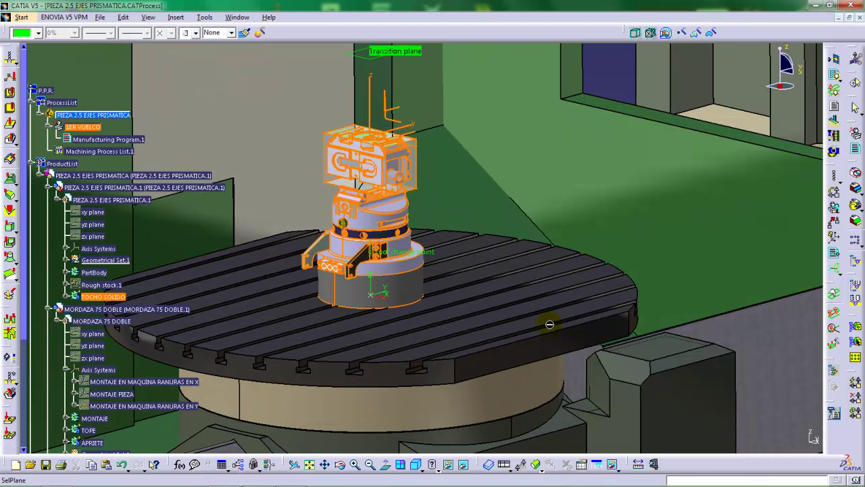
middle_drag(418, 210, 466, 267)
mouse_move(471, 247)
middle_down()
mouse_move(478, 230)
mouse_move(475, 241)
mouse_move(471, 233)
middle_up()
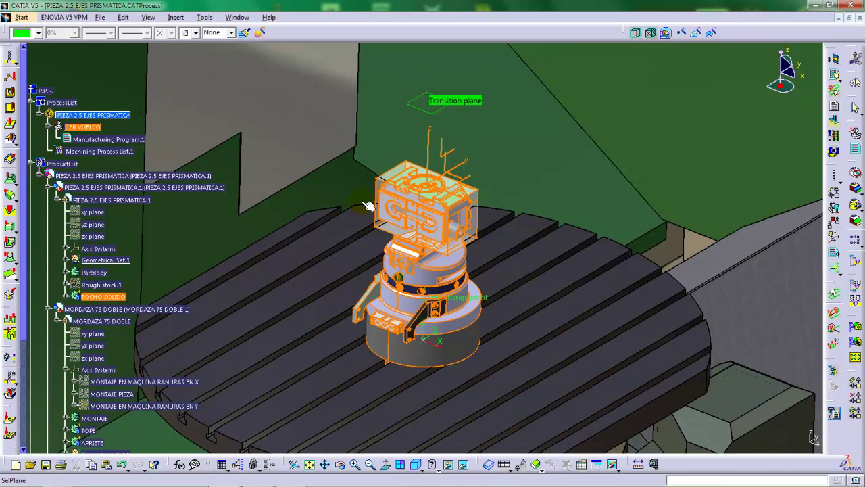
middle_drag(356, 200, 379, 278)
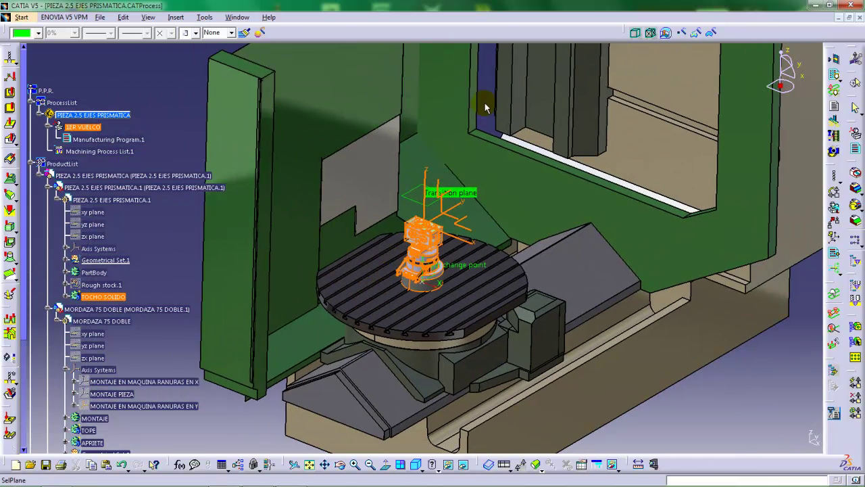
double_click(485, 106)
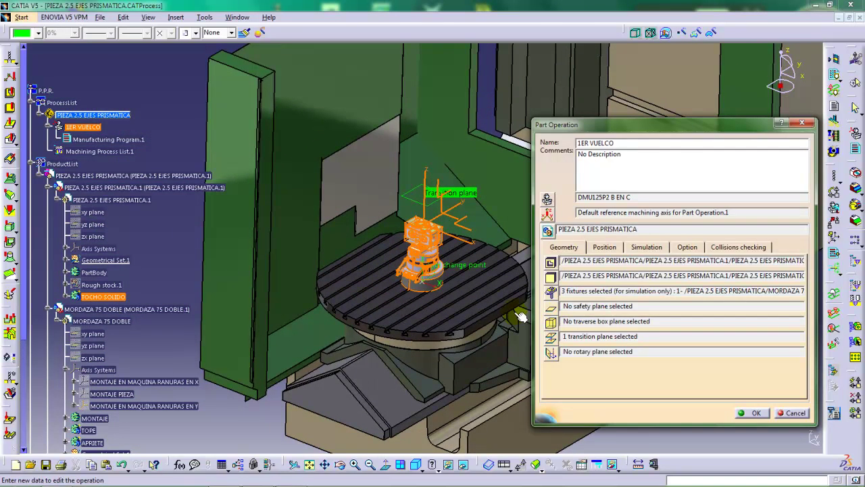
middle_drag(436, 271, 445, 211)
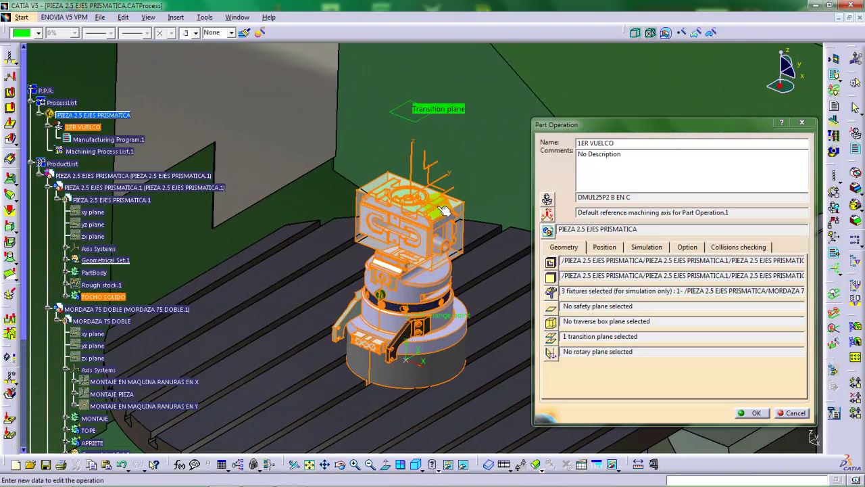
click(551, 323)
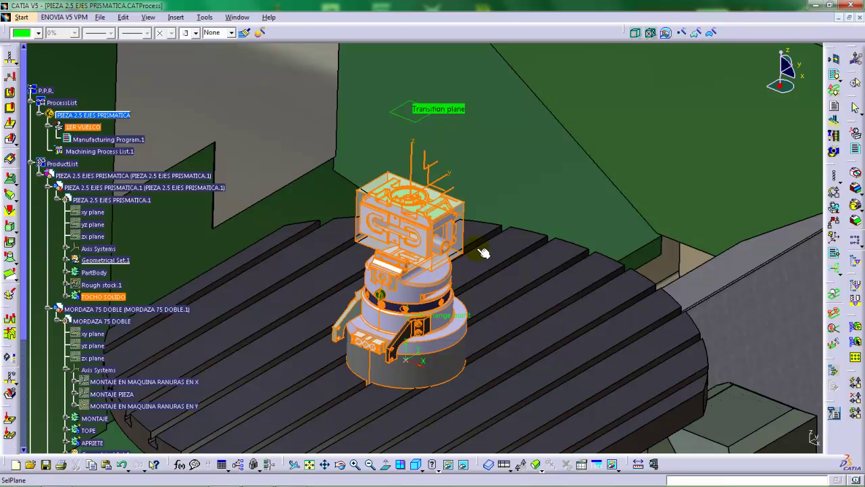
middle_drag(479, 249, 497, 273)
double_click(196, 108)
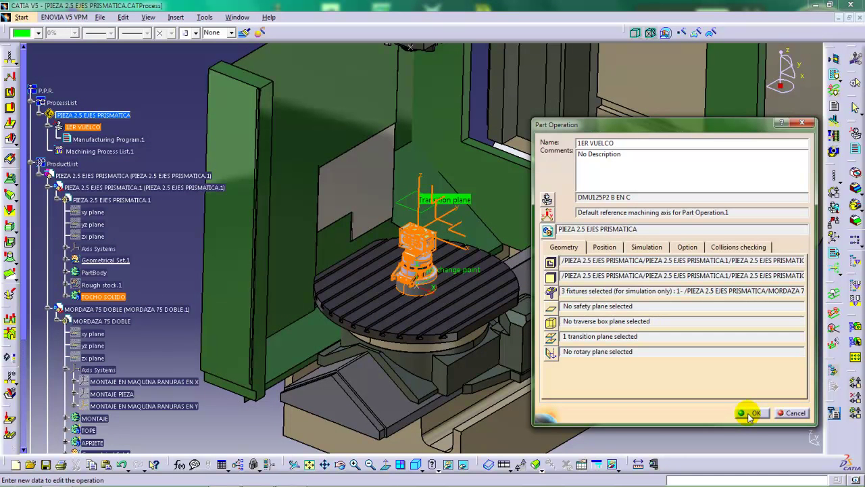
Accept the 1ER VUELCO part operation definition and save all documents
click(750, 413)
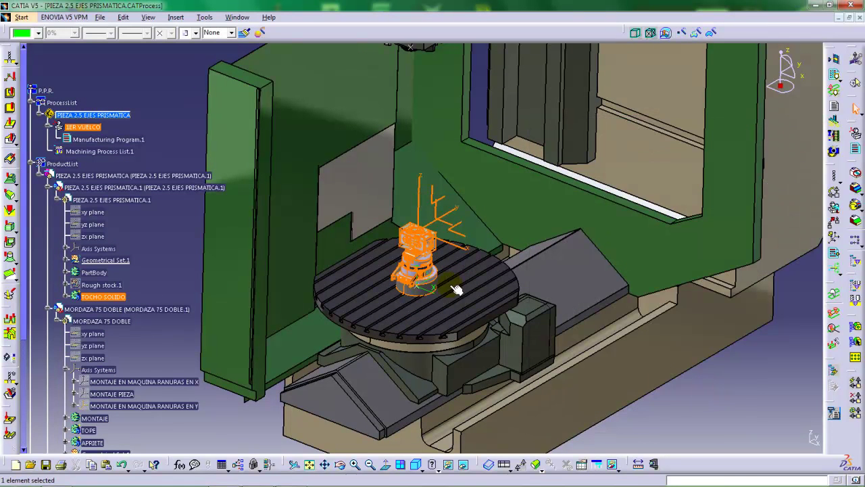
middle_drag(455, 290, 470, 254)
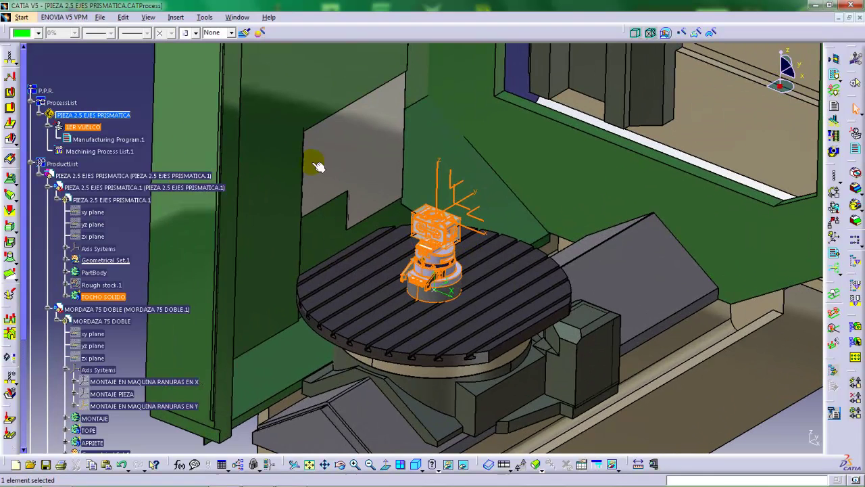
click(111, 75)
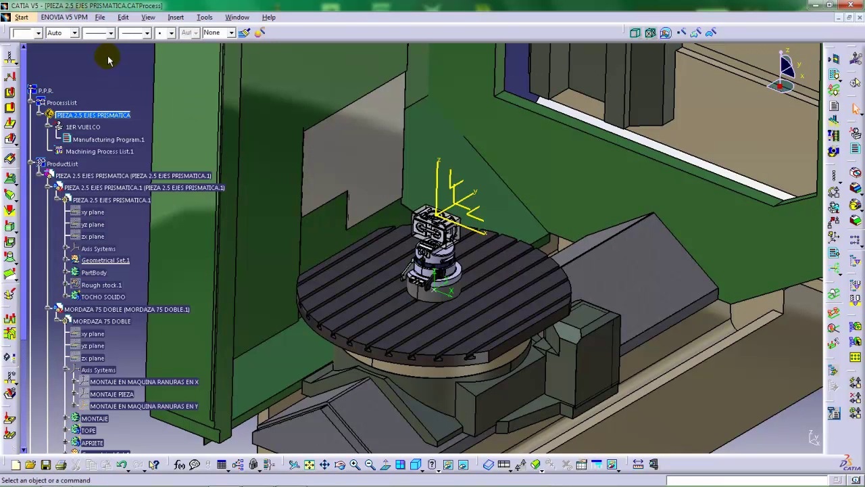
click(100, 17)
click(119, 113)
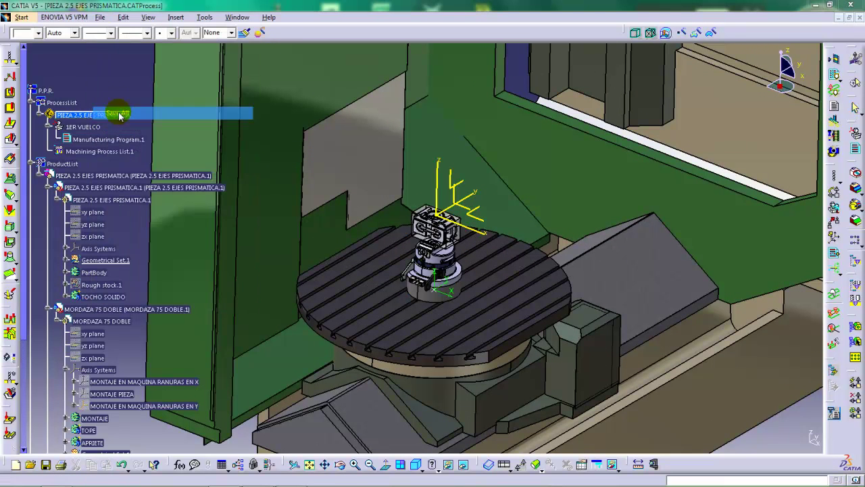
click(407, 270)
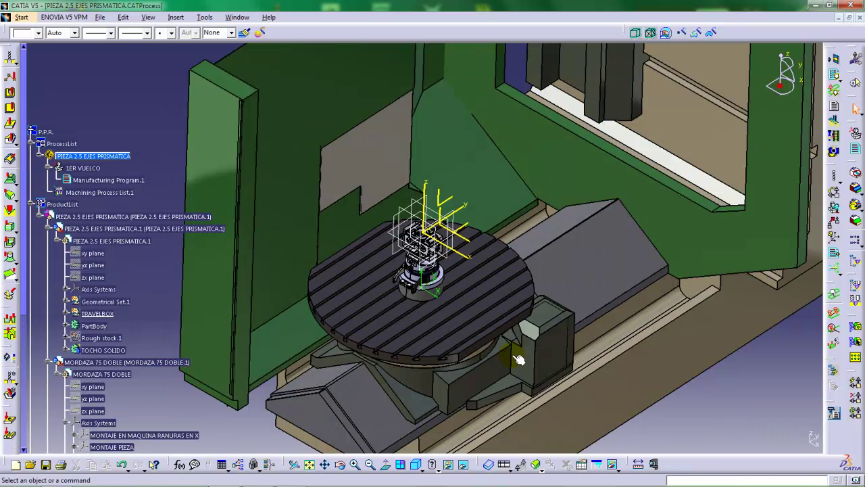
Reopen the definition of the part operation 1ER VUELCO for editing
mouse_move(478, 285)
middle_down()
mouse_move(477, 315)
mouse_move(491, 280)
middle_up()
click(477, 315)
middle_drag(394, 344, 452, 280)
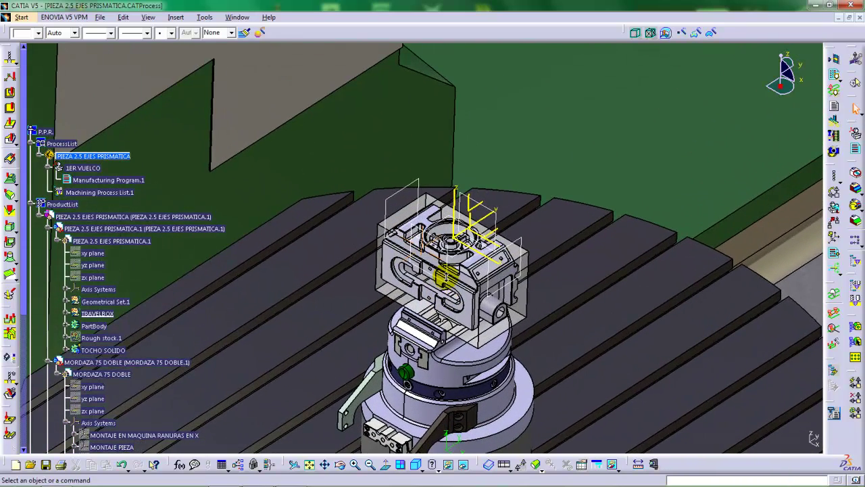
double_click(88, 169)
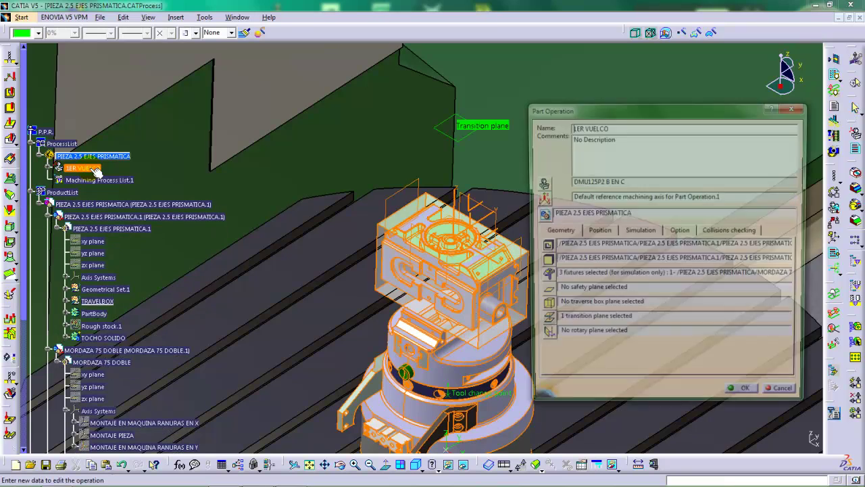
middle_drag(429, 303, 386, 243)
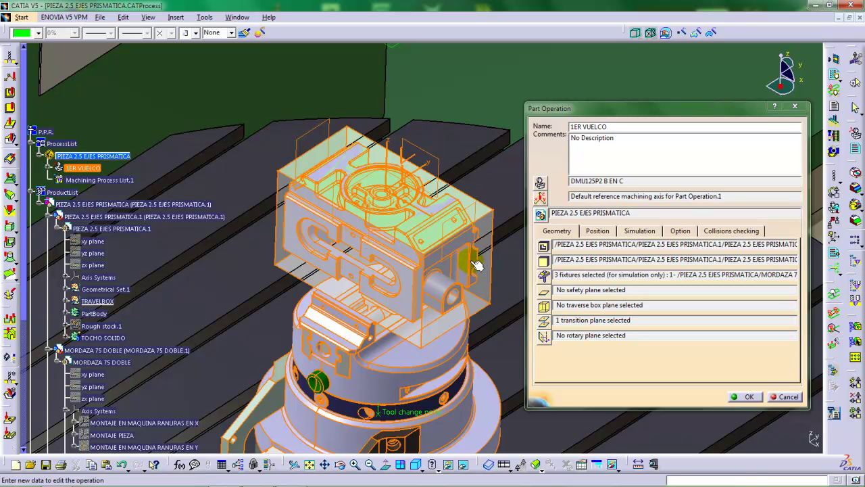
middle_drag(471, 265, 458, 266)
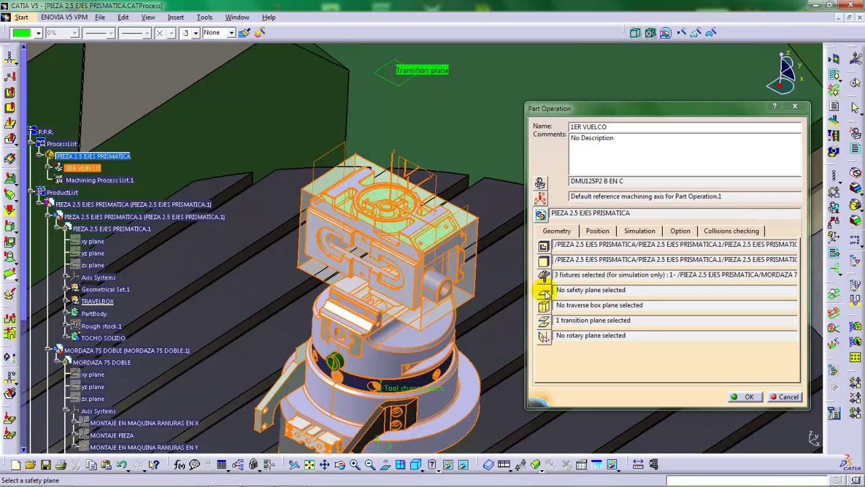
middle_drag(378, 173, 478, 197)
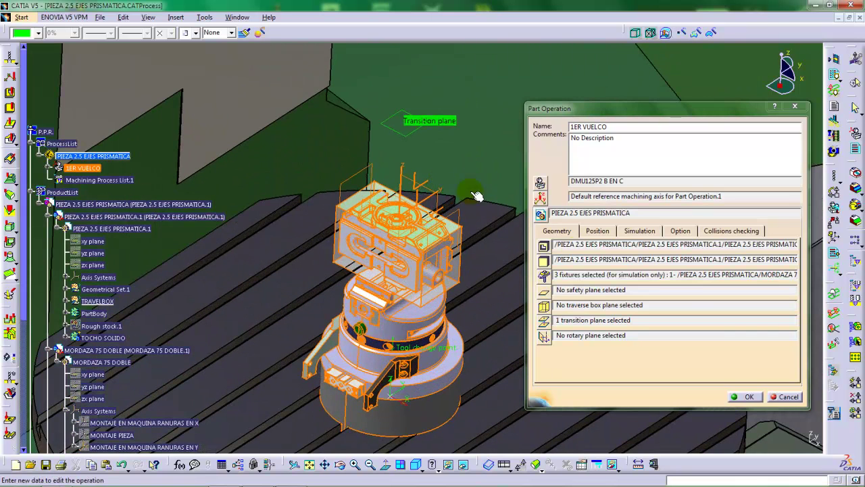
Set the top face of TOCHO SOLIDO as the first traverse box plane and offset it 200 mm
click(545, 306)
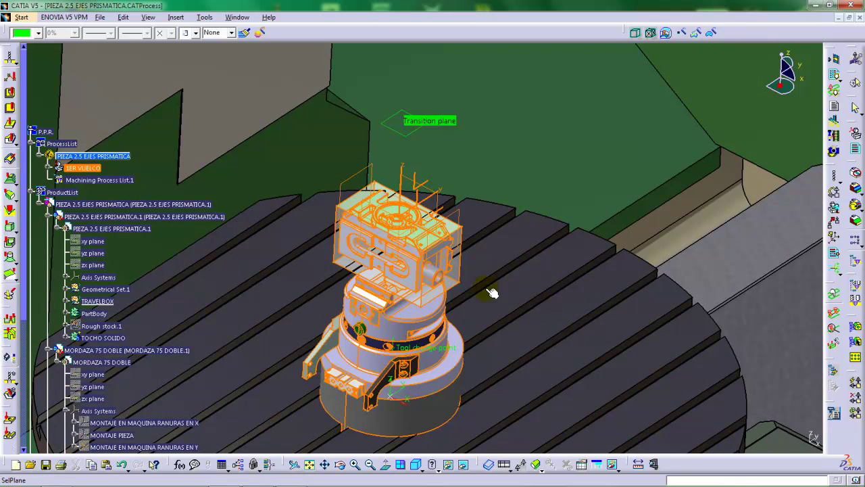
middle_drag(492, 292, 459, 228)
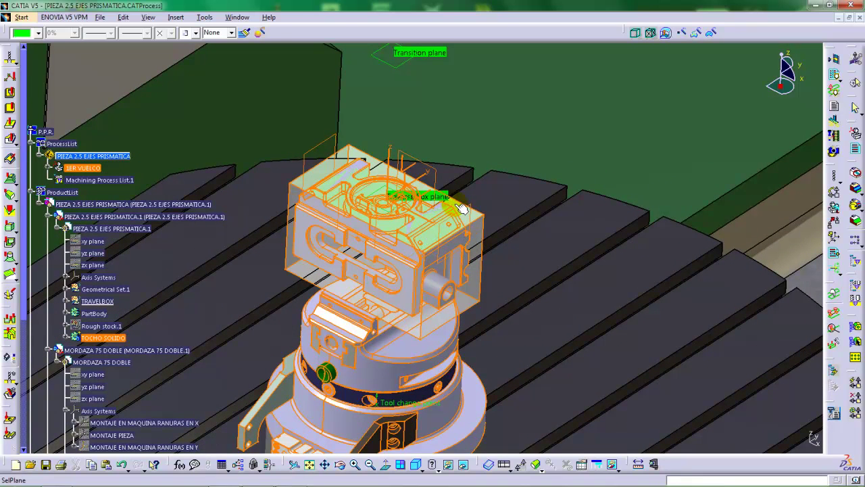
right_click(439, 197)
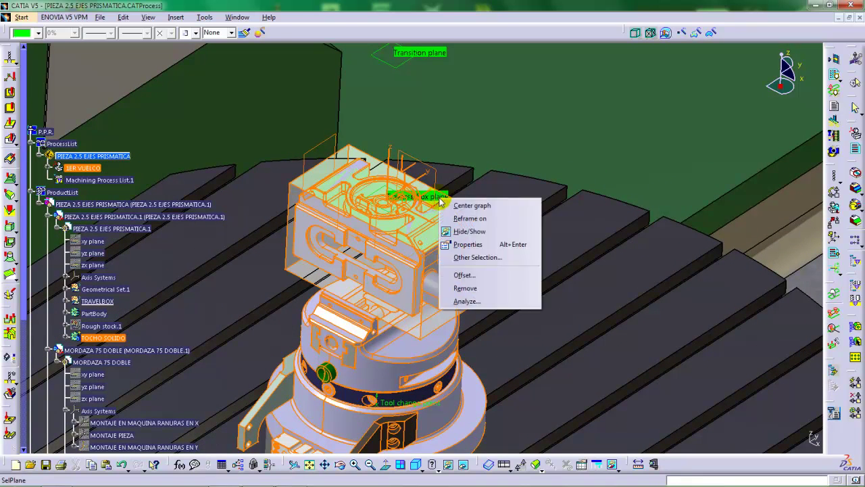
click(478, 278)
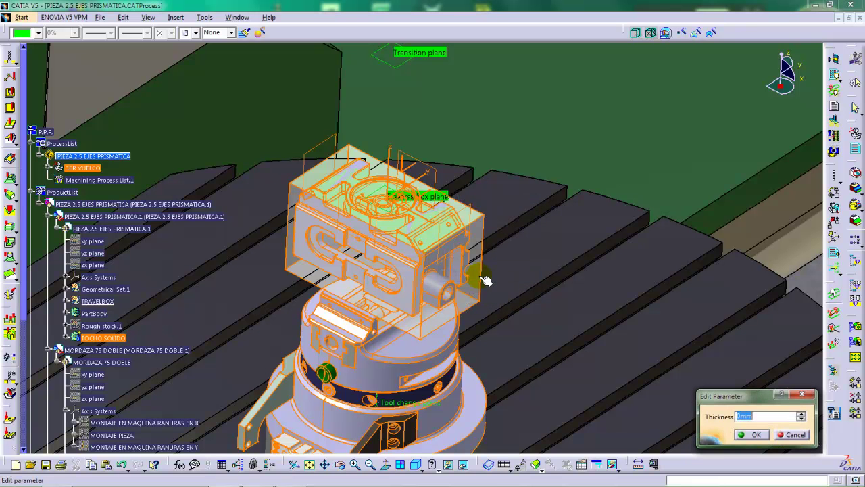
text(1)
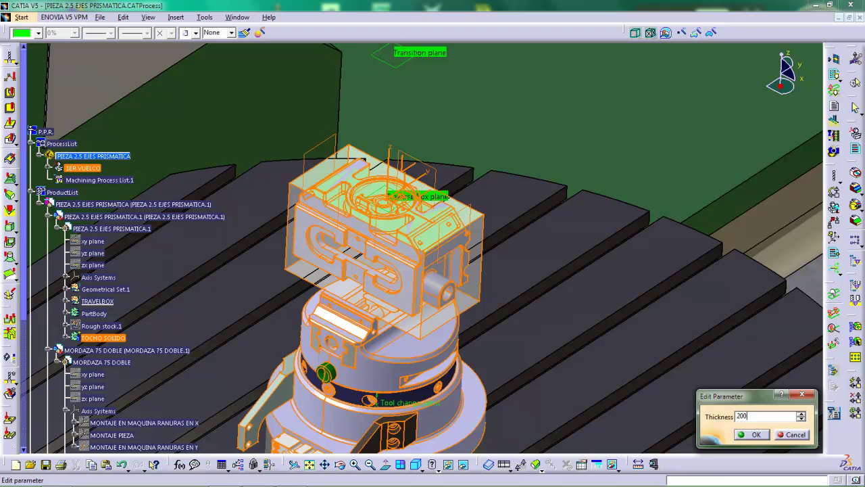
key(Return)
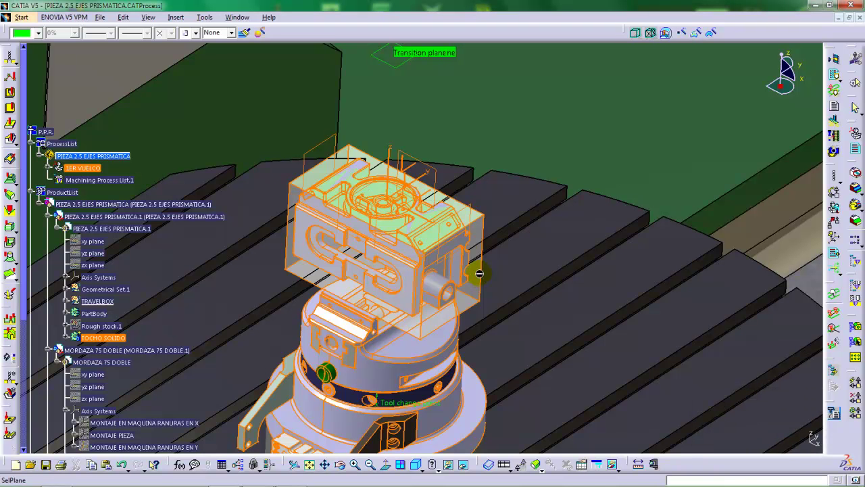
Add the TRAVELBOX plane on the stock's +X side as a traverse box plane and offset it 200 mm
click(469, 213)
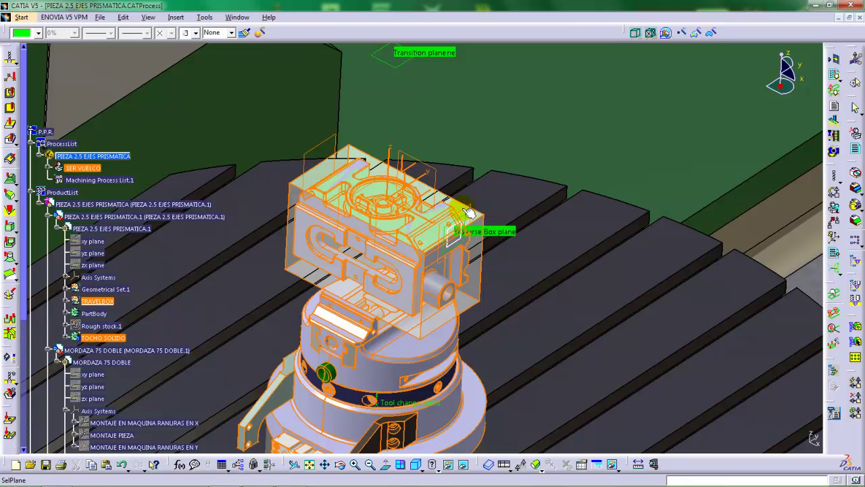
right_click(497, 236)
click(522, 309)
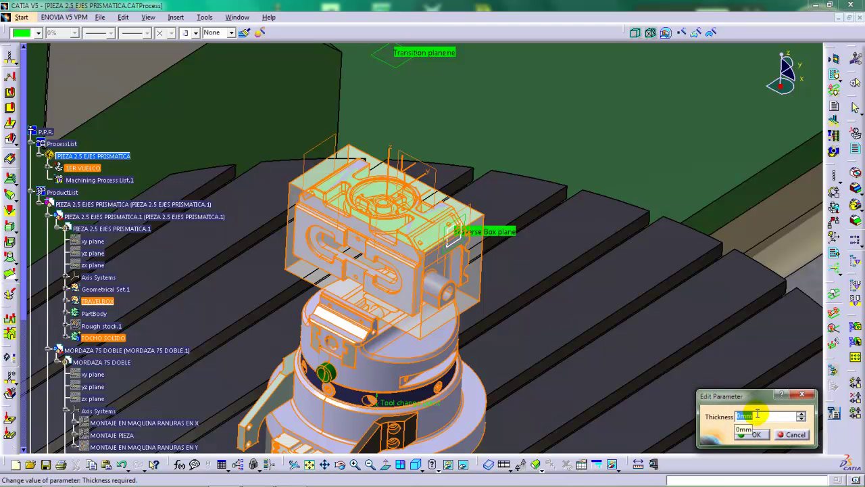
text(30)
key(Return)
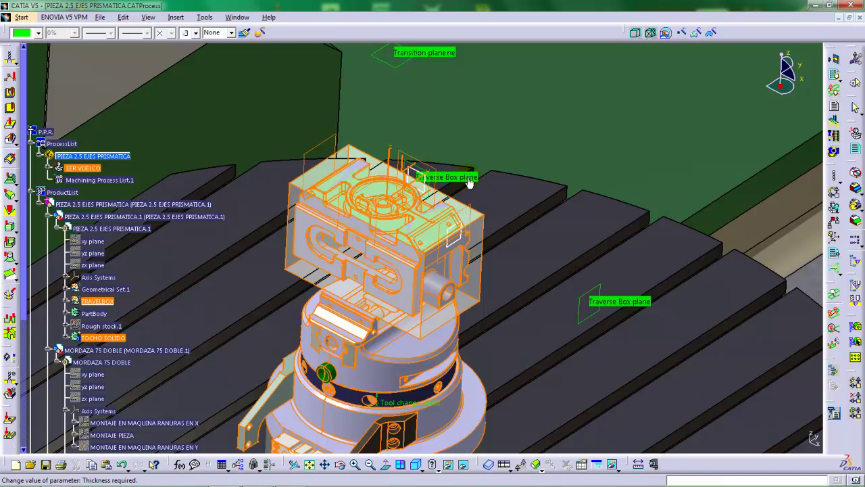
Add the TRAVELBOX plane on the stock's +Y side as a traverse box plane and offset it 200 mm
right_click(467, 179)
click(488, 254)
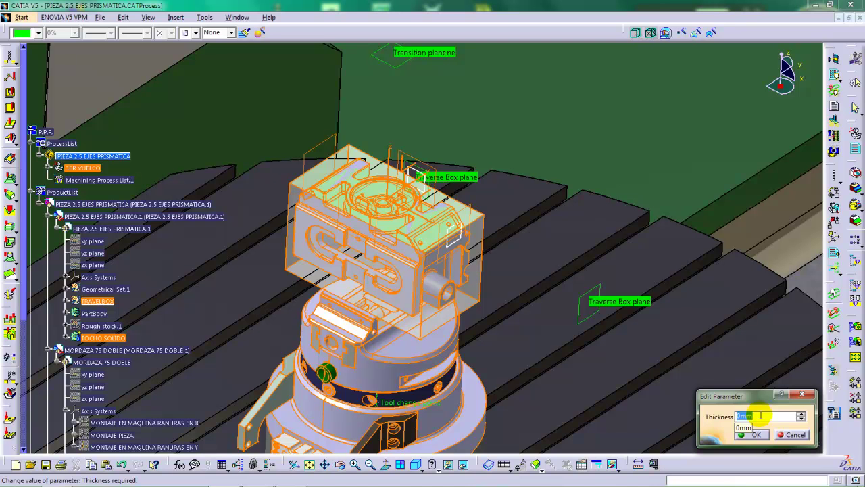
text(200)
key(Return)
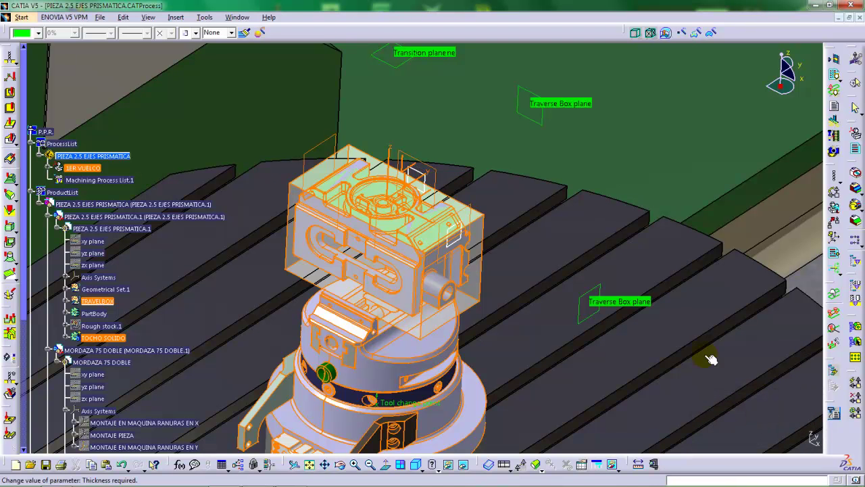
Add the TRAVELBOX plane on the stock's -X side as a traverse box plane and offset it 200 mm
right_click(345, 162)
click(371, 236)
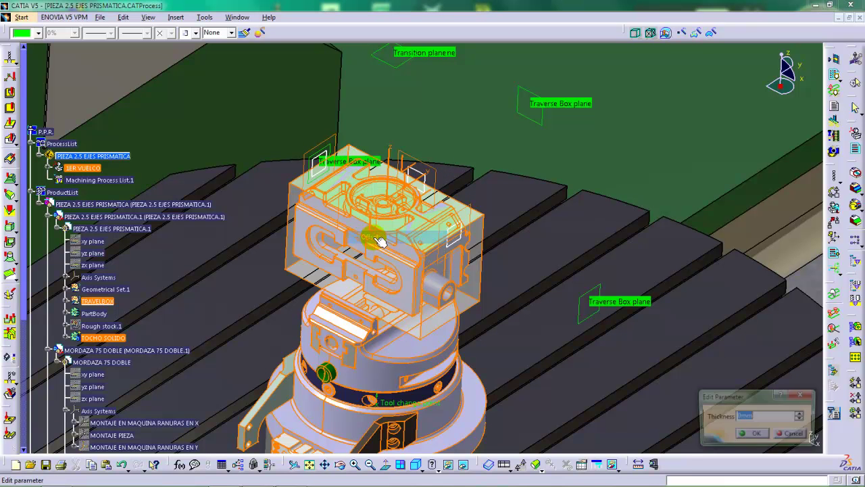
text(200)
key(Return)
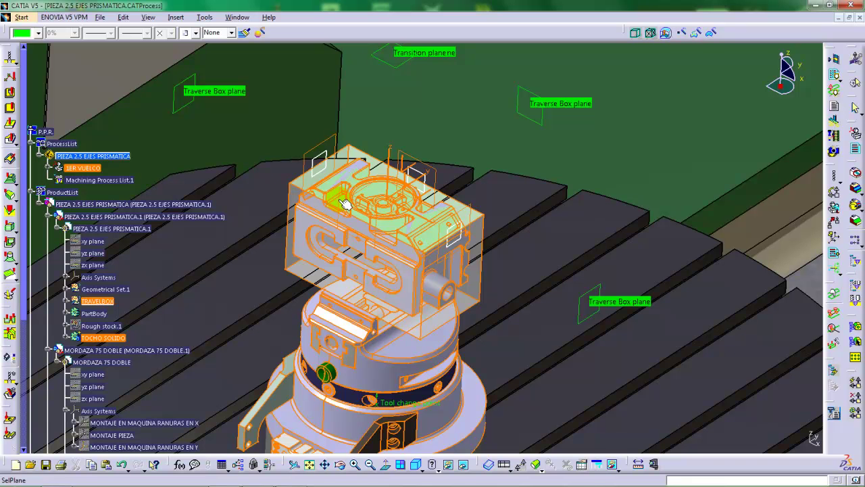
Add the TRAVELBOX plane on the stock's -Y side as the fifth traverse box plane and offset it 200 mm
right_click(383, 218)
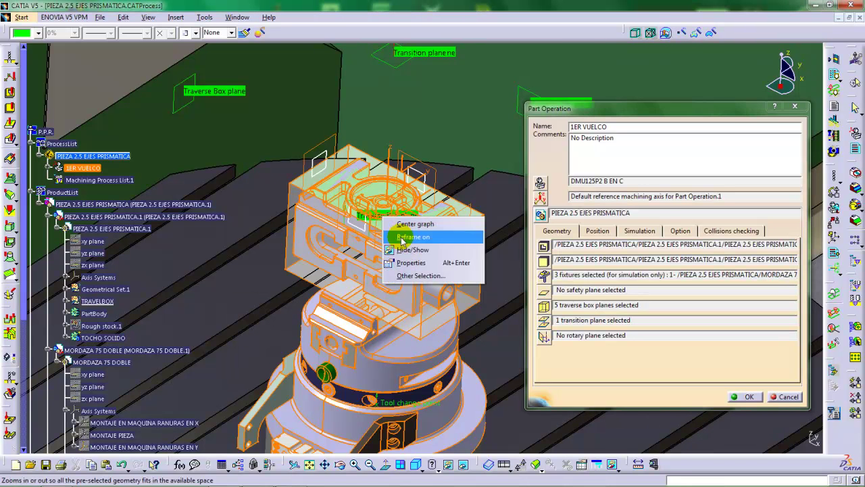
right_click(365, 229)
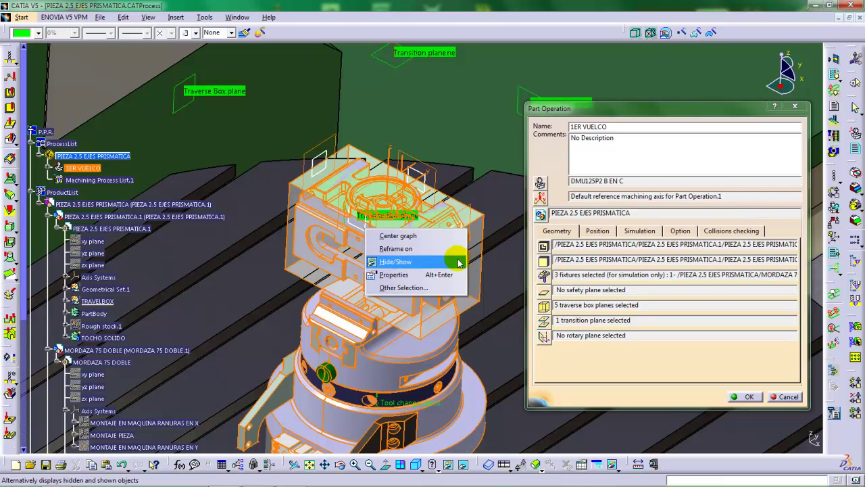
click(580, 370)
middle_drag(440, 236, 392, 215)
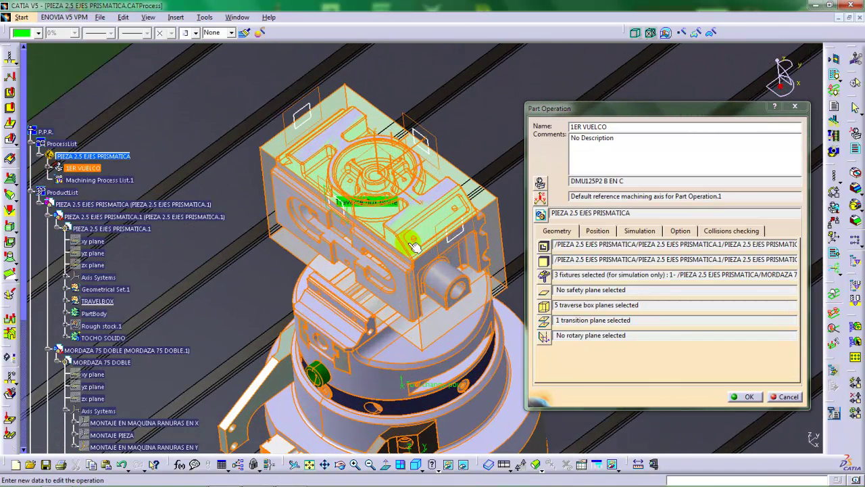
right_click(394, 209)
click(426, 282)
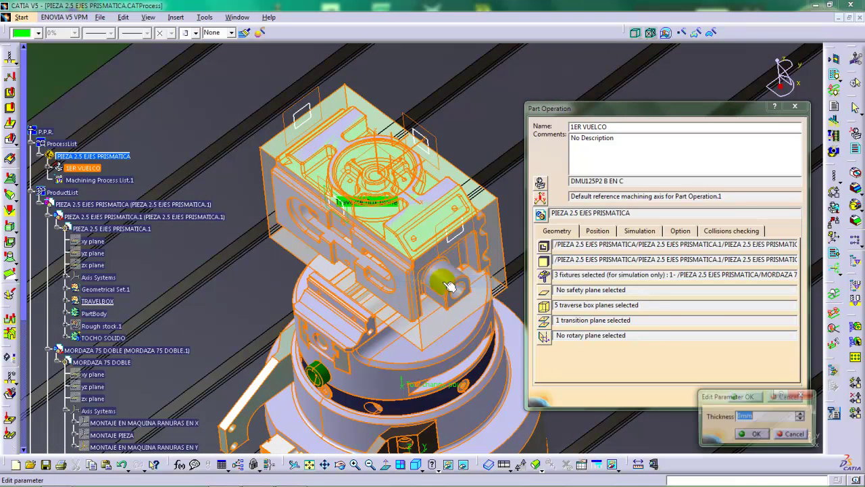
text(200)
key(Return)
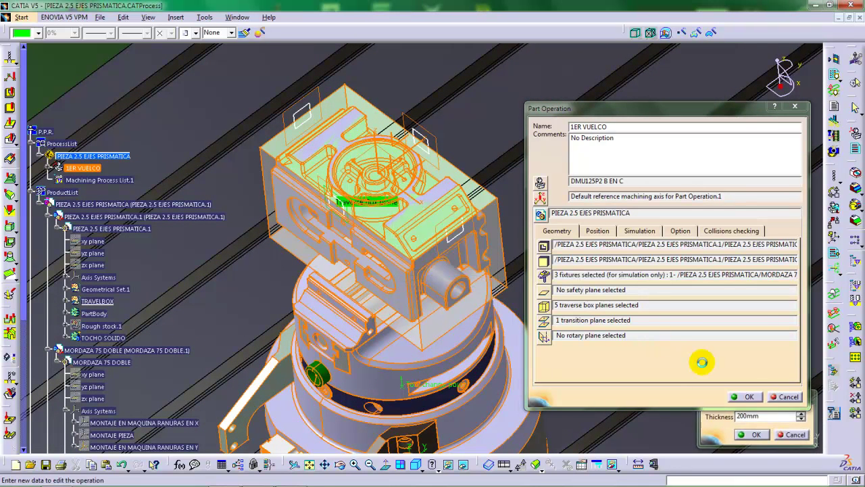
Set the part operation's tool change point to be taken from the machine and confirm the operation
mouse_move(459, 186)
middle_down()
mouse_move(404, 266)
mouse_move(449, 177)
middle_up()
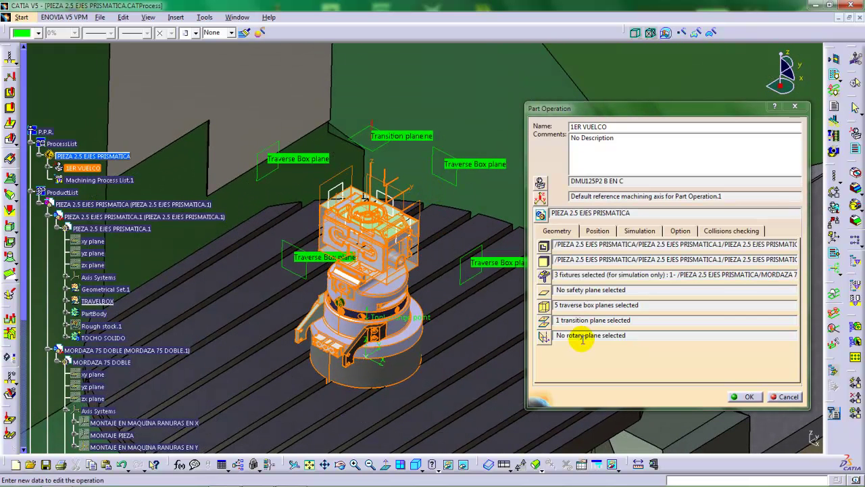
middle_drag(335, 232, 370, 209)
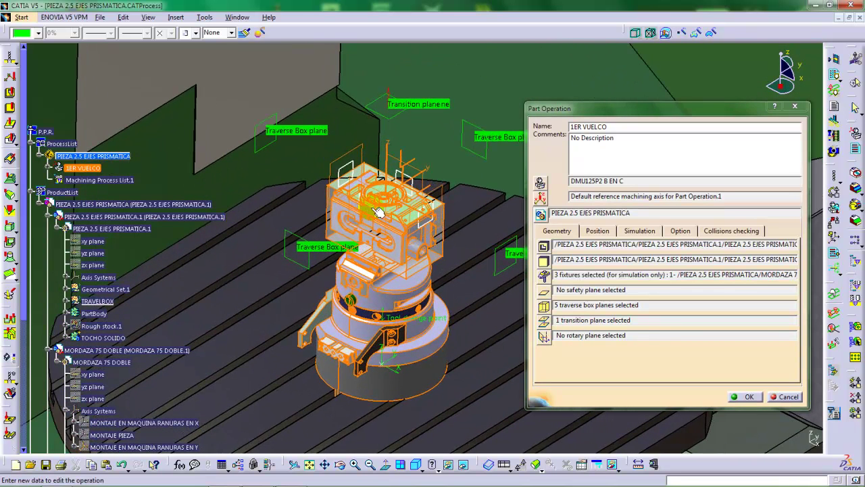
middle_drag(411, 247, 362, 264)
mouse_move(411, 245)
middle_down()
mouse_move(382, 249)
mouse_move(392, 260)
mouse_move(416, 253)
mouse_move(409, 256)
middle_up()
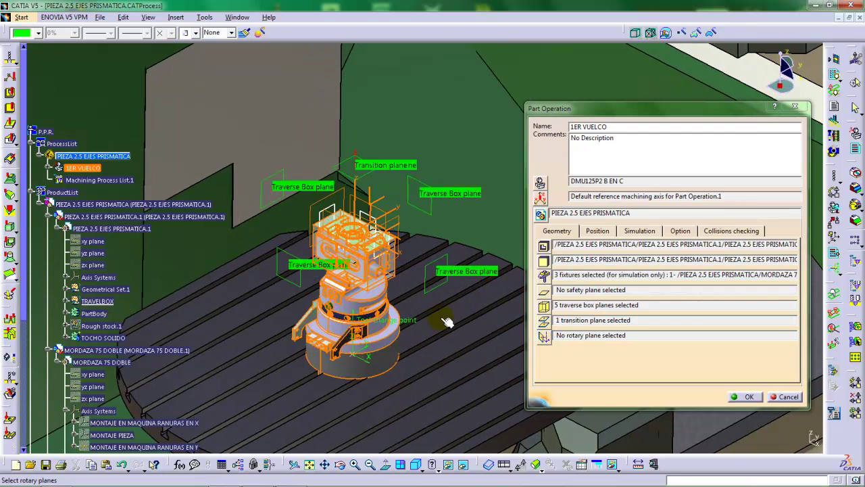
middle_drag(384, 289, 413, 269)
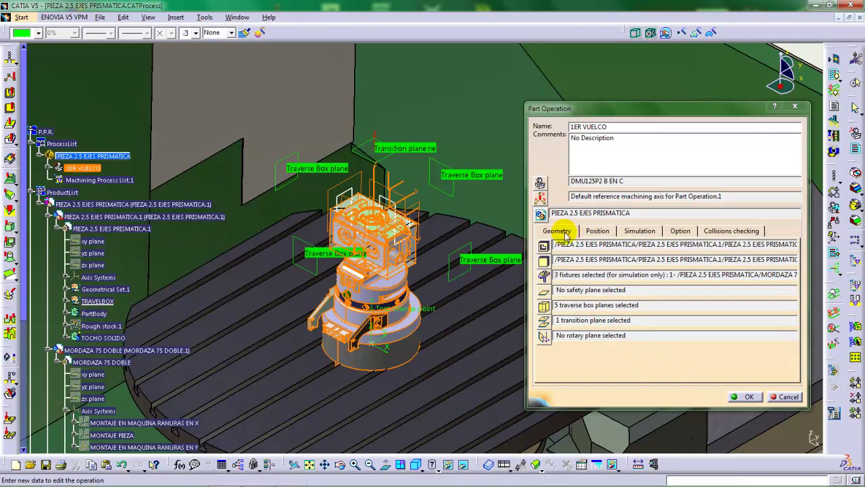
click(598, 233)
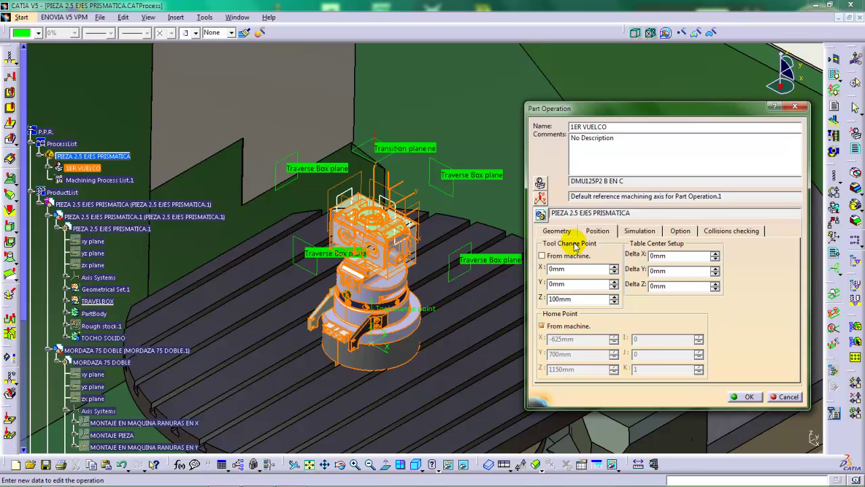
middle_drag(448, 293, 418, 308)
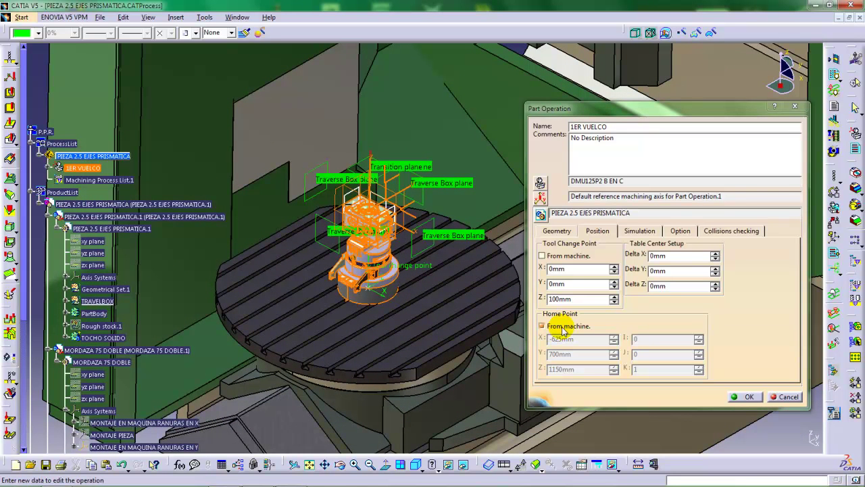
click(541, 256)
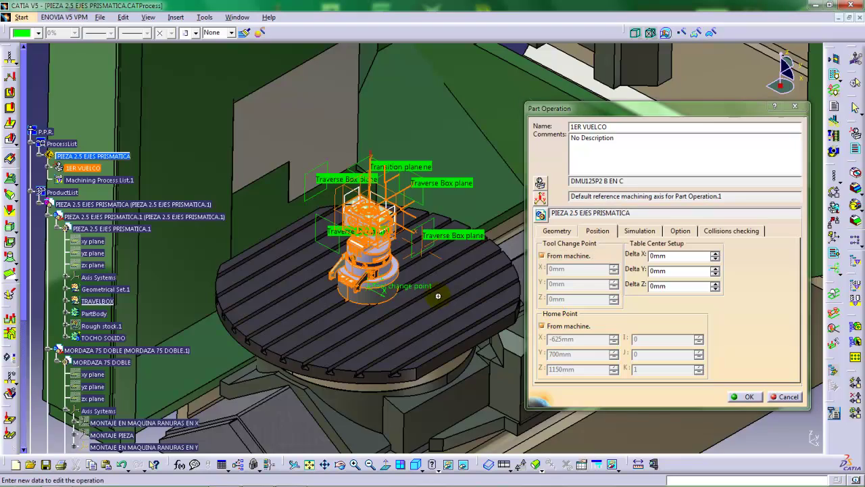
middle_drag(443, 298, 444, 254)
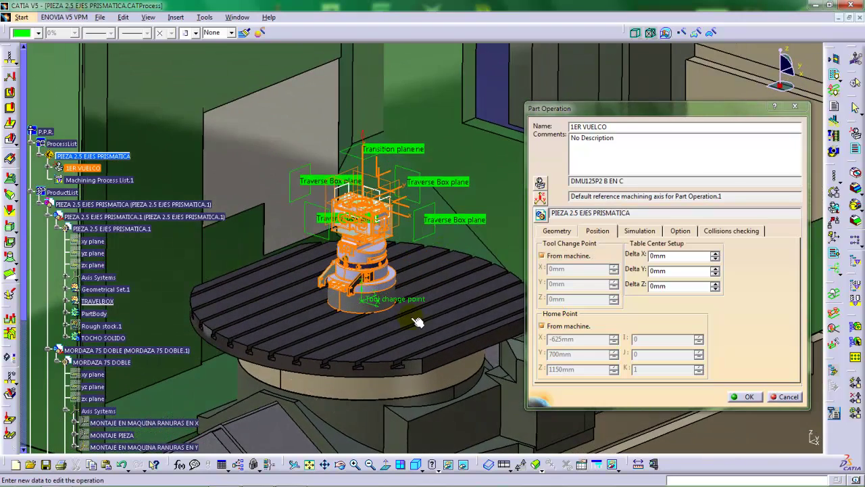
middle_drag(417, 321, 440, 281)
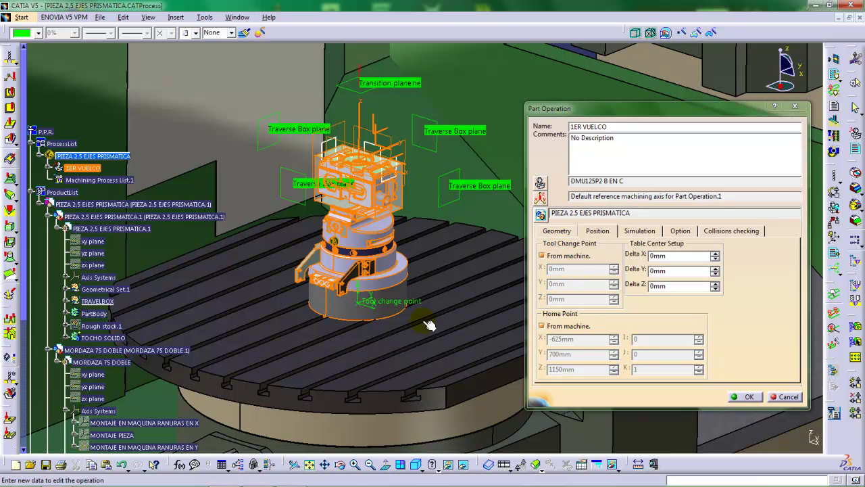
middle_drag(429, 324, 491, 319)
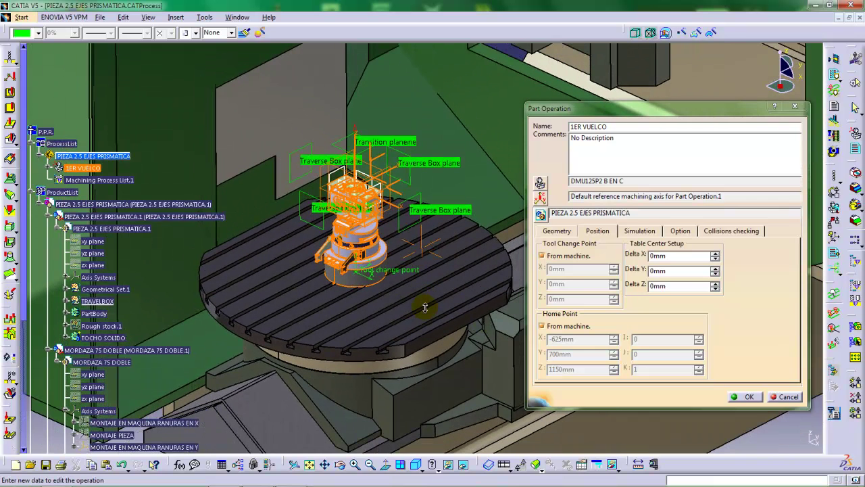
click(746, 397)
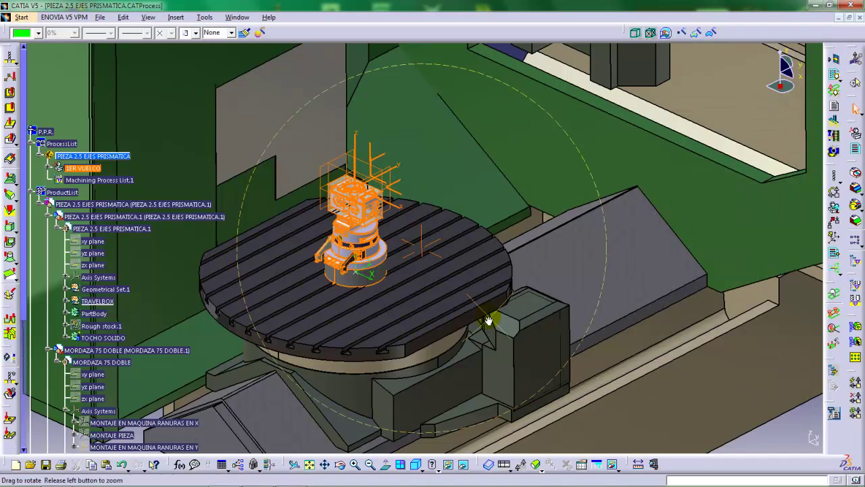
Reopen the 1ER VUELCO part operation and examine its tool change point and home point coordinates against the machine model
middle_drag(498, 318, 429, 372)
middle_click(429, 373)
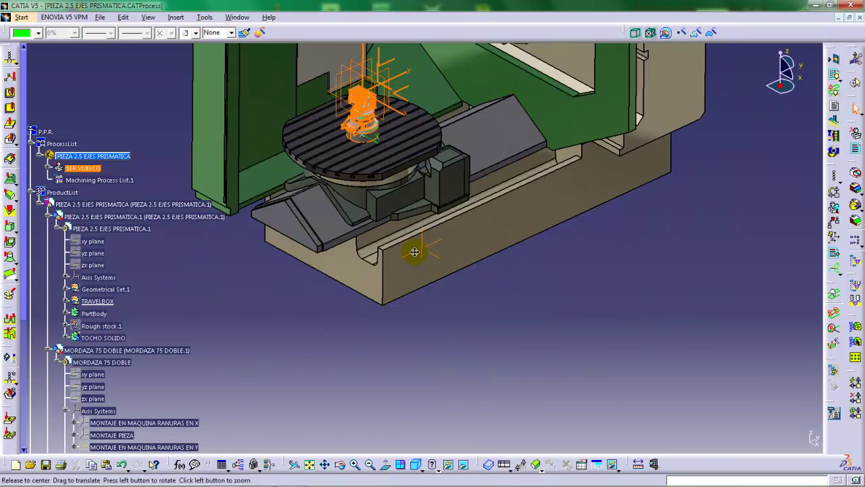
middle_drag(413, 251, 440, 376)
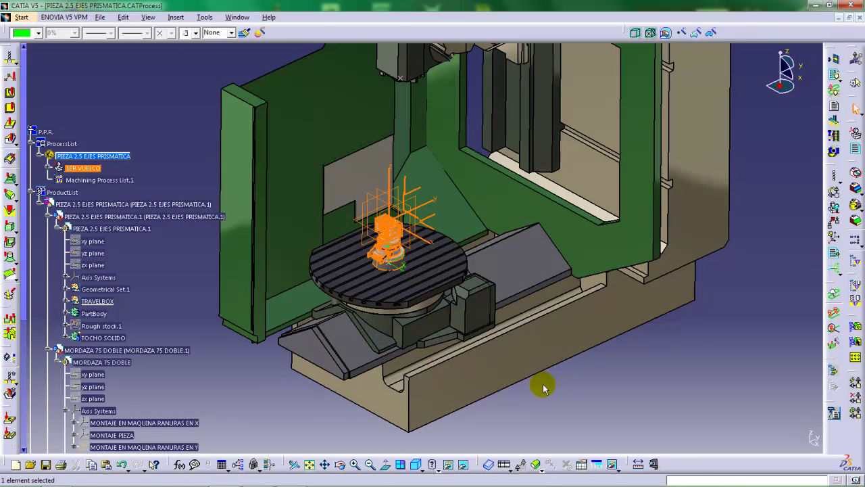
key(Escape)
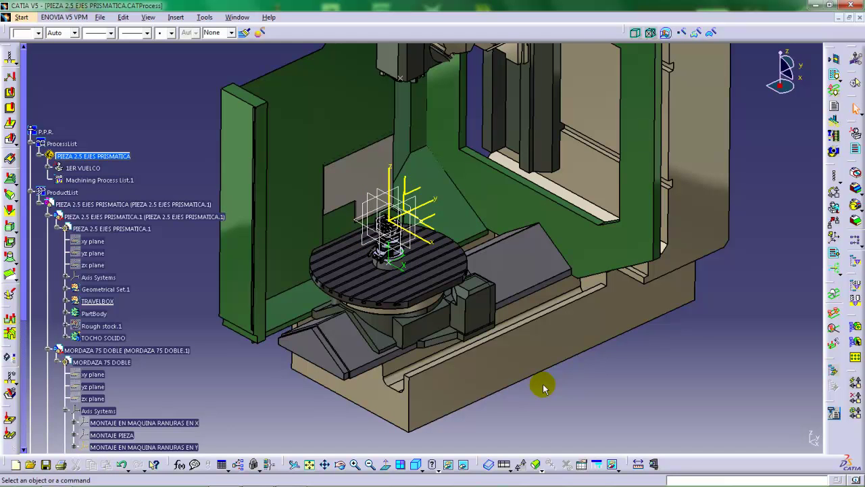
key(Home)
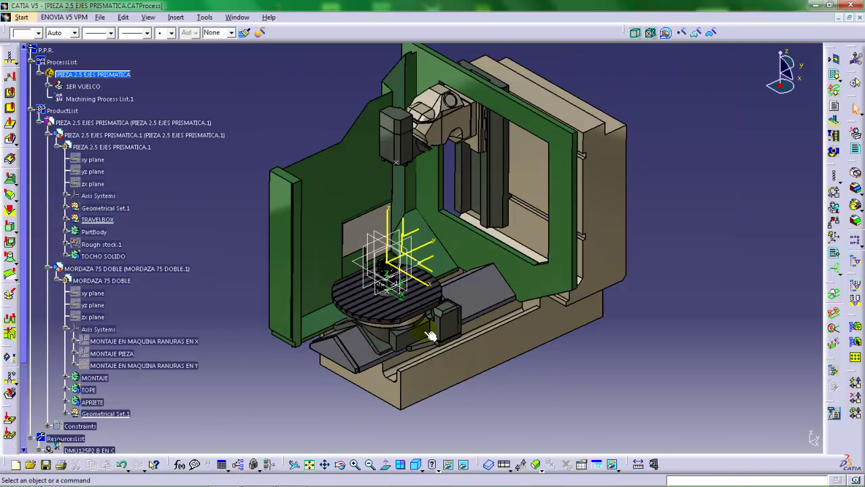
middle_drag(404, 297, 417, 293)
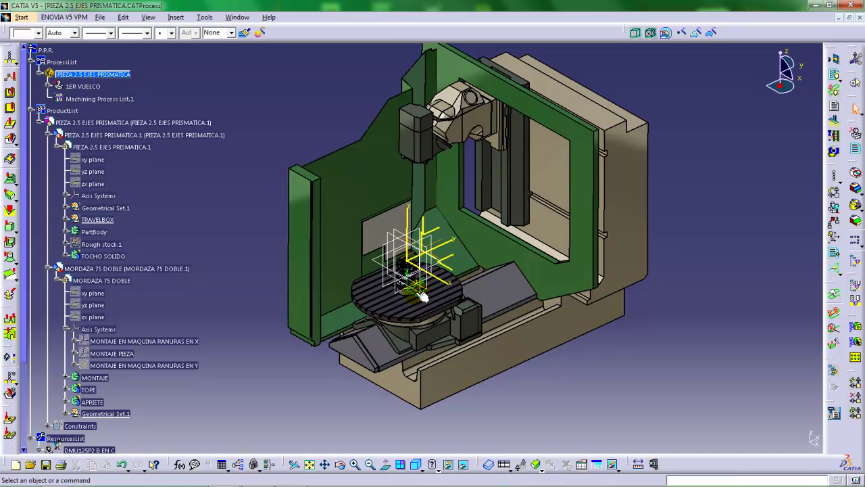
double_click(72, 86)
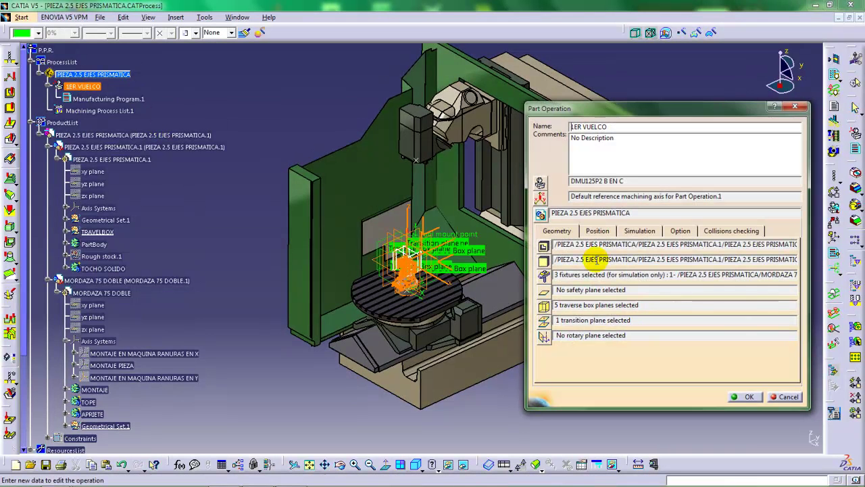
middle_drag(426, 315, 398, 325)
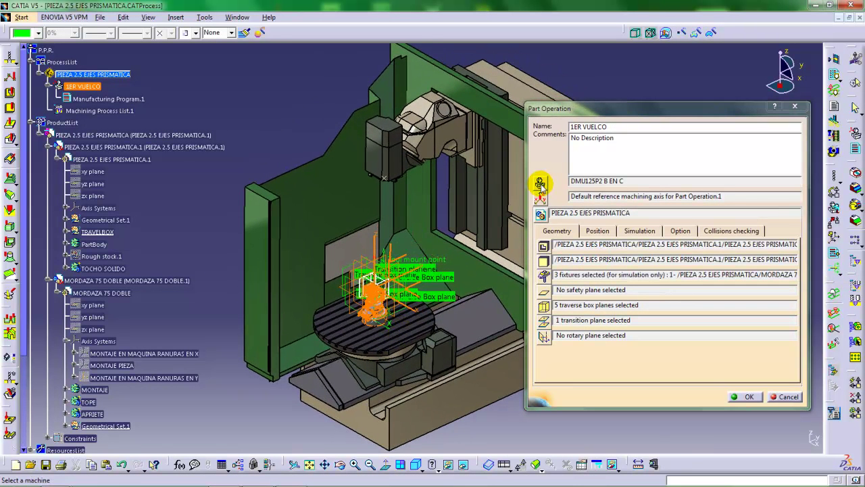
click(598, 230)
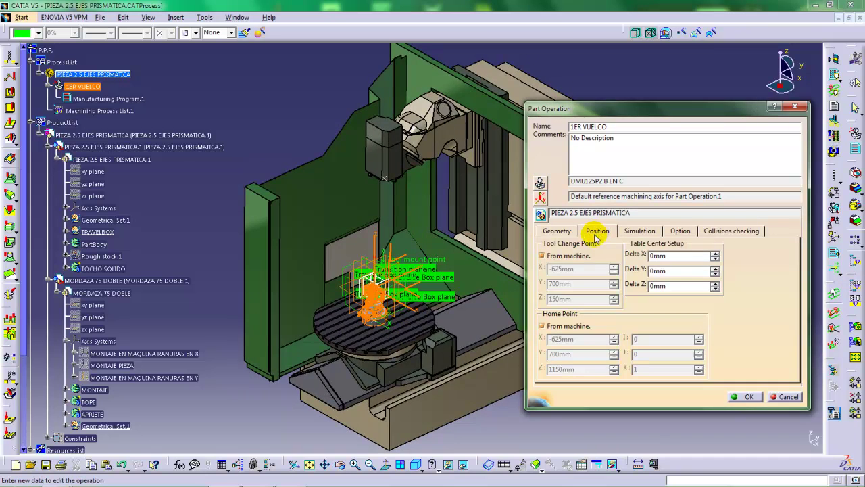
middle_drag(426, 327, 436, 260)
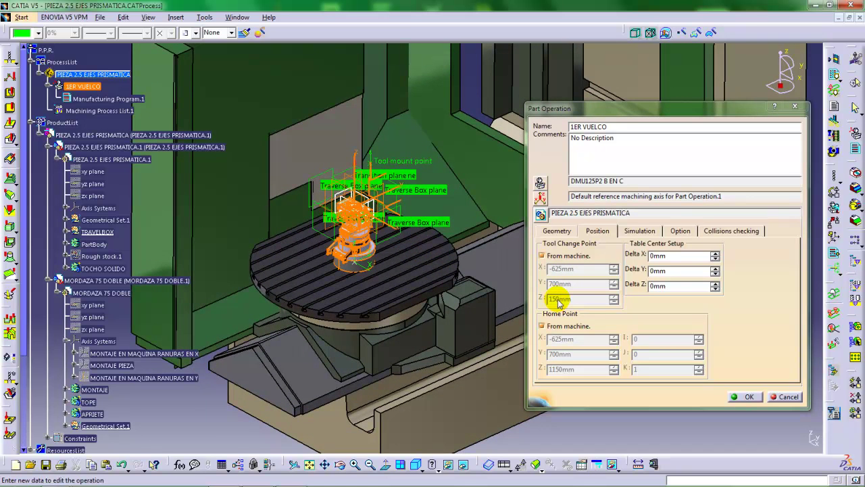
mouse_move(348, 290)
middle_down()
mouse_move(402, 277)
mouse_move(338, 292)
middle_up()
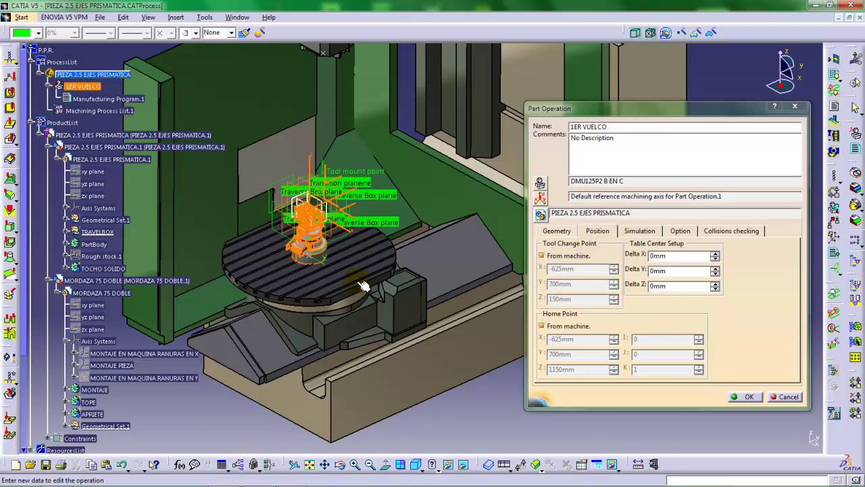
middle_drag(363, 286, 356, 258)
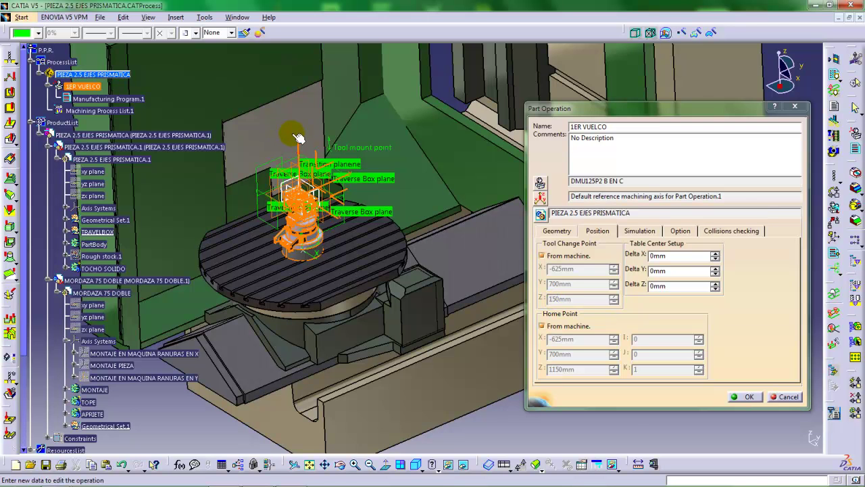
middle_drag(331, 257, 340, 296)
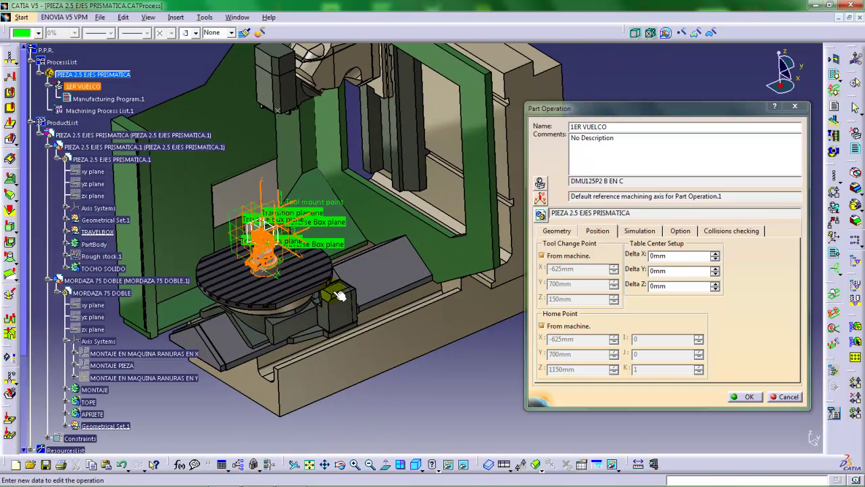
Set the part operation's stock accuracy for simulation to 0.01 mm
click(641, 230)
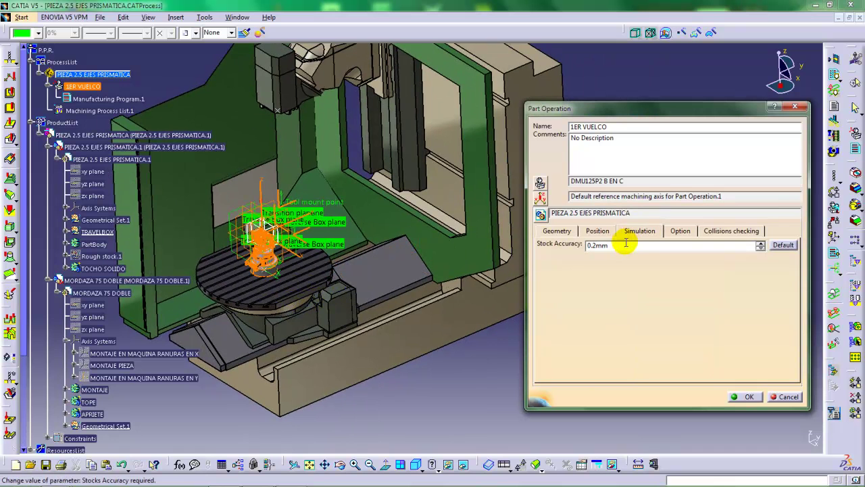
double_click(607, 246)
text(01)
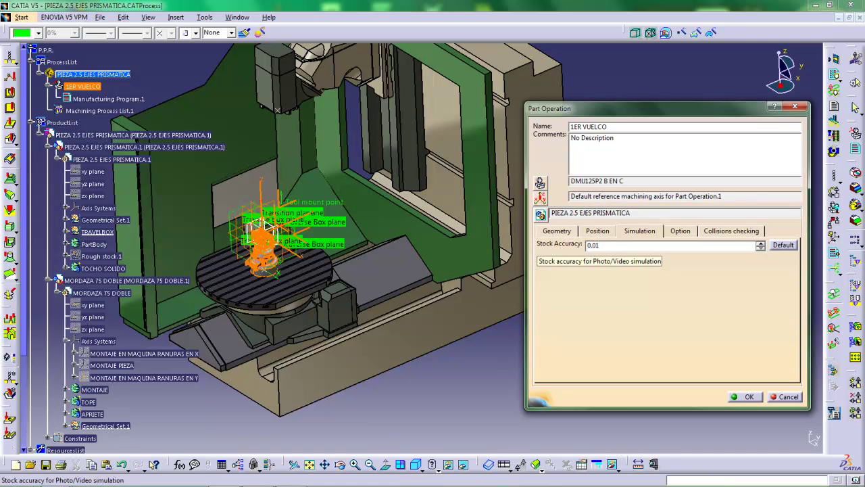
Activate collision checking on both the design part and the fixtures, and confirm the part operation
click(680, 231)
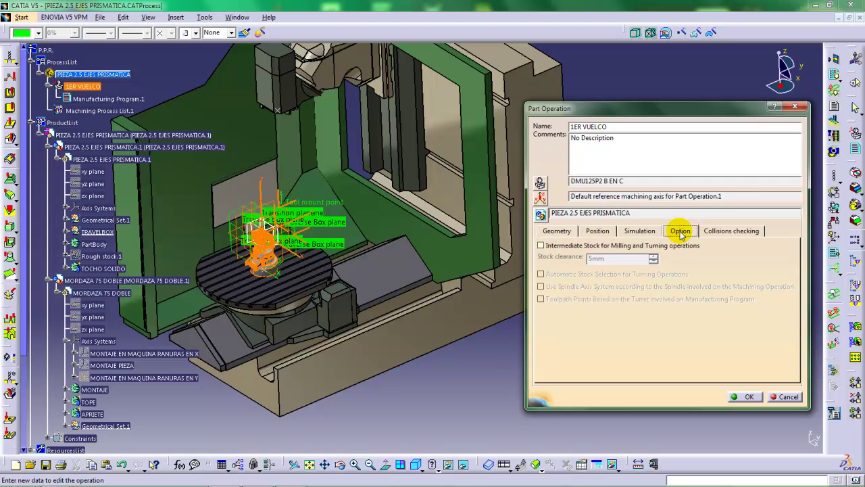
click(714, 230)
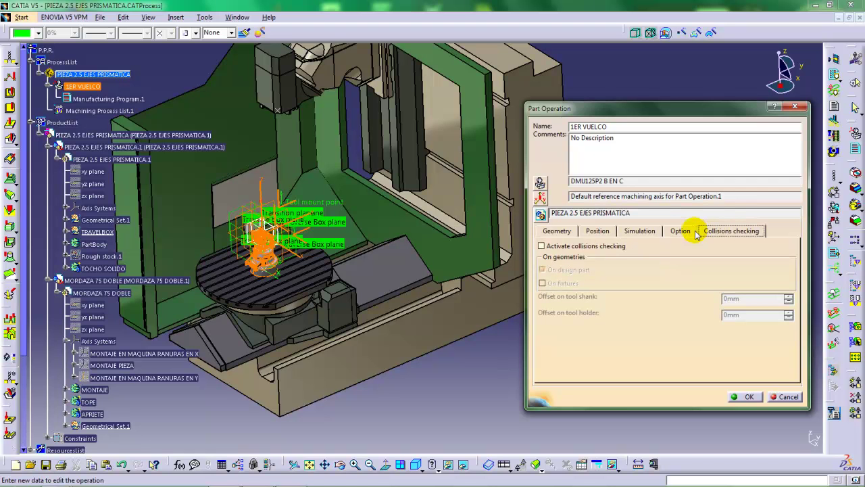
click(575, 247)
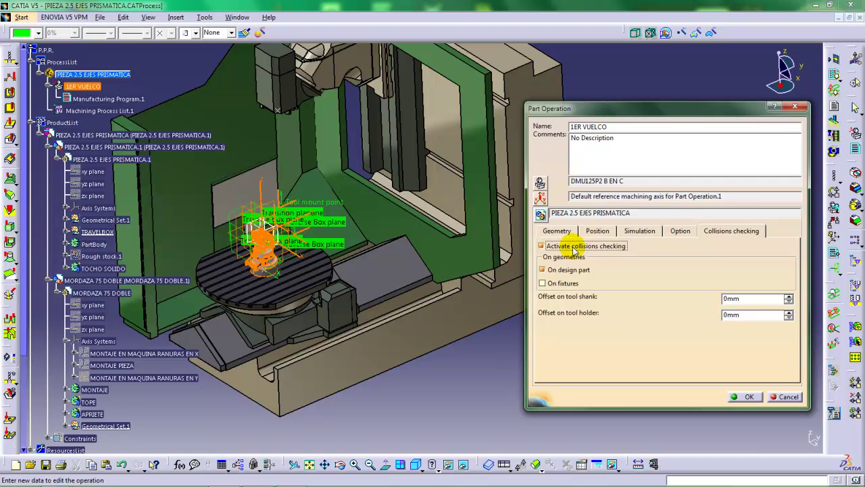
click(553, 284)
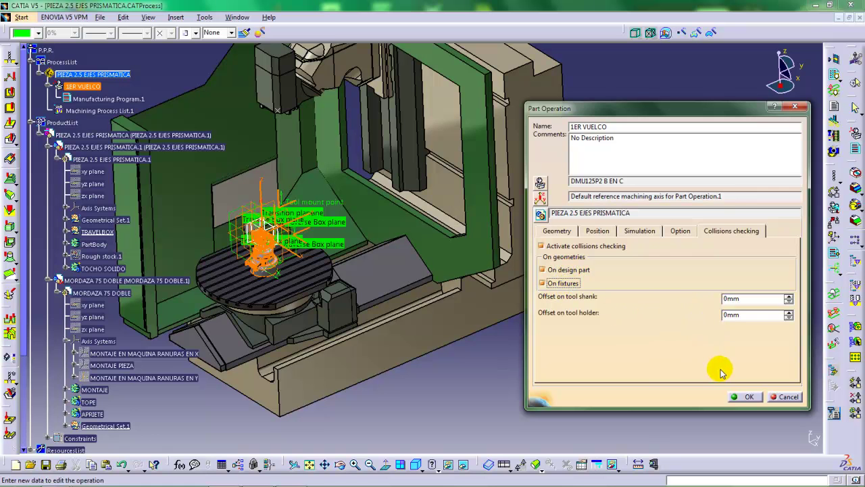
click(748, 396)
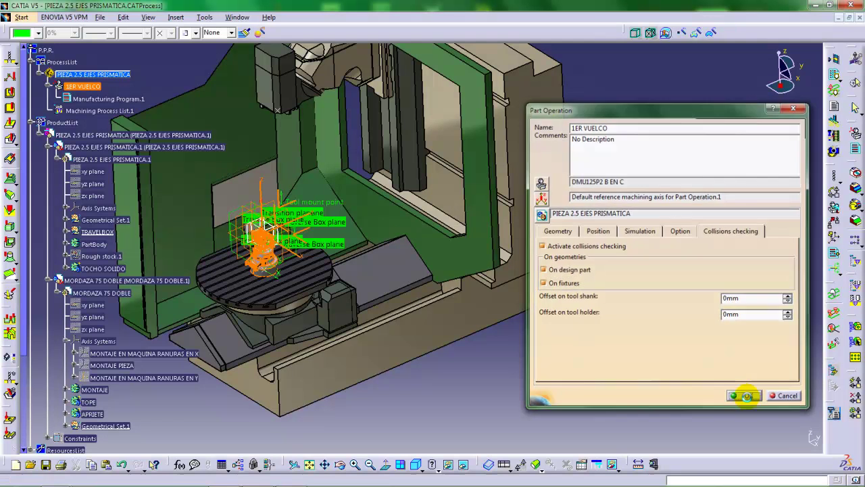
Hide the five TRAVELBOX planes displayed around the part and vise on the rotary table, one after another
middle_drag(443, 296, 468, 281)
click(586, 384)
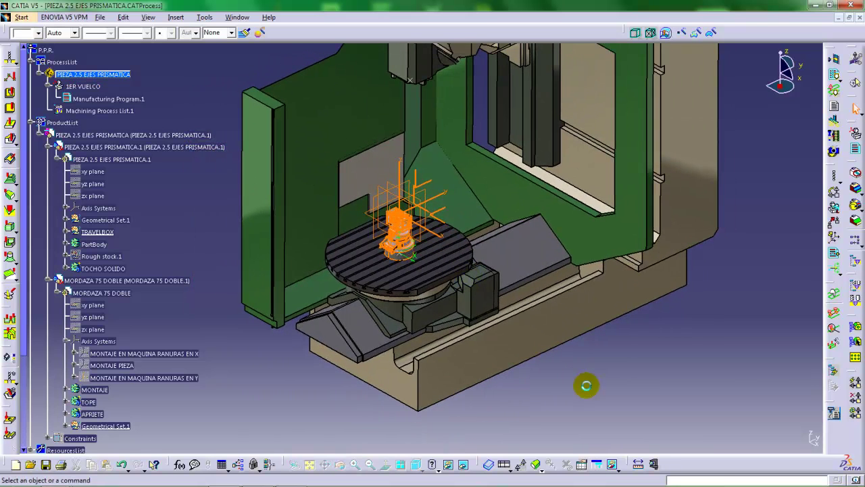
middle_drag(435, 312, 460, 256)
right_click(470, 248)
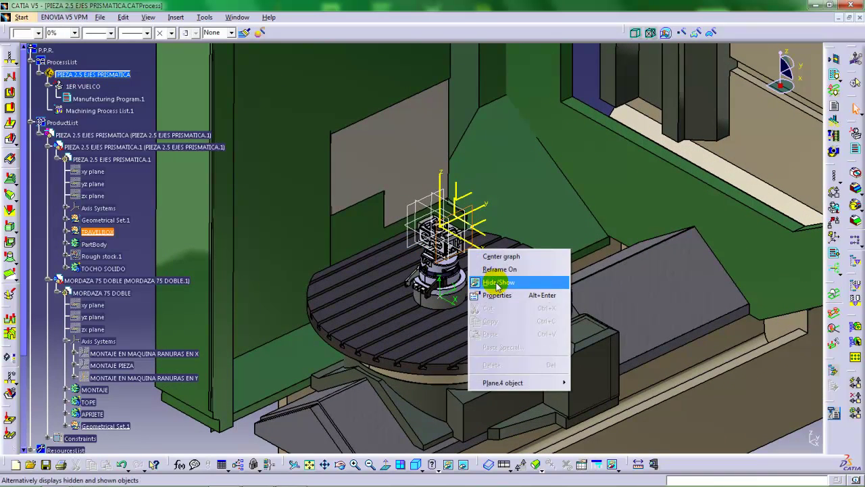
click(497, 283)
right_click(465, 250)
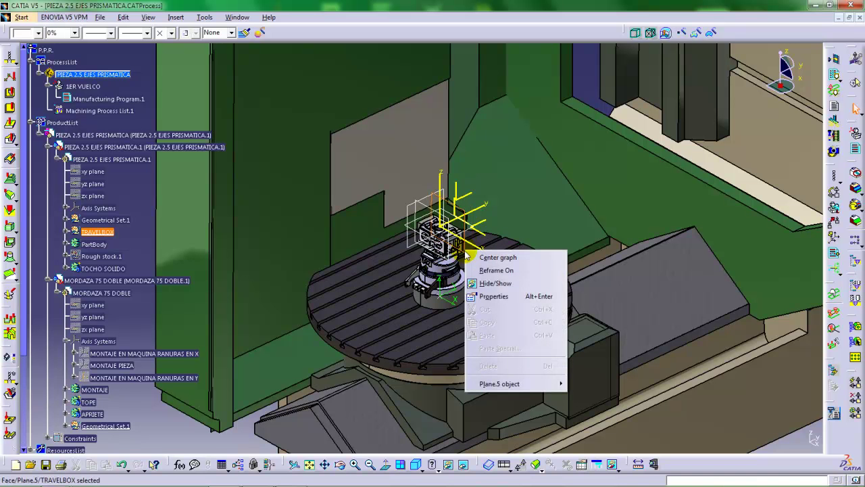
click(490, 284)
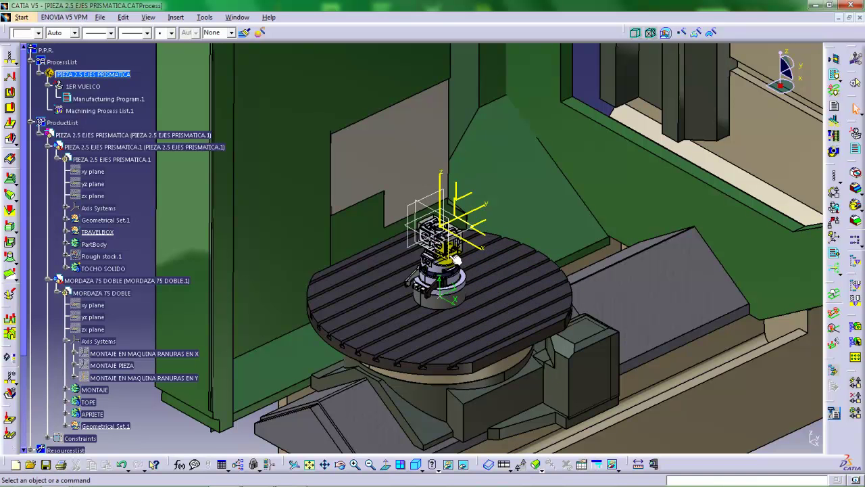
right_click(450, 258)
click(475, 292)
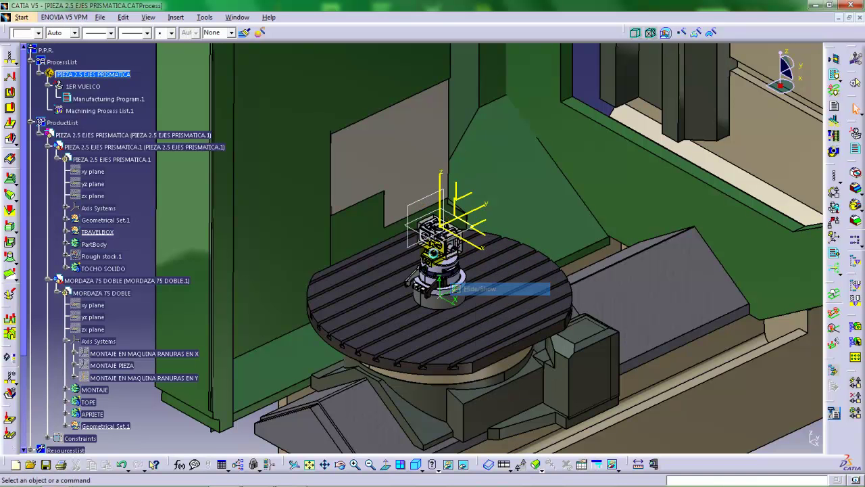
right_click(421, 215)
click(445, 250)
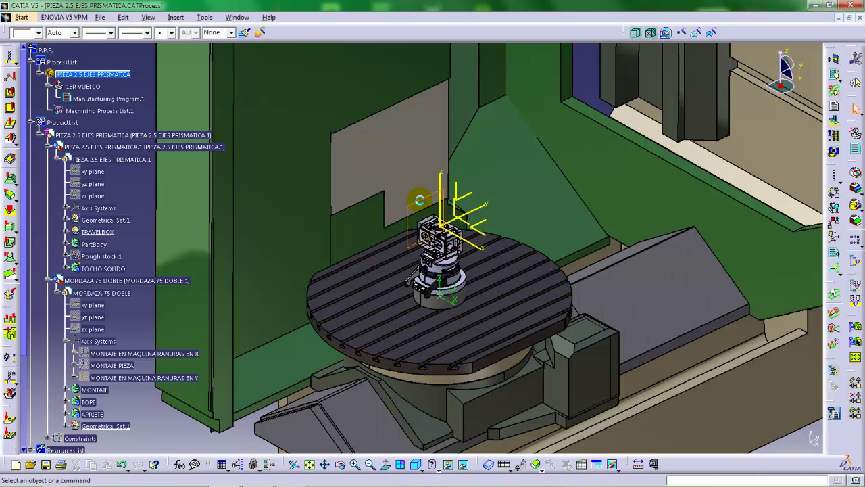
right_click(419, 201)
click(445, 238)
Select Manufacturing Program.1 under the 1ER VUELCO part operation
middle_drag(429, 274, 446, 302)
middle_drag(324, 223, 339, 240)
click(91, 99)
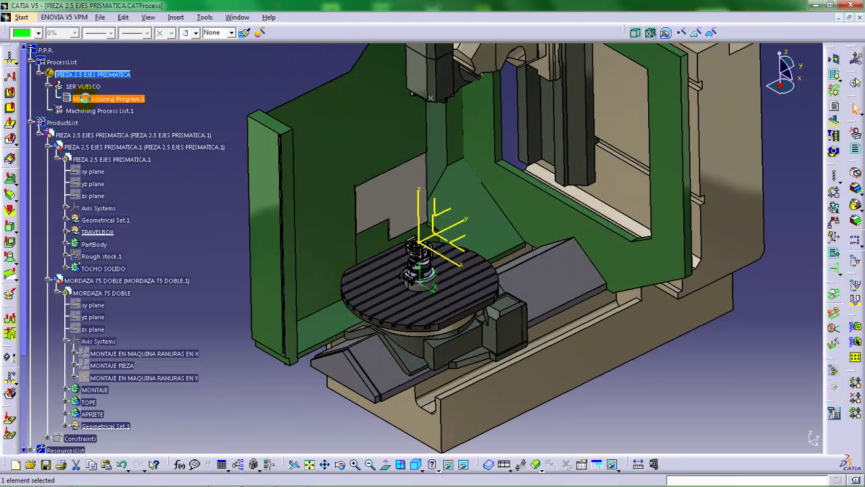
right_click(87, 99)
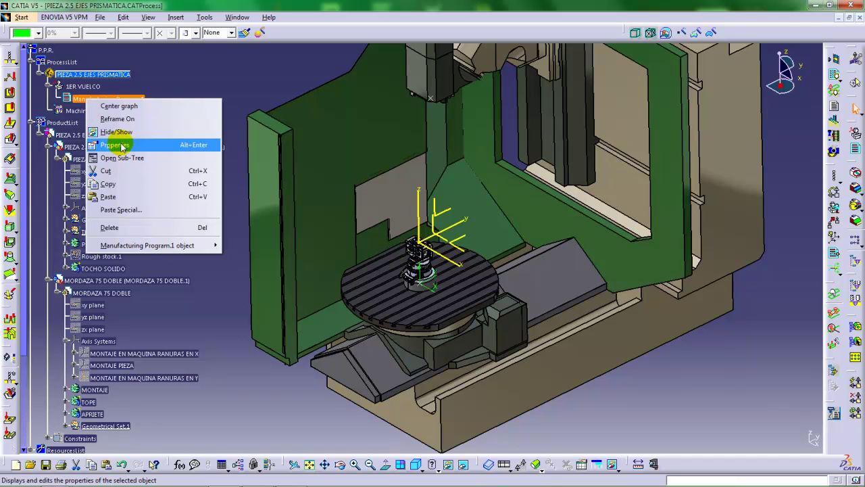
click(205, 80)
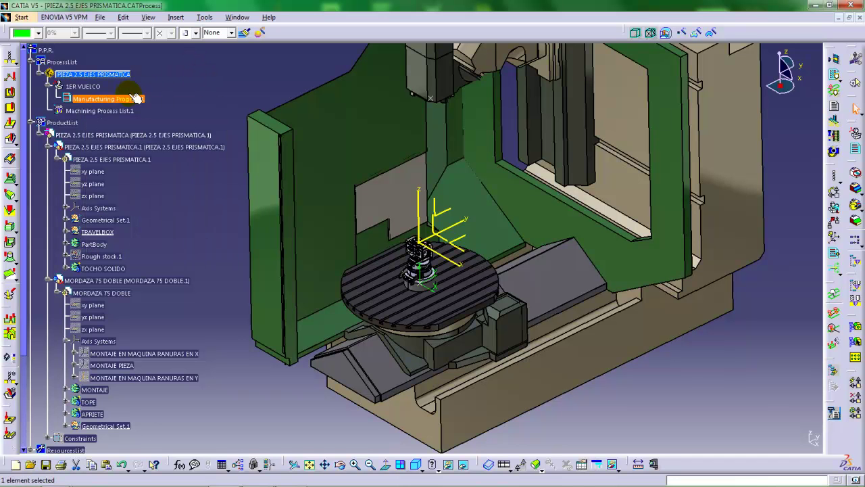
click(173, 85)
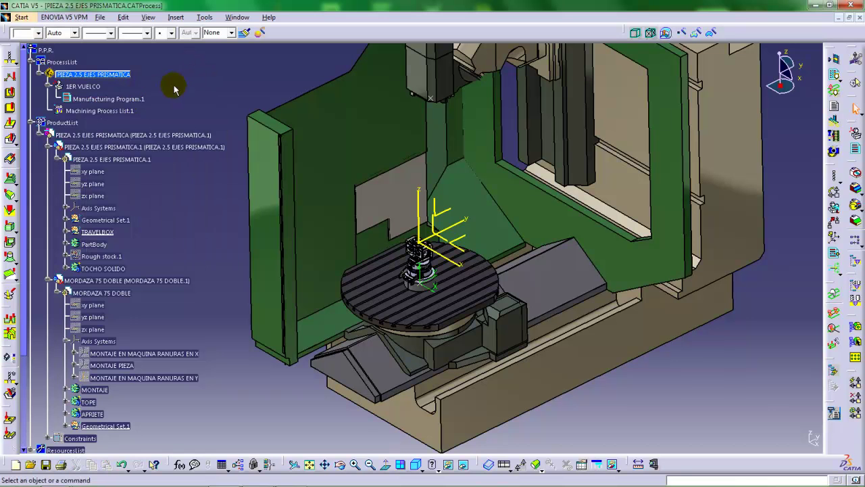
Rename the manufacturing program under 1ER VUELCO as A
double_click(127, 99)
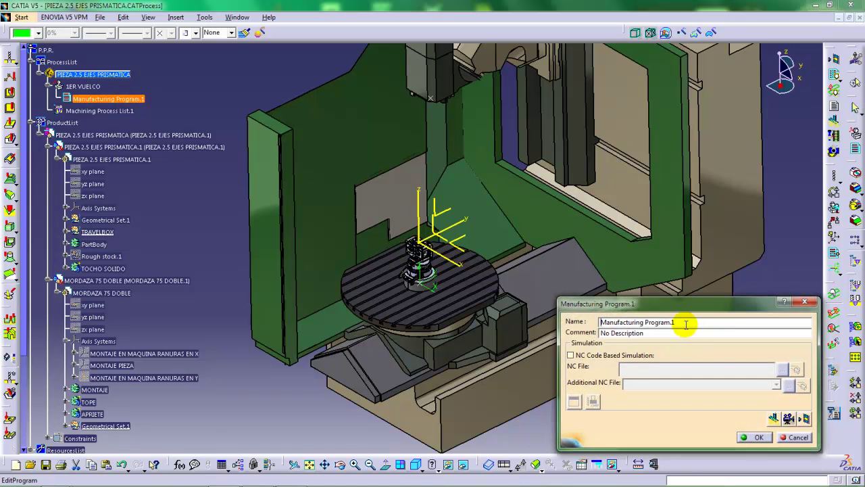
triple_click(690, 323)
text(A)
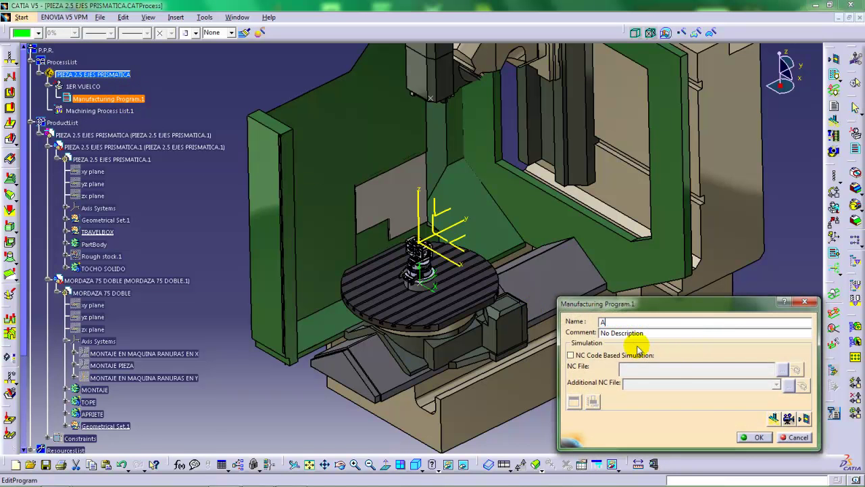
click(755, 437)
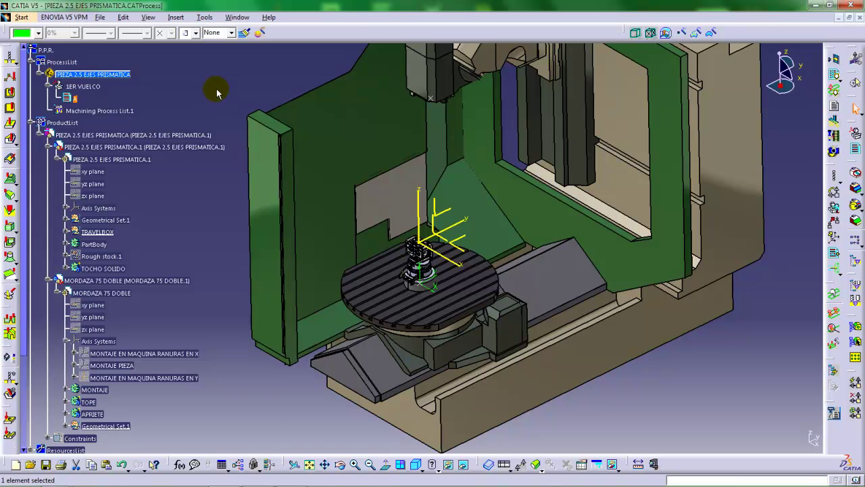
middle_drag(411, 212, 417, 252)
click(419, 249)
middle_drag(374, 128, 346, 122)
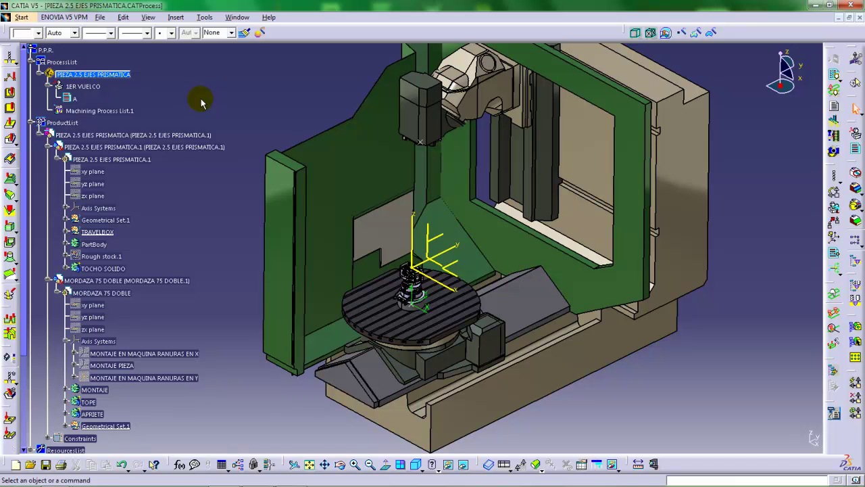
click(833, 240)
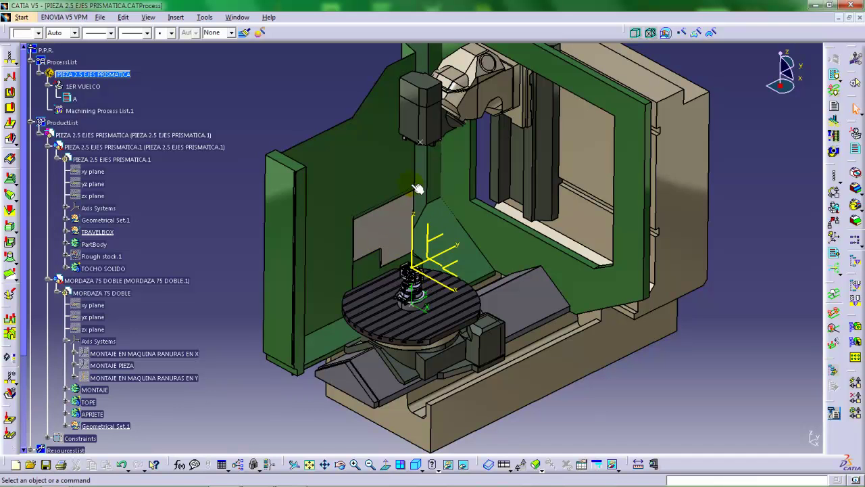
click(181, 135)
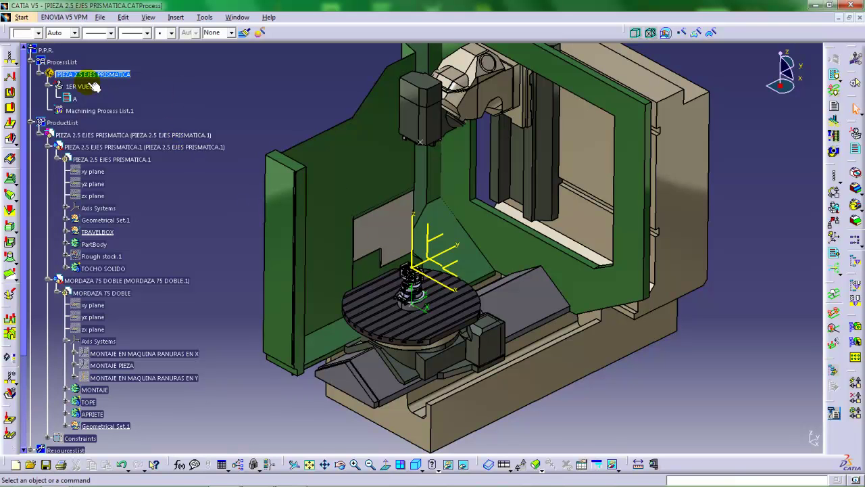
Create a machining axis named Machining Axis System.2 on the axis system at the top of the part and hide it
mouse_move(95, 89)
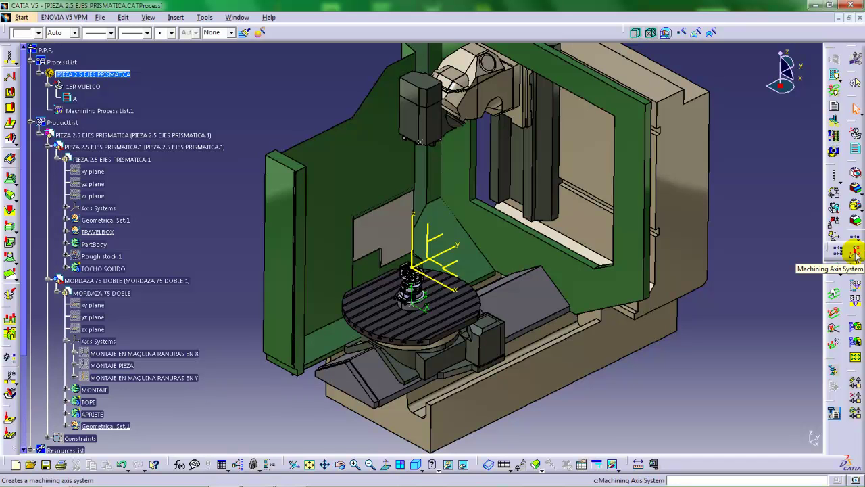
click(855, 252)
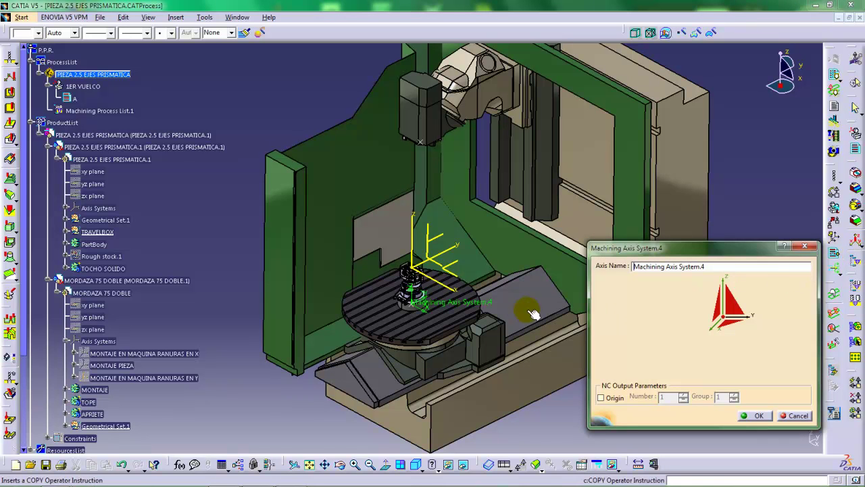
click(703, 267)
key(BackSpace)
text(2)
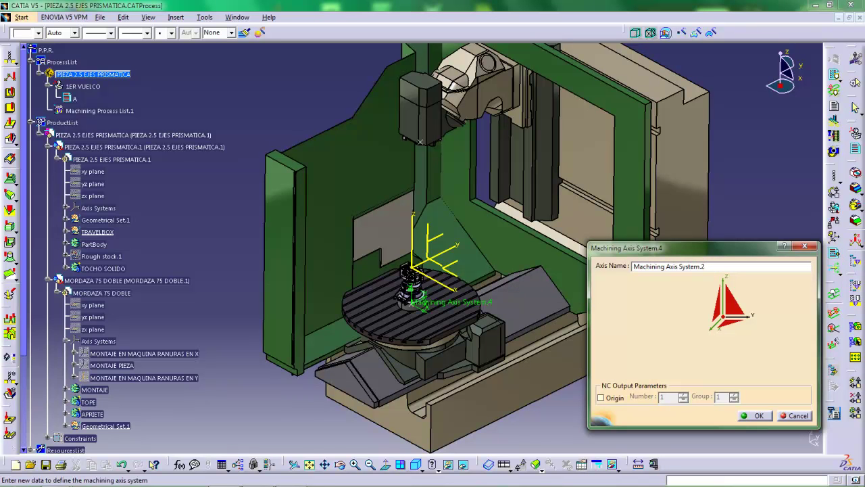
click(731, 304)
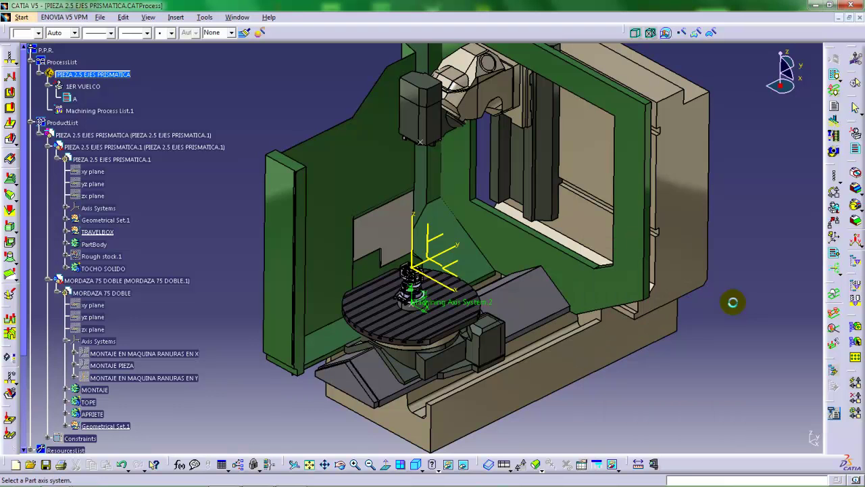
click(459, 268)
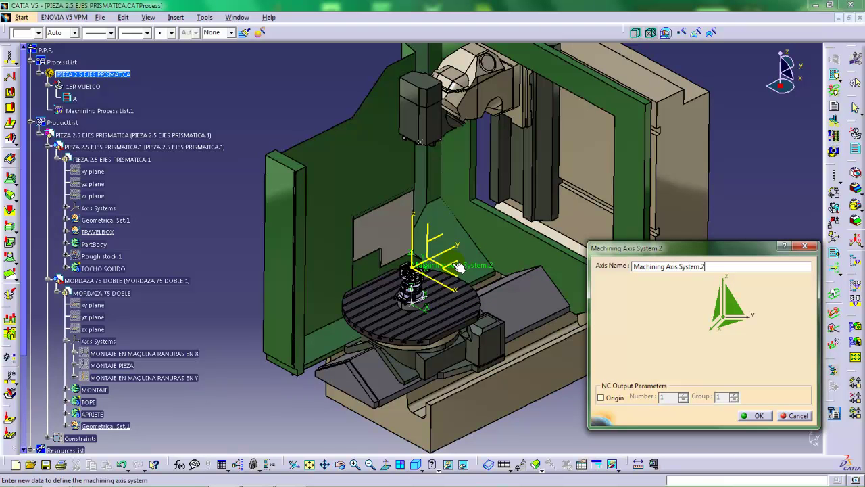
click(760, 416)
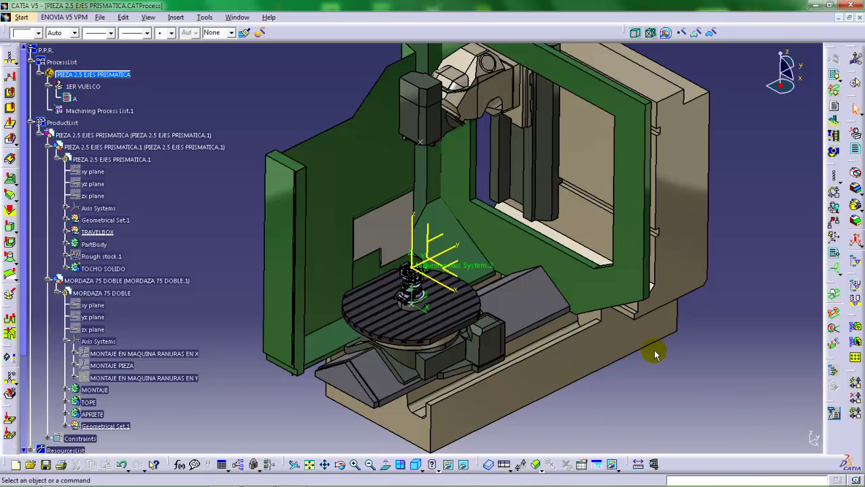
right_click(468, 267)
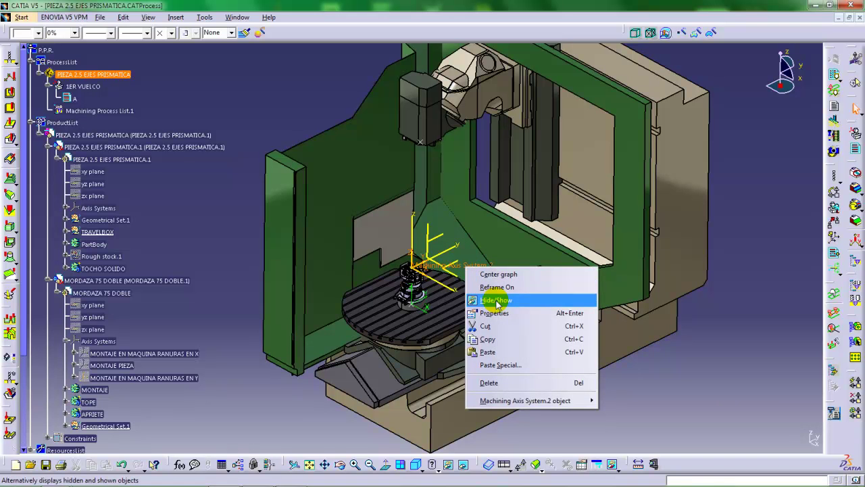
click(497, 300)
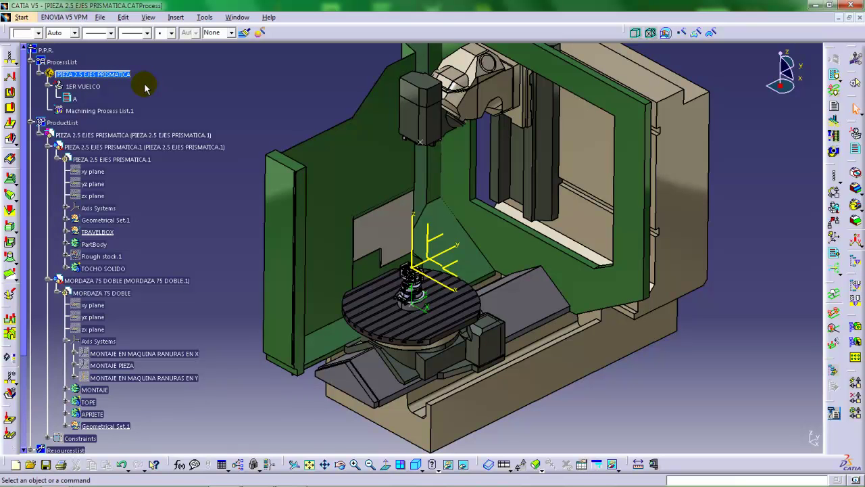
Hide the TOCHO SOLIDO stock body of the part
middle_drag(365, 195, 373, 233)
click(357, 240)
click(358, 249)
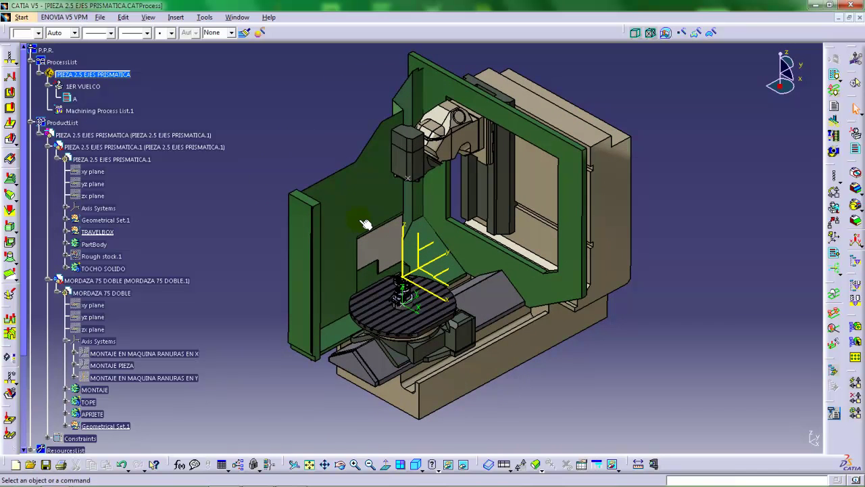
right_click(102, 269)
click(125, 306)
middle_drag(418, 334, 485, 208)
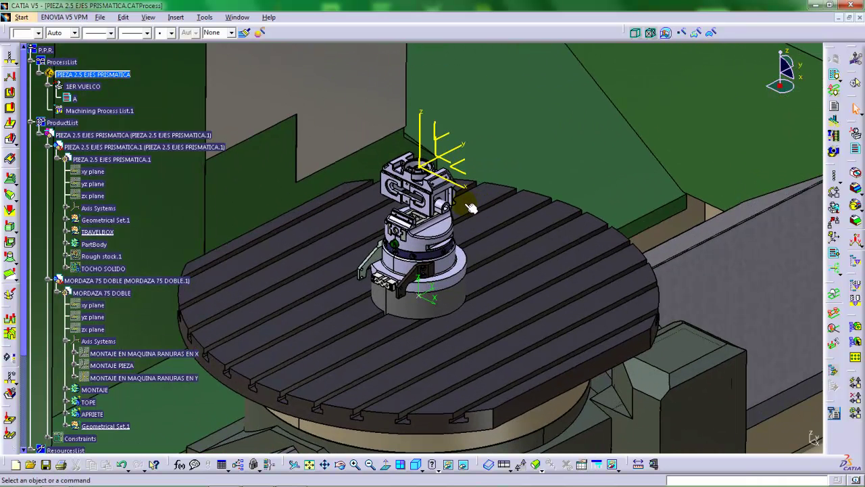
middle_drag(471, 208, 468, 212)
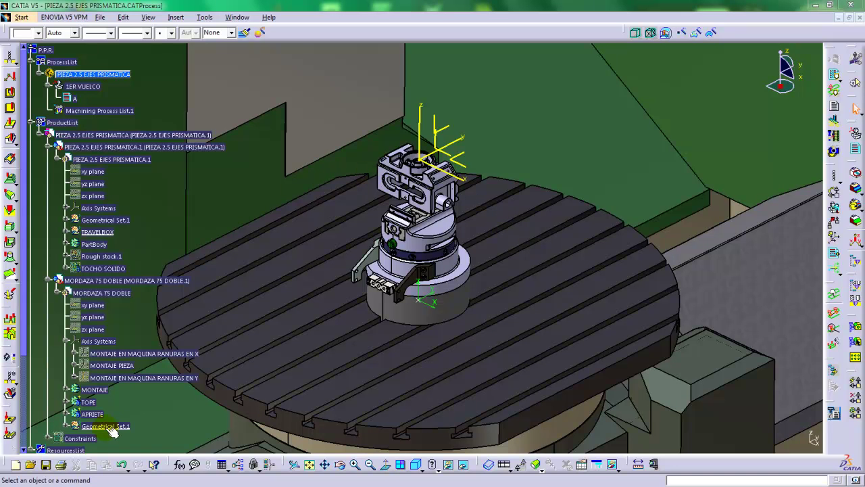
Hide the MORDAZA 75 DOBLE vise and the DMU125P2 B EN C machine
click(49, 280)
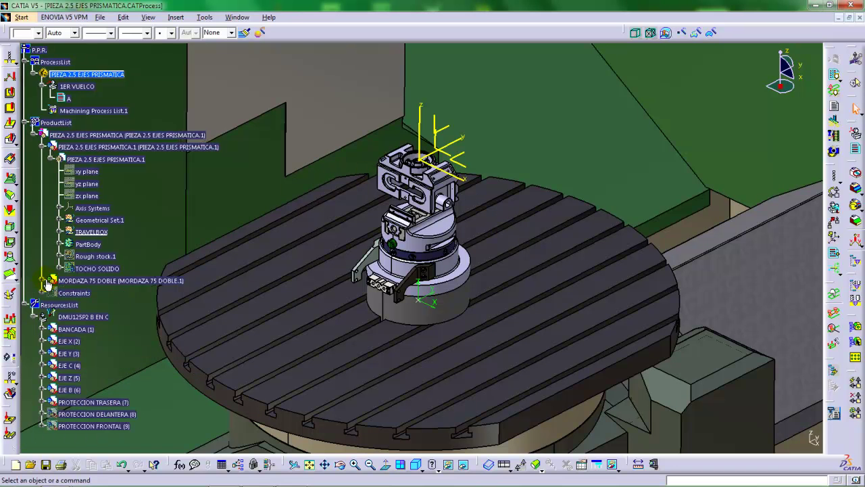
right_click(73, 283)
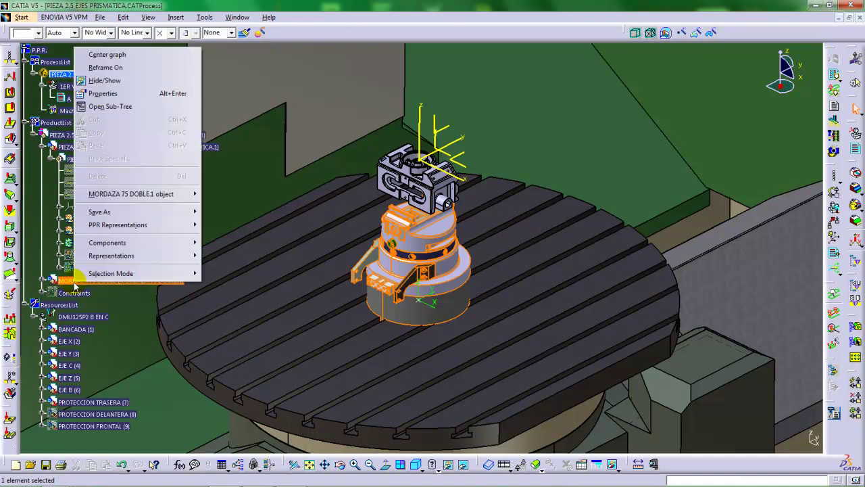
click(108, 81)
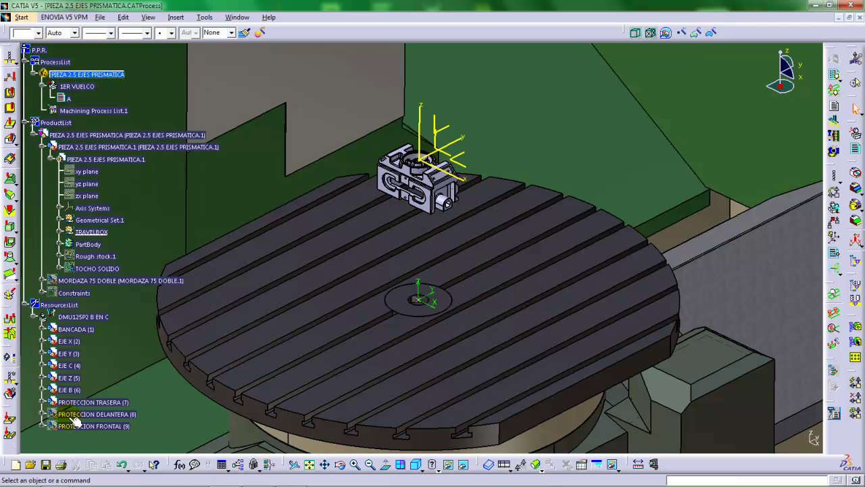
click(40, 316)
right_click(77, 317)
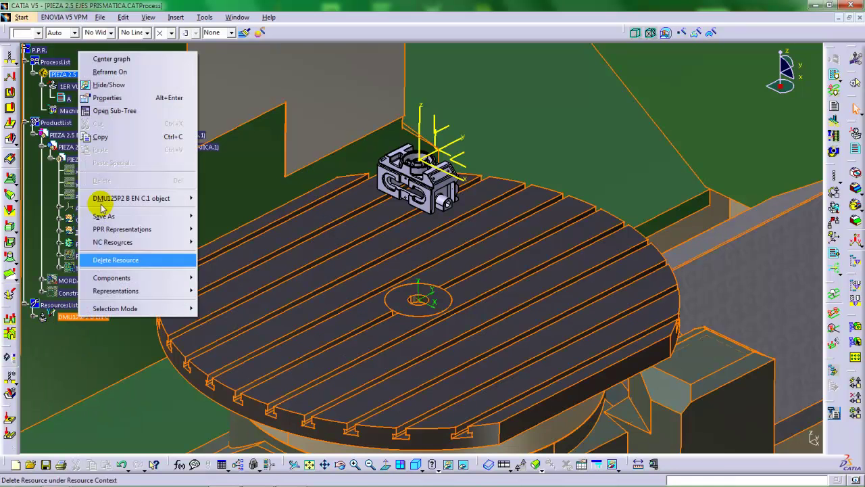
click(124, 88)
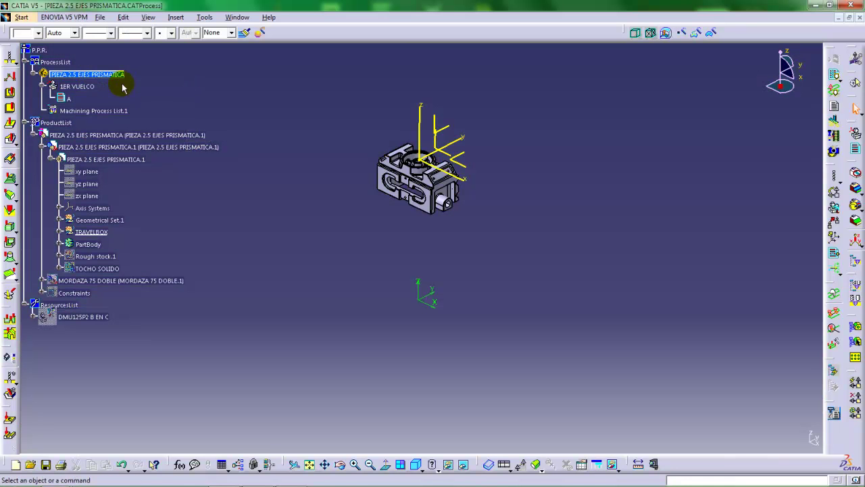
Fit the isolated part in the view and examine its top pockets, side slots and holes from several angles
click(309, 464)
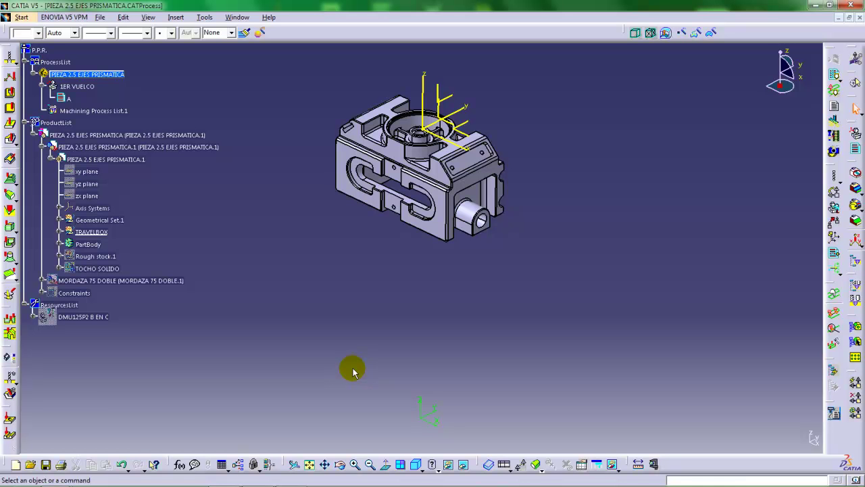
middle_drag(429, 291, 389, 318)
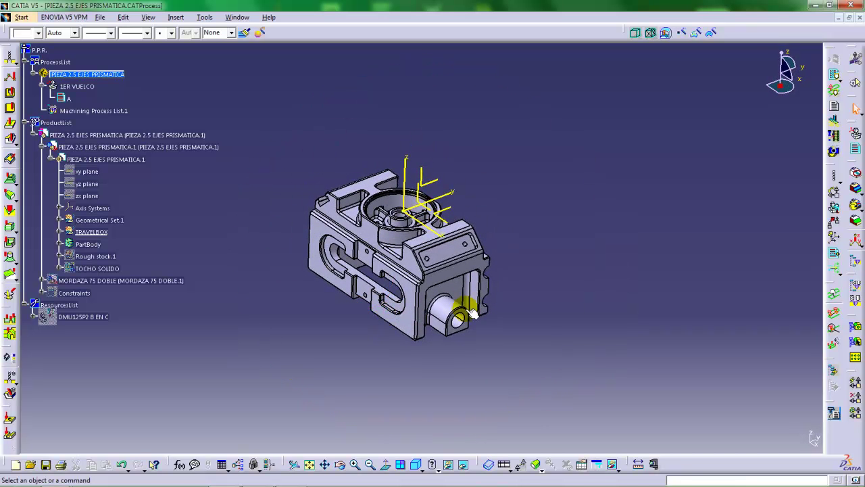
middle_drag(461, 315, 357, 290)
middle_drag(318, 174, 306, 233)
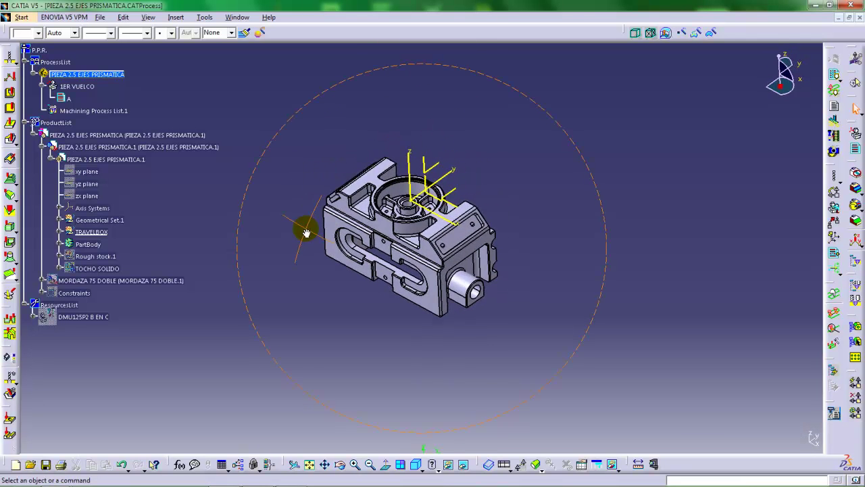
middle_drag(376, 216, 397, 171)
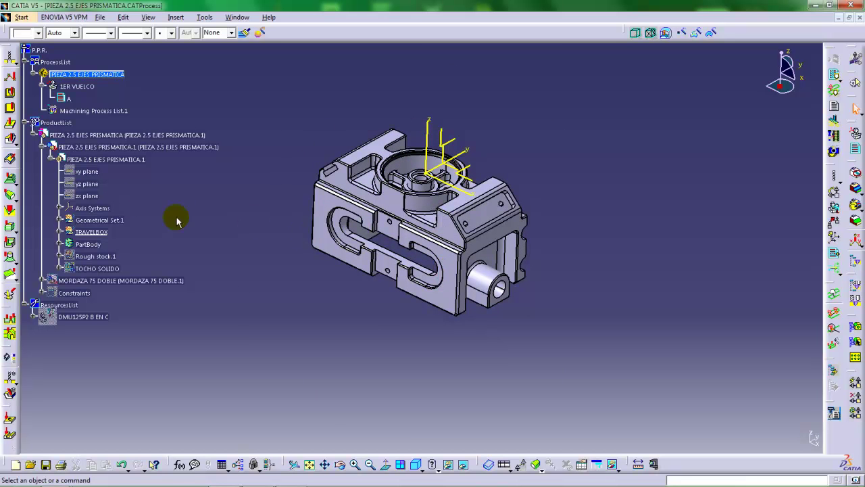
middle_drag(444, 257, 474, 291)
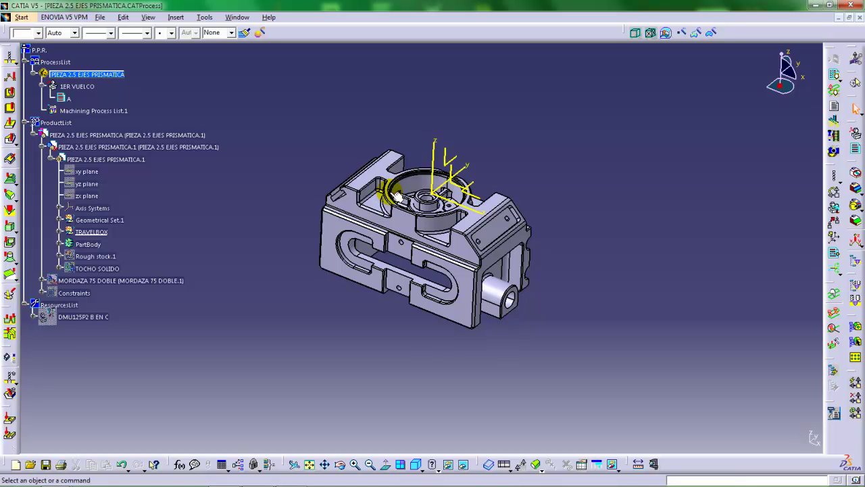
middle_drag(396, 182, 392, 181)
middle_drag(391, 190, 409, 172)
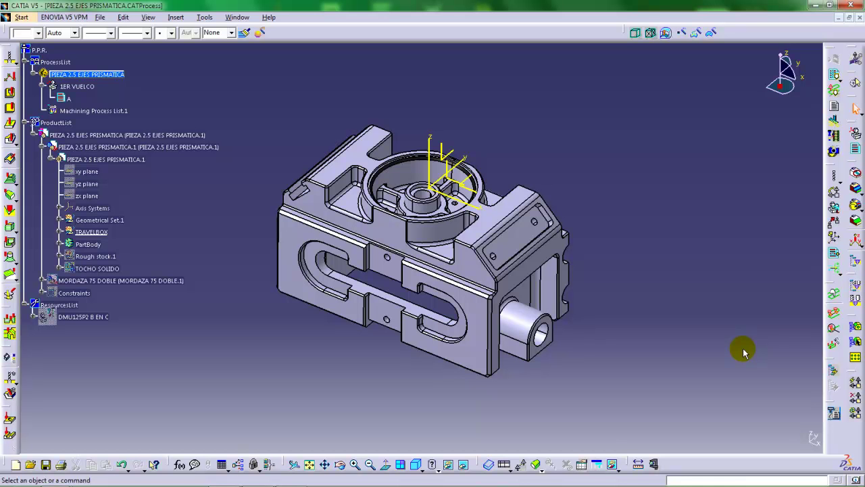
Review the options of Local Feature Recognition and Global Feature Recognition, closing each without recognizing any features
click(856, 344)
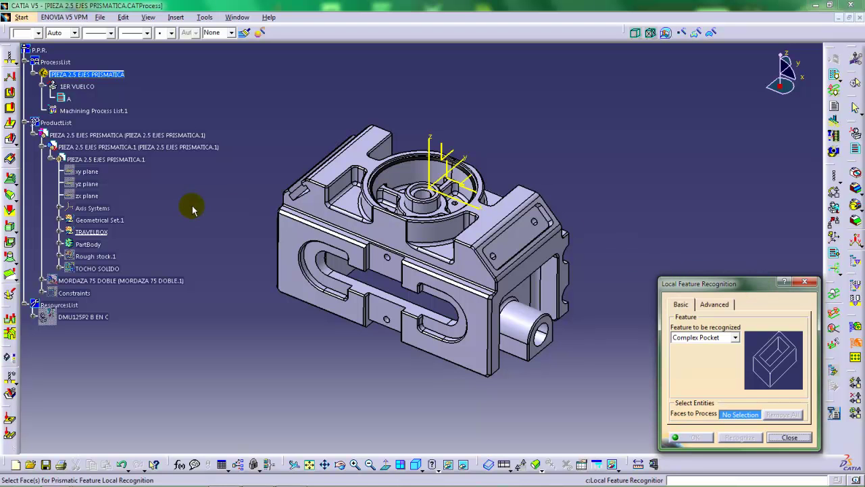
click(803, 282)
click(856, 329)
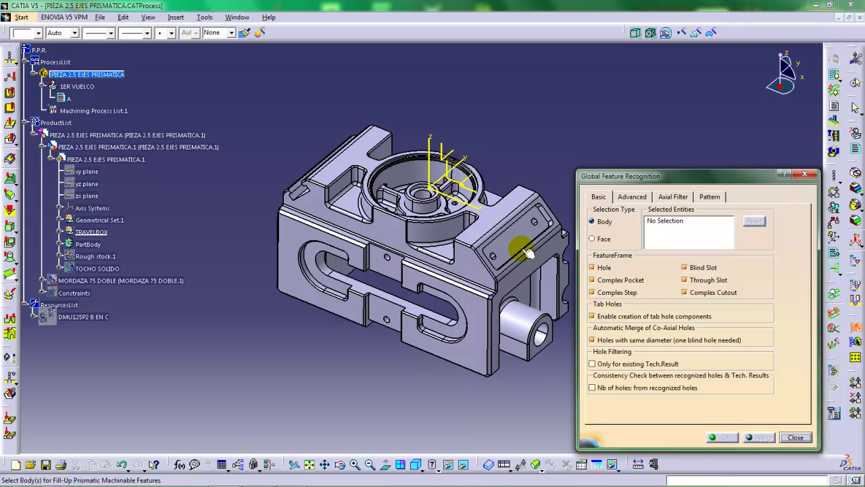
mouse_move(521, 233)
middle_down()
mouse_move(499, 246)
mouse_move(507, 239)
middle_up()
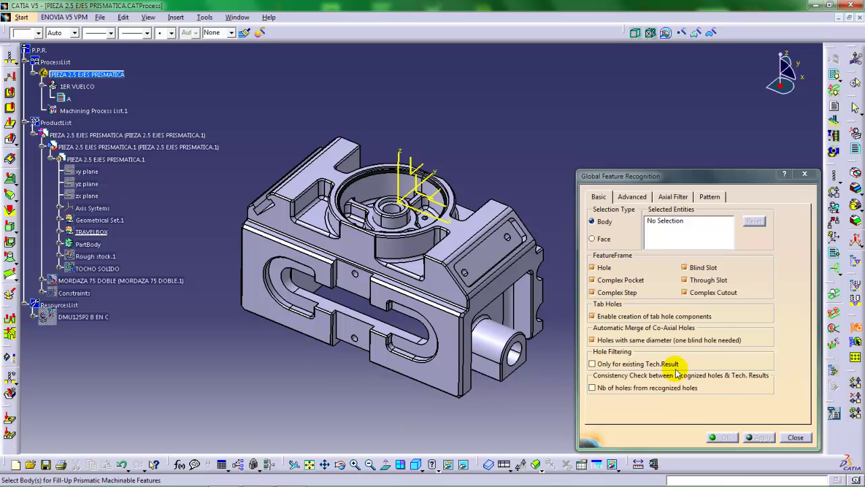
click(796, 437)
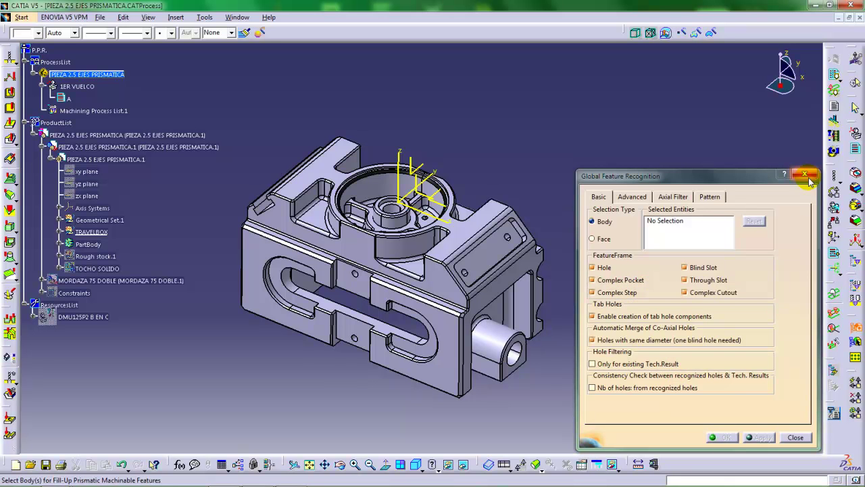
Review each feature type offered by Local Feature Recognition, from Hole to Complex Cutout, and close it without recognizing any features
click(856, 344)
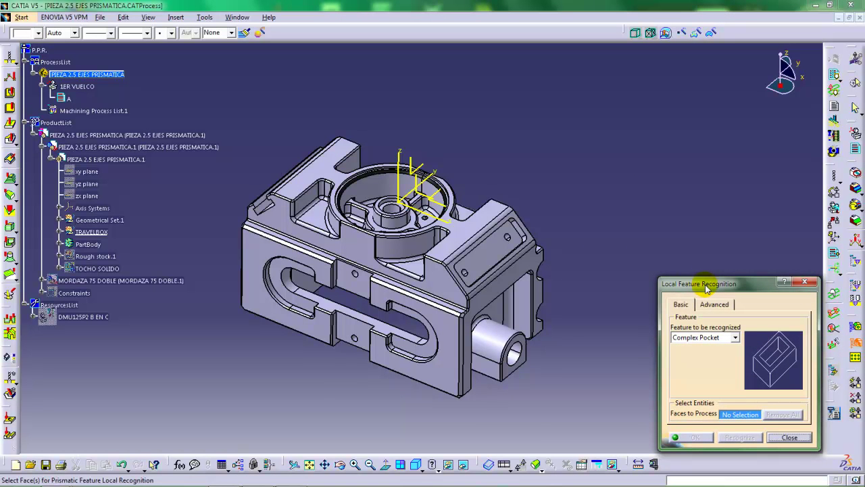
click(735, 338)
click(706, 347)
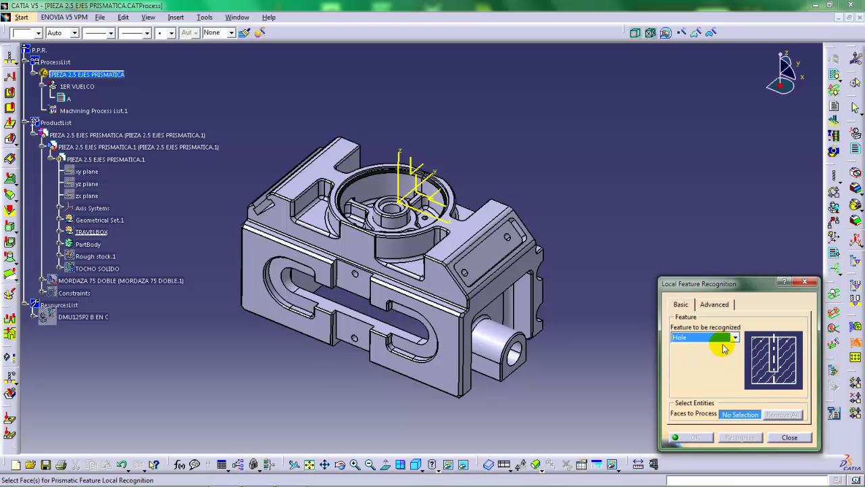
click(730, 337)
click(707, 355)
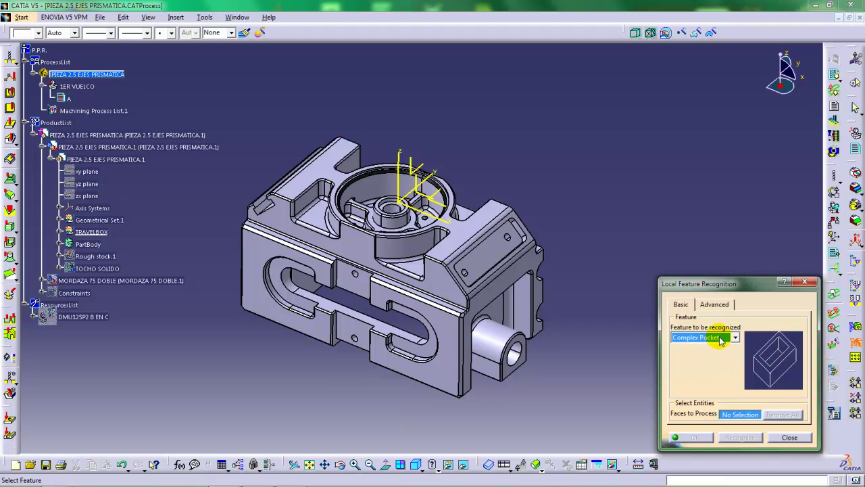
click(735, 338)
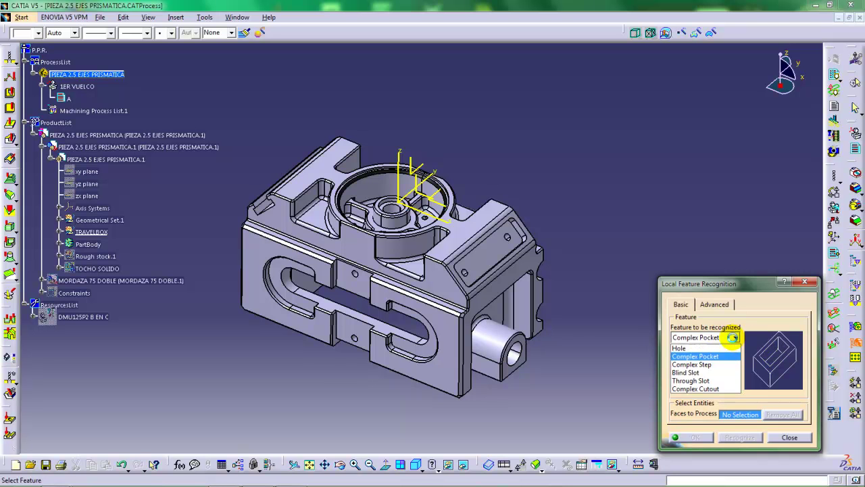
click(709, 353)
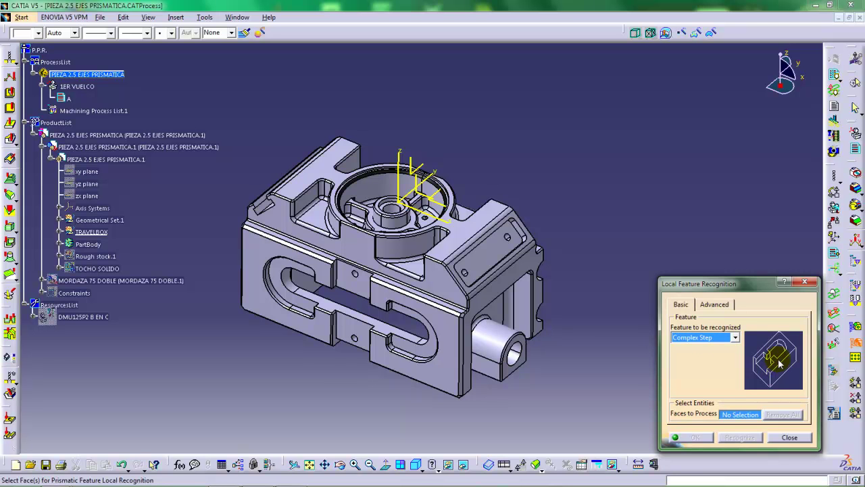
click(737, 338)
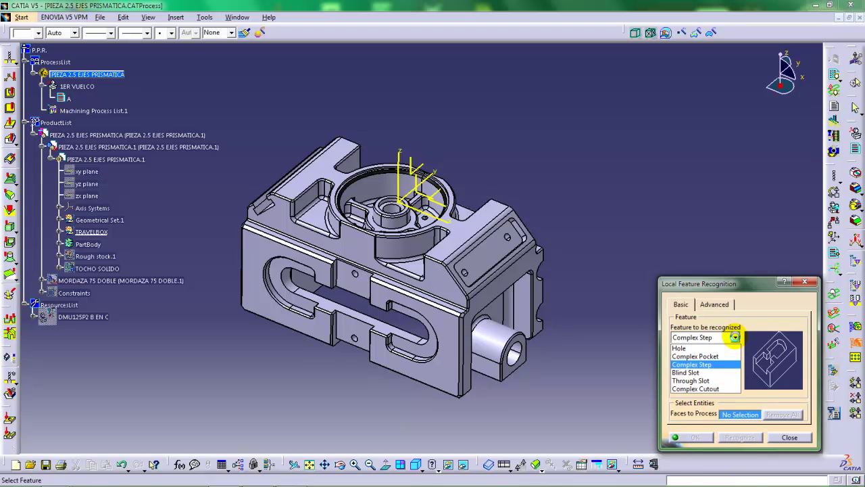
click(717, 368)
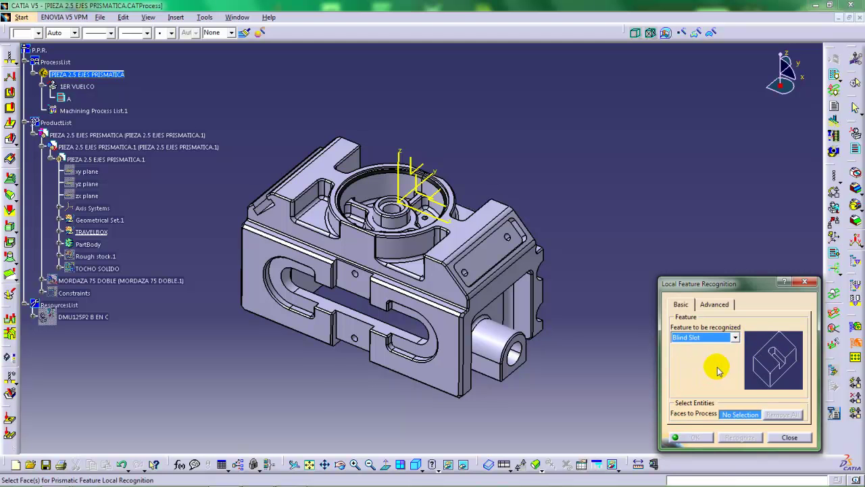
click(735, 337)
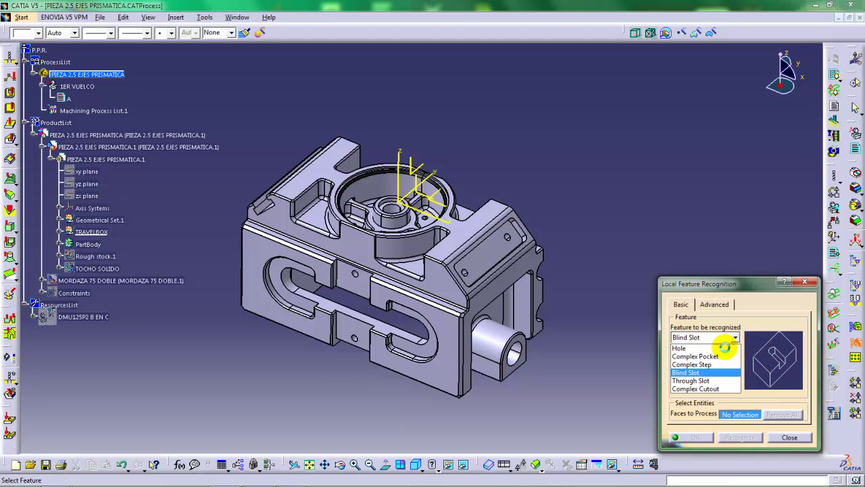
click(700, 380)
click(736, 339)
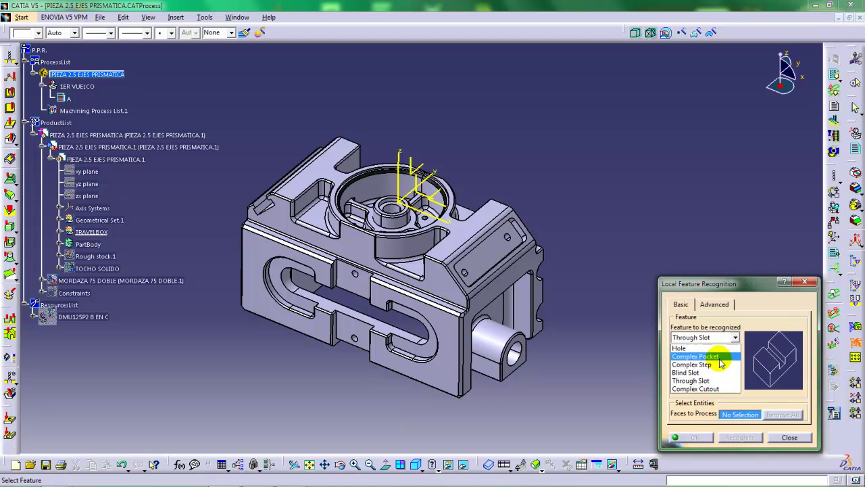
click(703, 385)
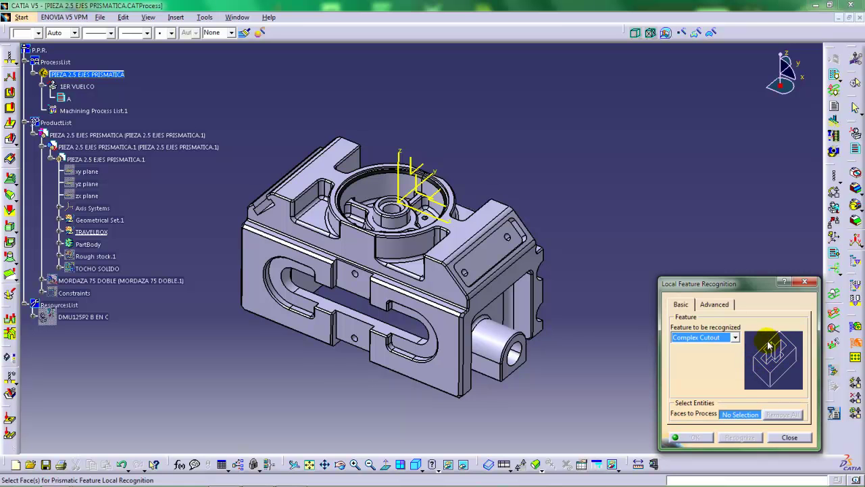
click(735, 337)
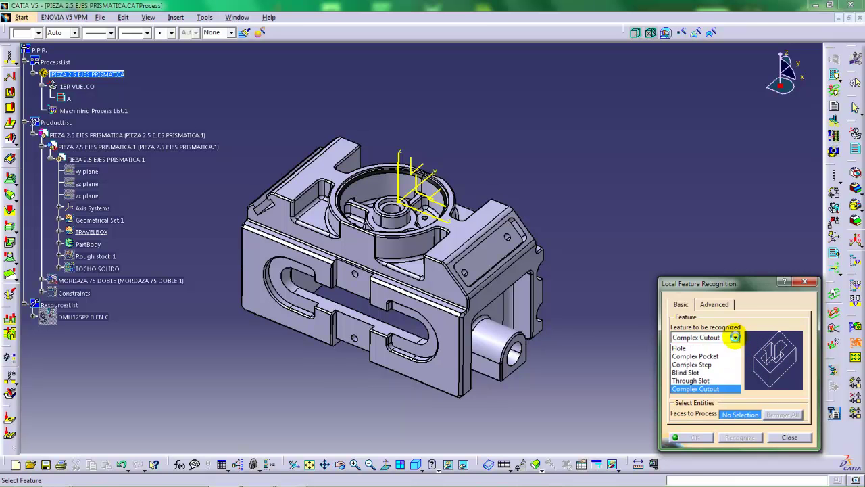
click(718, 348)
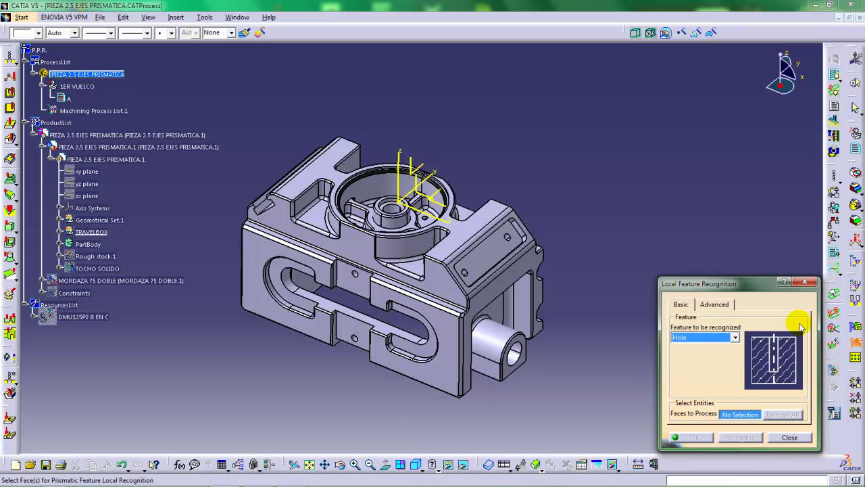
click(804, 283)
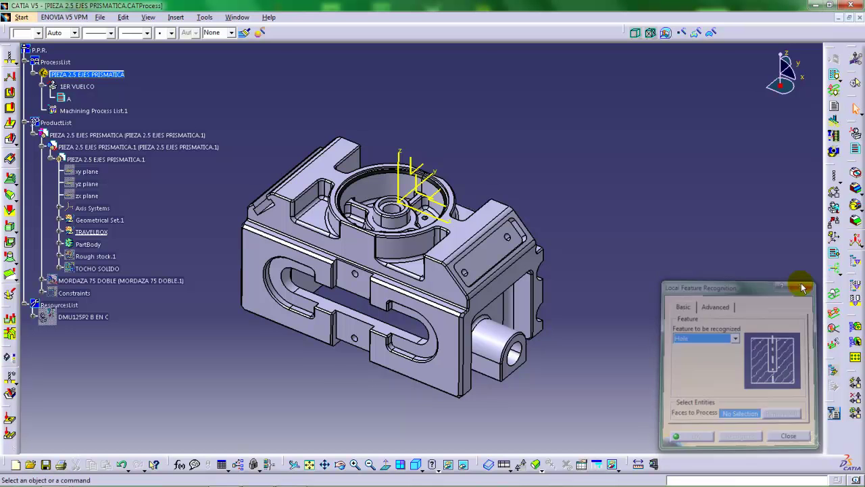
In Global Feature Recognition, define the machining direction from a horizontal upper face beside the circular boss and create features only in this direction
click(856, 329)
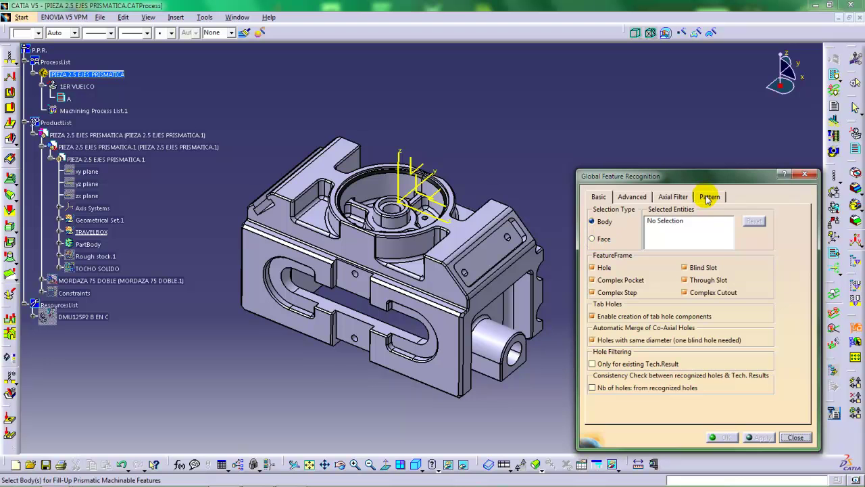
click(633, 197)
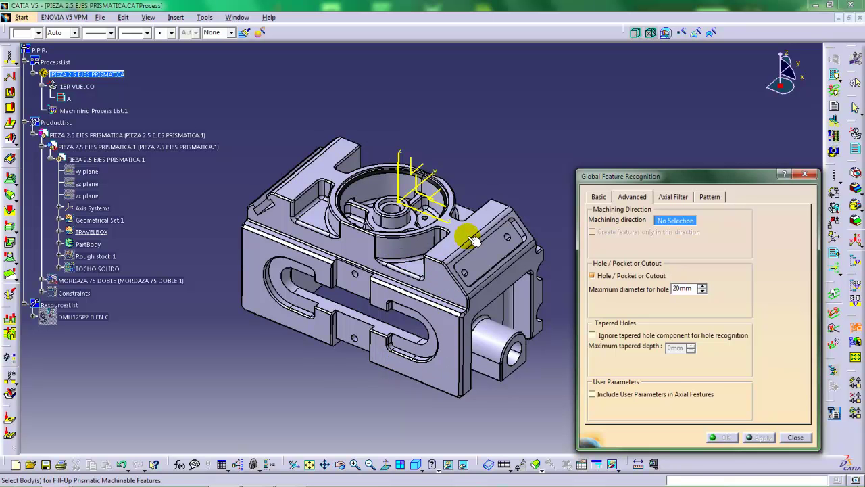
middle_drag(473, 242, 495, 230)
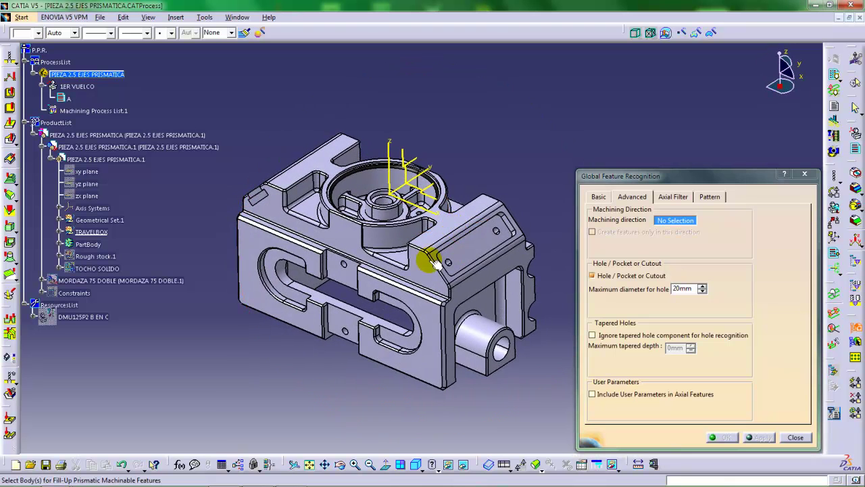
middle_drag(436, 265, 460, 243)
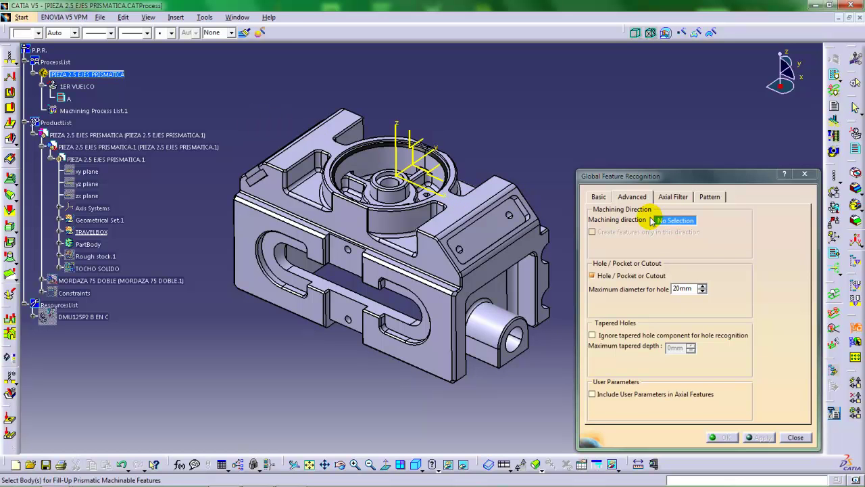
click(460, 208)
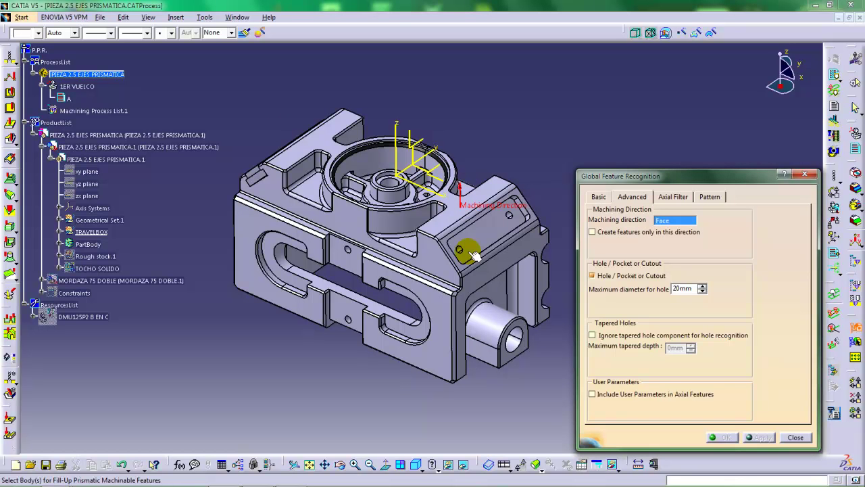
click(592, 233)
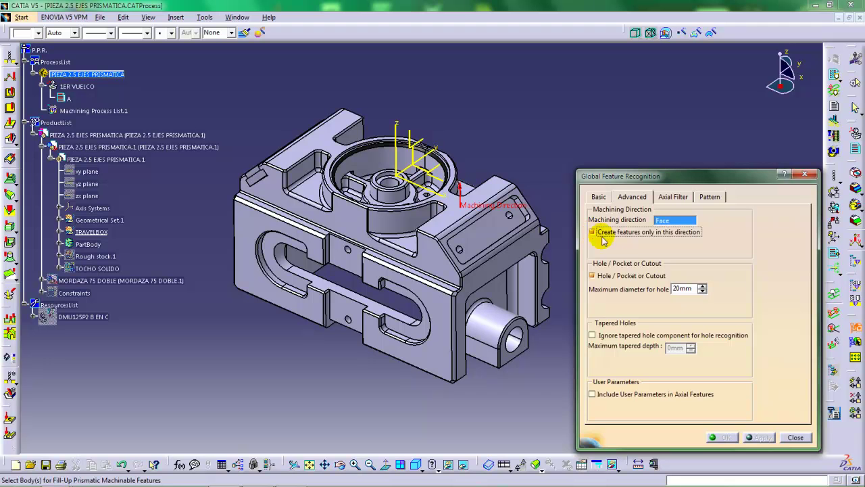
Keep the Hole / Pocket or Cutout distinction enabled and set the maximum diameter for holes to 12.5 mm
click(593, 277)
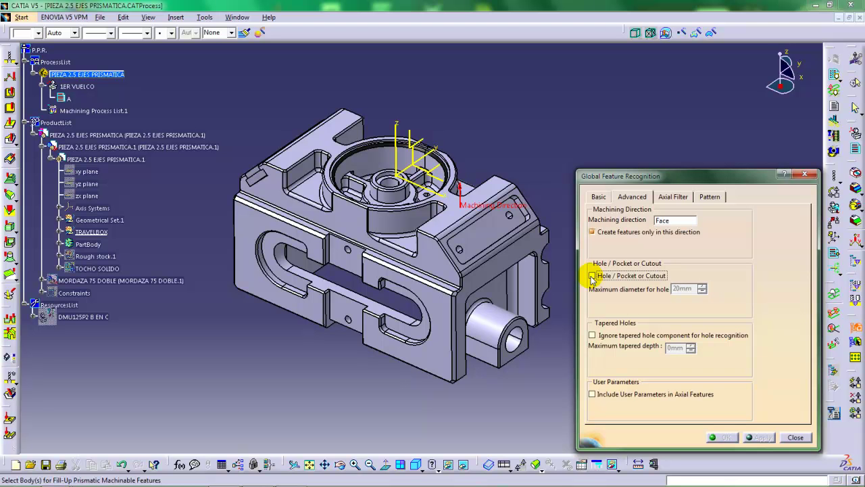
click(592, 277)
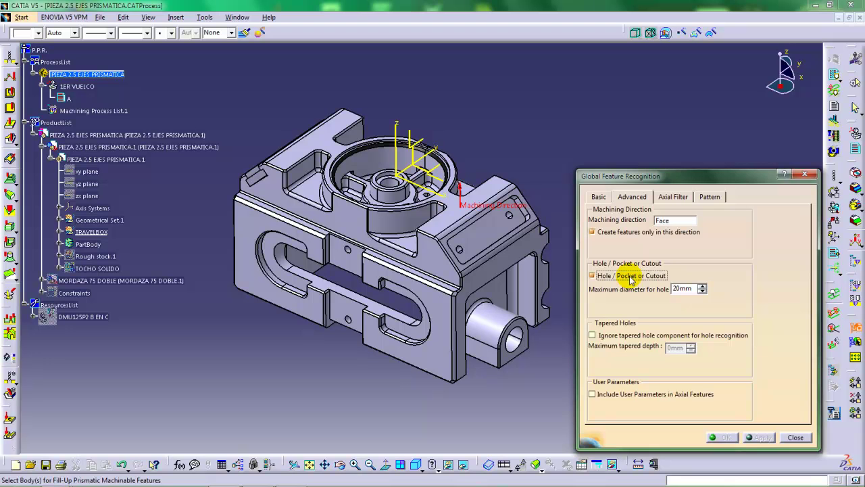
click(685, 288)
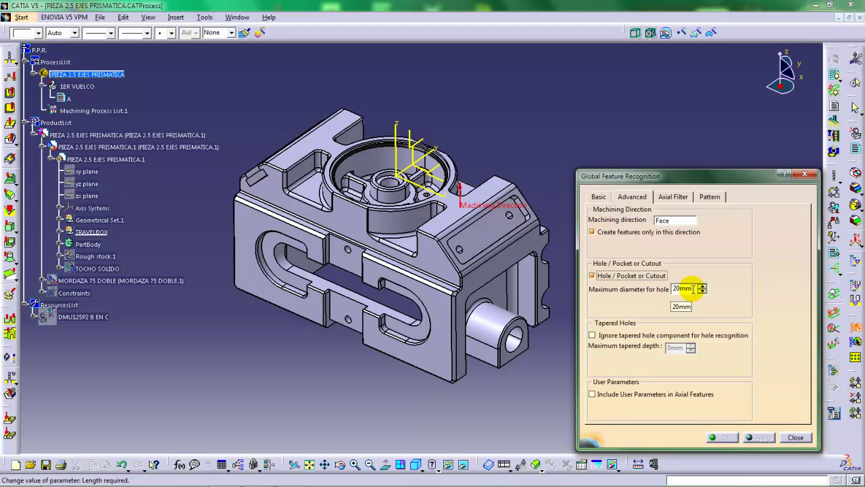
double_click(692, 289)
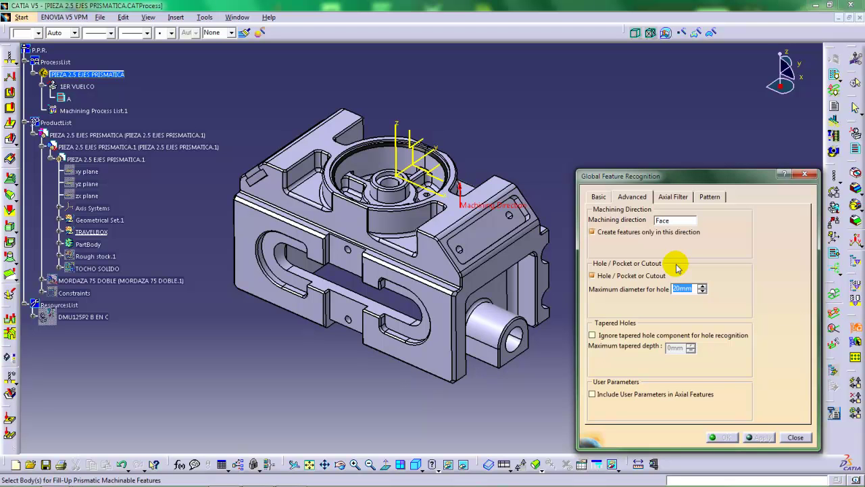
text(122)
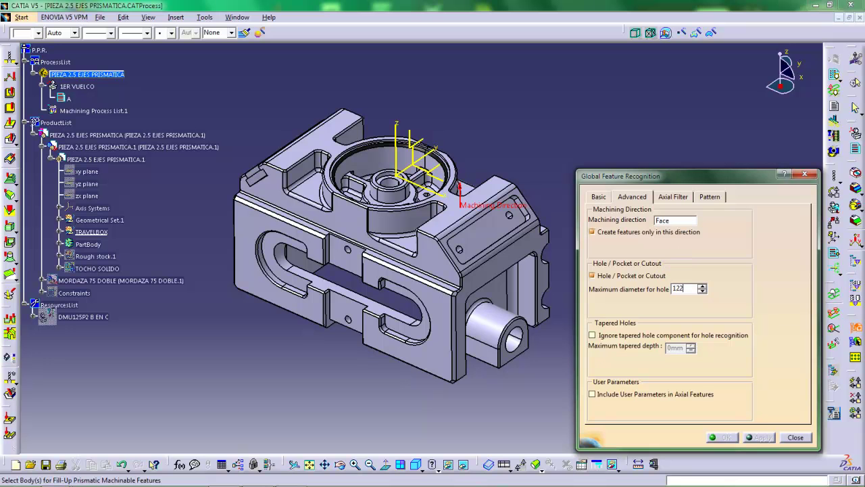
key(BackSpace)
key(Tab)
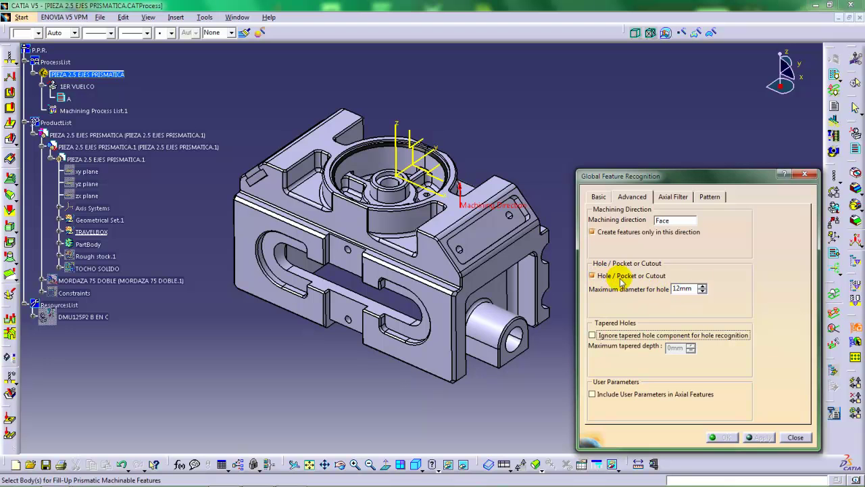
click(691, 288)
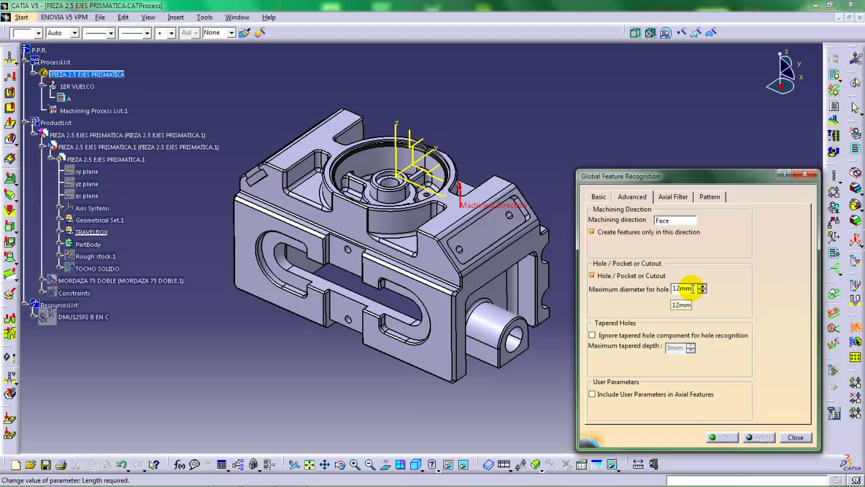
key(BackSpace)
key(BackSpace)
text(.5)
key(Tab)
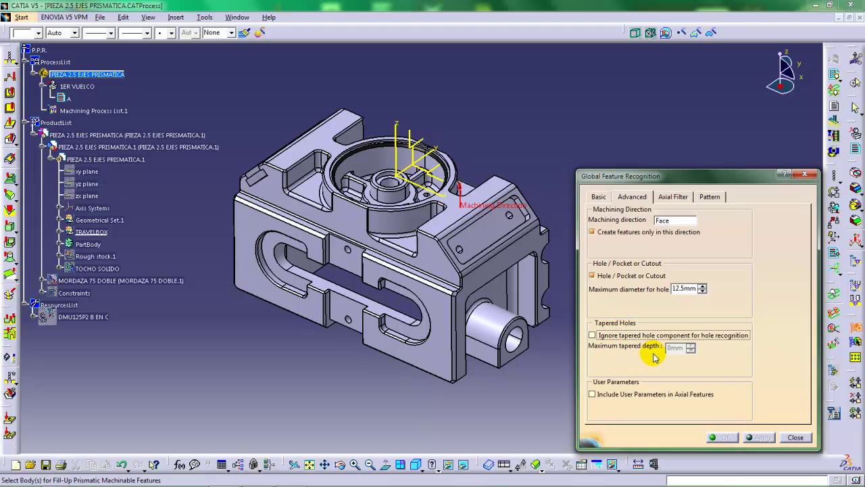
Review the axial filter's diameter and thread parameters, leaving the filter switched off
click(668, 197)
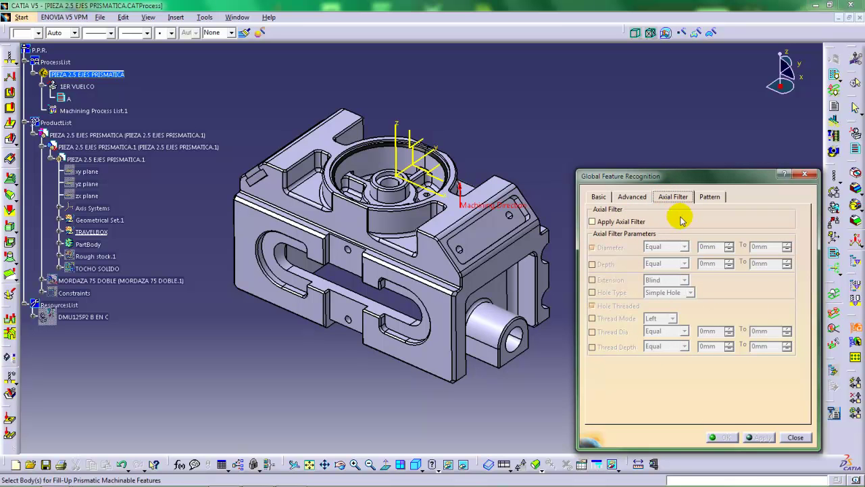
click(593, 223)
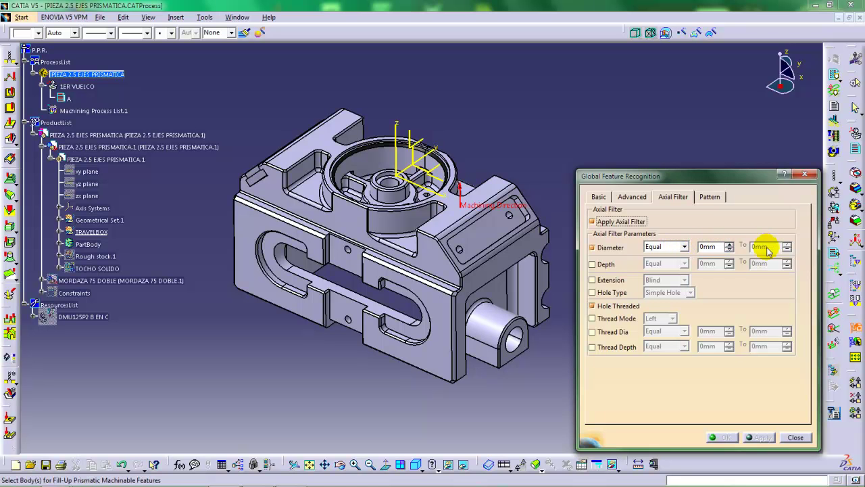
click(683, 248)
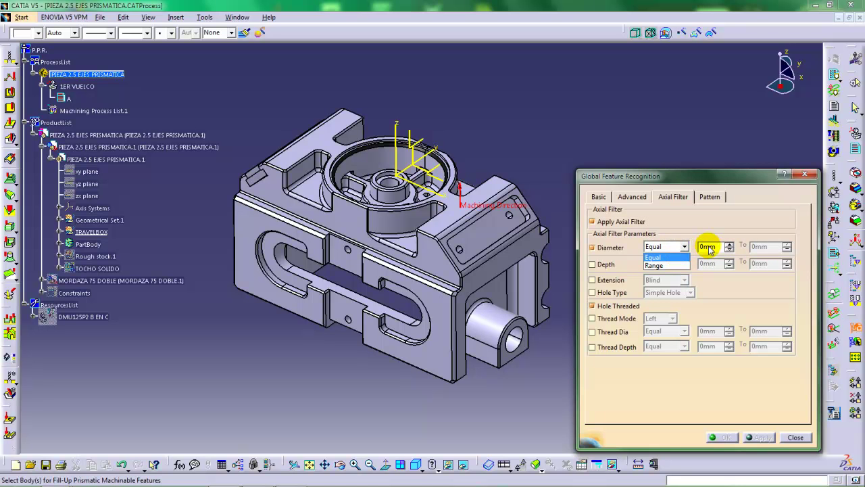
click(686, 222)
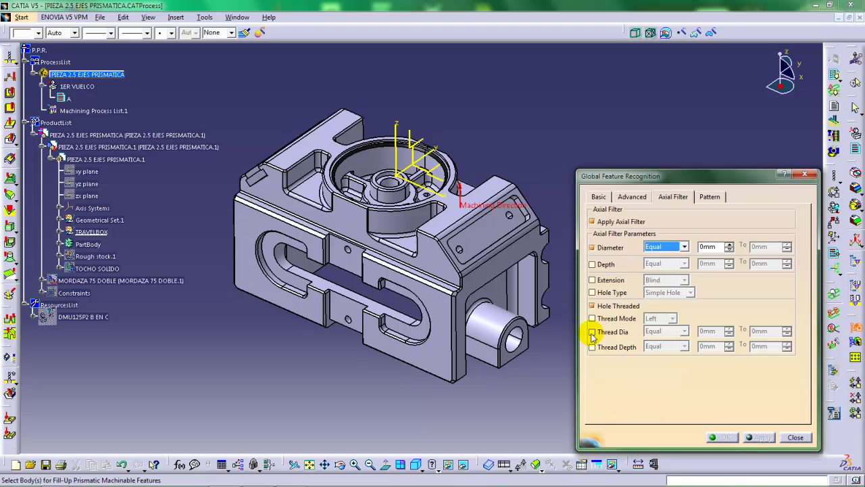
click(593, 307)
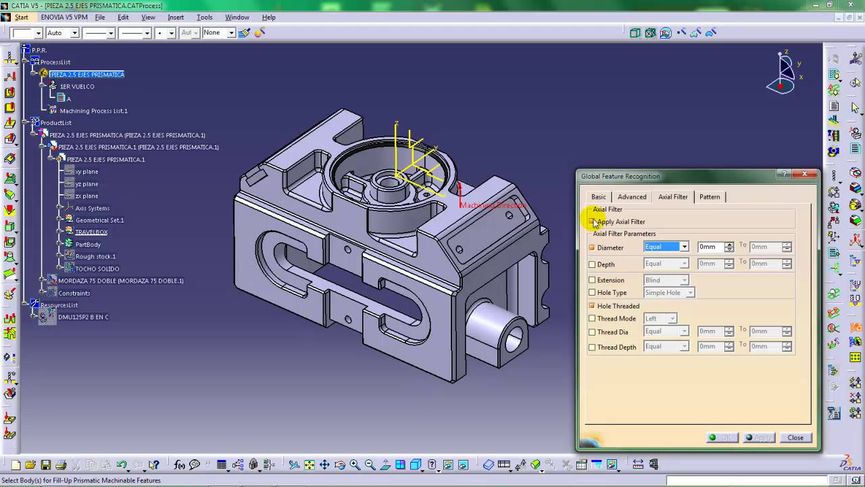
click(593, 221)
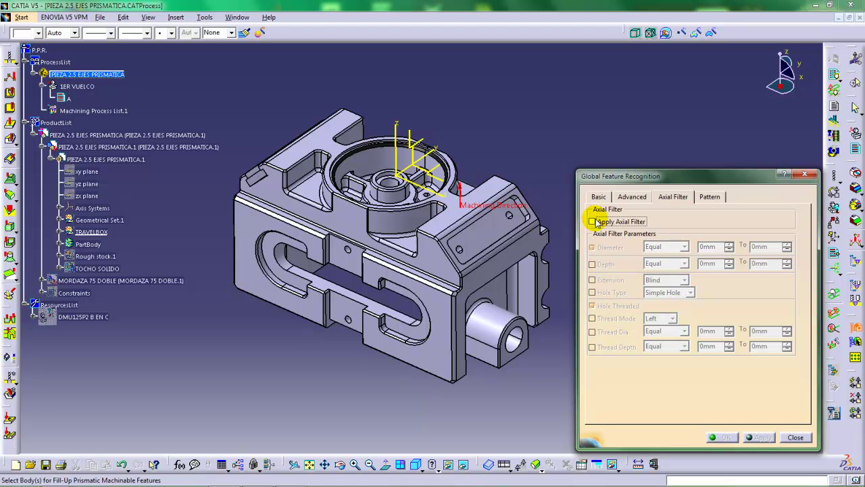
Set the jump distance for creating patterns of recognized holes to 5 mm
click(708, 196)
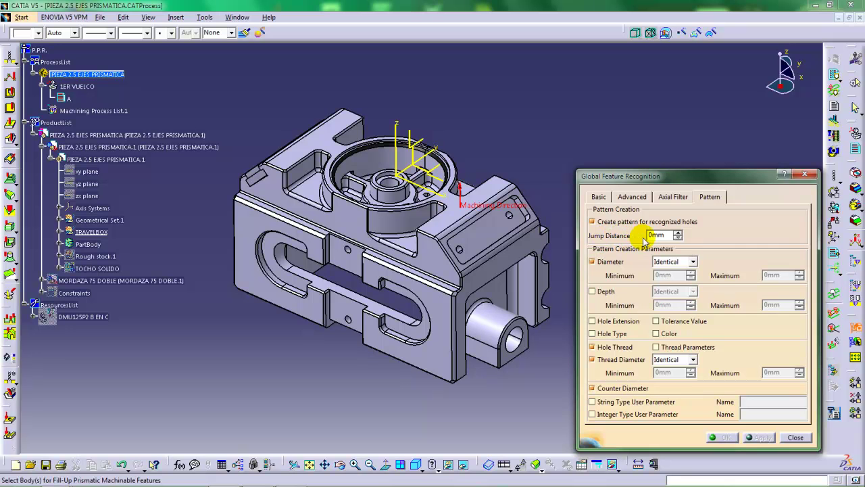
drag(668, 236, 641, 236)
text(5)
key(Tab)
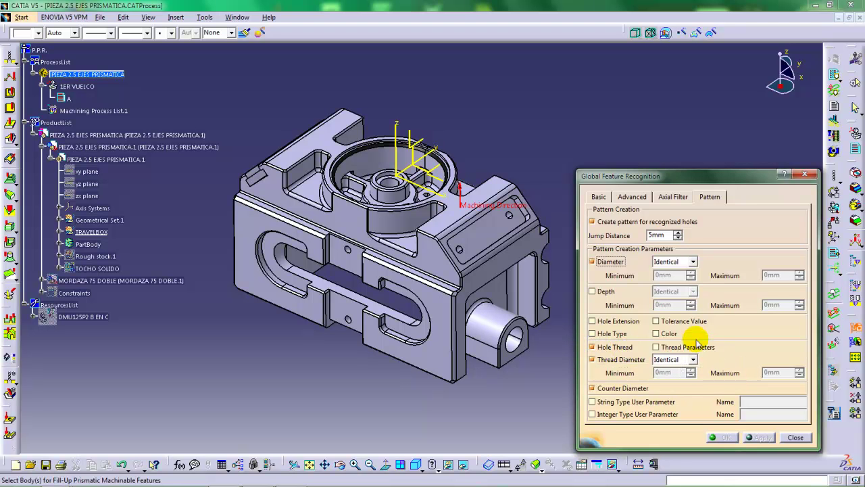
Keep Counter Diameter as a hole pattern criterion and run Global Feature Recognition on the part's PartBody
click(591, 387)
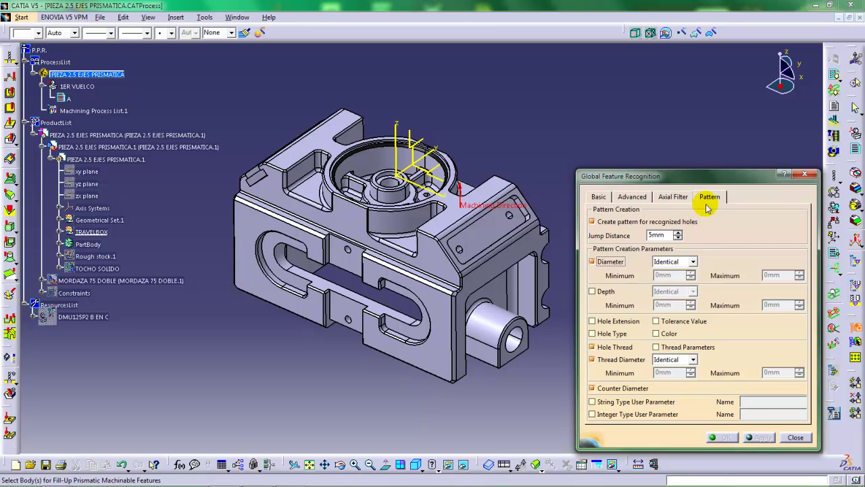
click(601, 197)
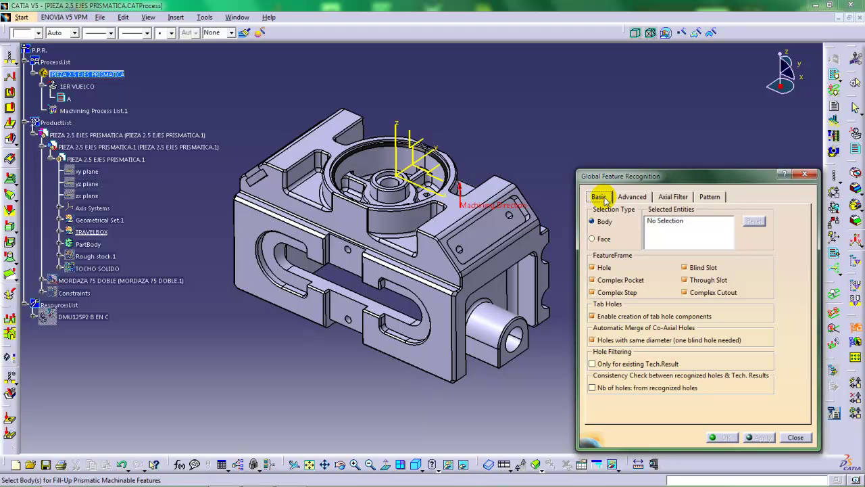
click(656, 221)
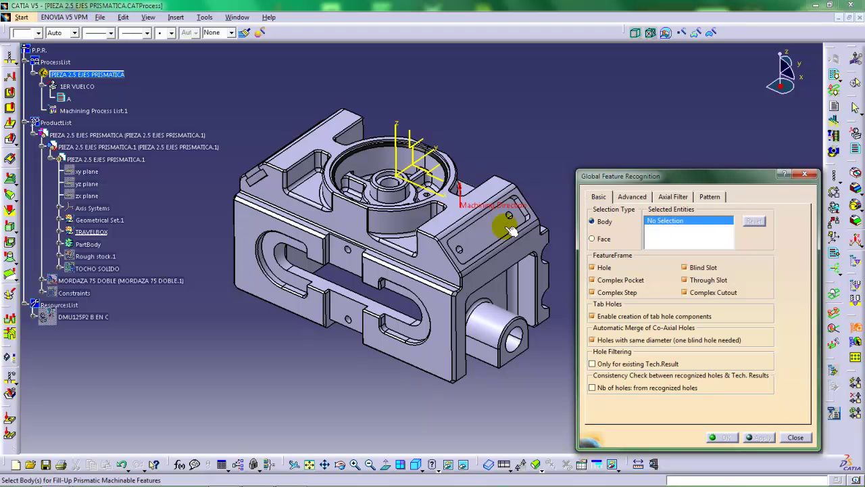
click(449, 224)
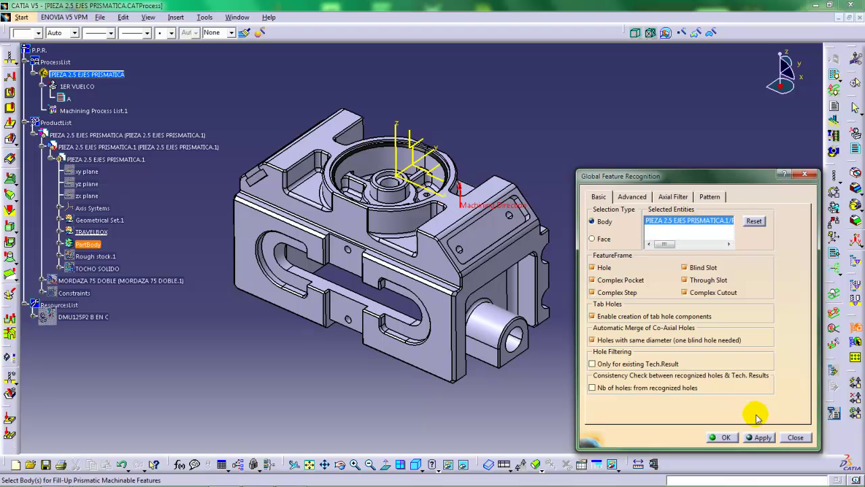
click(761, 437)
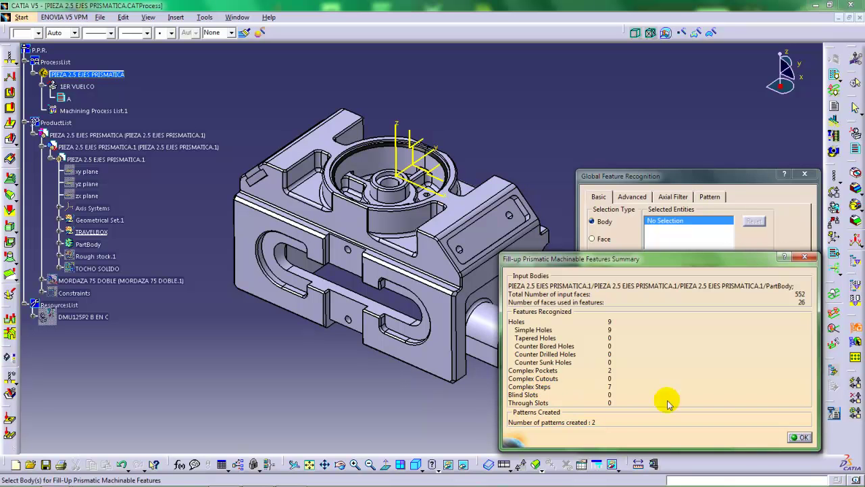
click(798, 436)
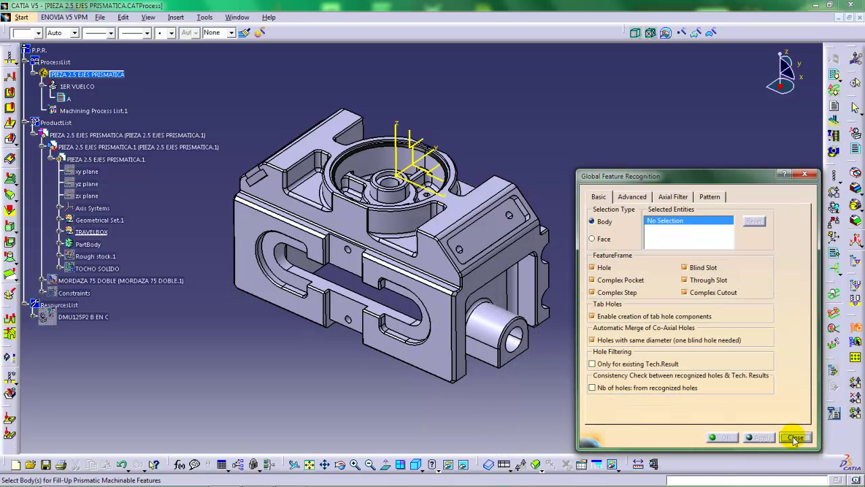
click(796, 437)
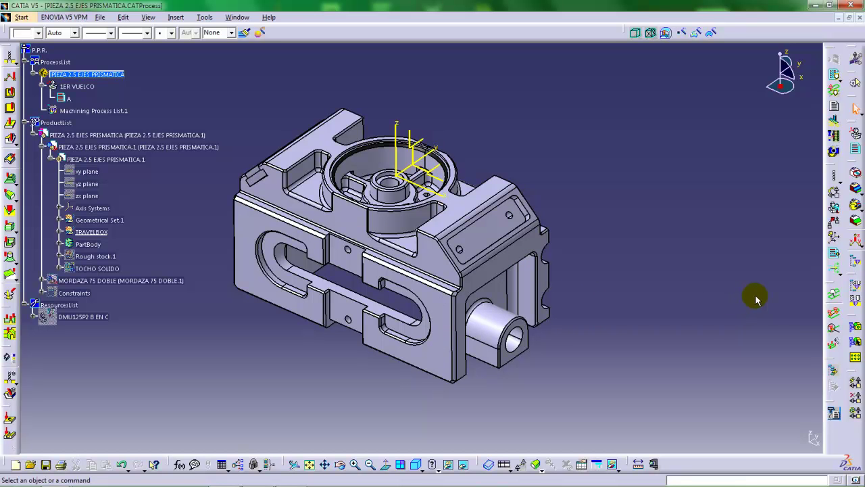
Open the Manufacturing View beside the part and enlarge its window and feature tree for reading
middle_drag(469, 275, 388, 305)
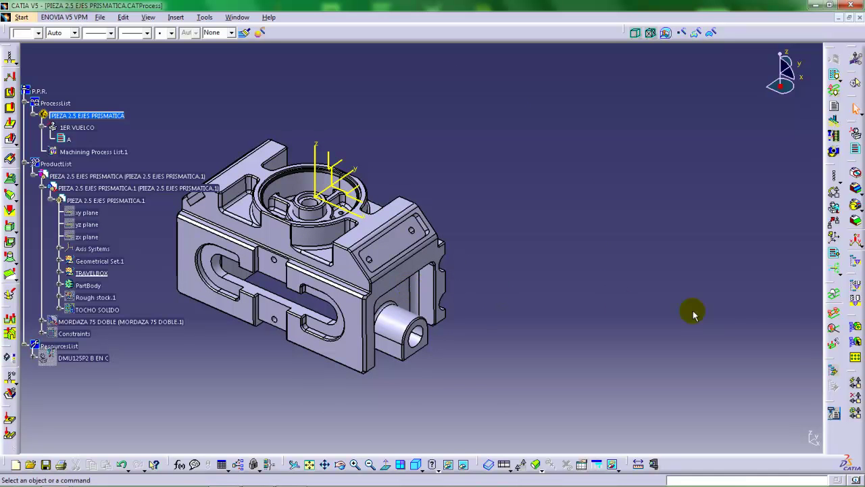
click(856, 263)
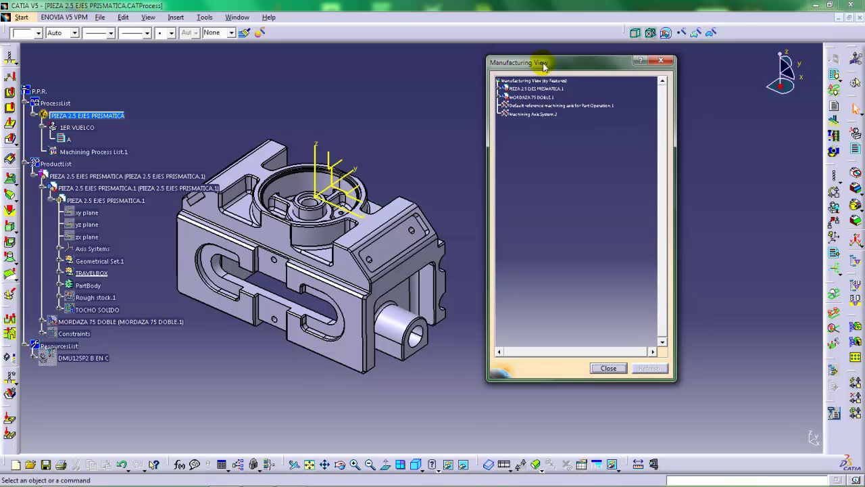
drag(543, 63, 514, 46)
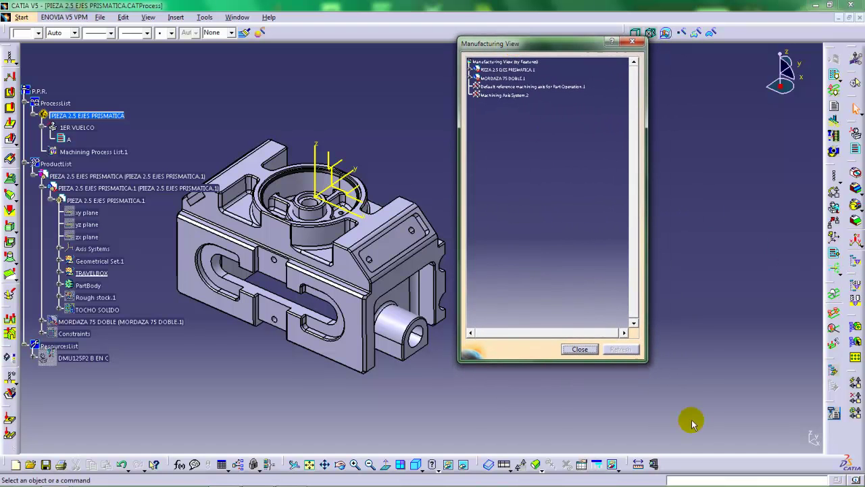
drag(644, 360, 792, 464)
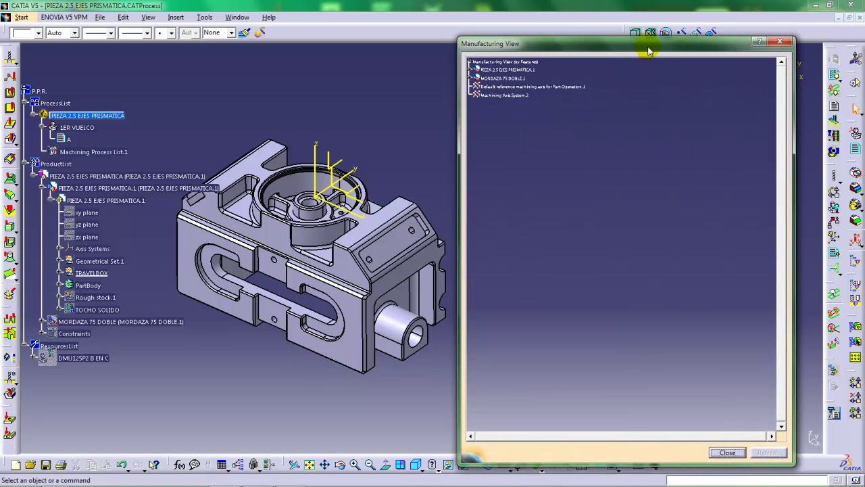
drag(649, 48, 663, 48)
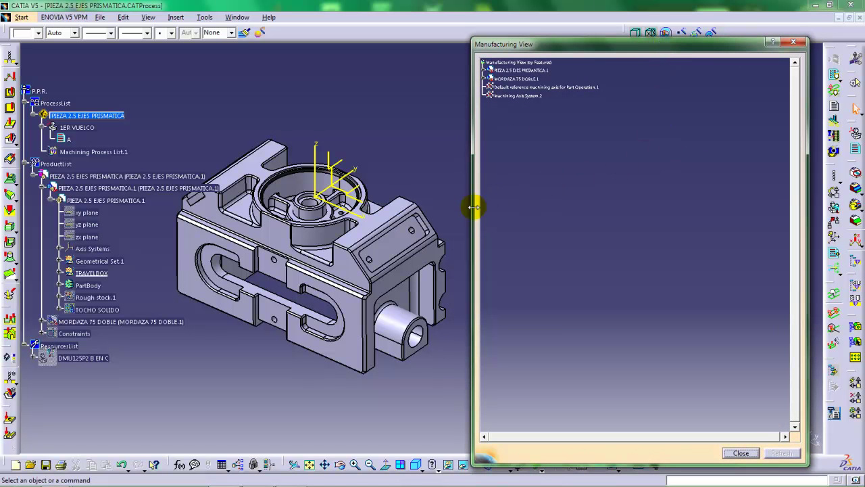
ctrl+middle_drag(566, 244, 578, 212)
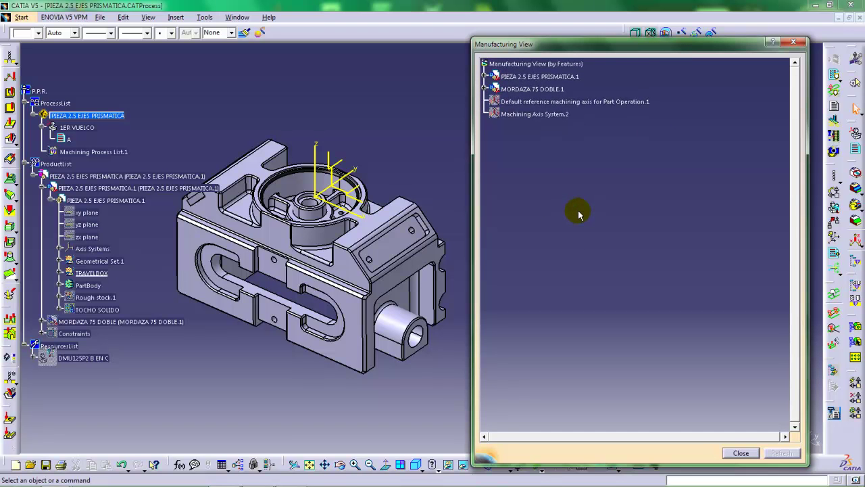
middle_drag(578, 214, 584, 213)
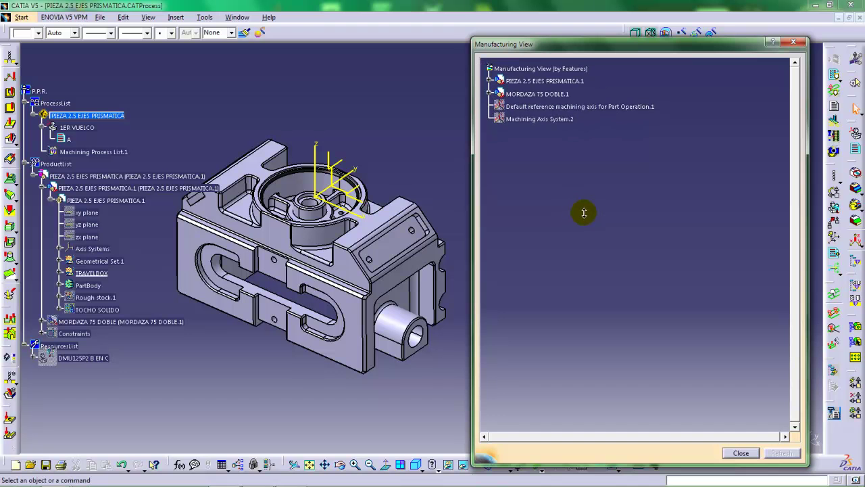
Sort the Manufacturing View by machining features and expand PIEZA 2.5 EJES PRISMATICA.1 to list its recognized features
right_click(533, 70)
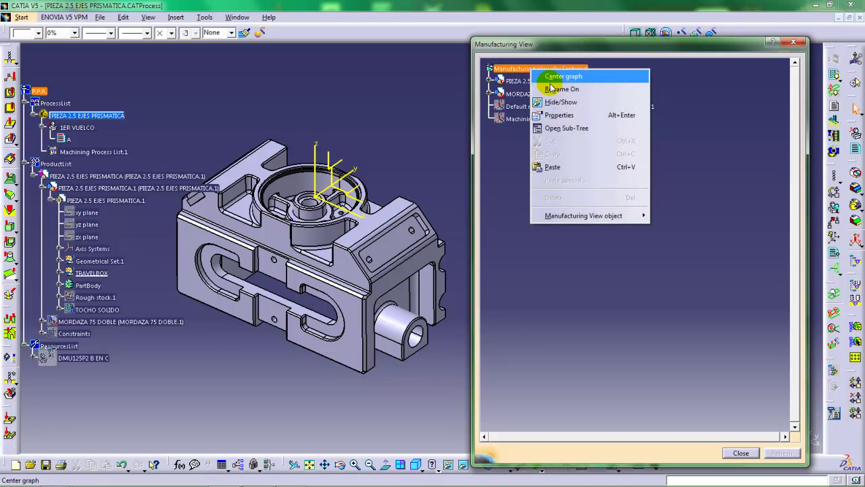
mouse_move(573, 221)
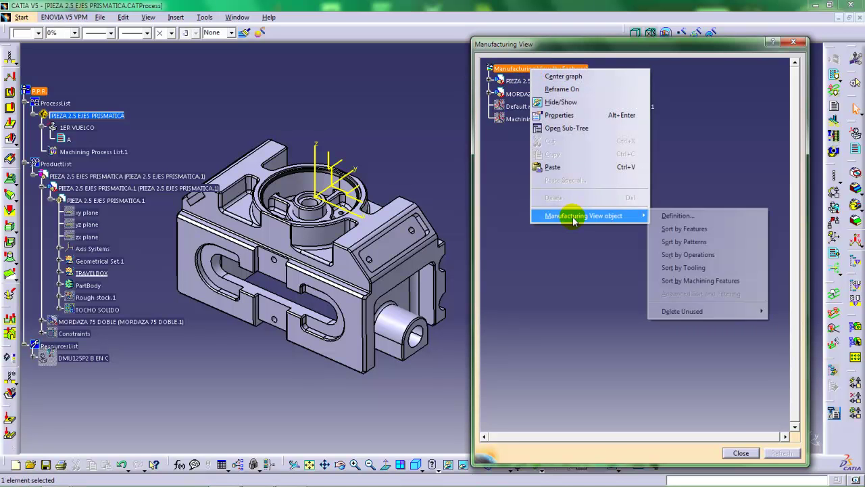
click(703, 282)
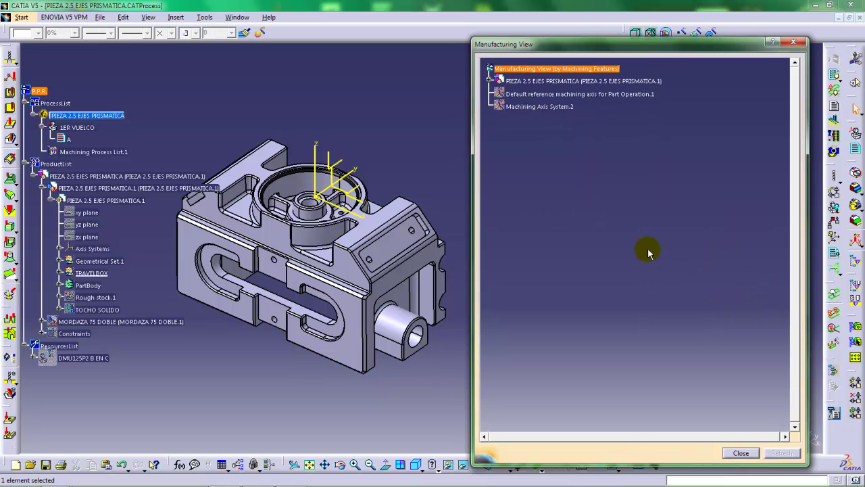
click(489, 80)
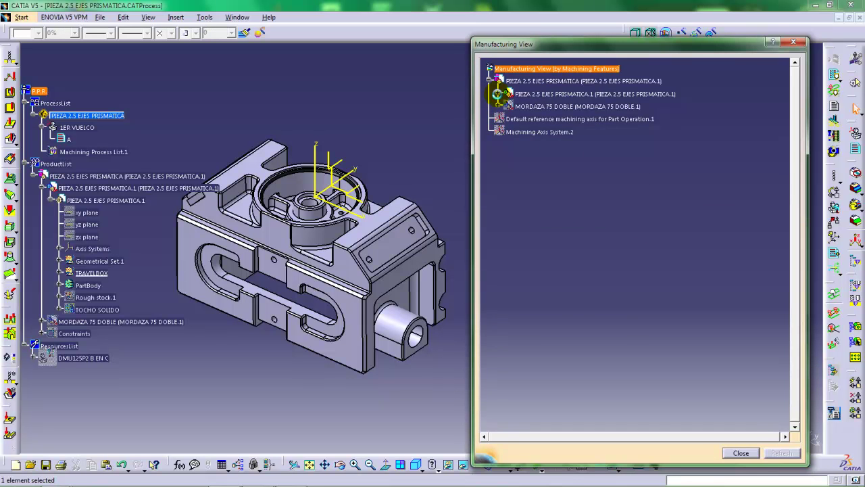
click(499, 94)
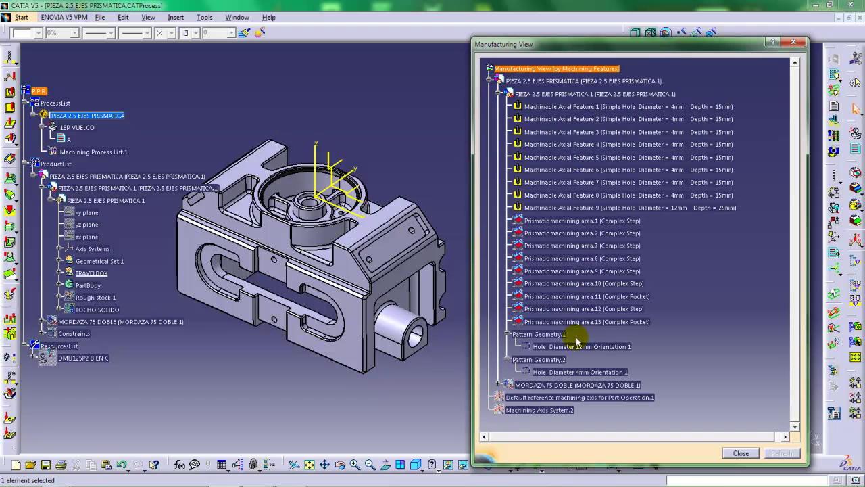
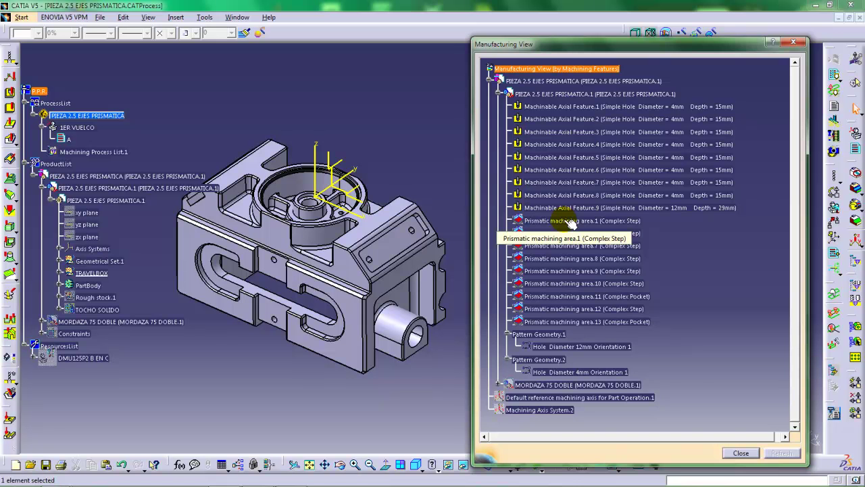
Try to replace the top plane of Prismatic machining area.1 with the horizontal upper face beside the circular boss
double_click(569, 221)
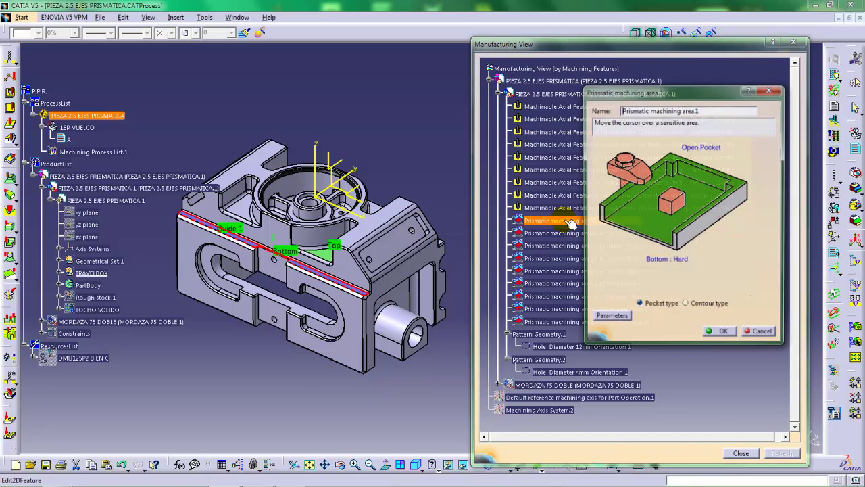
middle_drag(351, 296, 426, 224)
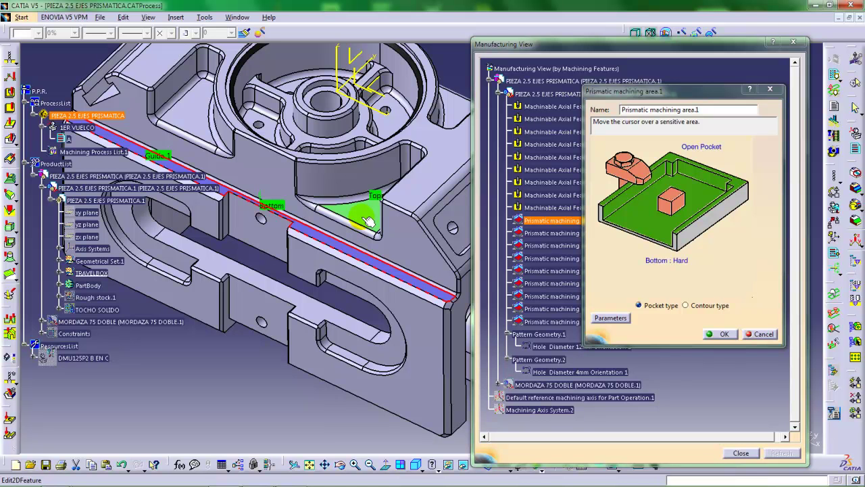
right_click(671, 160)
click(694, 165)
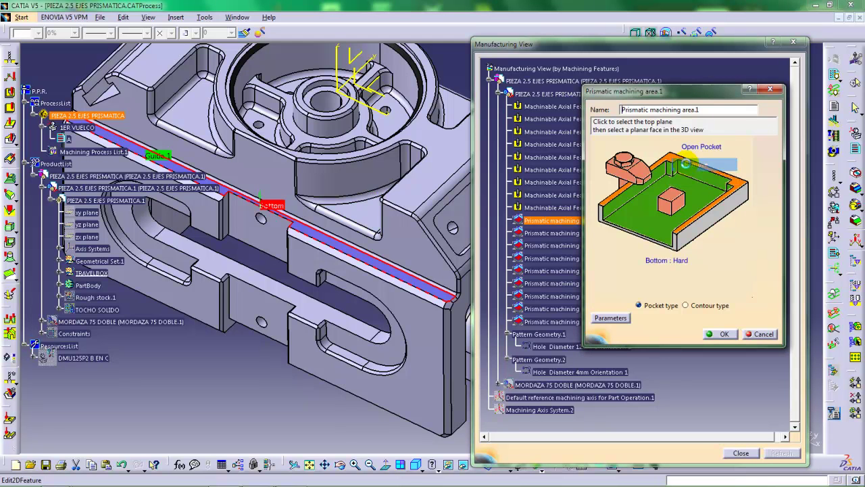
click(672, 165)
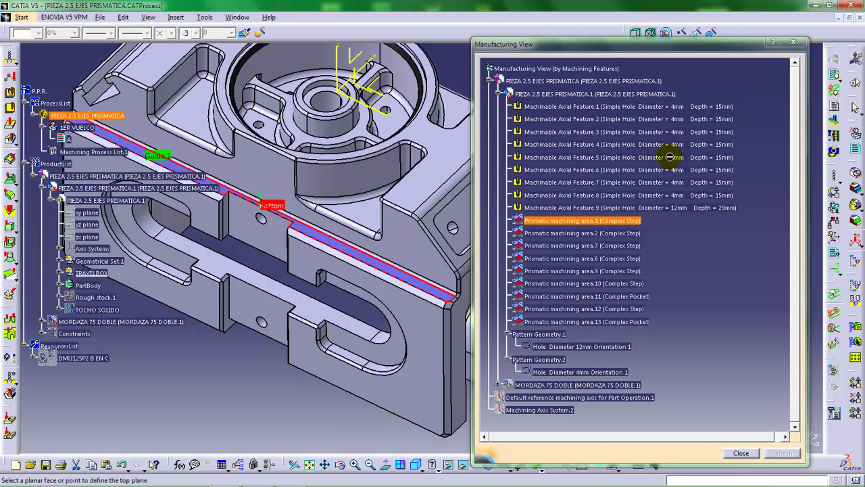
click(418, 203)
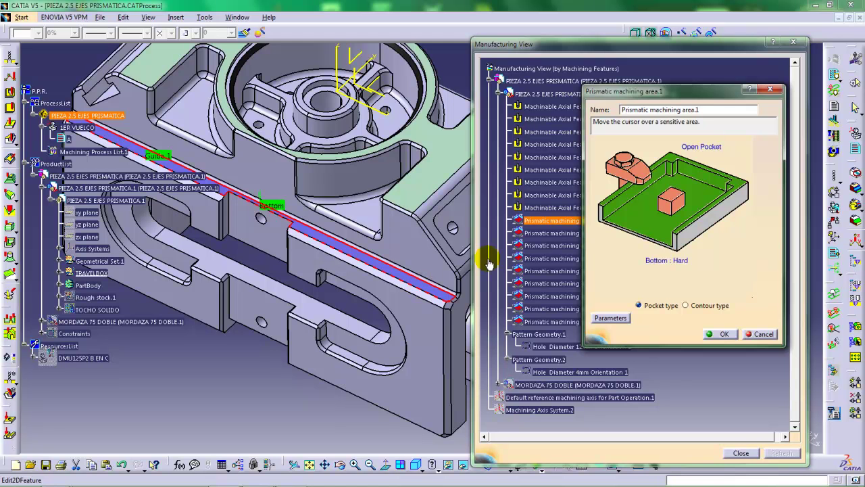
Examine the bottom and guide contour of Prismatic machining area.1 along the part's long edge, and discard its edits
middle_drag(415, 293, 406, 241)
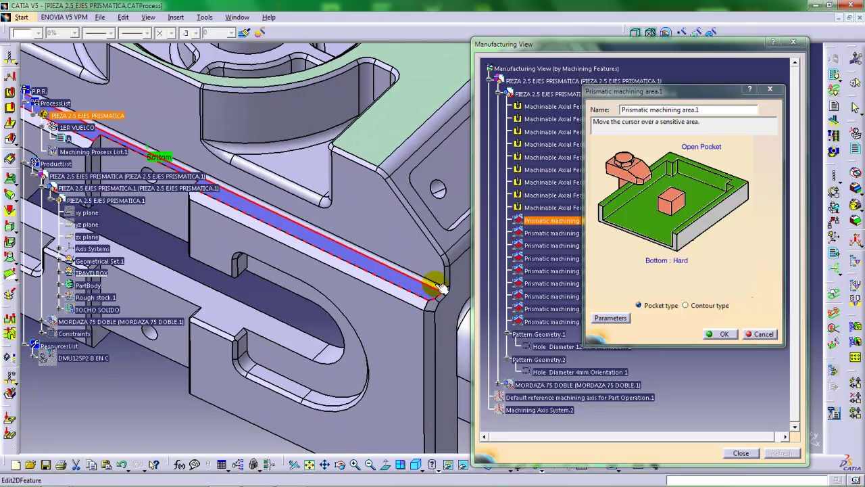
mouse_move(405, 293)
middle_down()
mouse_move(408, 266)
mouse_move(403, 309)
middle_up()
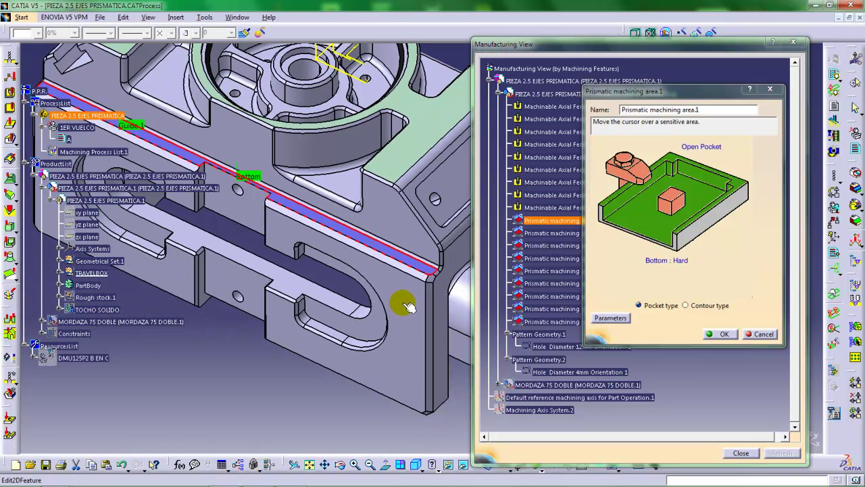
middle_drag(407, 263, 428, 254)
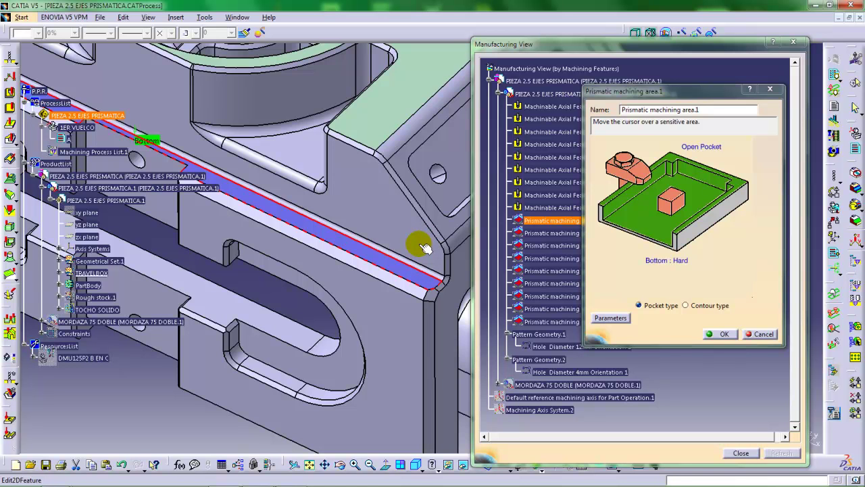
ctrl+middle_drag(418, 249, 413, 295)
middle_drag(363, 264, 380, 244)
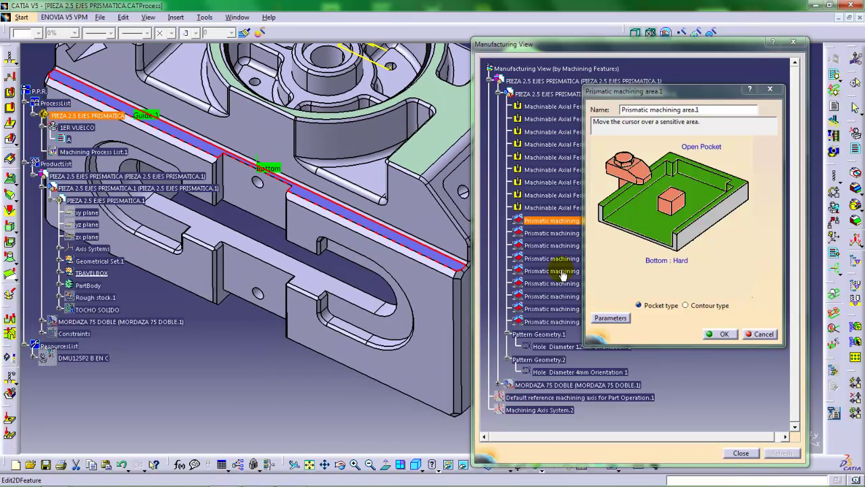
click(762, 334)
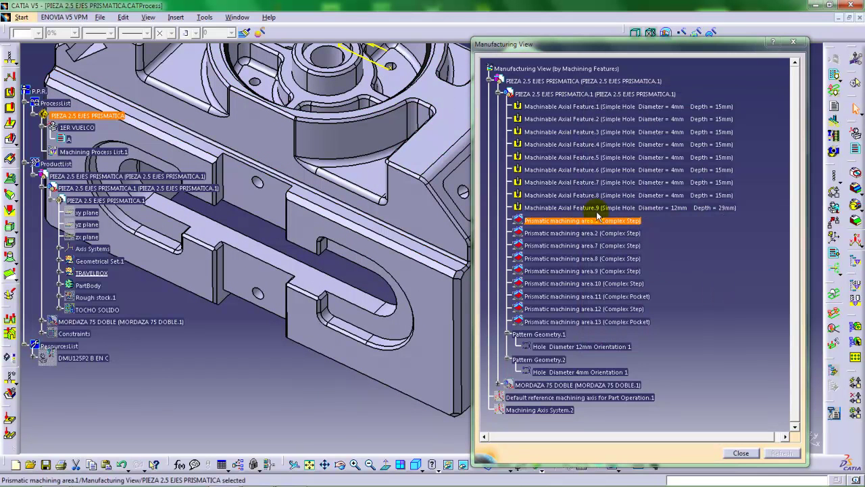
Delete Prismatic machining area.1 from the recognized features in the Manufacturing View
middle_drag(354, 245, 325, 277)
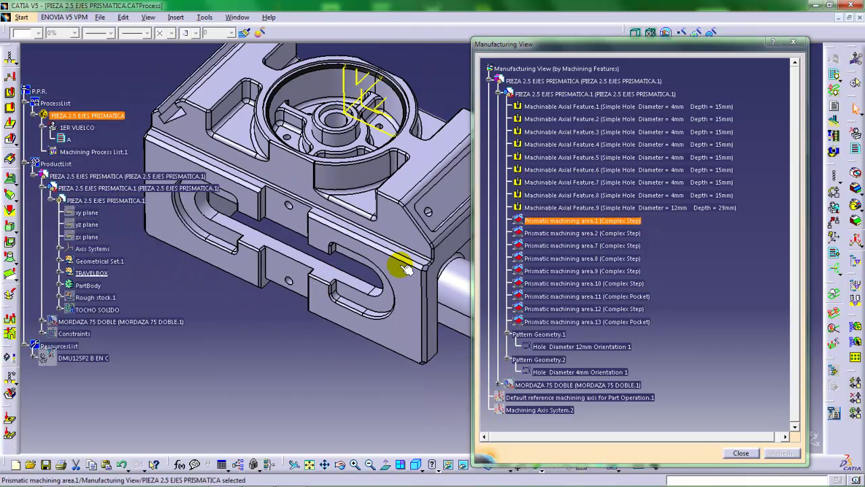
right_click(550, 221)
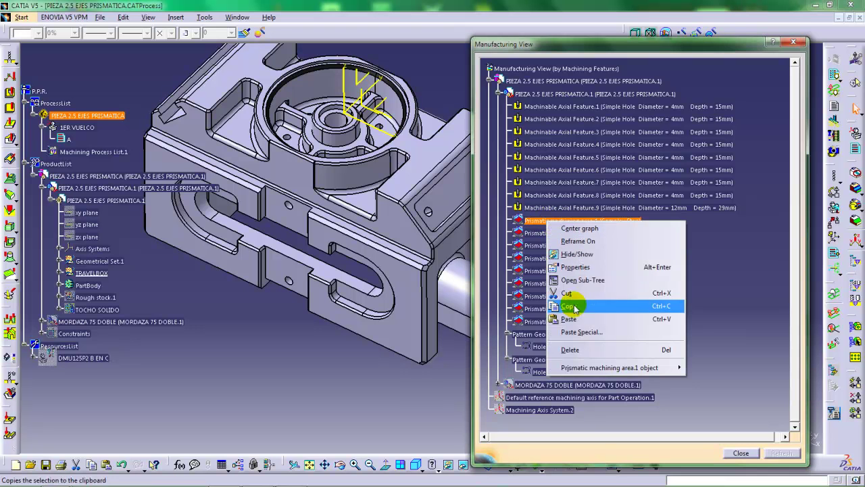
click(580, 351)
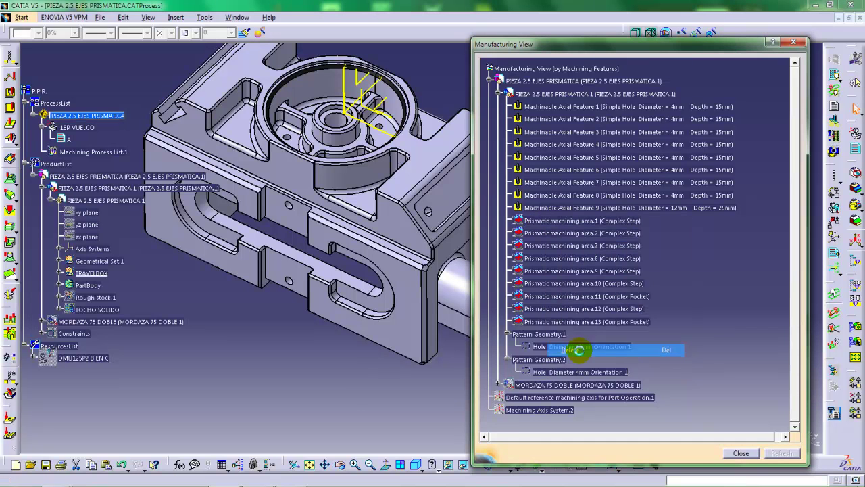
Try to replace the top plane of Prismatic machining area.2 with the part's uppermost flat face, and discard the edits
double_click(571, 224)
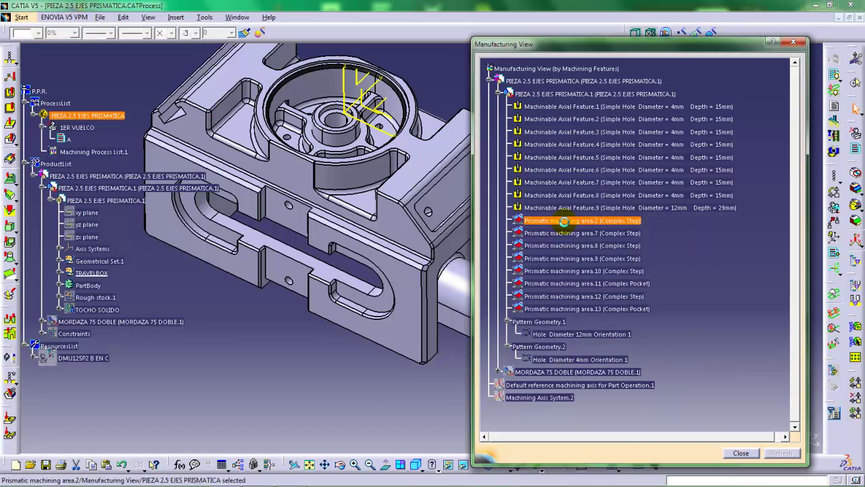
middle_drag(400, 256, 400, 136)
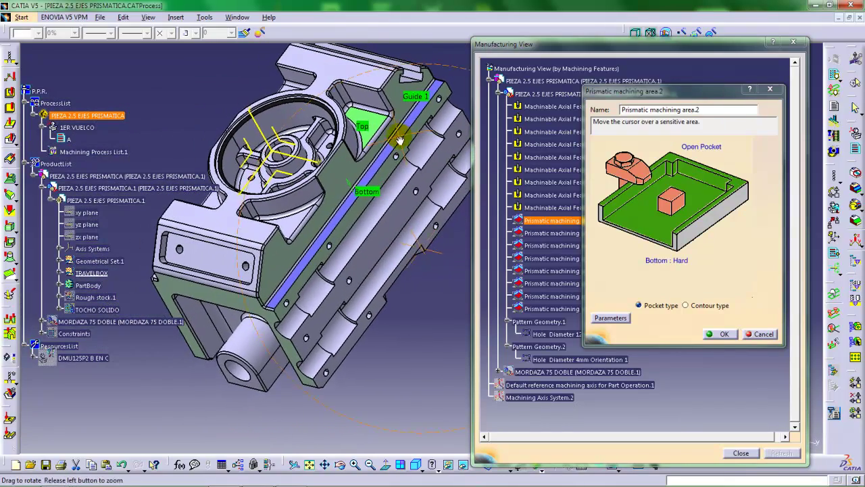
right_click(673, 158)
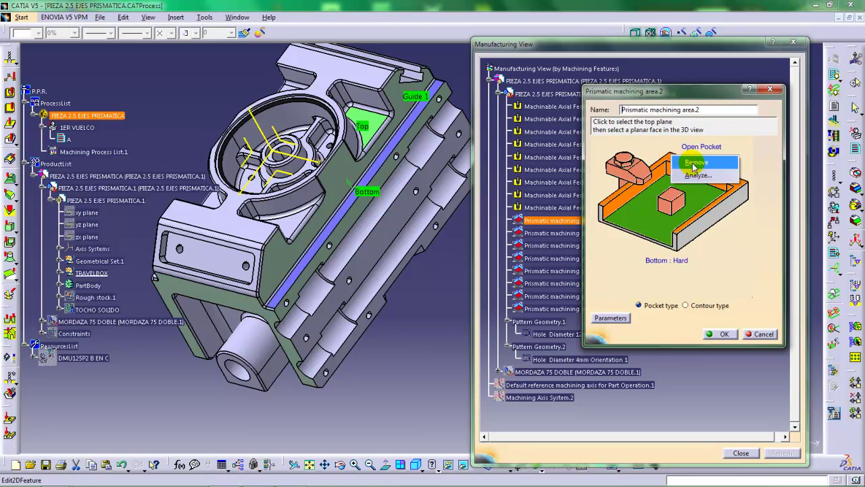
click(694, 164)
click(673, 162)
click(363, 73)
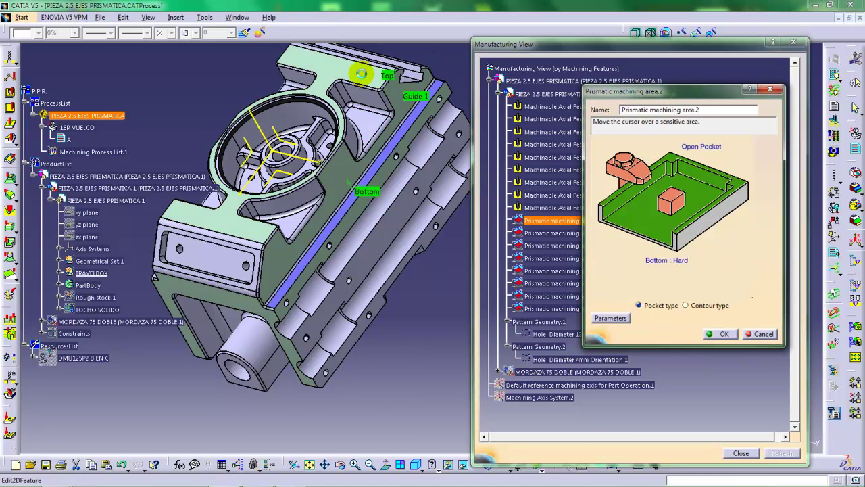
middle_drag(347, 168, 331, 169)
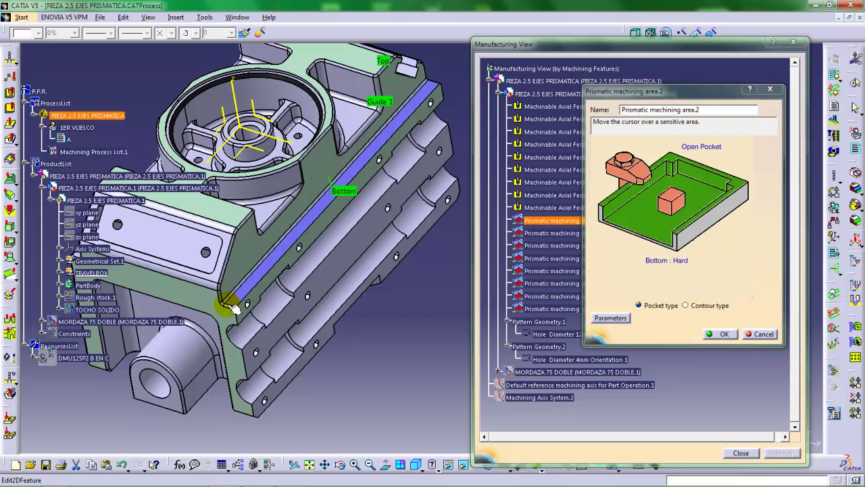
middle_drag(251, 275, 273, 253)
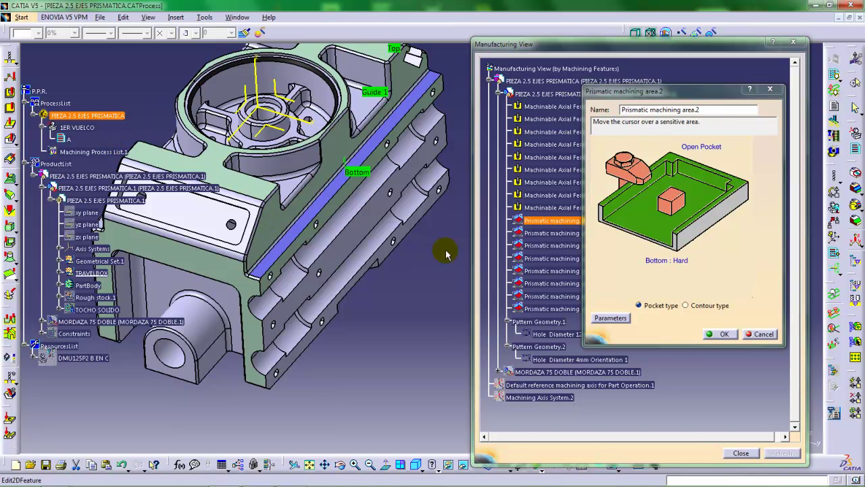
click(761, 334)
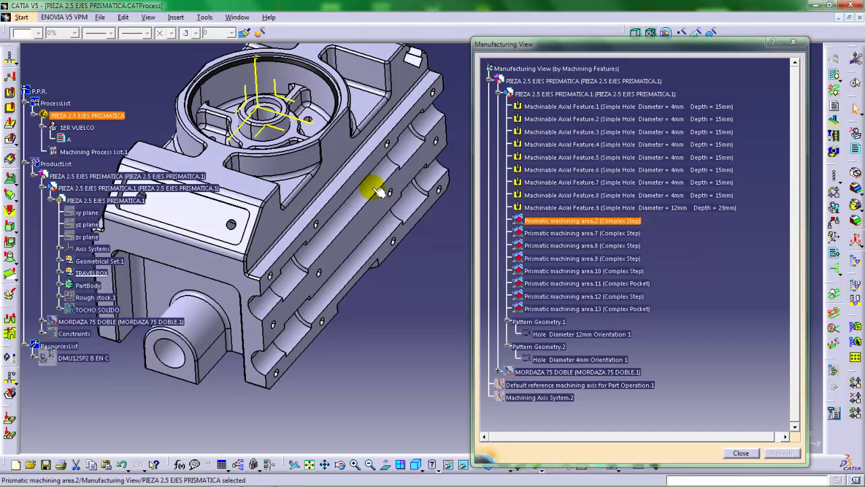
Delete Prismatic machining area.2 from the recognized features in the Manufacturing View
right_click(554, 224)
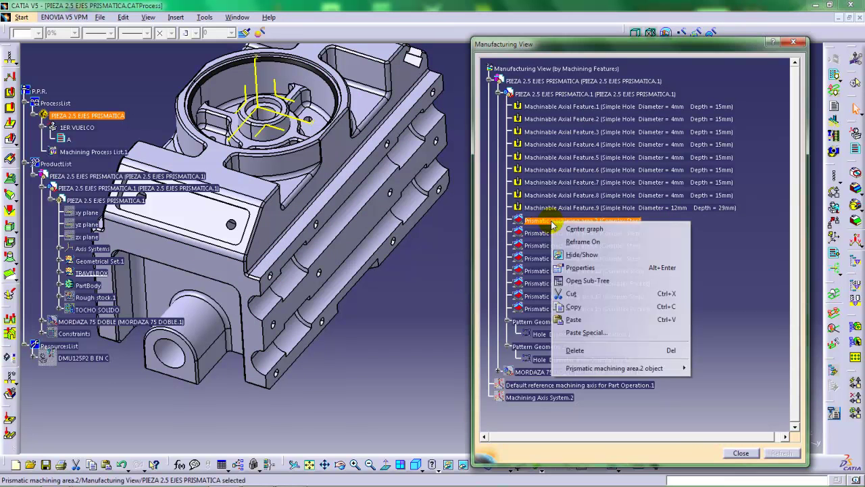
click(585, 350)
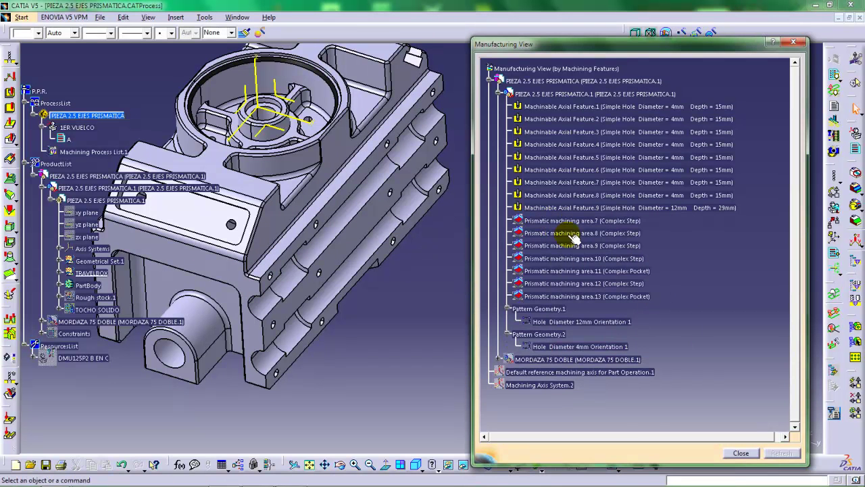
Replace the top plane of Prismatic machining area.7 with the part's flat upper face beside the corner pocket
double_click(571, 223)
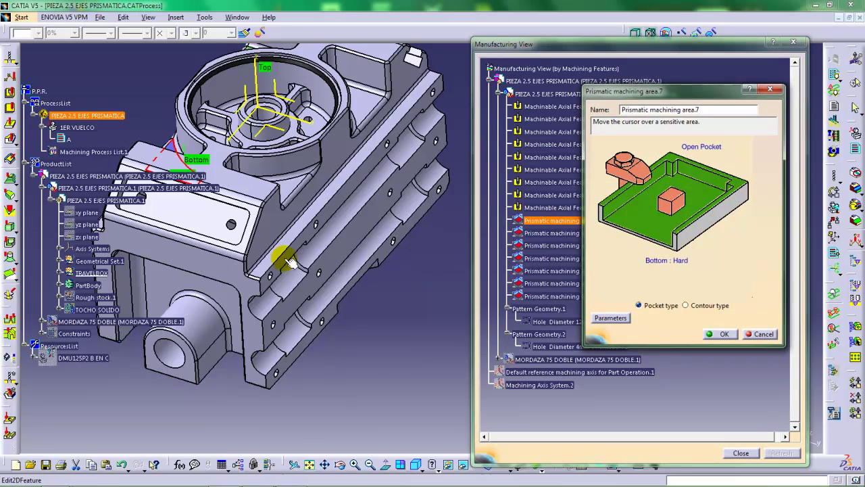
middle_drag(285, 259, 351, 215)
middle_drag(385, 241, 393, 192)
mouse_move(363, 223)
middle_down()
mouse_move(337, 230)
mouse_move(354, 236)
middle_up()
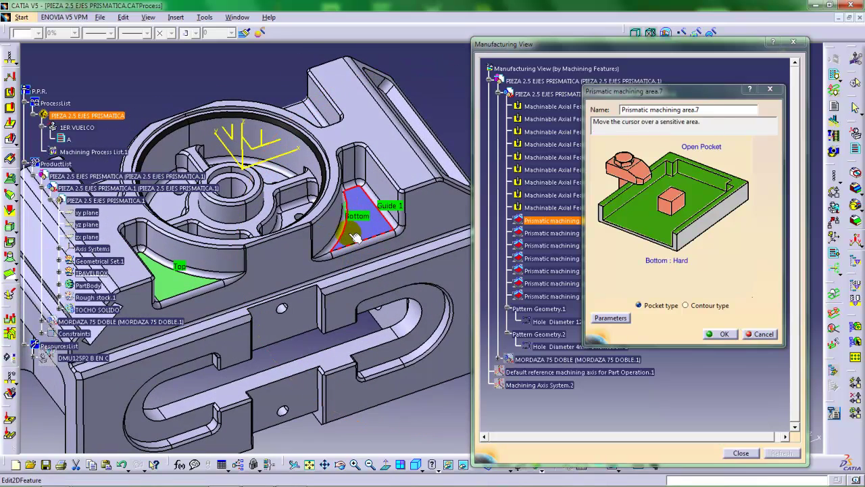
middle_drag(315, 266, 344, 248)
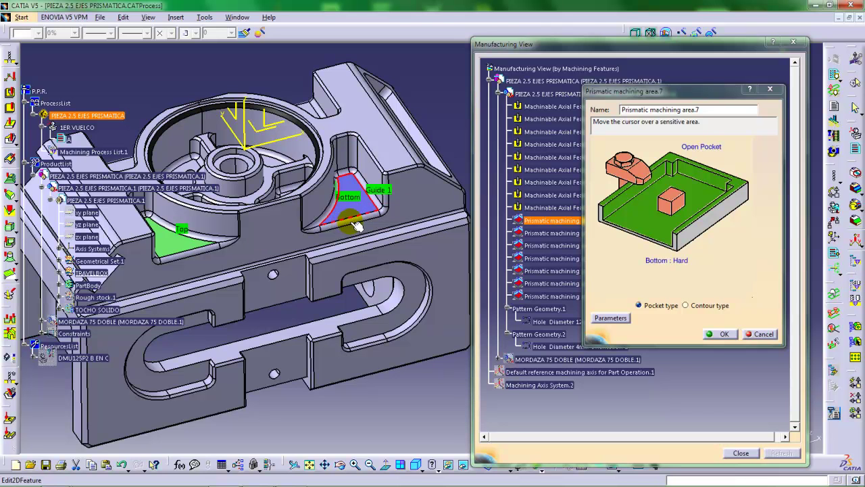
right_click(669, 154)
click(678, 163)
click(671, 162)
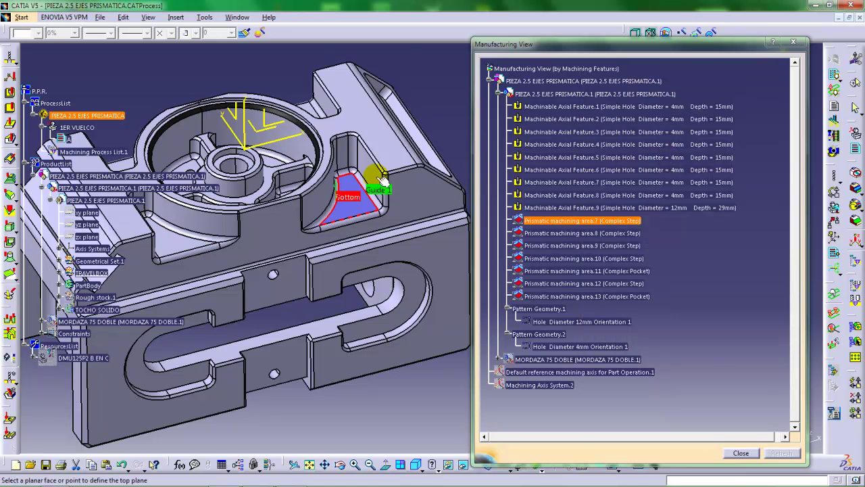
click(386, 146)
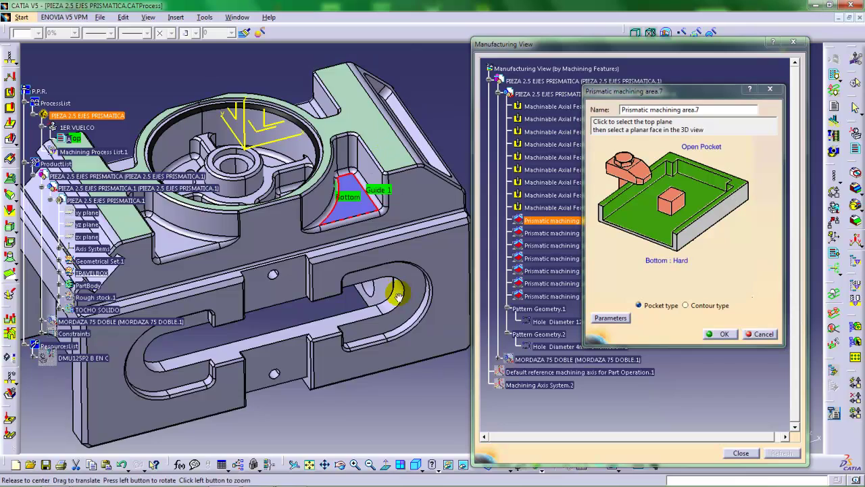
Rename Prismatic machining area.7 as CAJERA 1 SIN RADIO and accept its definition
middle_drag(392, 289, 402, 266)
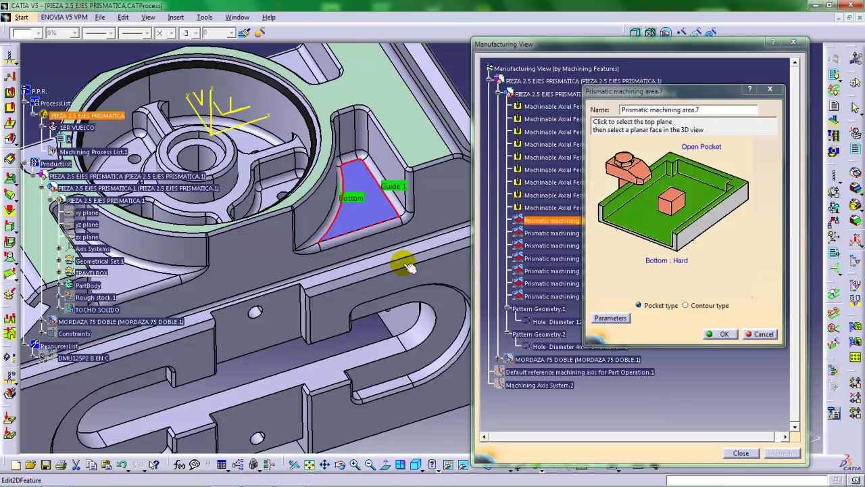
middle_drag(376, 272, 383, 292)
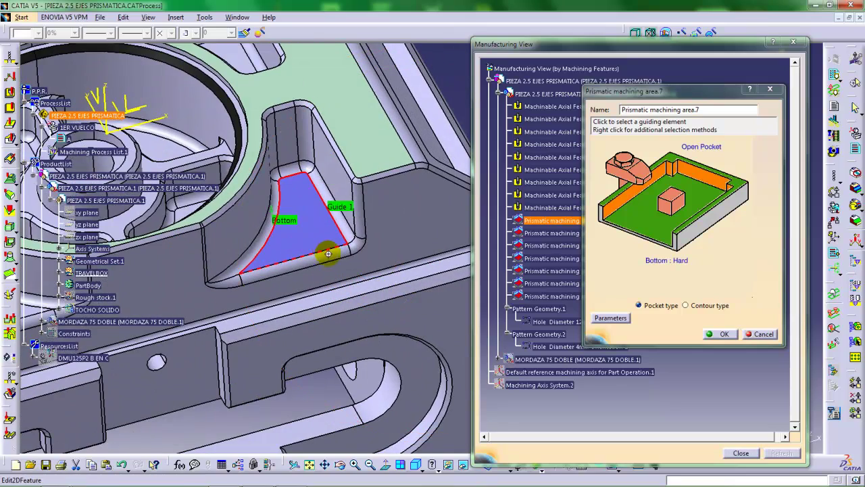
middle_drag(329, 247, 307, 313)
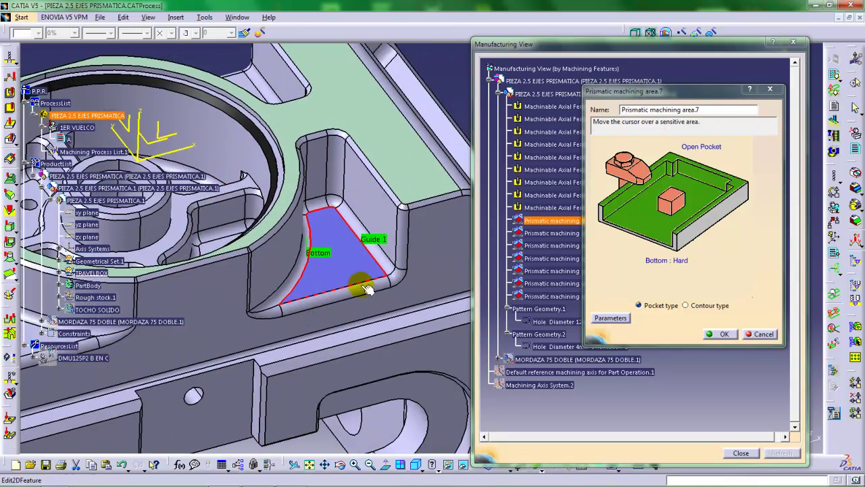
middle_drag(391, 268, 347, 203)
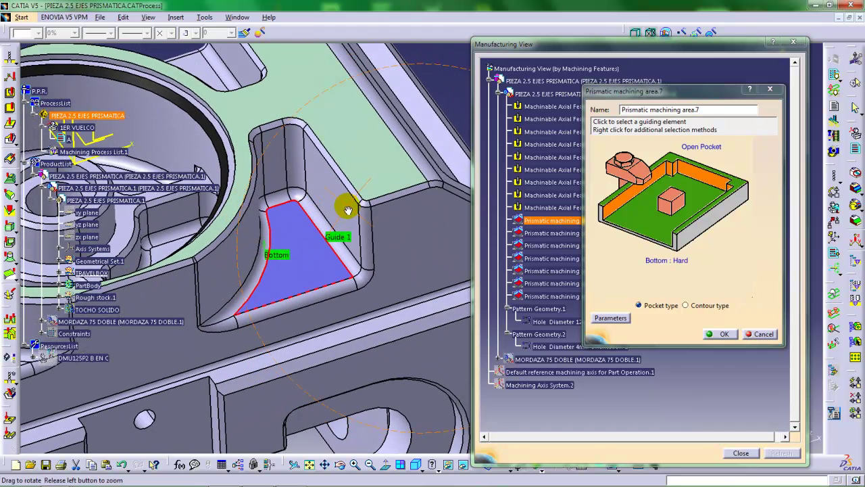
middle_drag(340, 239, 367, 221)
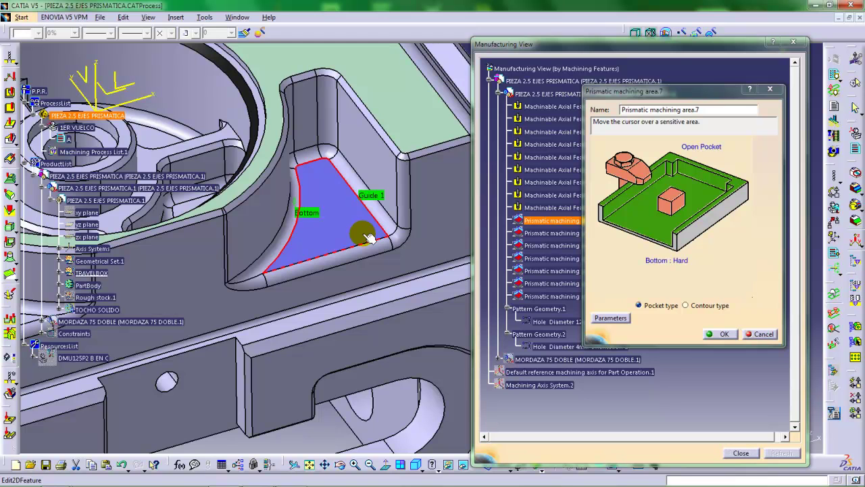
middle_drag(365, 237, 342, 259)
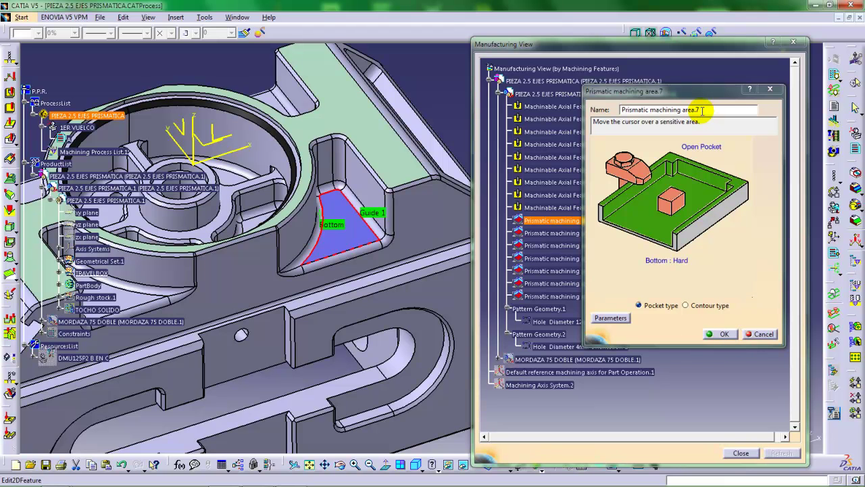
drag(707, 110, 616, 110)
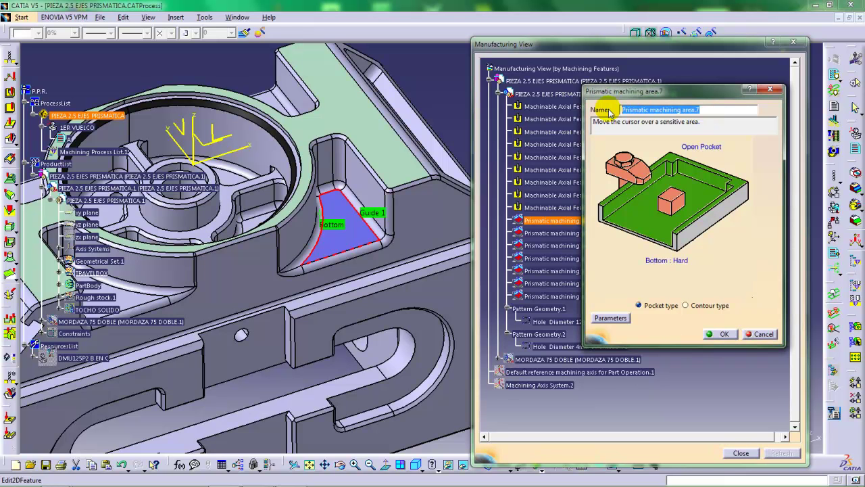
text(PO)
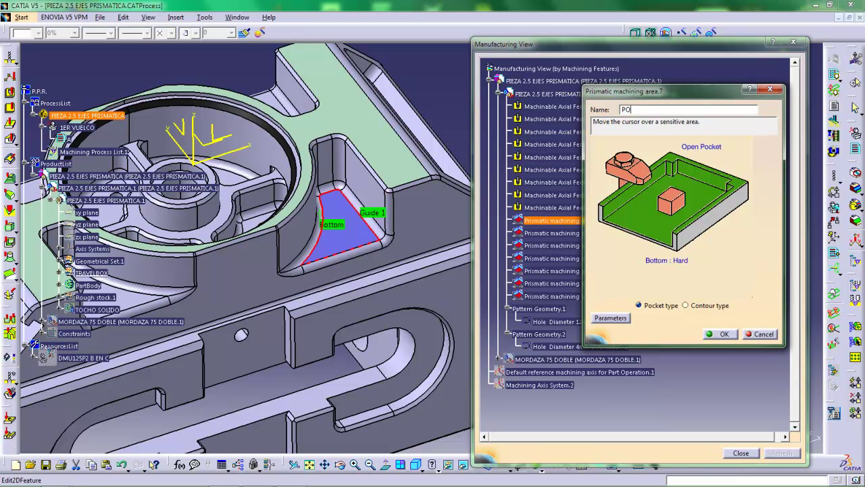
key(BackSpace)
key(BackSpace)
text(CAJE)
text(RA)
text( 1)
text(AL)
key(BackSpace)
key(BackSpace)
text(SIN RADIO)
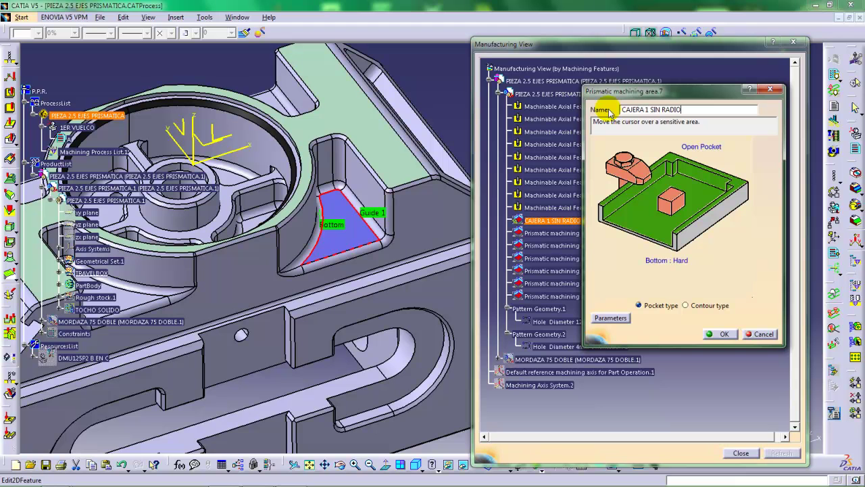
click(719, 333)
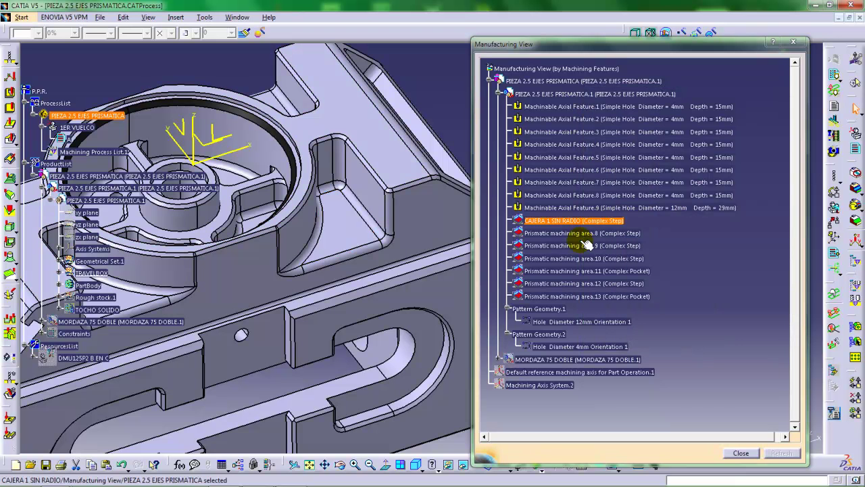
Duplicate the CAJERA 1 SIN RADIO machining area within the Manufacturing View by copying and pasting it
right_click(566, 224)
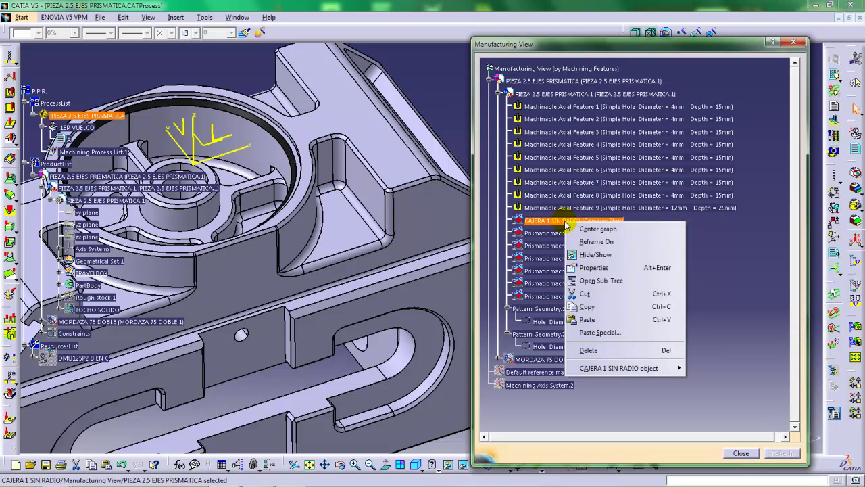
click(595, 312)
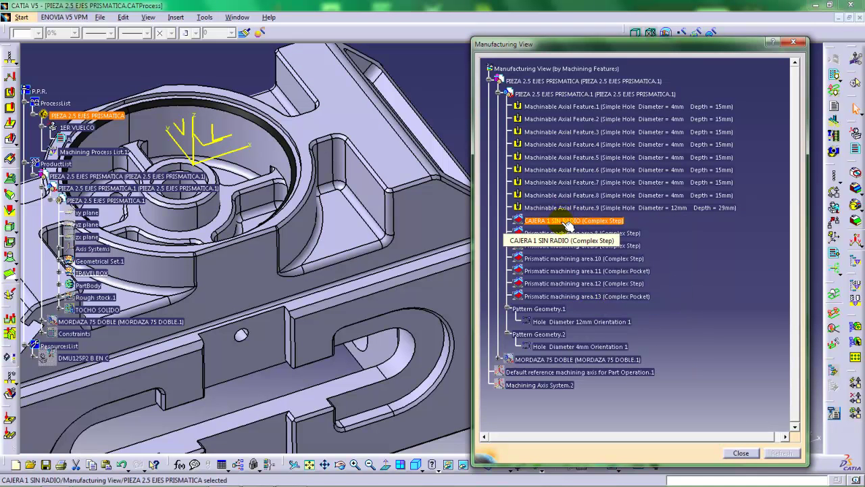
right_click(565, 225)
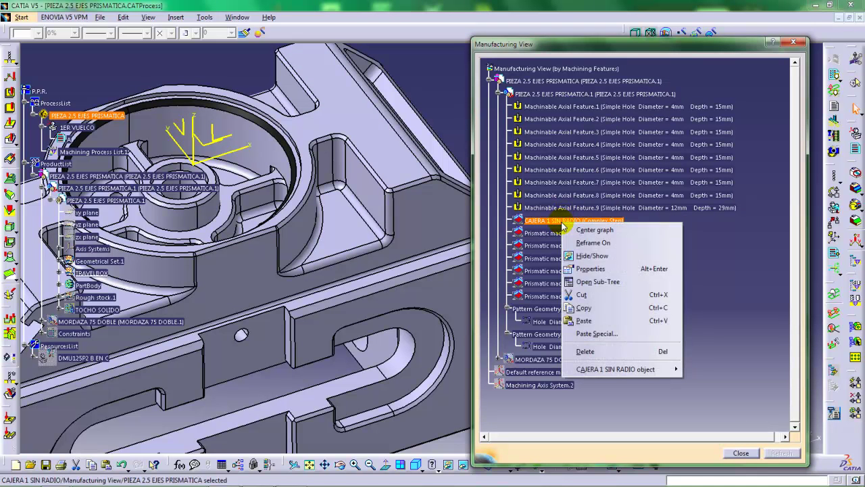
click(584, 320)
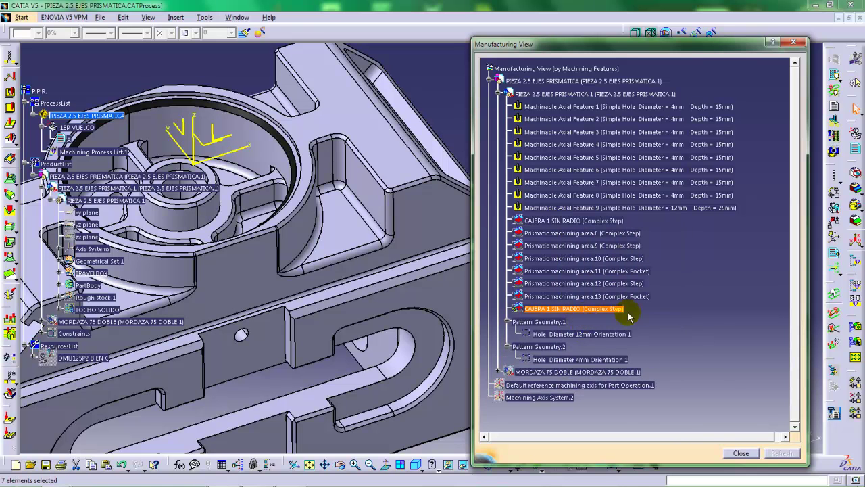
Try to display the properties of the pasted CAJERA 1 SIN RADIO copy
right_click(603, 311)
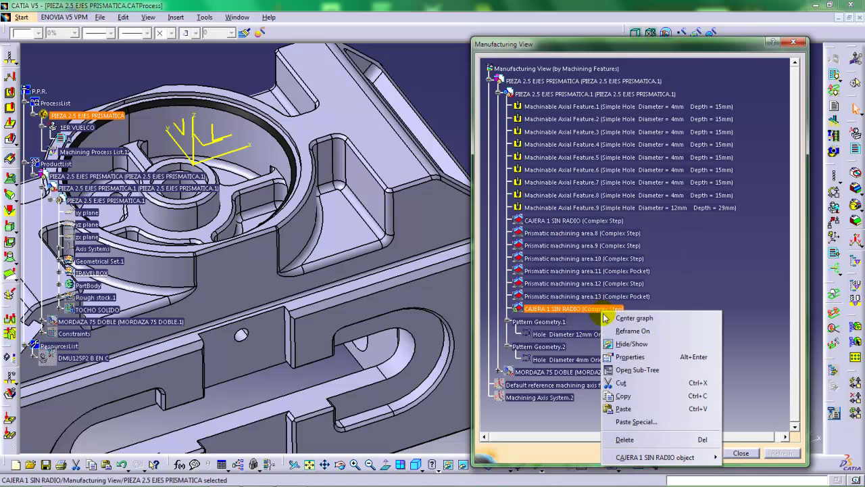
click(709, 289)
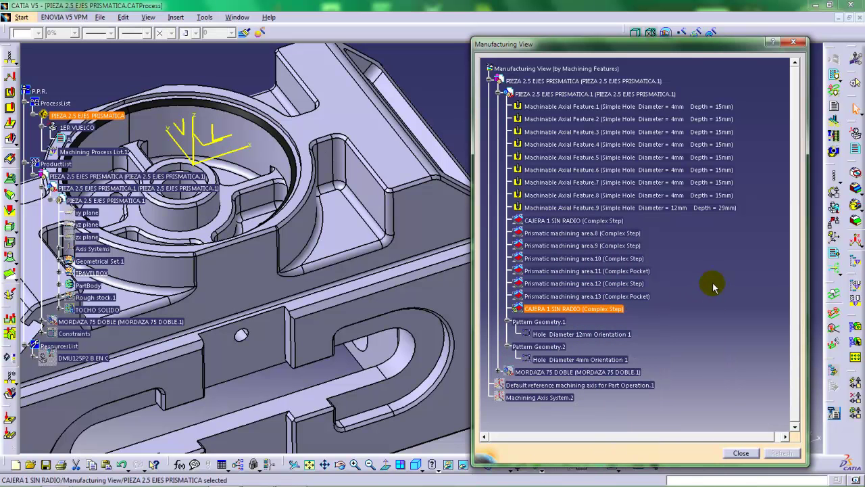
right_click(581, 312)
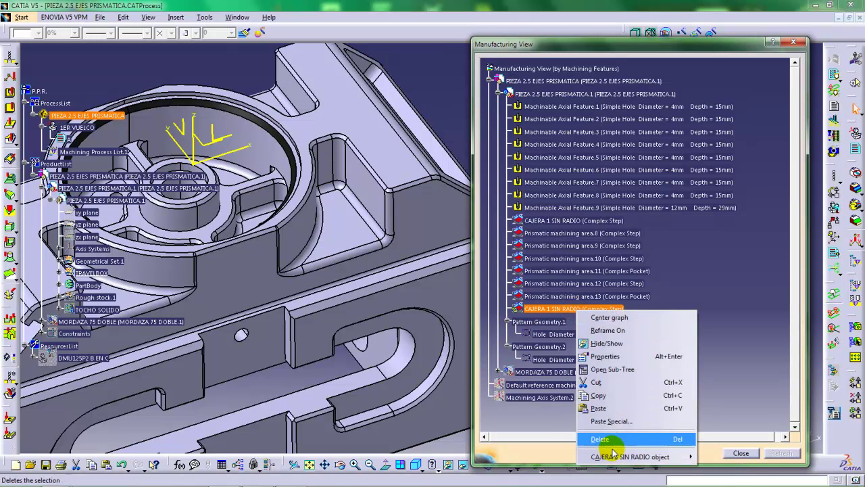
click(608, 356)
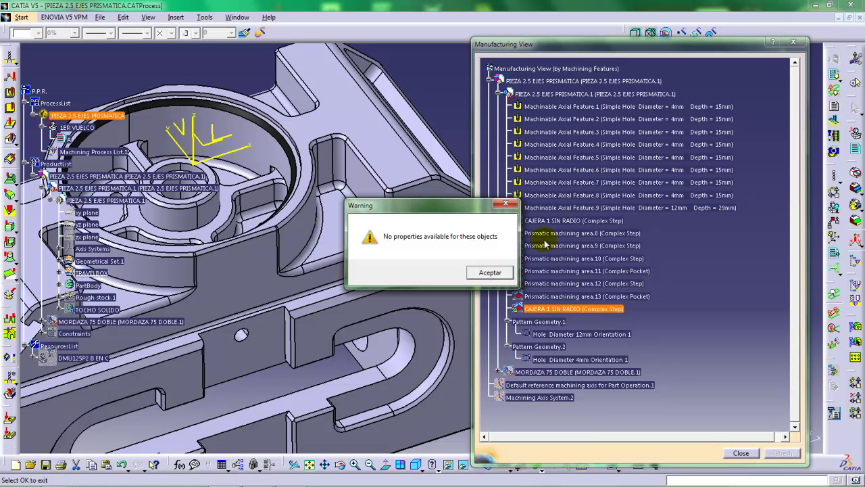
click(489, 273)
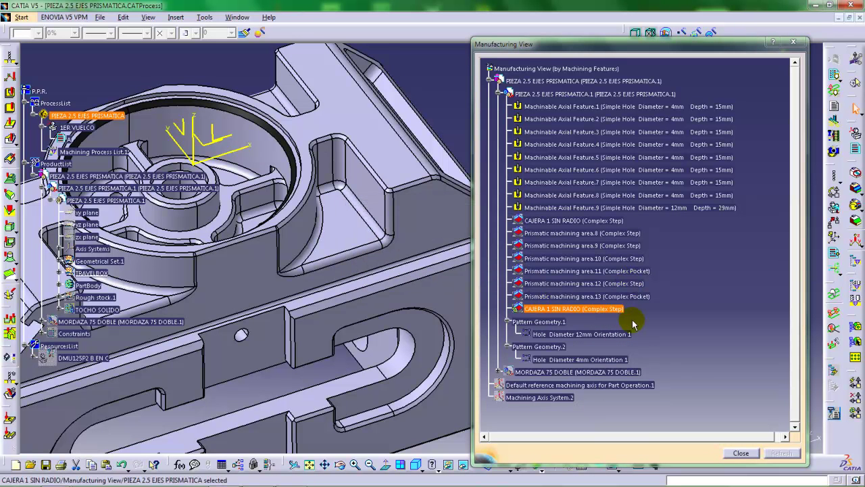
Rename the pasted machining area copy as CAJERA 1 CON RADIO and accept its definition
click(579, 309)
double_click(579, 309)
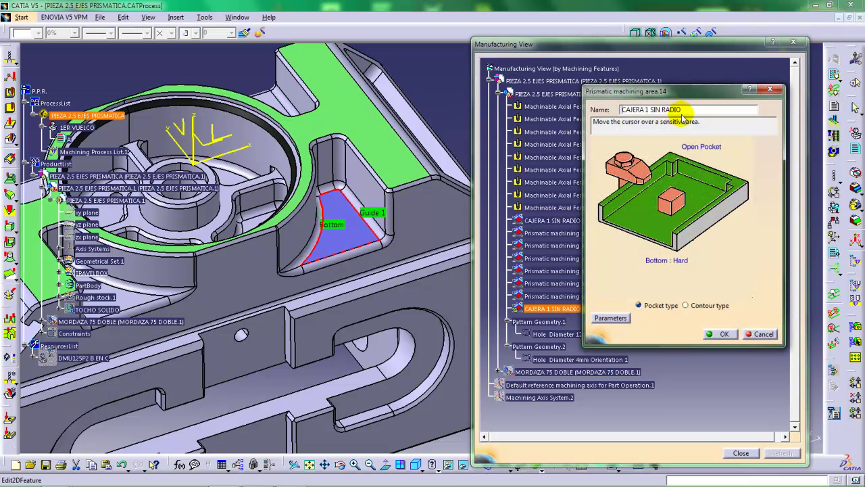
drag(662, 109, 649, 109)
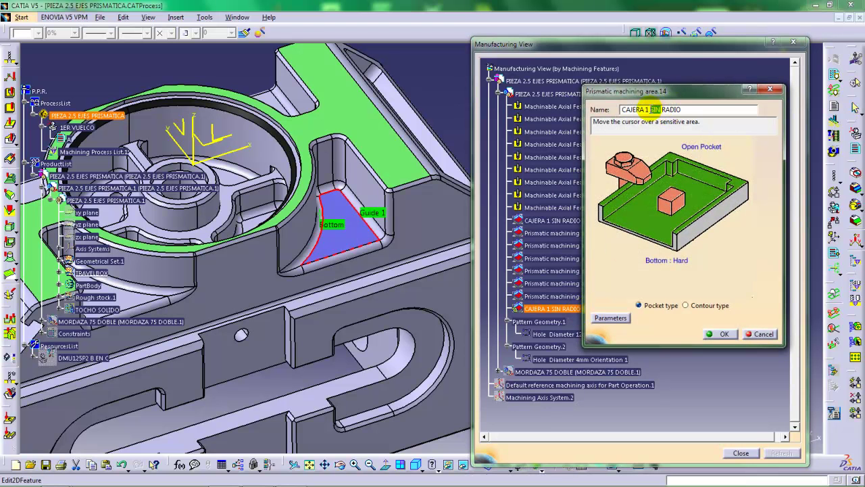
text(CON)
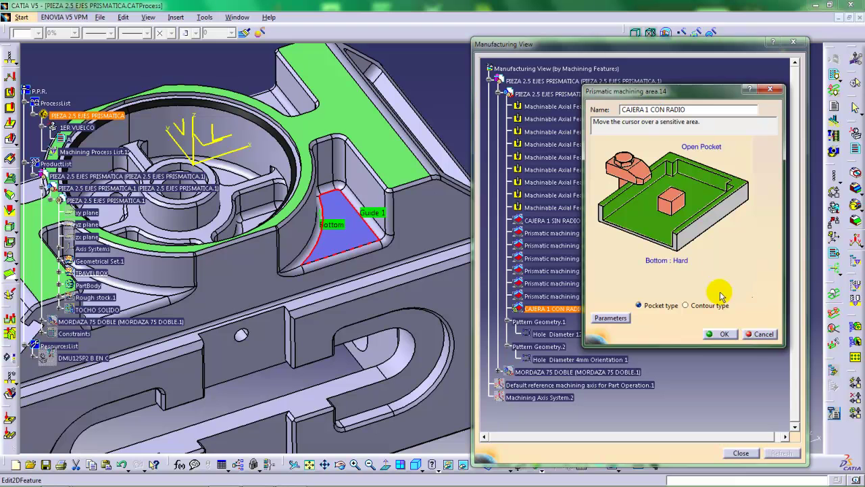
click(717, 333)
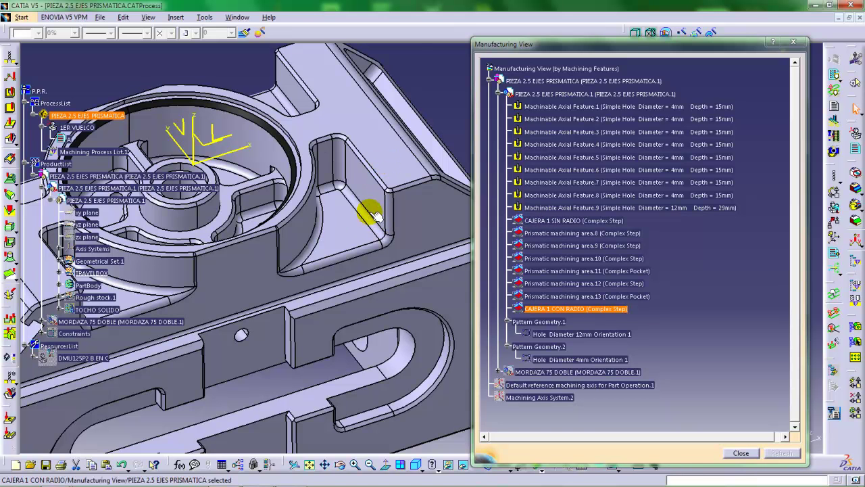
Open CAJERA 1 SIN RADIO for editing and remove its bottom face and all its guide contours
double_click(569, 223)
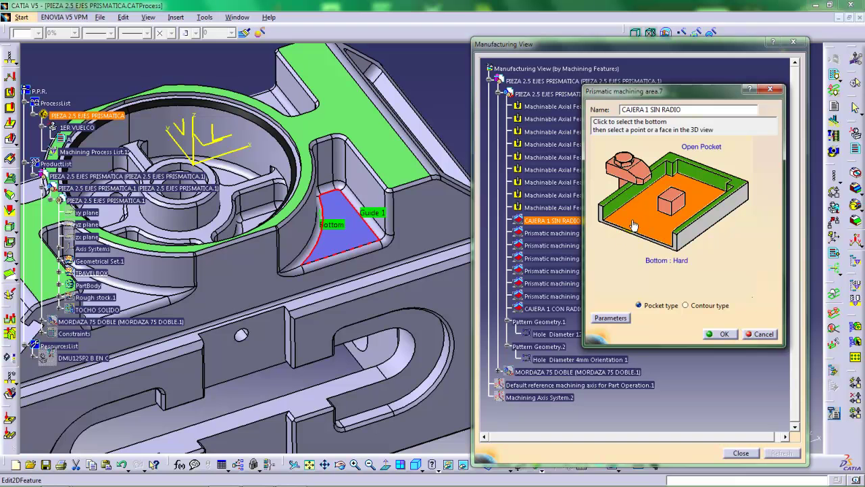
right_click(633, 225)
click(649, 231)
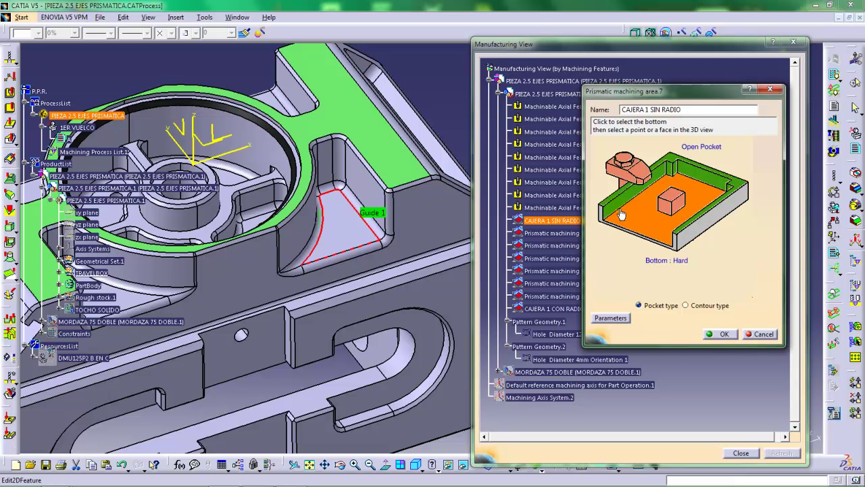
right_click(619, 200)
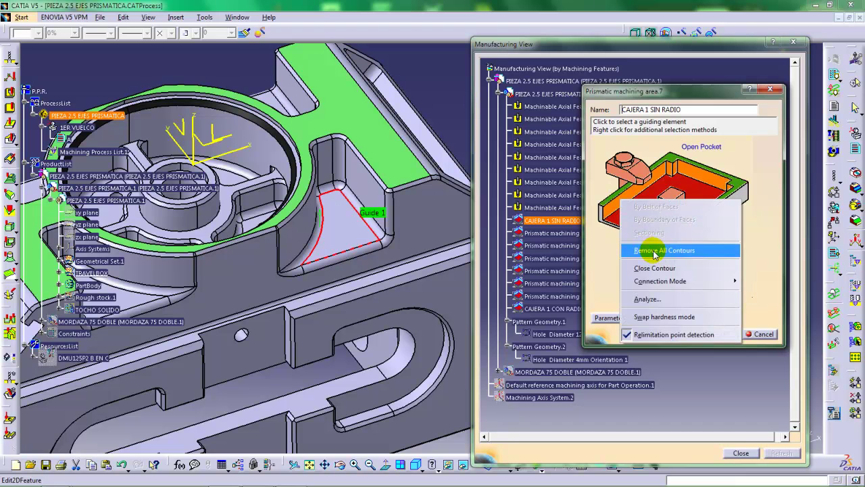
click(654, 251)
Define the bottom of CAJERA 1 SIN RADIO by the vertex on the floor fillet's upper edge at the pocket's outer corner
click(641, 223)
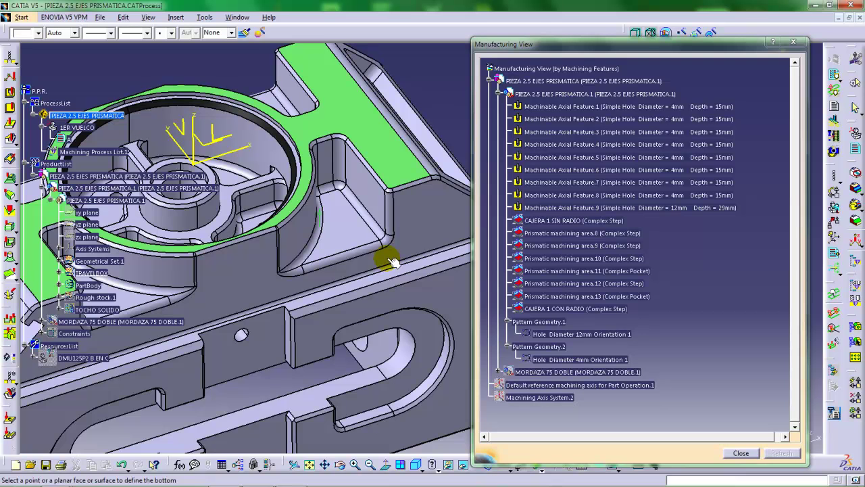
middle_drag(386, 250, 411, 213)
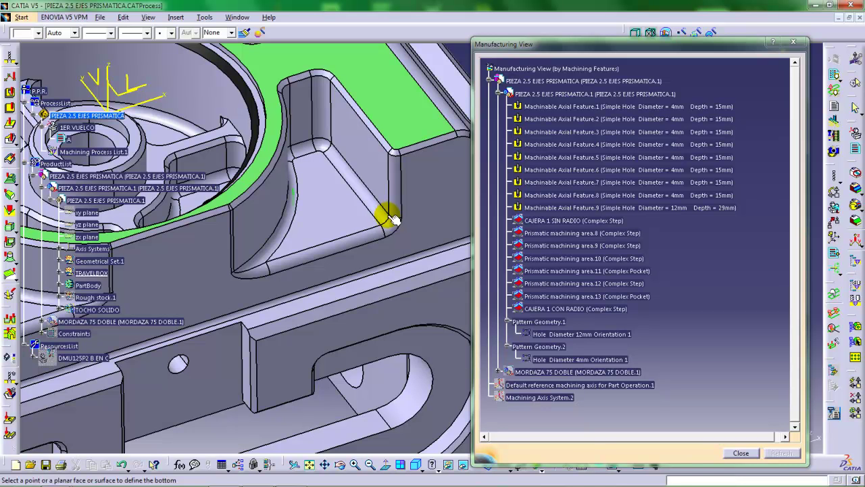
click(391, 216)
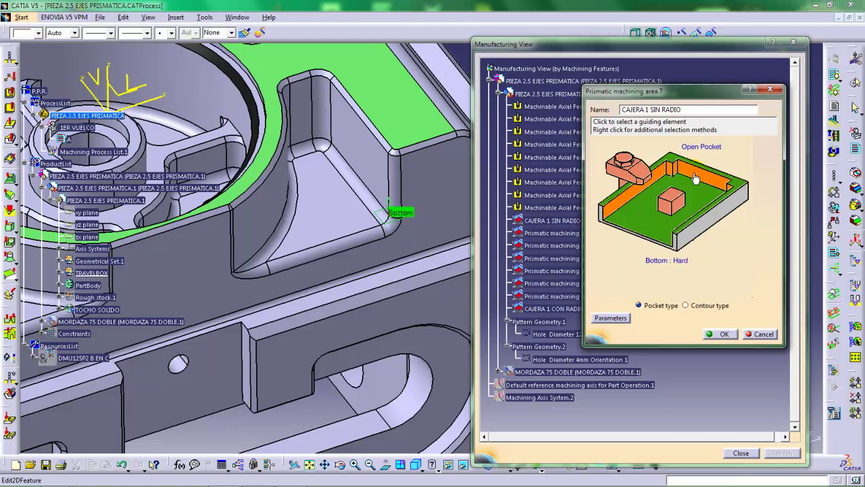
Build the guide contour from the straight upper fillet edge, navigating along edges until the end of the curved wall's upper fillet edge
right_click(696, 177)
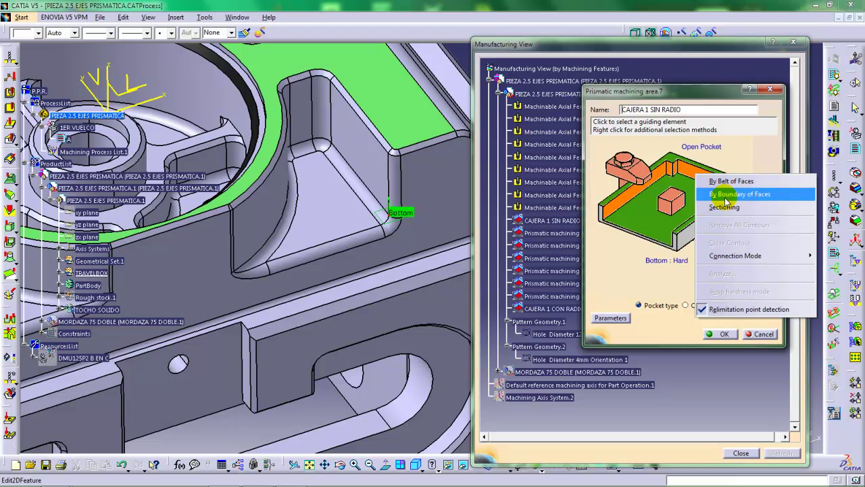
click(625, 255)
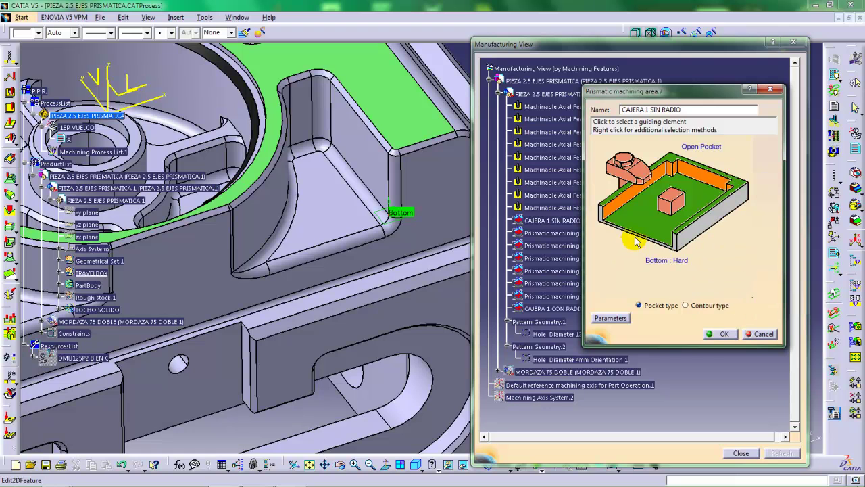
click(693, 177)
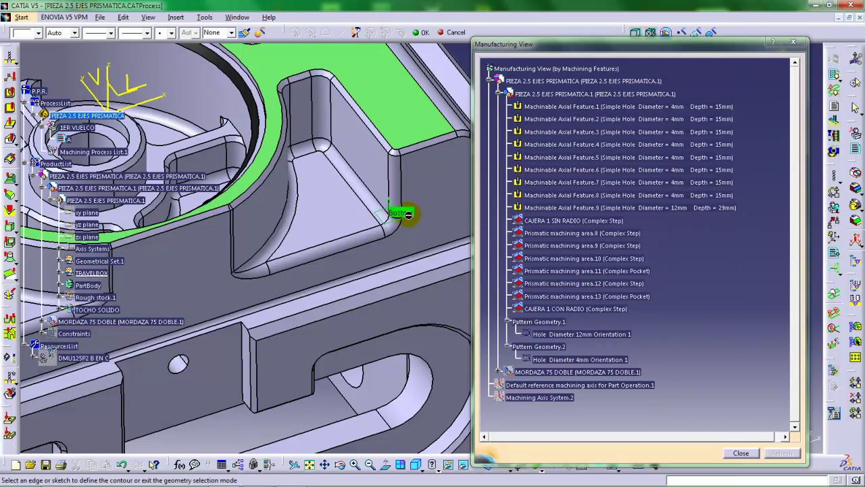
mouse_move(399, 212)
middle_down()
mouse_move(386, 204)
mouse_move(393, 196)
mouse_move(348, 187)
mouse_move(409, 217)
mouse_move(412, 207)
middle_up()
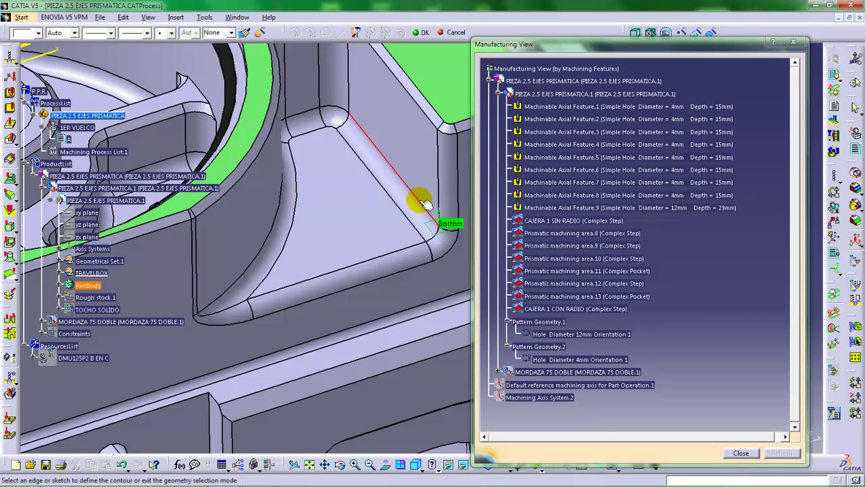
click(423, 202)
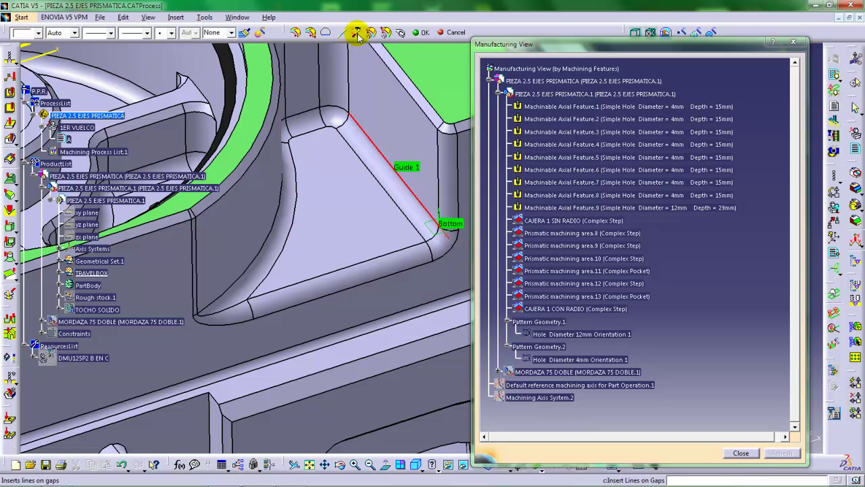
click(295, 31)
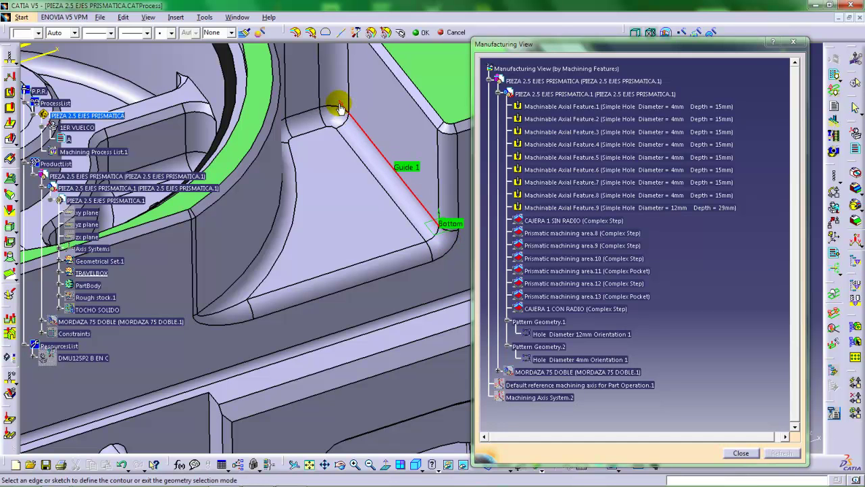
click(312, 32)
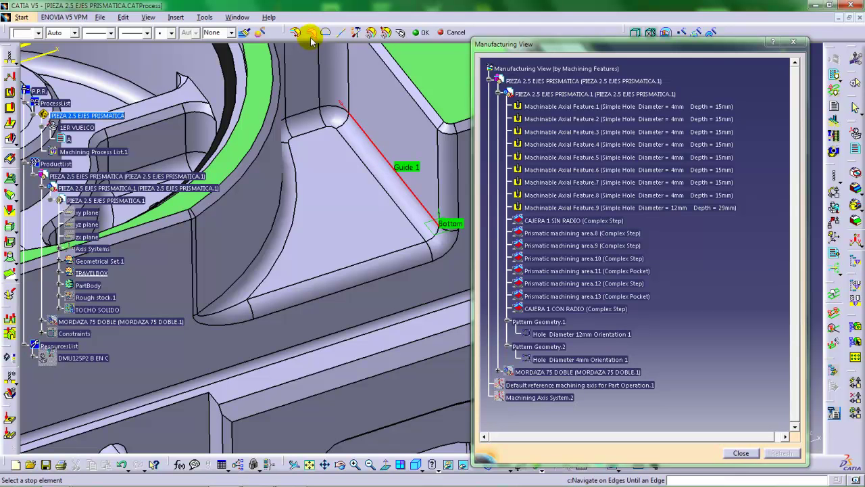
click(297, 33)
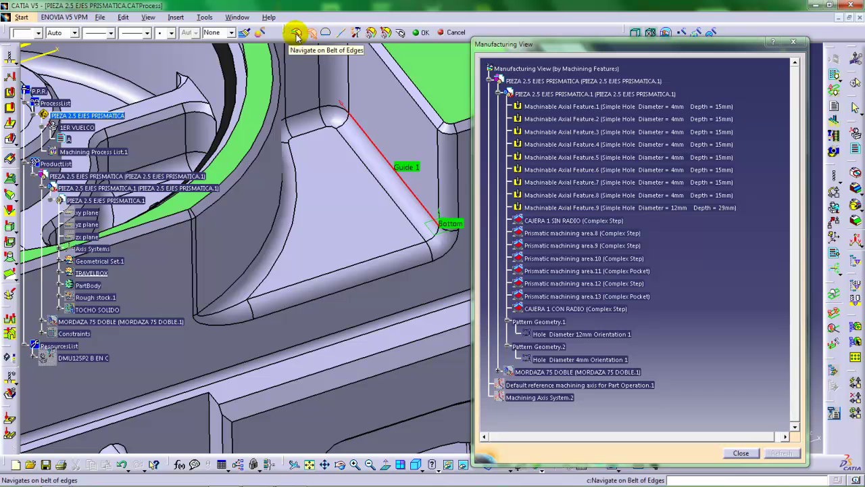
click(312, 35)
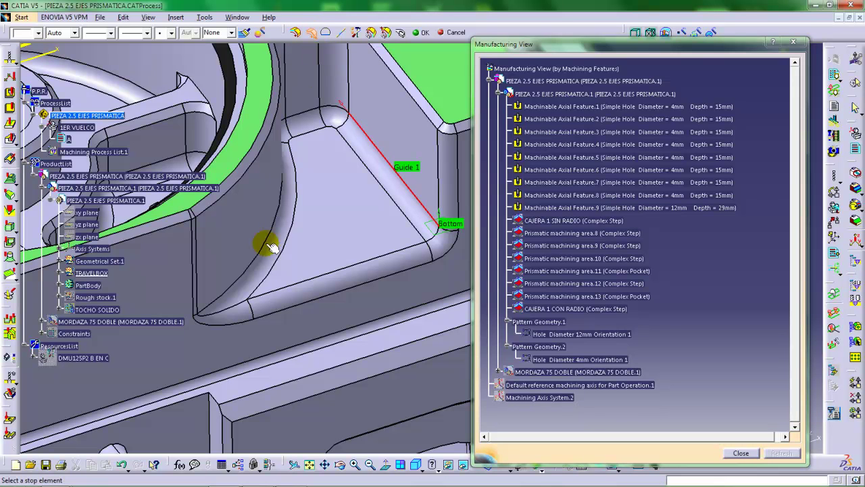
click(249, 274)
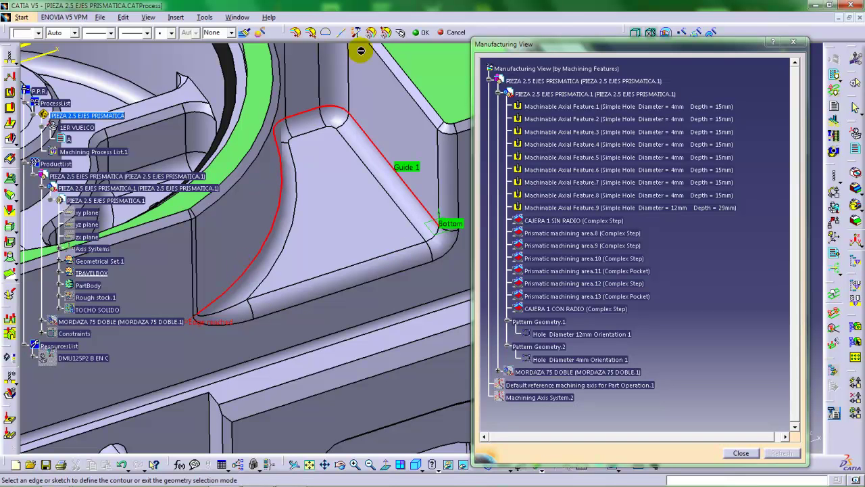
Close the guide contour with a line across the pocket's open side, make that line soft and accept the machining area
click(327, 34)
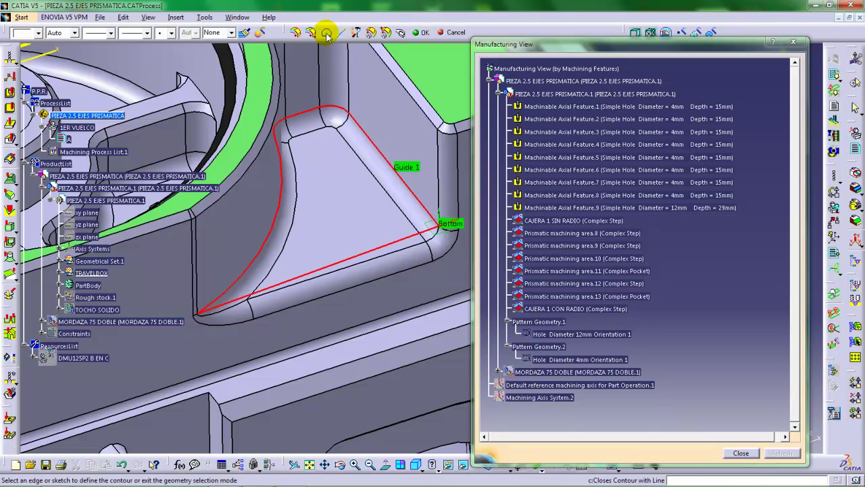
click(420, 32)
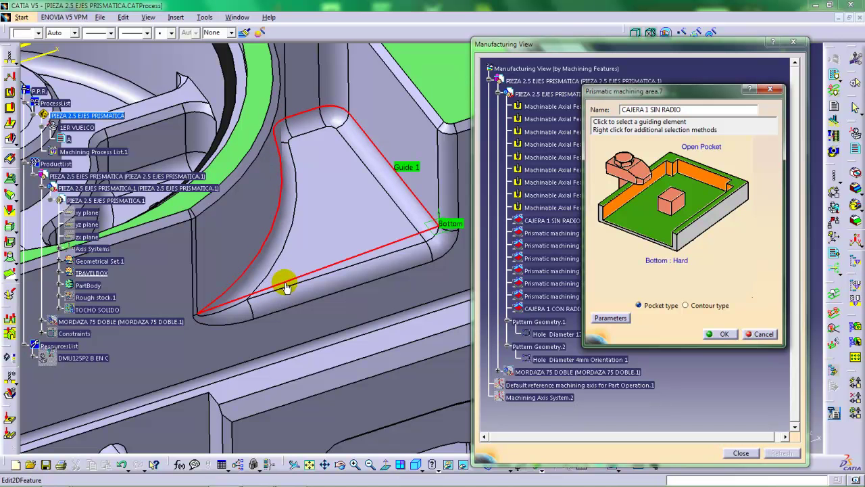
click(348, 264)
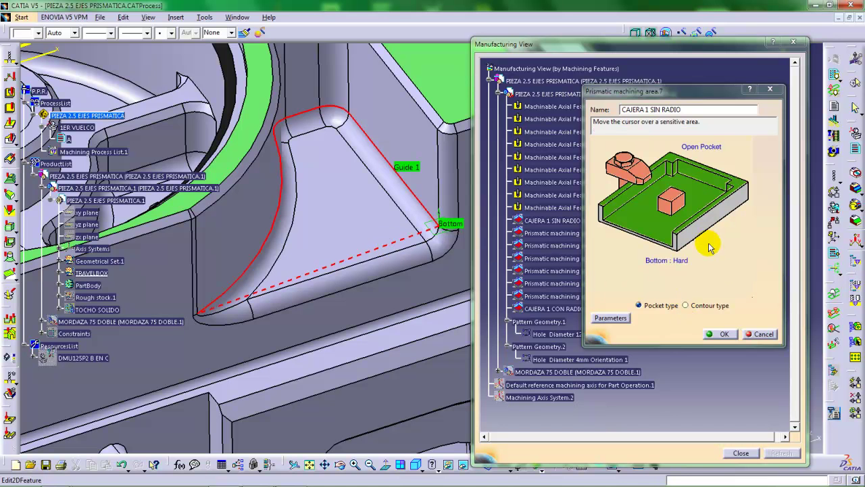
click(723, 334)
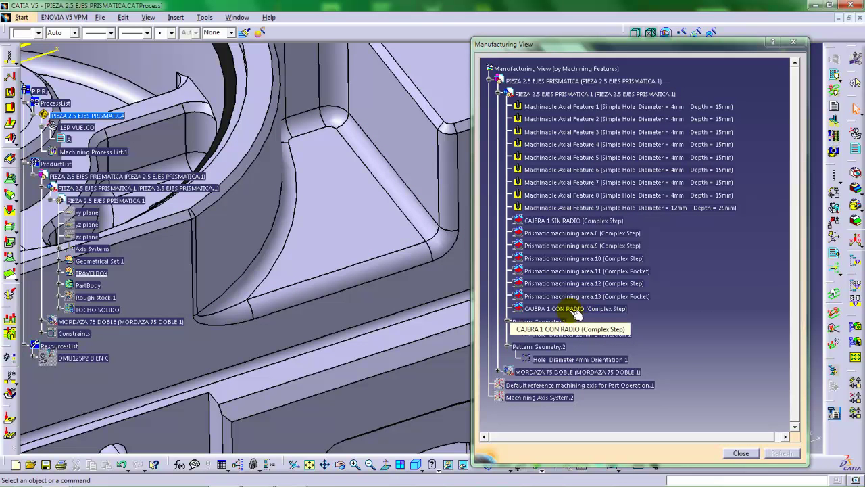
Replace the top plane of CAJERA 1 CON RADIO with the vertex on the floor fillet's upper edge at the outer corner
double_click(541, 308)
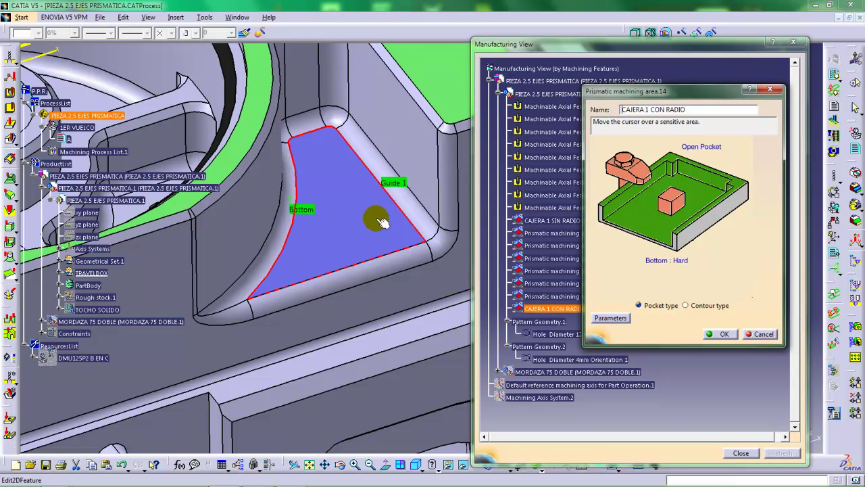
middle_drag(378, 219, 380, 231)
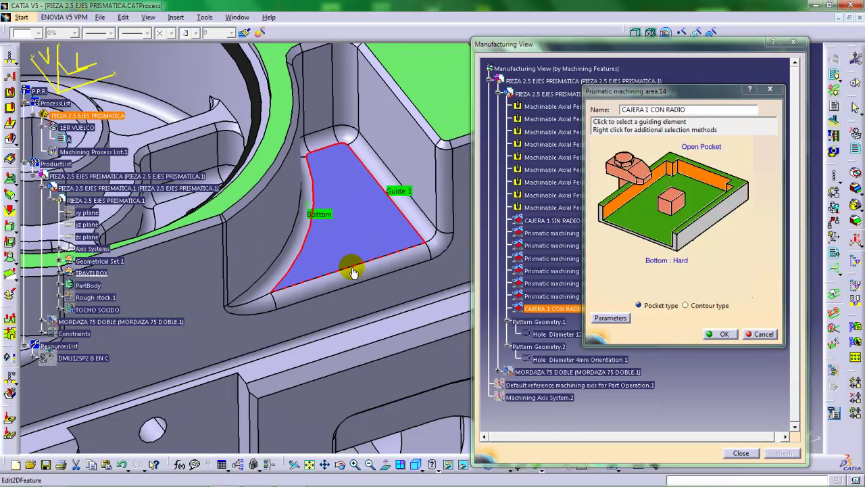
middle_drag(352, 272, 354, 253)
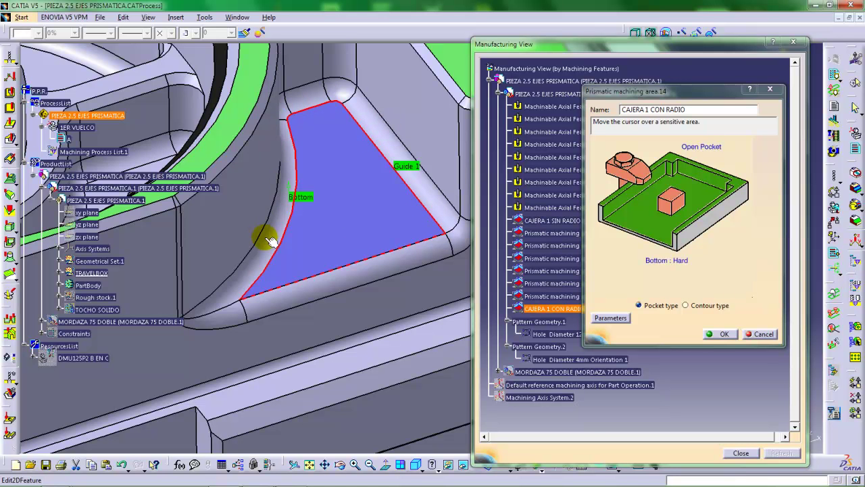
mouse_move(378, 200)
middle_down()
mouse_move(363, 201)
mouse_move(349, 222)
mouse_move(377, 197)
middle_up()
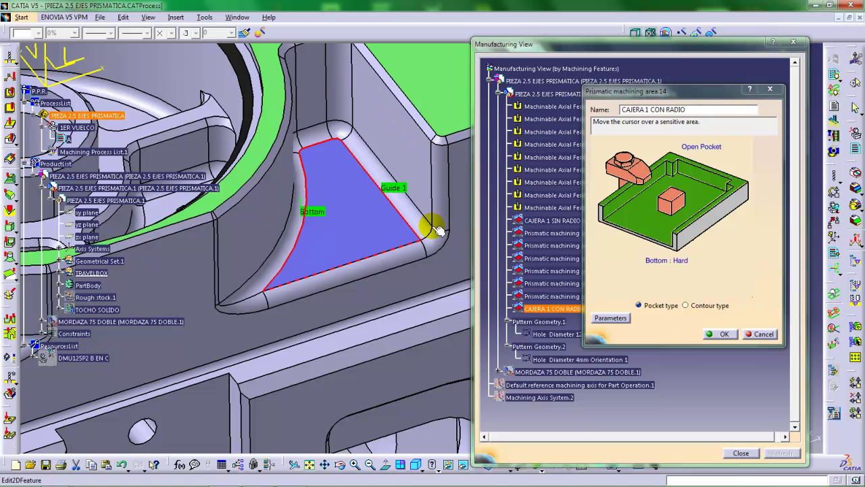
right_click(668, 160)
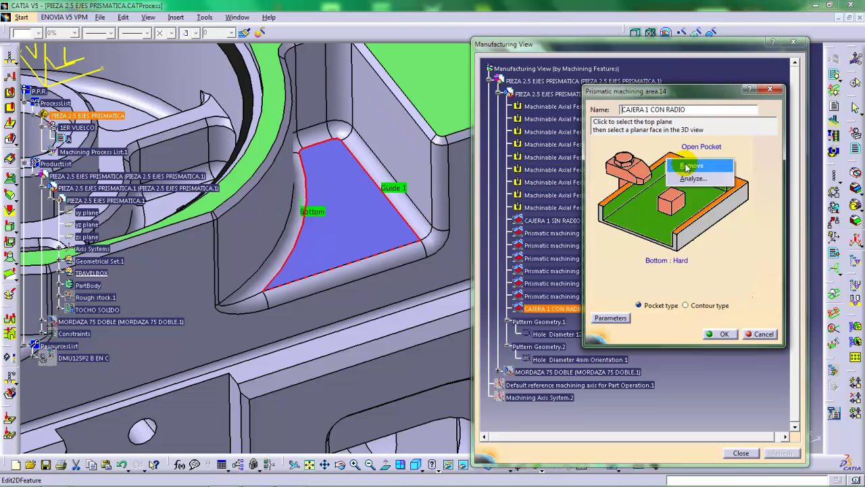
click(692, 166)
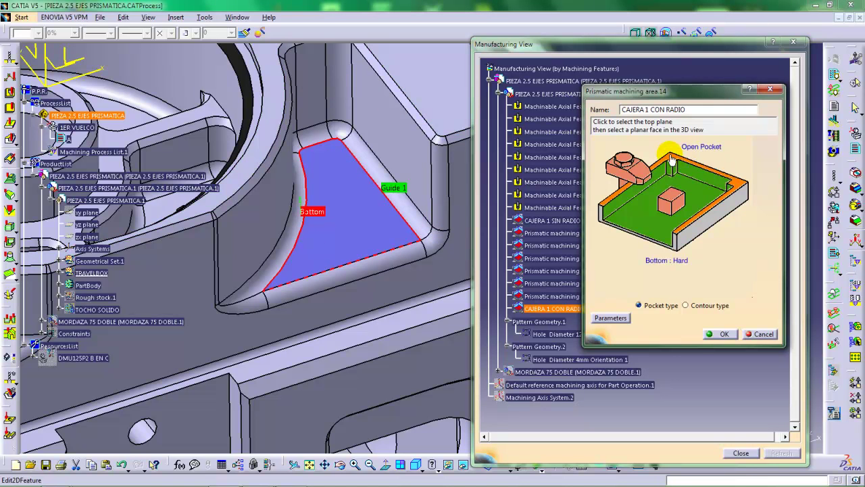
click(666, 150)
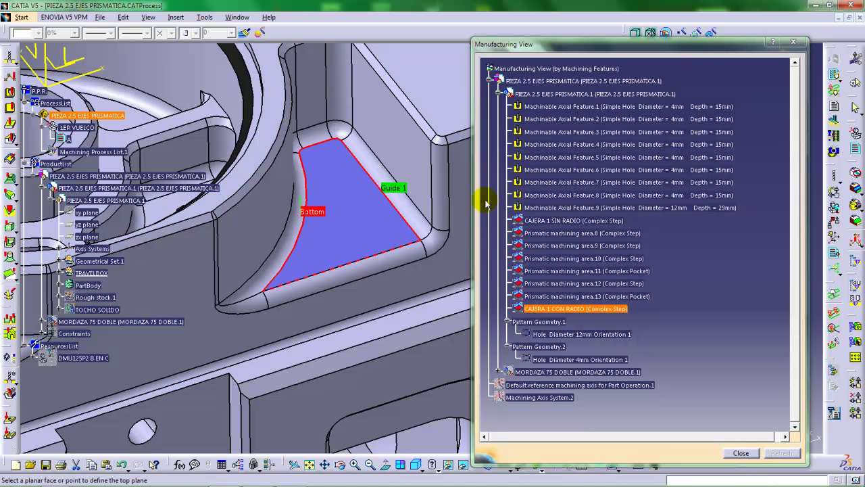
click(438, 230)
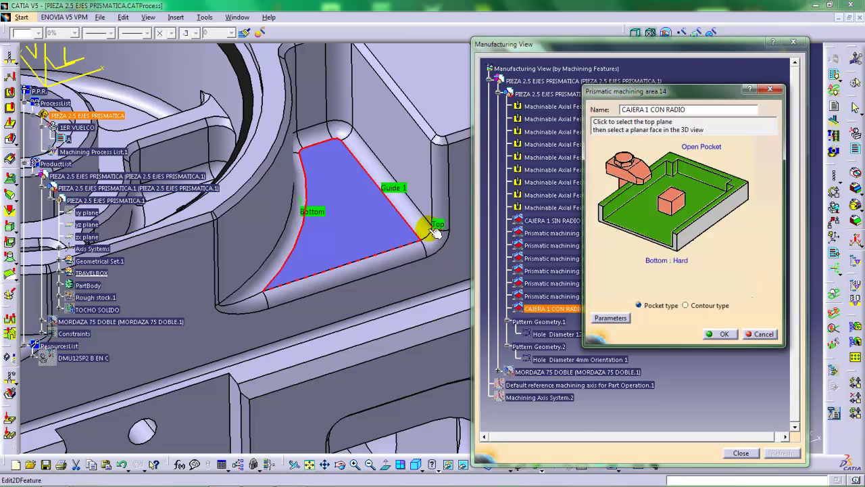
middle_drag(394, 233, 422, 192)
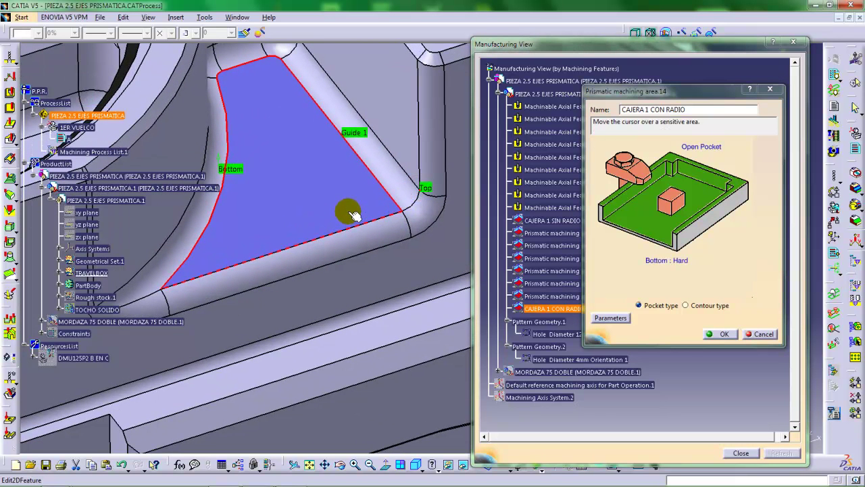
middle_drag(356, 210, 313, 214)
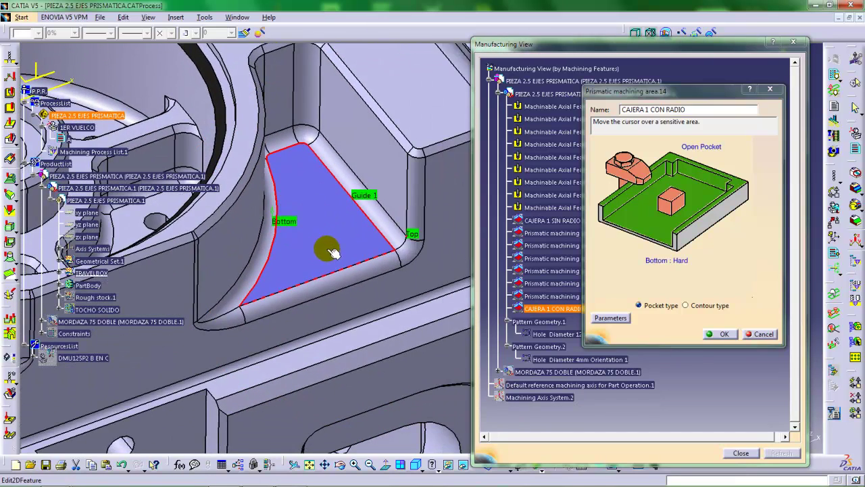
middle_drag(332, 252, 338, 226)
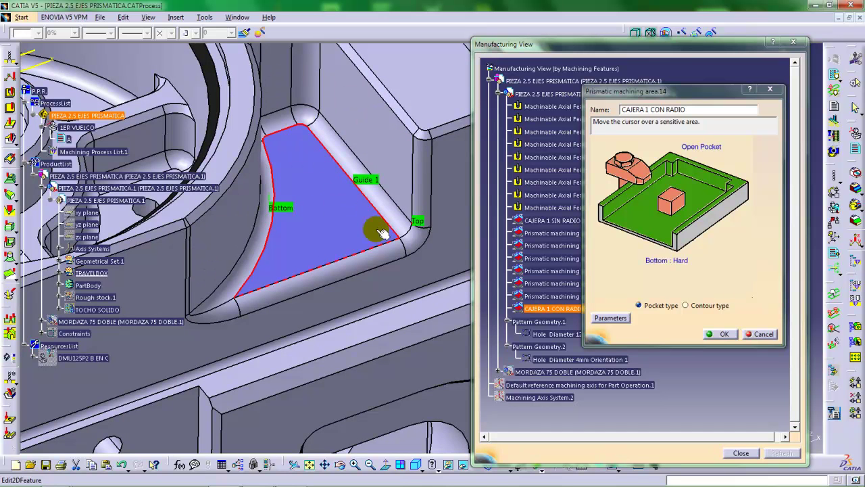
Check the floor geometry of CAJERA 1 CON RADIO on the corner pocket and accept the machining area
middle_drag(324, 230, 409, 221)
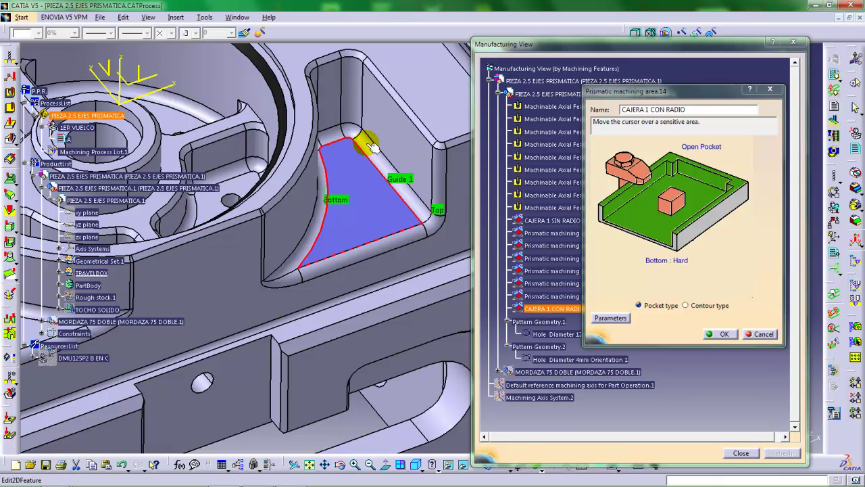
mouse_move(350, 177)
middle_down()
mouse_move(338, 183)
mouse_move(342, 191)
middle_up()
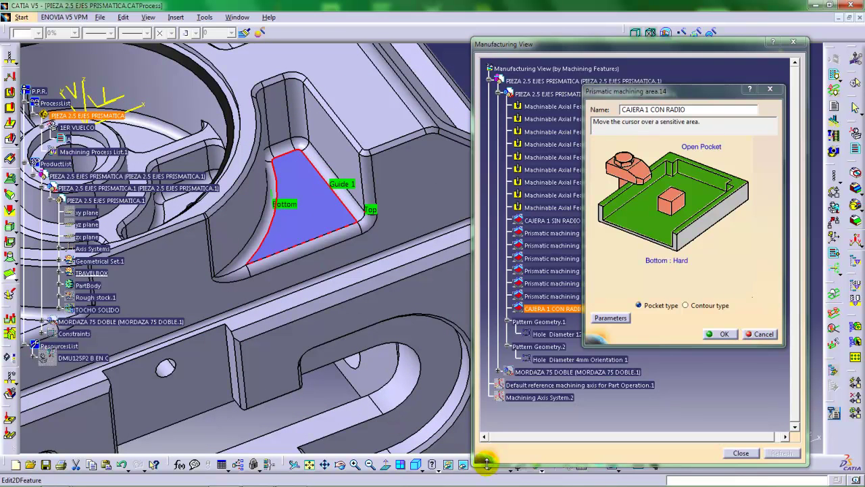
click(718, 333)
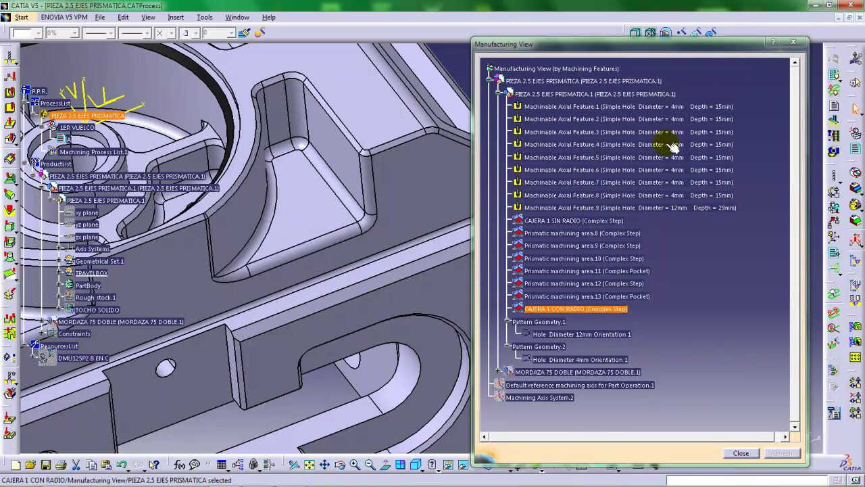
Measure the distance between the vertices on the floor fillet's upper edge at both sides of the corner pocket's narrow end
drag(662, 53, 668, 46)
click(642, 463)
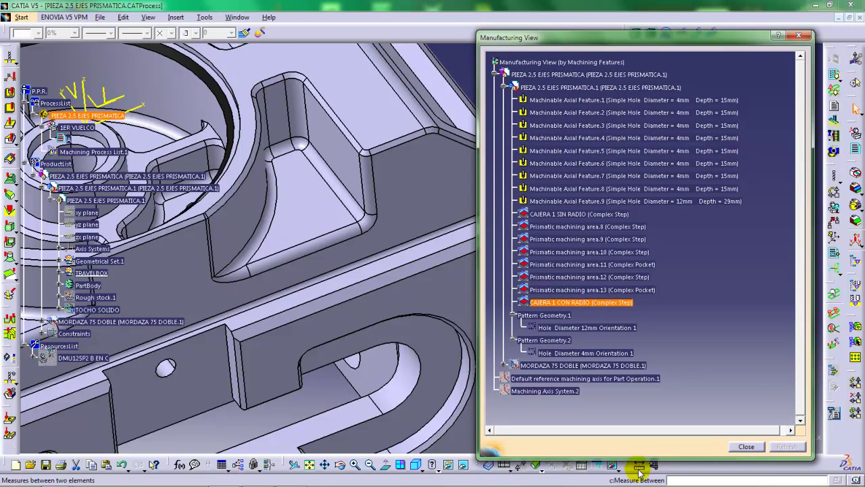
mouse_move(312, 233)
middle_down()
mouse_move(367, 263)
mouse_move(383, 228)
mouse_move(380, 199)
middle_up()
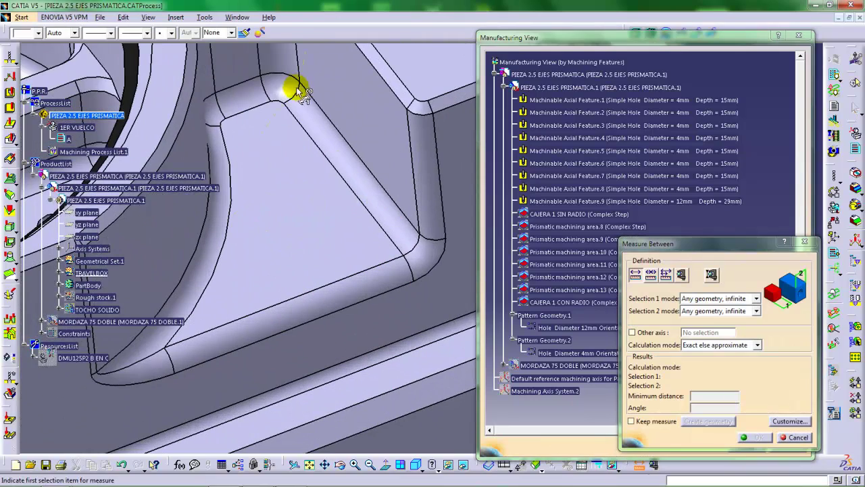
click(302, 86)
middle_drag(280, 120, 314, 225)
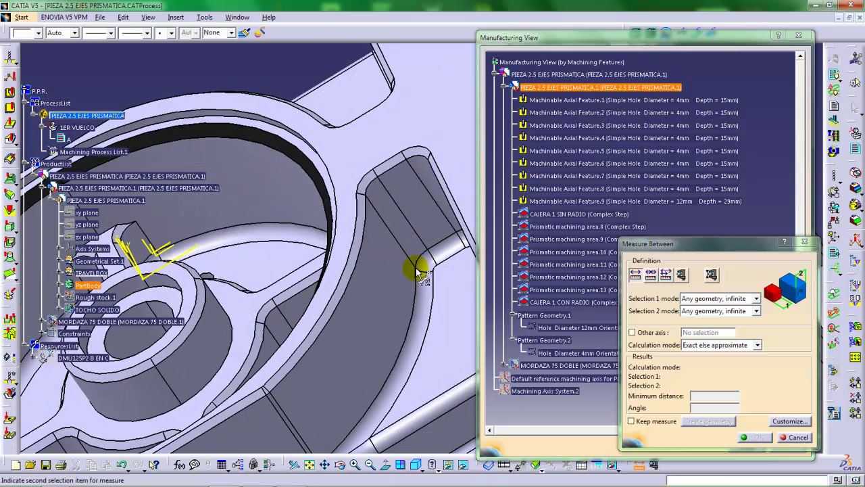
click(415, 268)
middle_drag(408, 266, 392, 172)
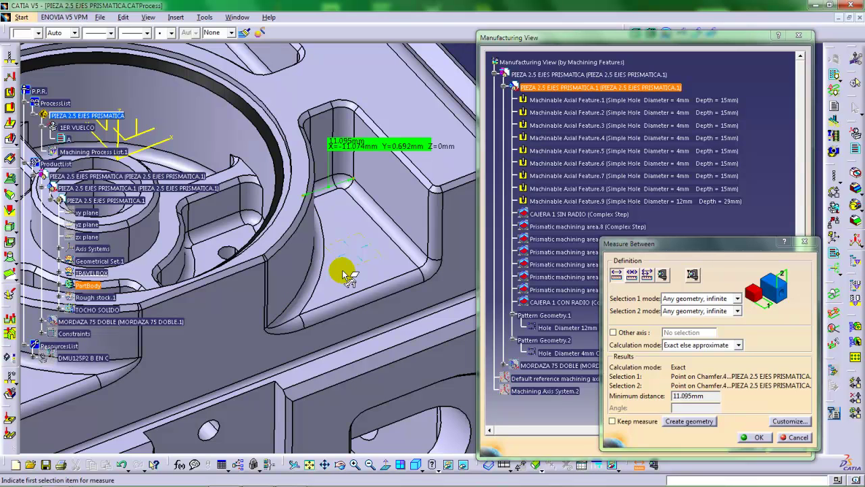
middle_drag(373, 191, 399, 179)
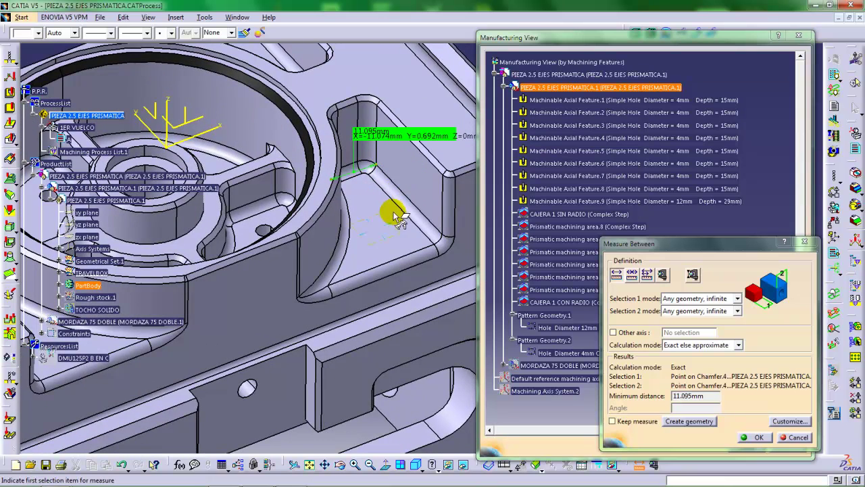
middle_drag(395, 214, 404, 234)
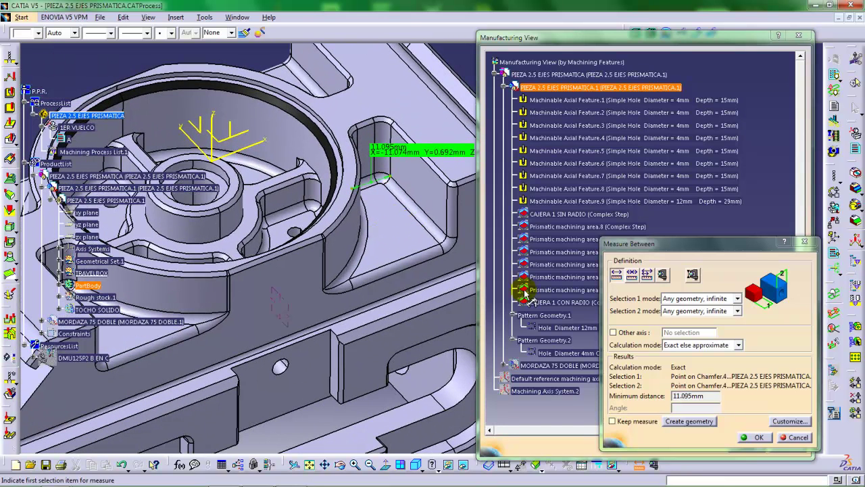
click(756, 438)
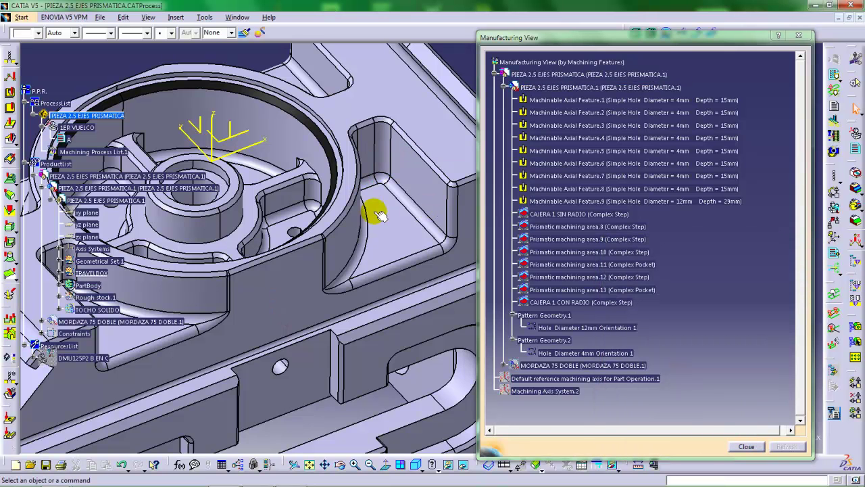
Review which pockets Prismatic machining area.8, area.9 and area.10 cover on the part, accepting each definition unchanged
middle_drag(379, 215, 395, 260)
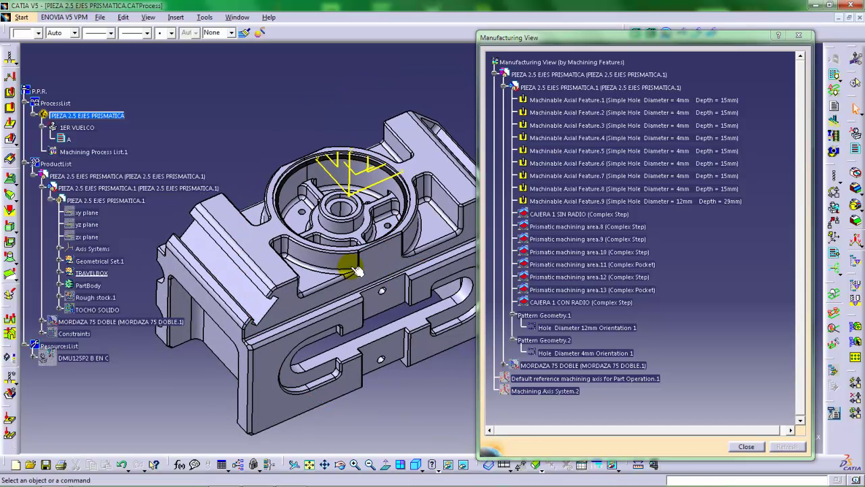
middle_drag(353, 264, 371, 244)
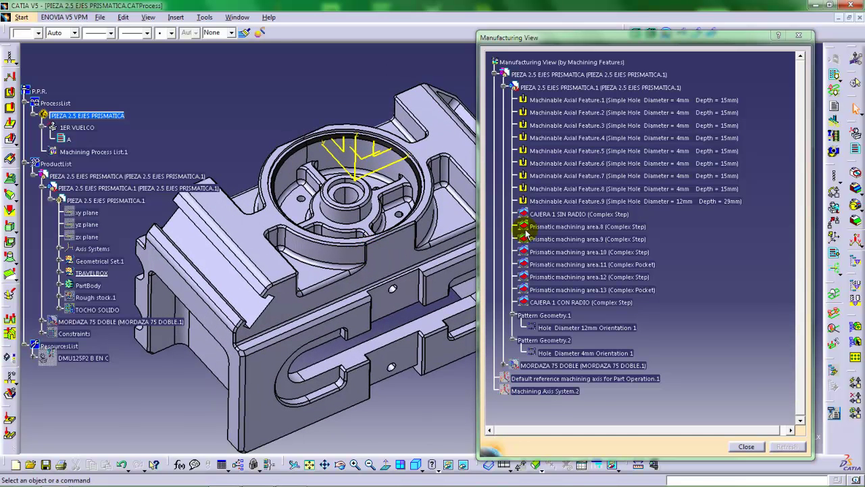
double_click(563, 229)
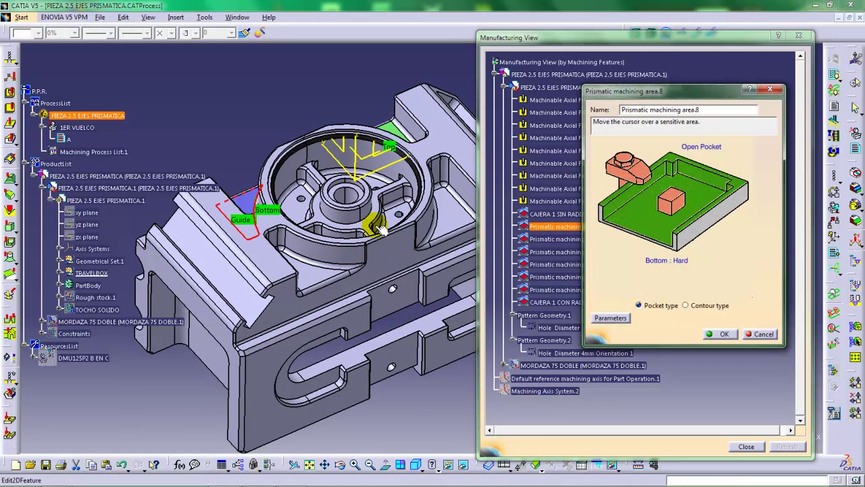
middle_drag(382, 230, 396, 271)
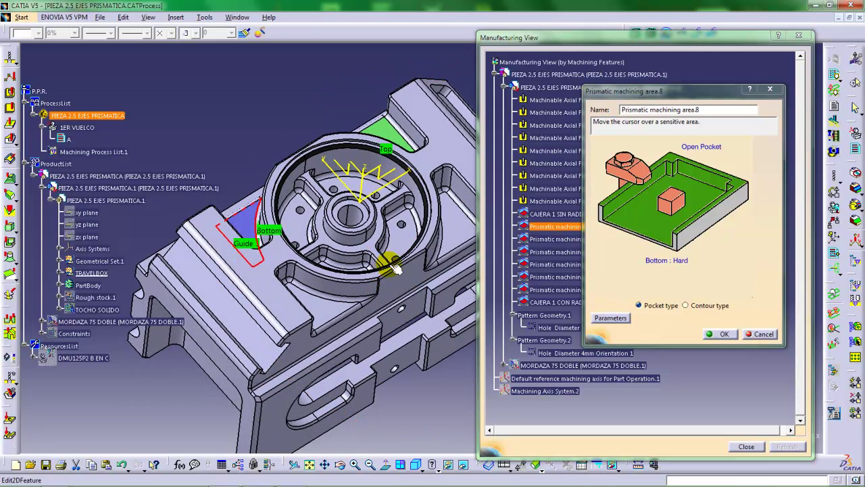
click(721, 335)
double_click(565, 239)
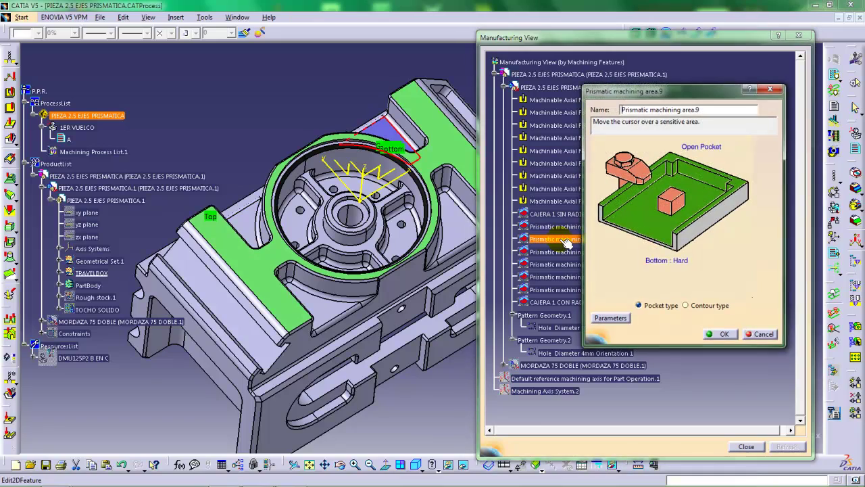
middle_drag(401, 214, 271, 284)
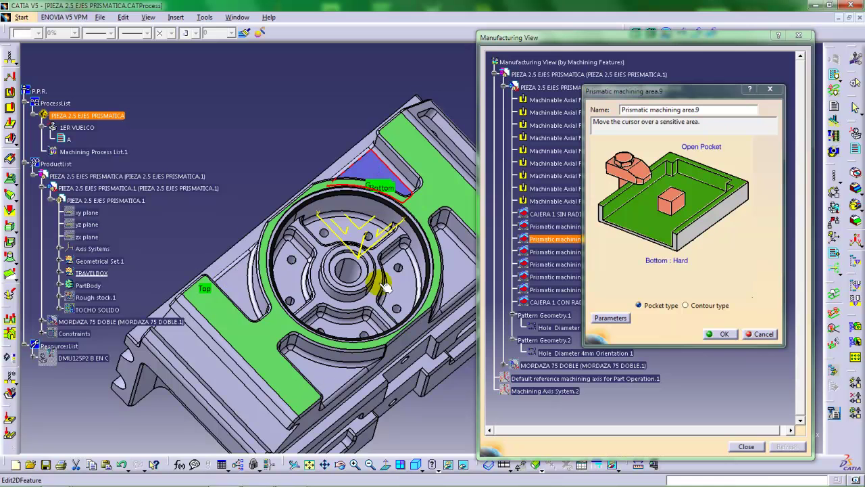
middle_drag(399, 253, 453, 280)
click(719, 334)
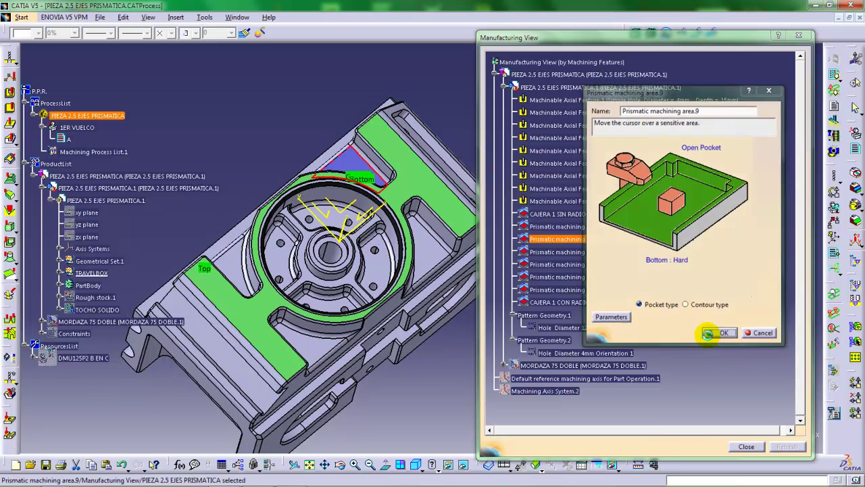
middle_drag(379, 267, 473, 264)
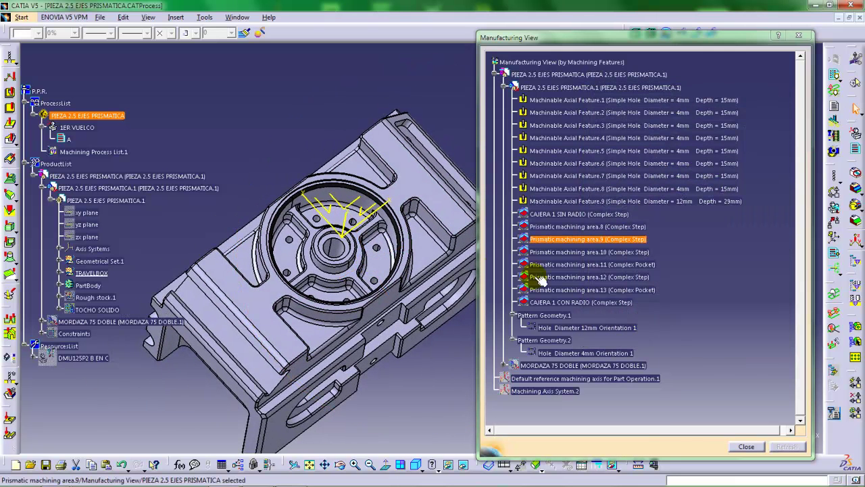
click(563, 252)
double_click(557, 252)
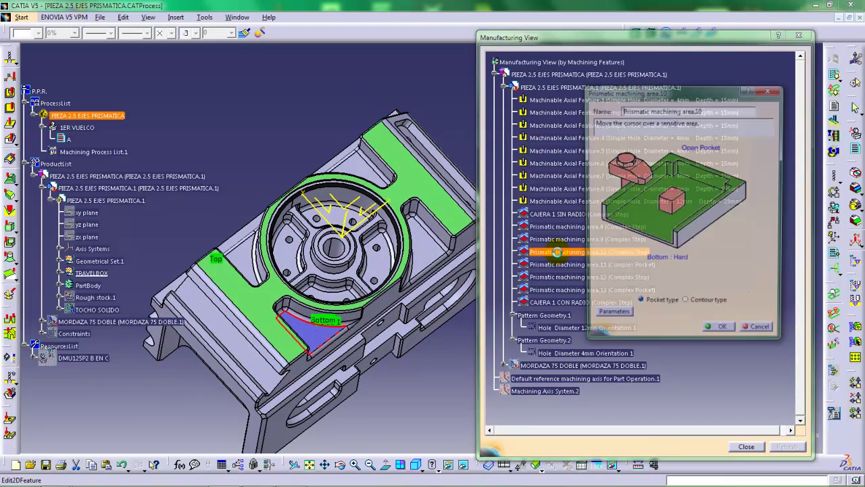
middle_drag(329, 329, 351, 281)
click(720, 333)
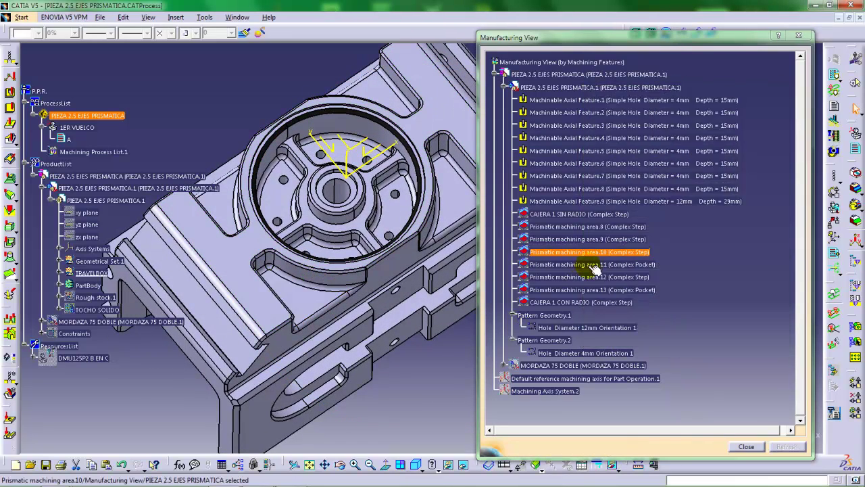
Rename Prismatic machining area.11, the closed pocket in the central boss, as CAJERA 5 and accept it
double_click(584, 265)
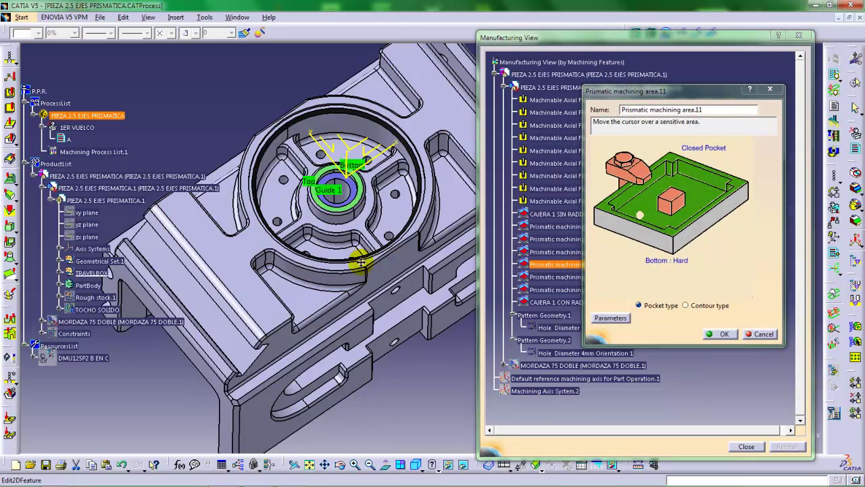
middle_drag(355, 291, 413, 230)
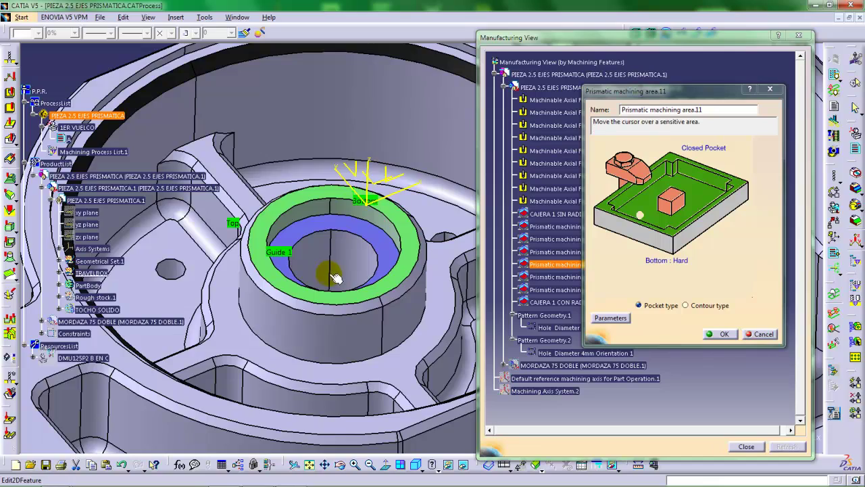
middle_drag(332, 273, 353, 251)
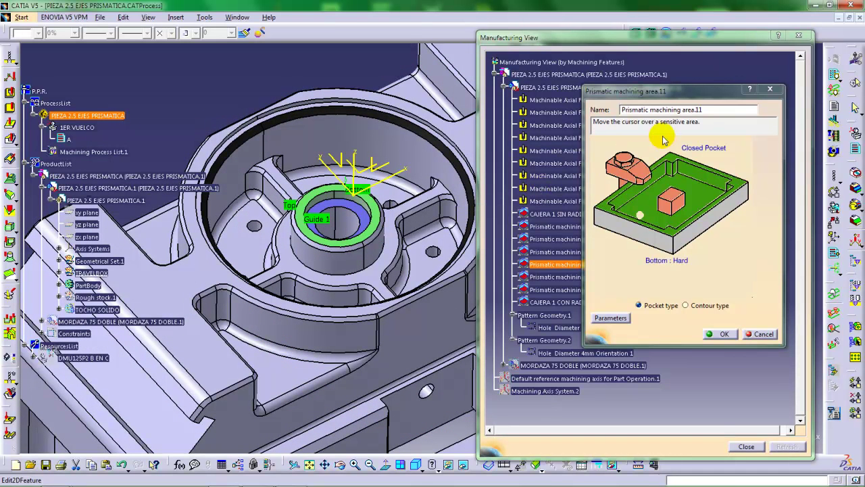
drag(707, 110, 616, 116)
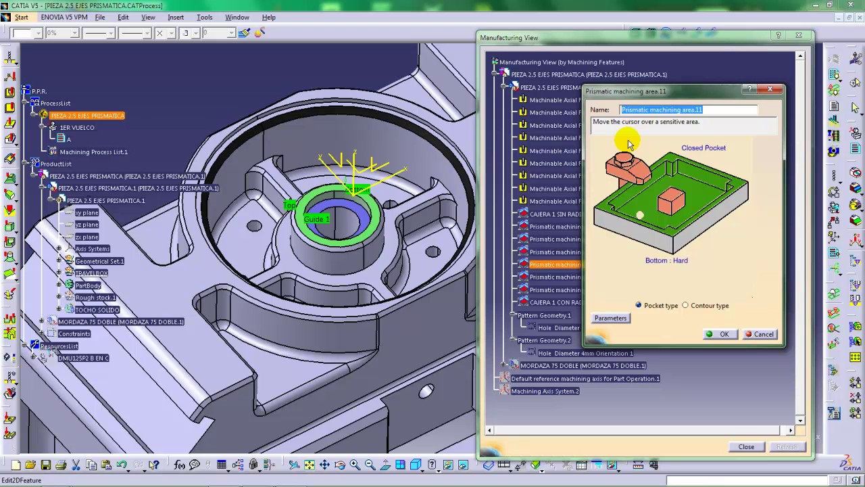
text(CAJERA 5)
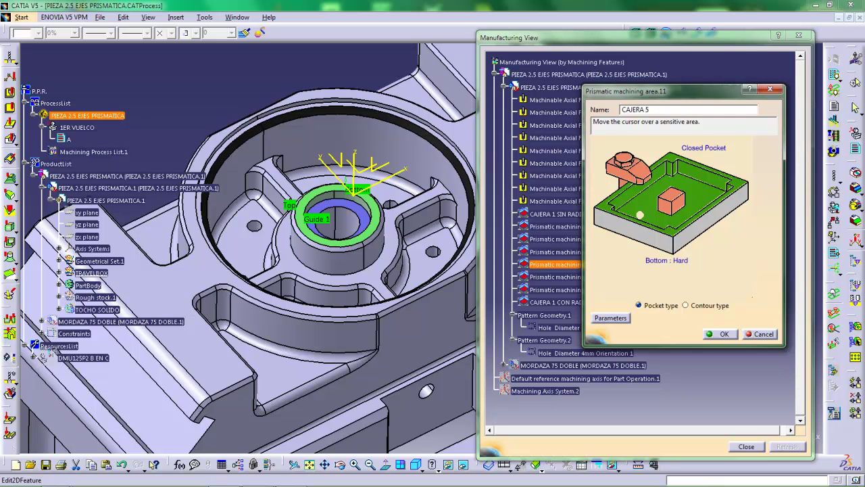
click(627, 139)
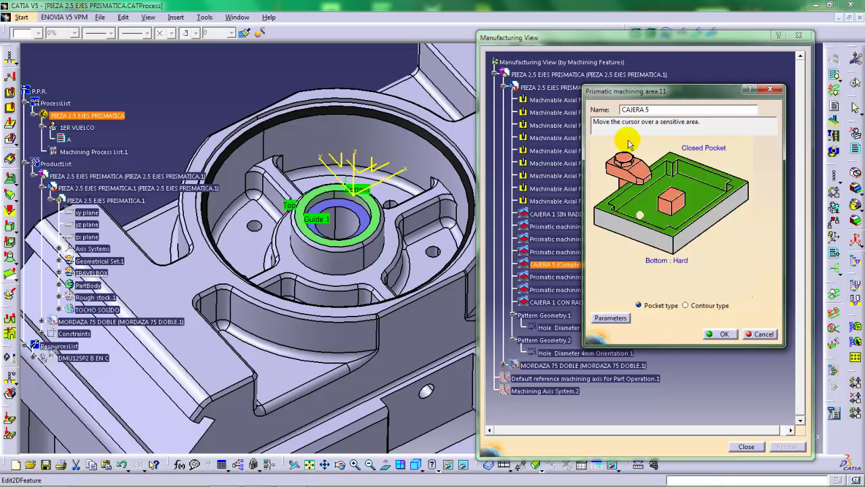
click(718, 334)
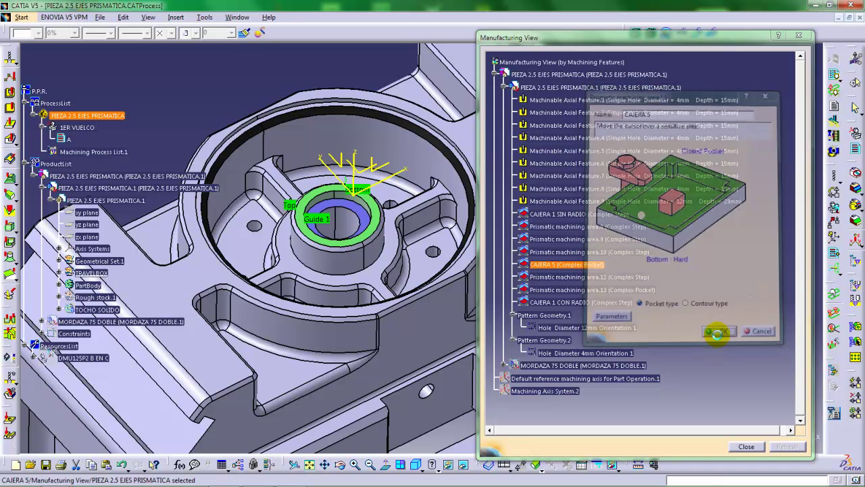
Examine the top, bottom, guide and island geometry of Prismatic machining area.12 in the large circular pocket, accepting the definition unchanged
double_click(564, 277)
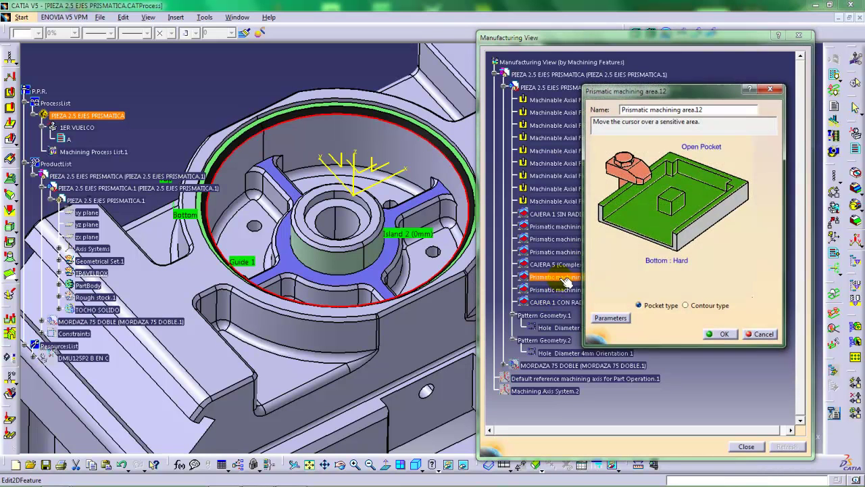
middle_drag(396, 240, 338, 129)
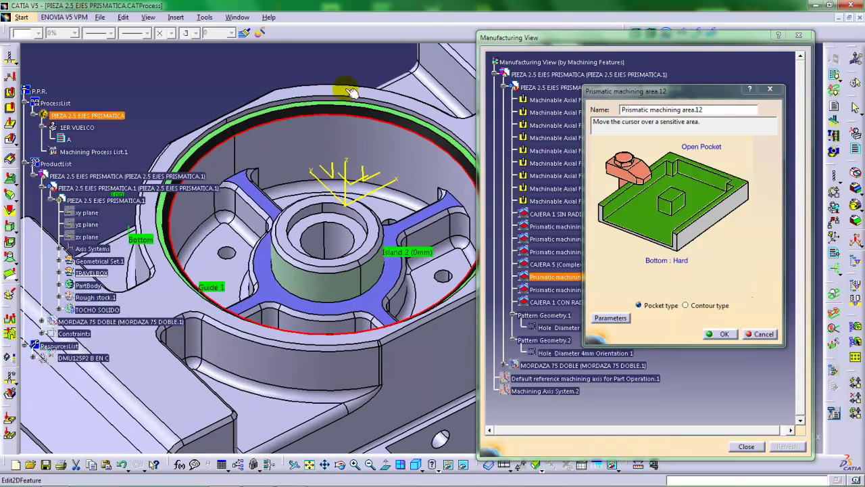
middle_drag(356, 110, 372, 132)
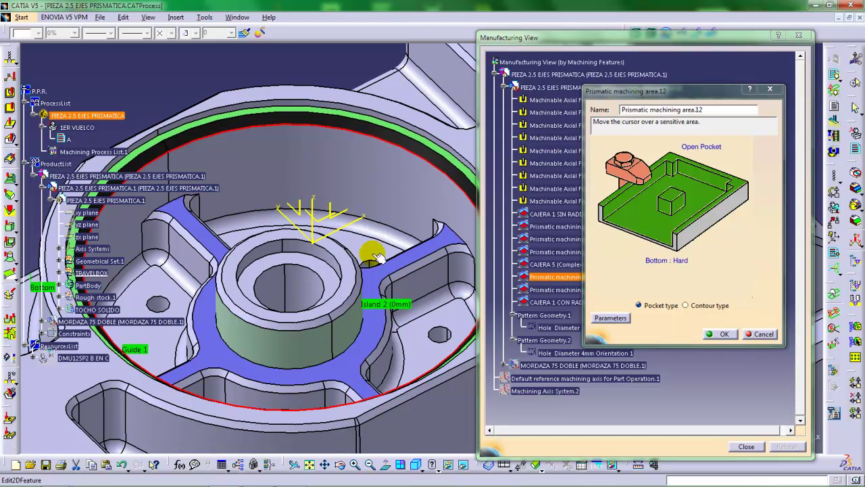
middle_drag(377, 257, 421, 126)
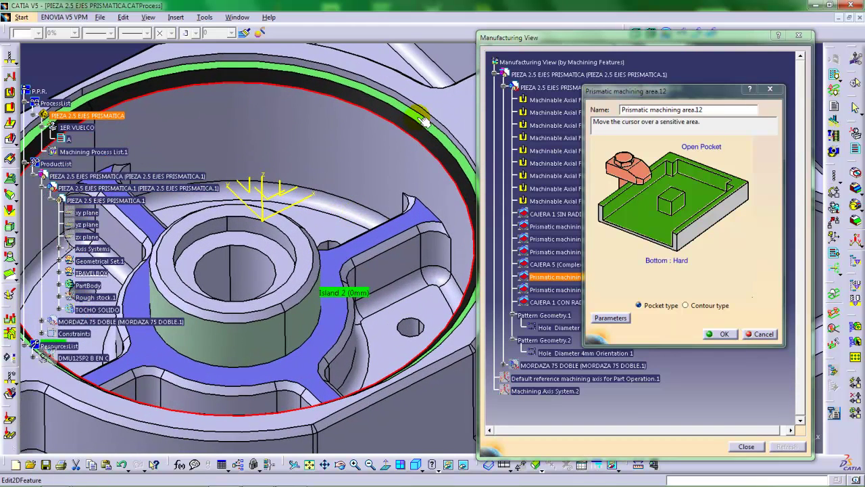
middle_drag(382, 187, 382, 292)
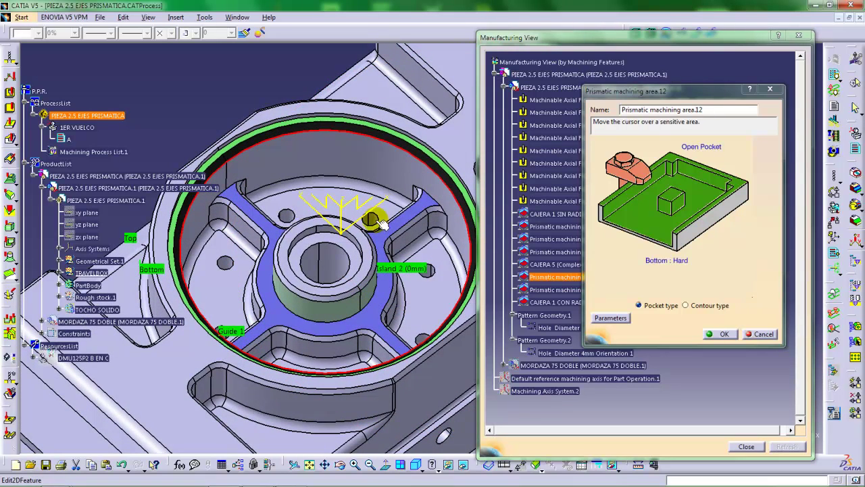
middle_drag(335, 298, 409, 252)
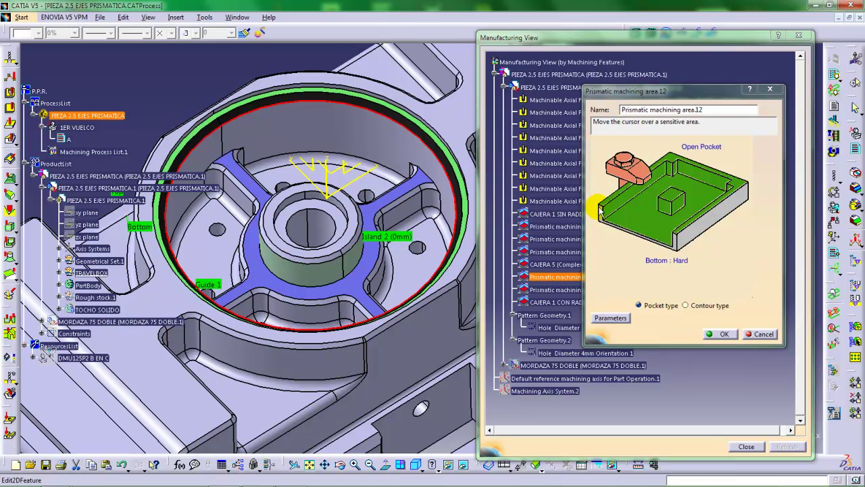
middle_drag(419, 237, 419, 177)
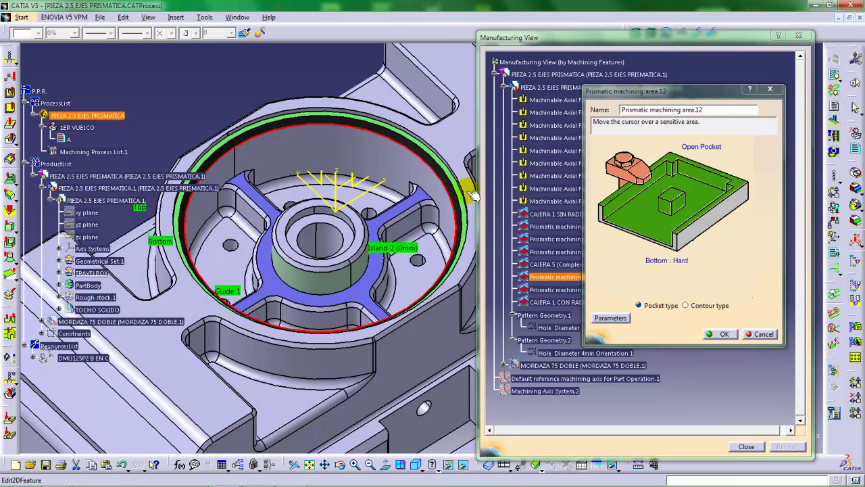
middle_drag(373, 210, 392, 191)
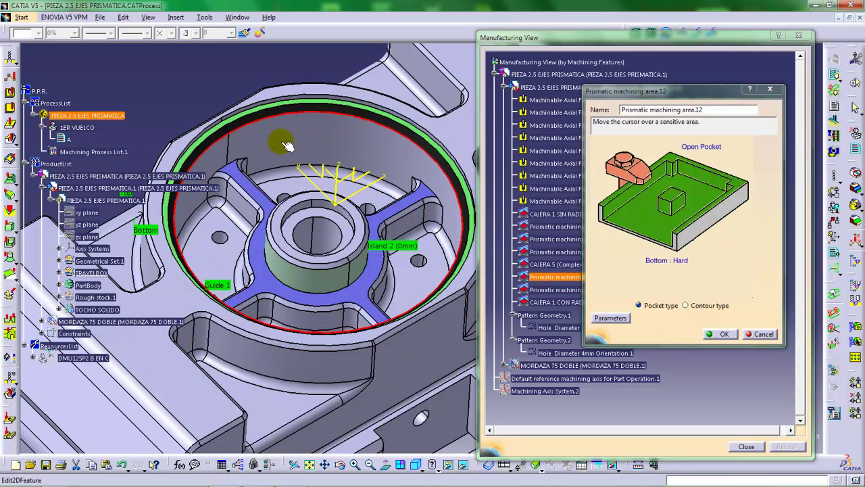
middle_drag(392, 244, 381, 223)
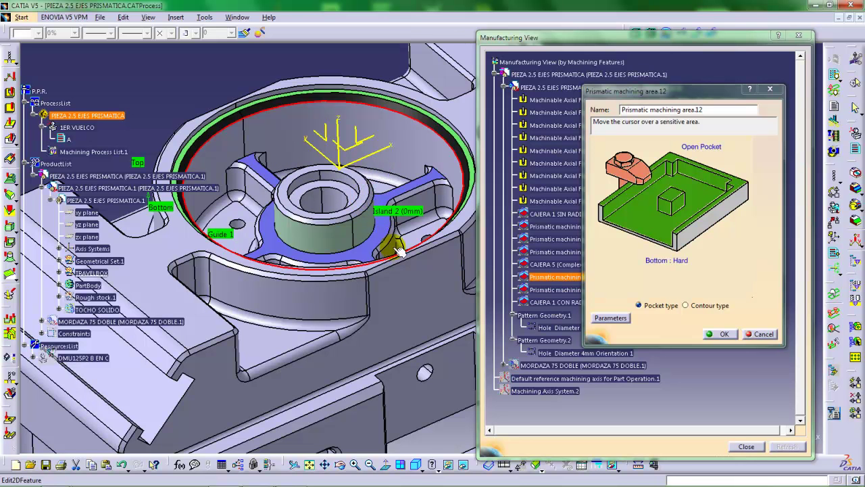
middle_drag(387, 246, 388, 265)
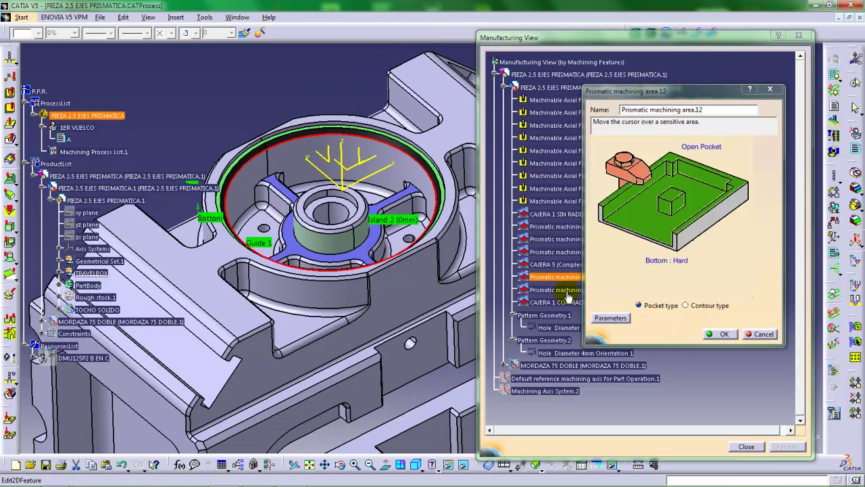
click(724, 335)
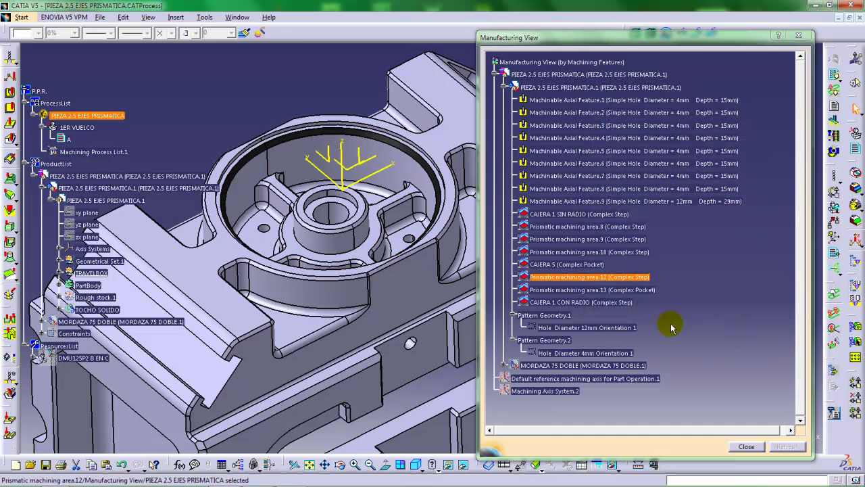
Rename Prismatic machining area.13, the closed pocket at the large circular pocket's upper rim, as CAJERA 6 and accept it
double_click(594, 290)
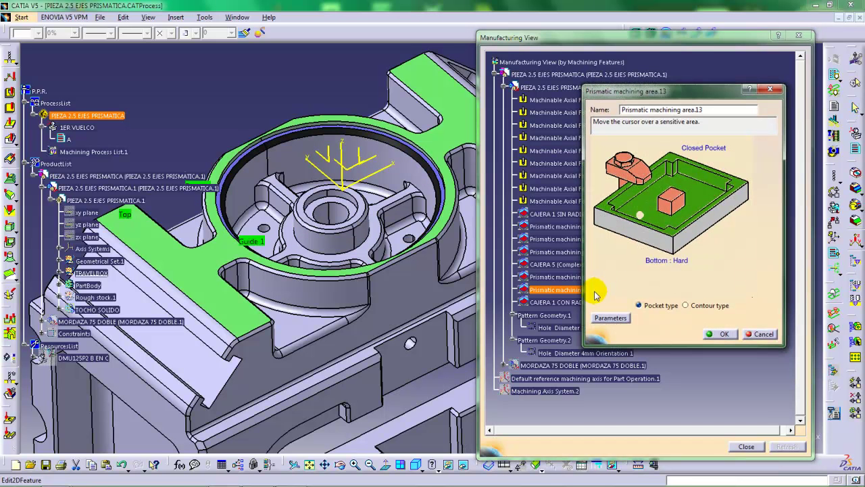
middle_drag(353, 251, 377, 250)
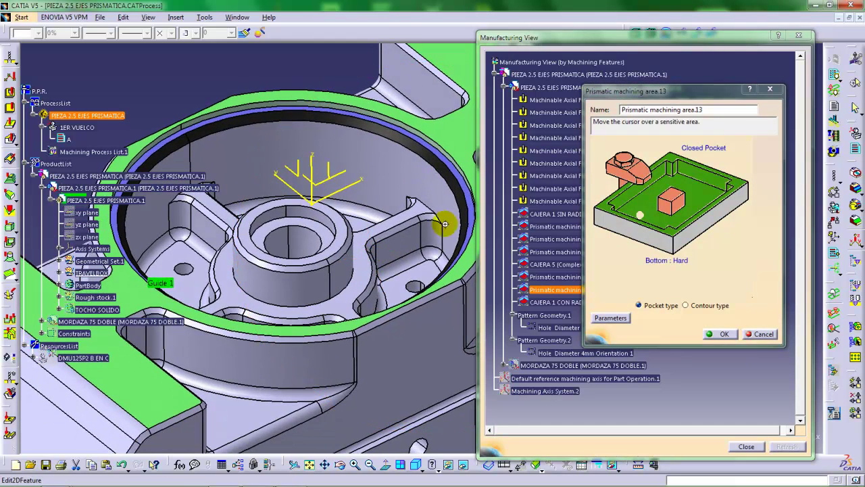
middle_drag(444, 223, 398, 193)
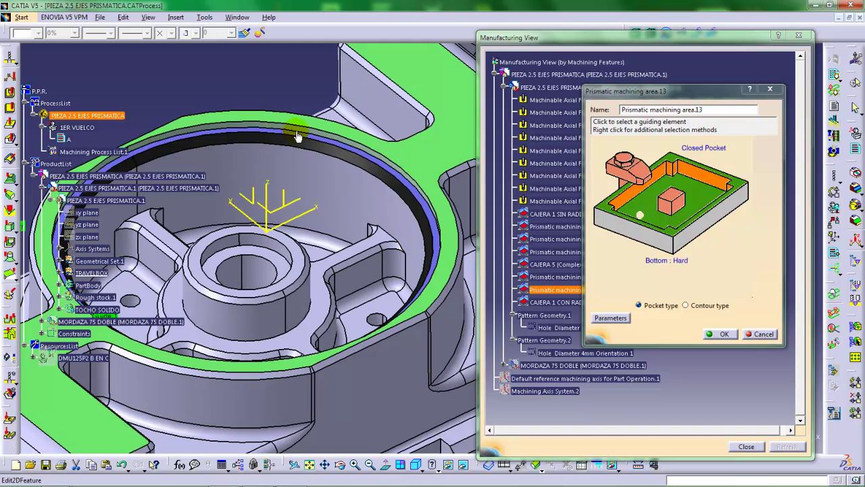
mouse_move(397, 262)
middle_down()
mouse_move(371, 271)
mouse_move(386, 240)
mouse_move(379, 261)
mouse_move(357, 276)
mouse_move(386, 251)
mouse_move(384, 263)
mouse_move(399, 269)
mouse_move(396, 240)
mouse_move(392, 253)
mouse_move(405, 250)
middle_up()
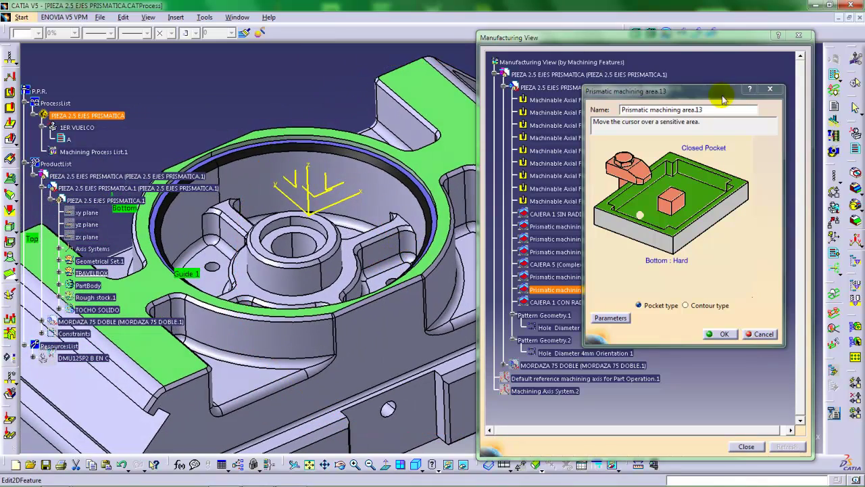
drag(706, 109, 621, 110)
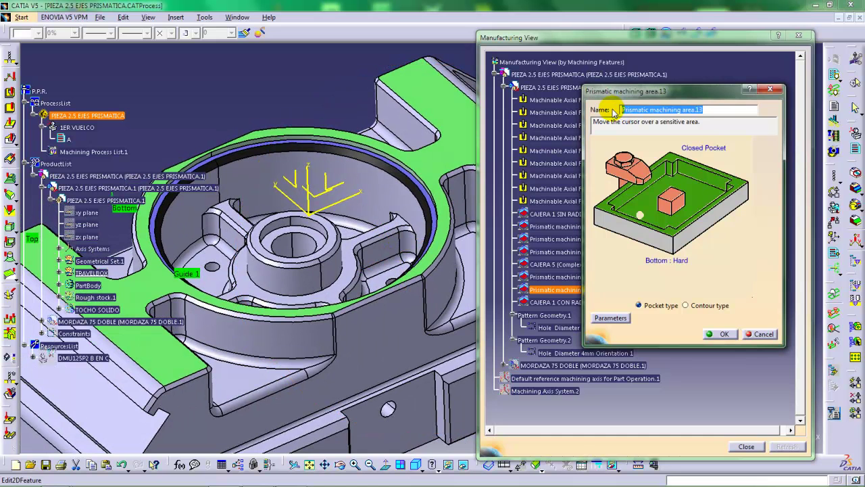
text(CAJERA 6)
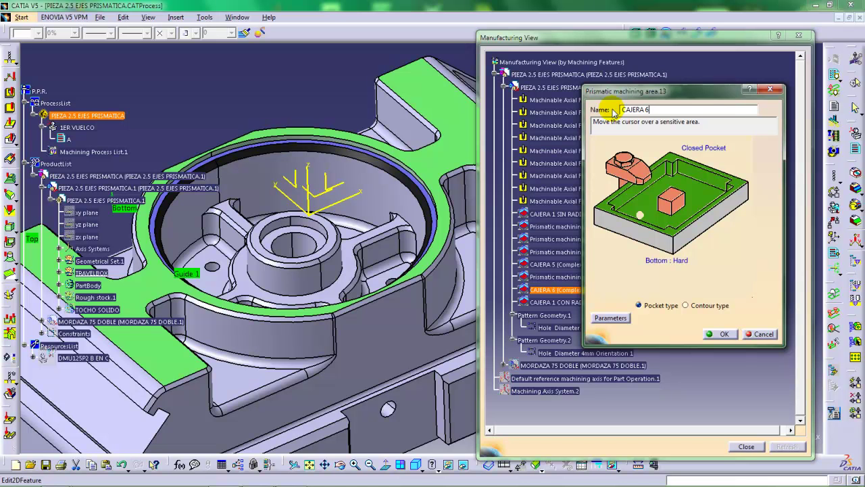
click(724, 335)
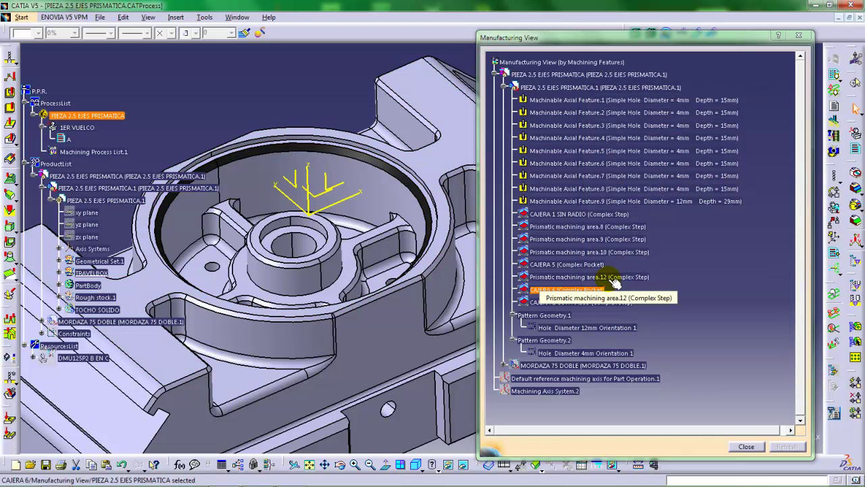
Rename Prismatic machining area.12, the open pocket around the central boss, as CAJERA 7 SIN ISLA and accept it
double_click(615, 277)
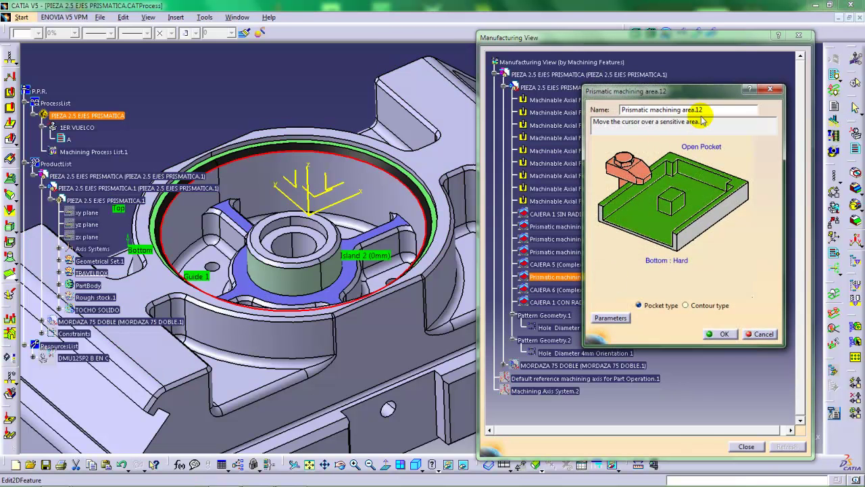
drag(703, 109, 595, 109)
text(CAJERA 7 SIN ISLA)
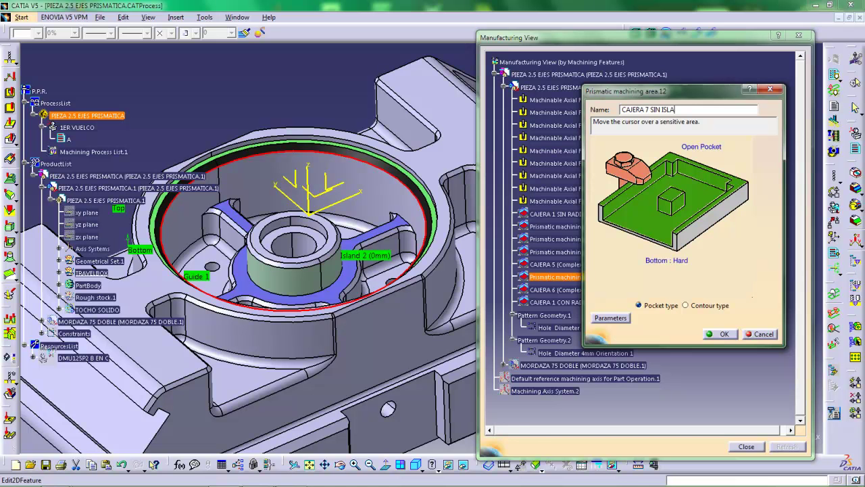
click(606, 110)
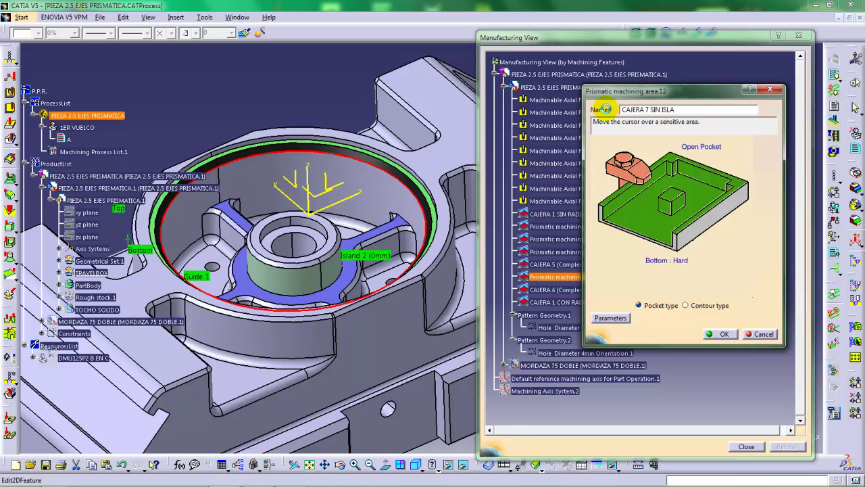
click(719, 333)
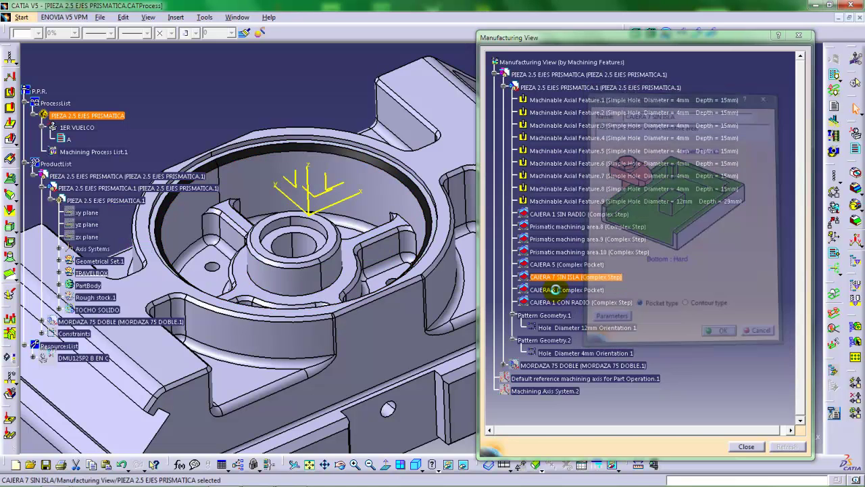
Duplicate the CAJERA 7 SIN ISLA machining area and rename the copy as CAJERA 7 CON ISLA ISLA
right_click(560, 278)
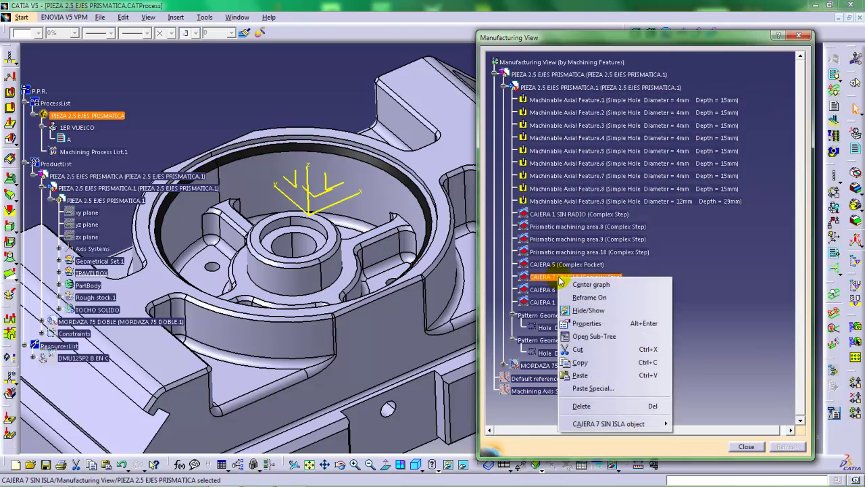
click(584, 363)
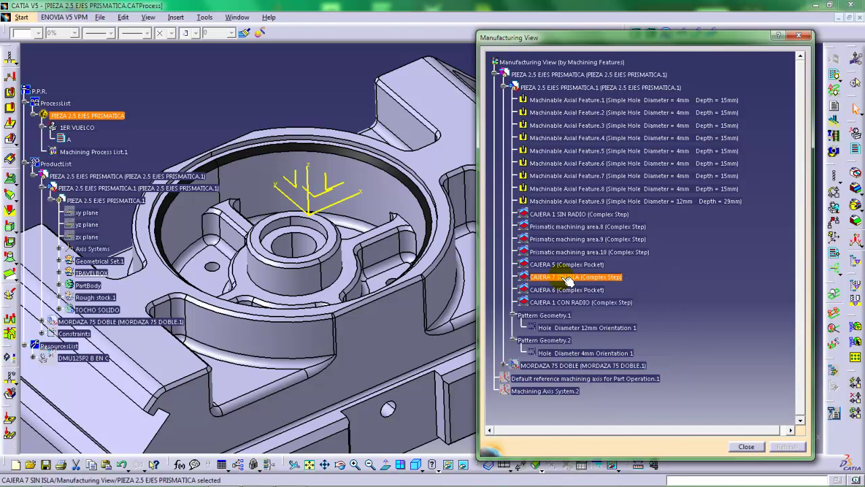
right_click(551, 277)
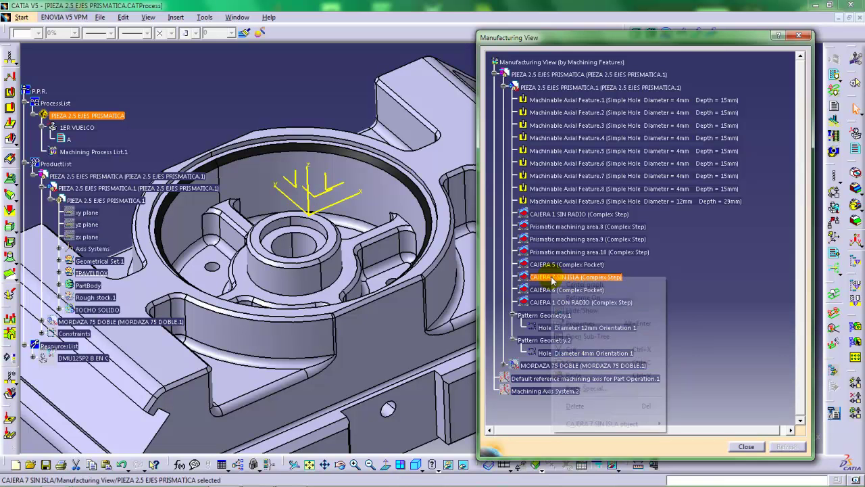
click(578, 376)
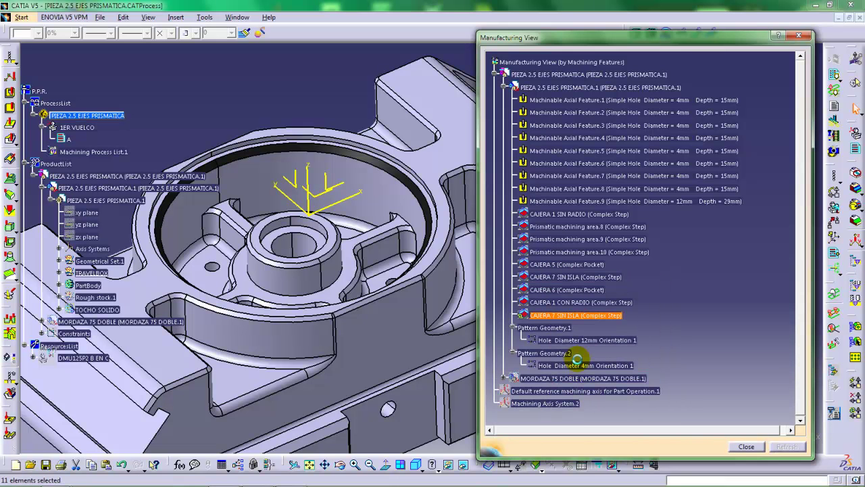
double_click(571, 316)
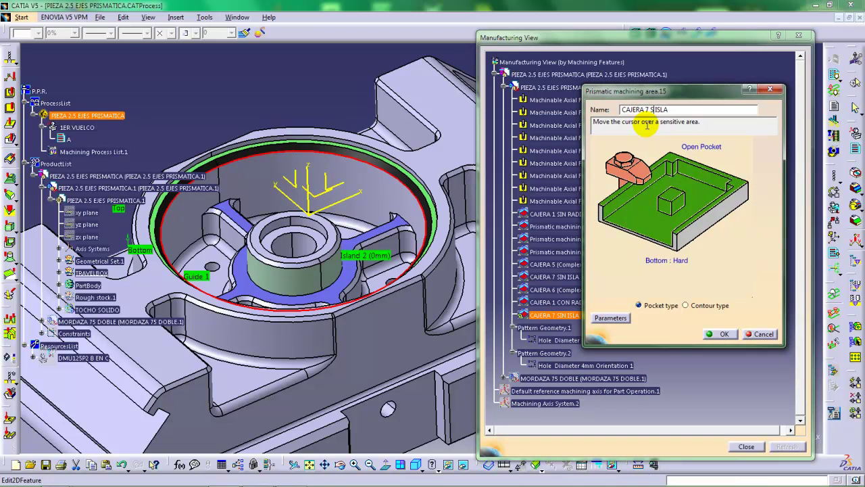
text(CON)
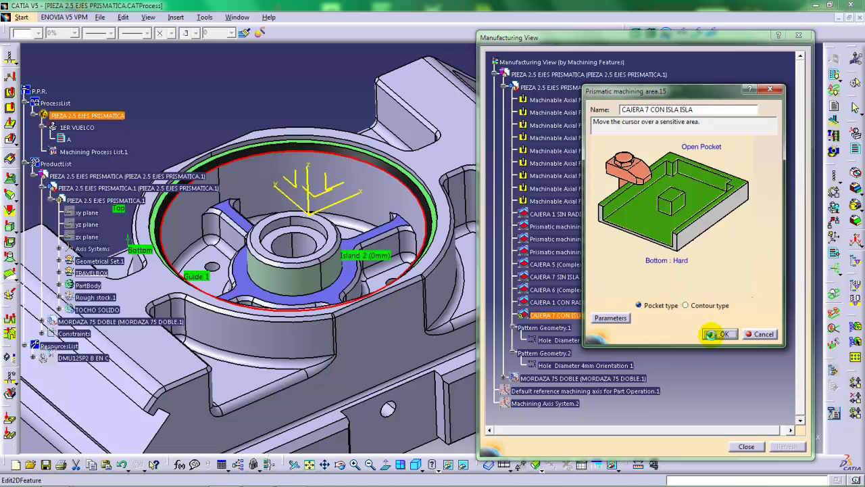
click(718, 334)
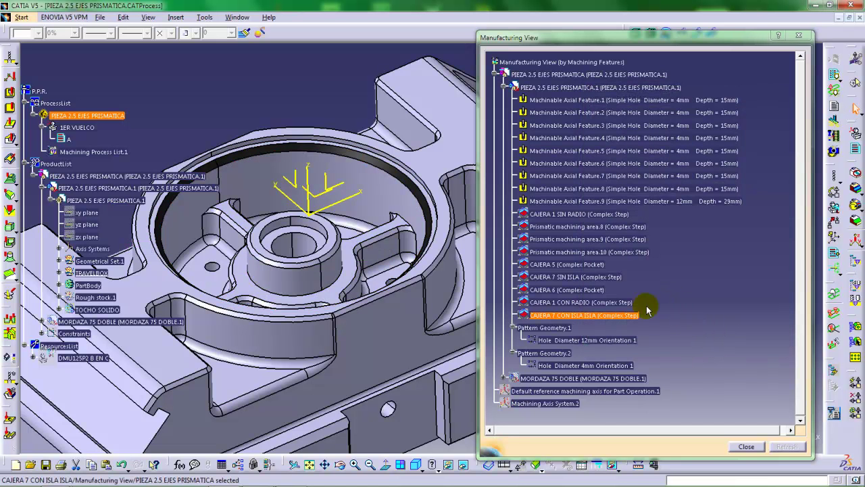
Replace the top plane of CAJERA 7 CON ISLA ISLA with the central boss's annular upper face and accept the machining area
double_click(580, 315)
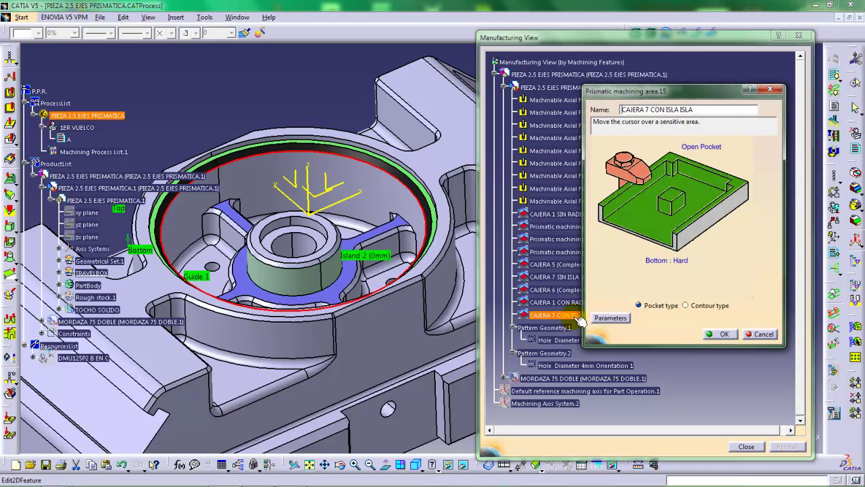
right_click(671, 157)
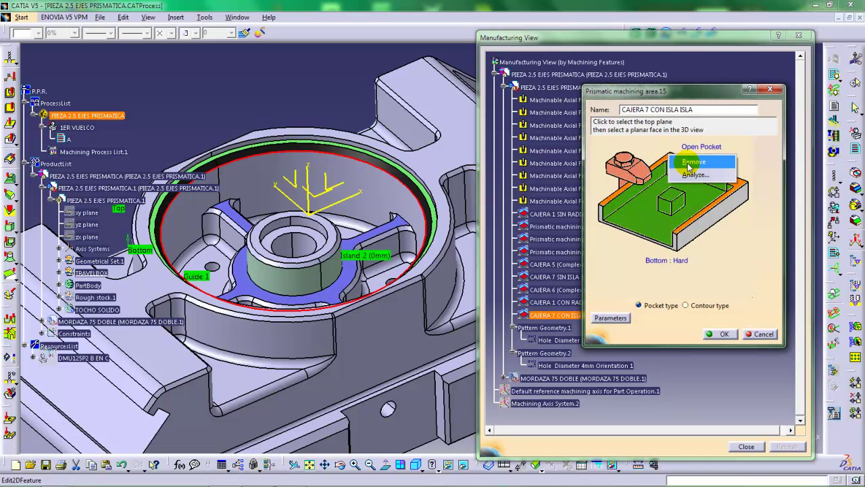
click(692, 163)
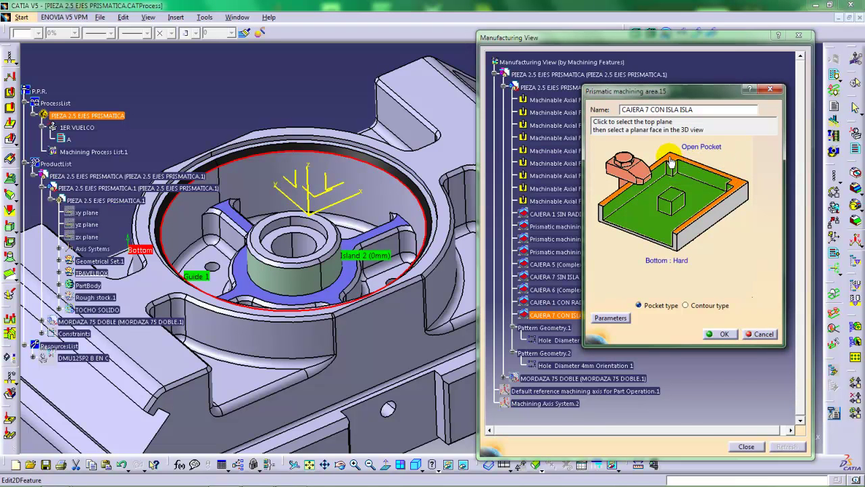
click(672, 163)
middle_drag(334, 274, 416, 222)
click(367, 276)
click(331, 235)
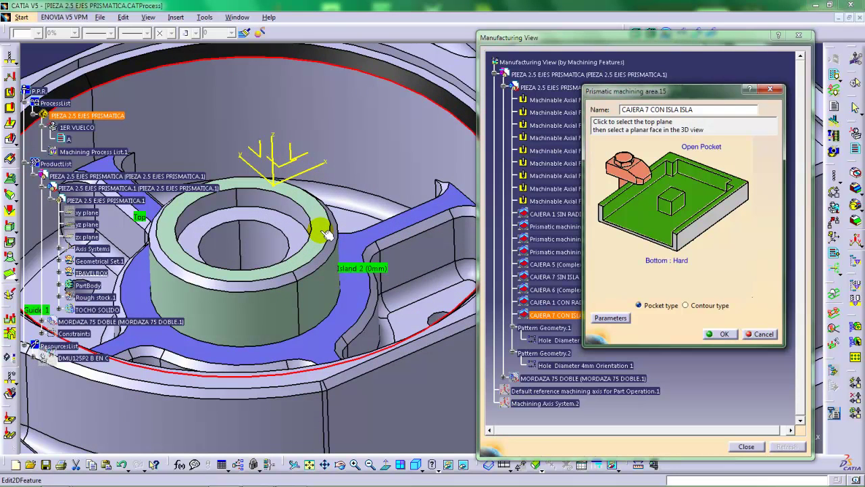
middle_drag(331, 235, 341, 290)
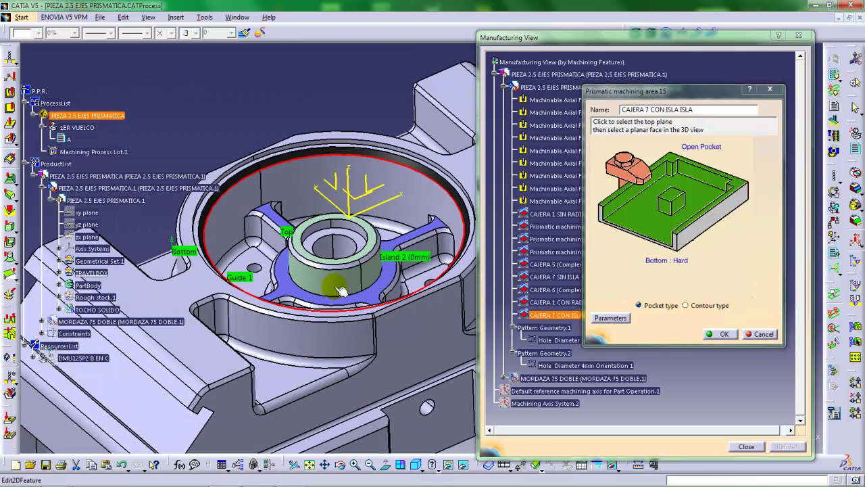
click(725, 334)
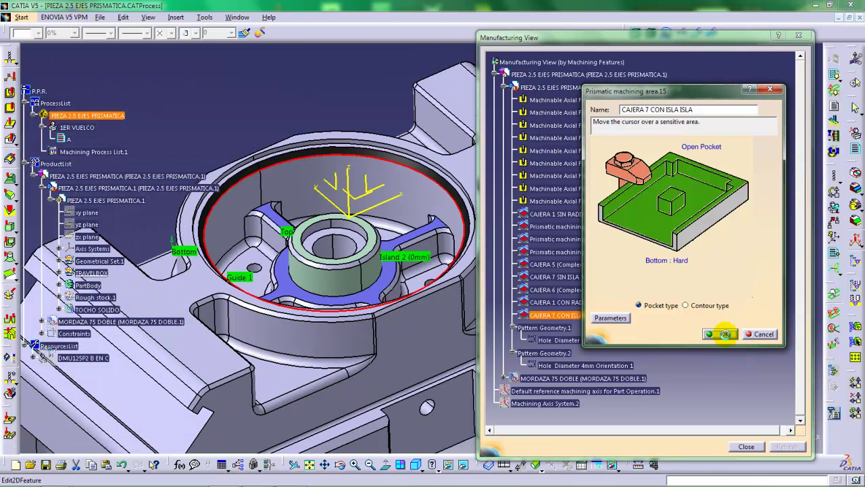
Open the CAJERA 7 SIN ISLA machining area and remove the island around the central boss
double_click(568, 276)
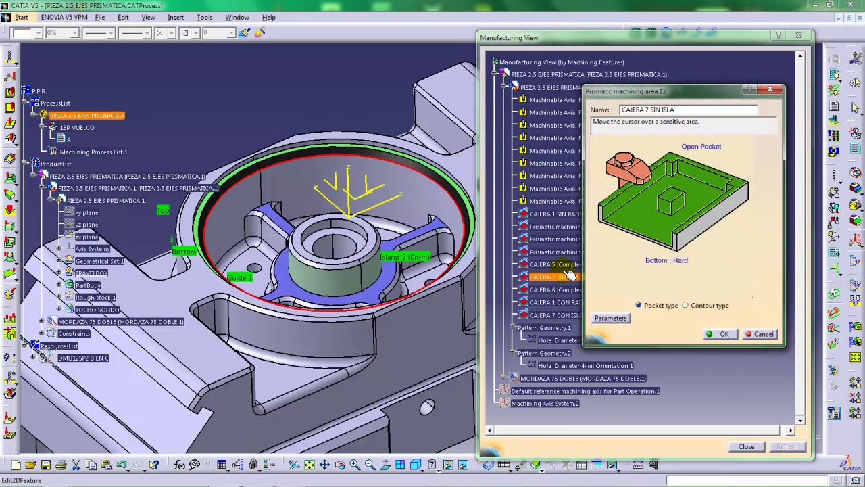
right_click(666, 205)
click(703, 242)
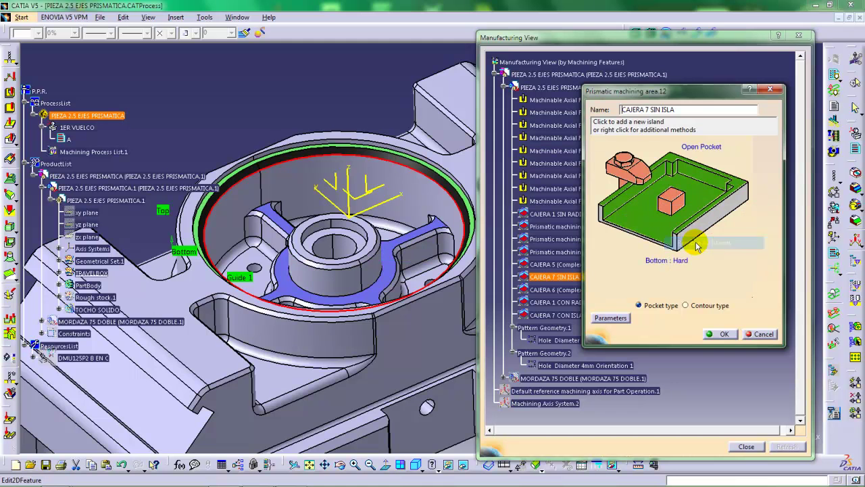
Replace the bottom of CAJERA 7 SIN ISLA with the central boss's annular upper face and accept the machining area
mouse_move(387, 274)
middle_down()
mouse_move(375, 289)
mouse_move(384, 270)
middle_up()
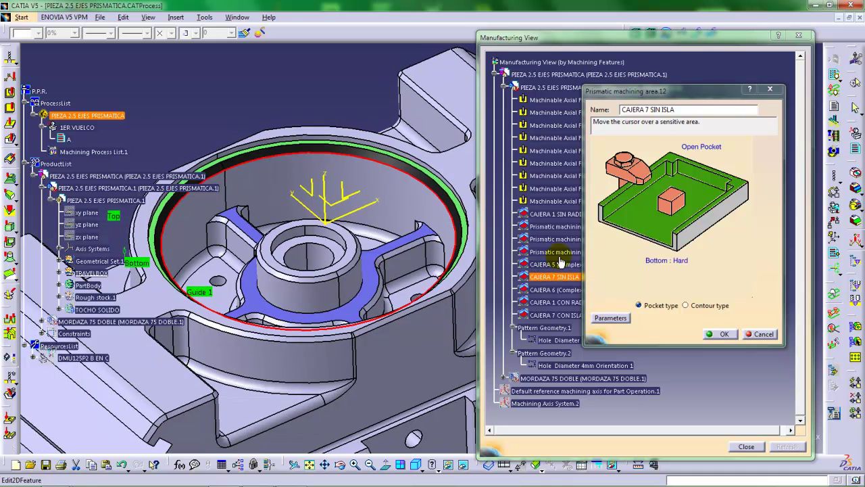
right_click(626, 219)
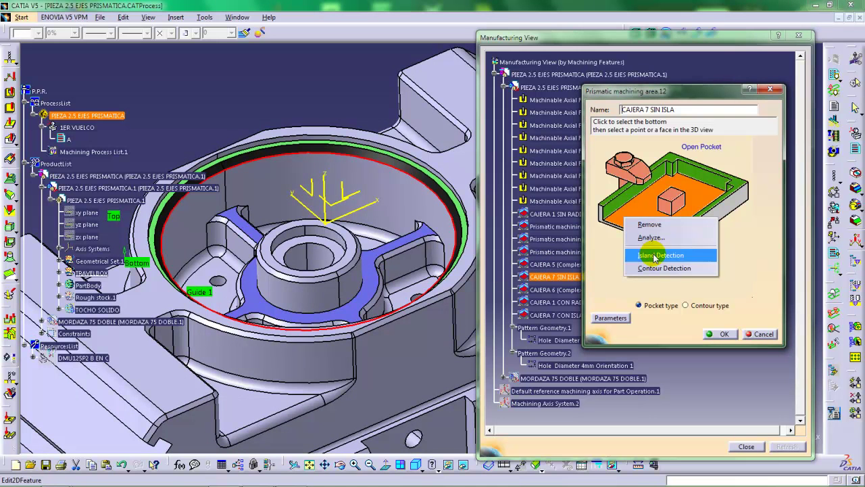
click(641, 224)
click(640, 222)
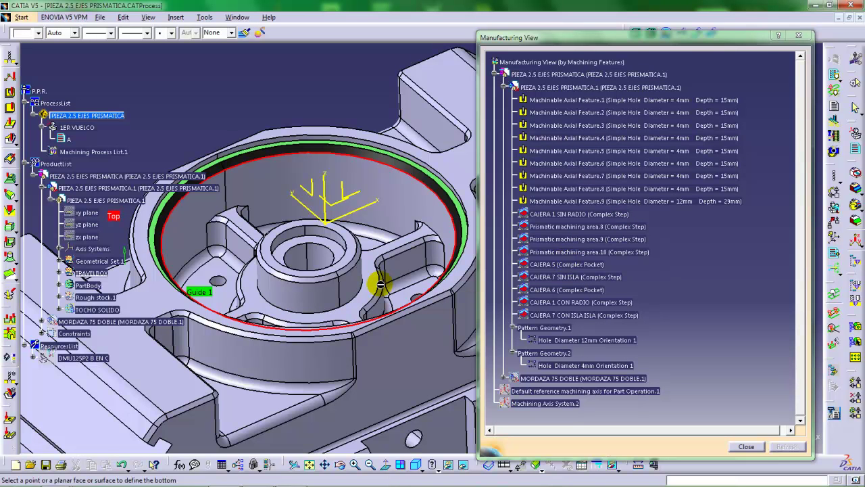
middle_drag(368, 277, 358, 223)
click(381, 245)
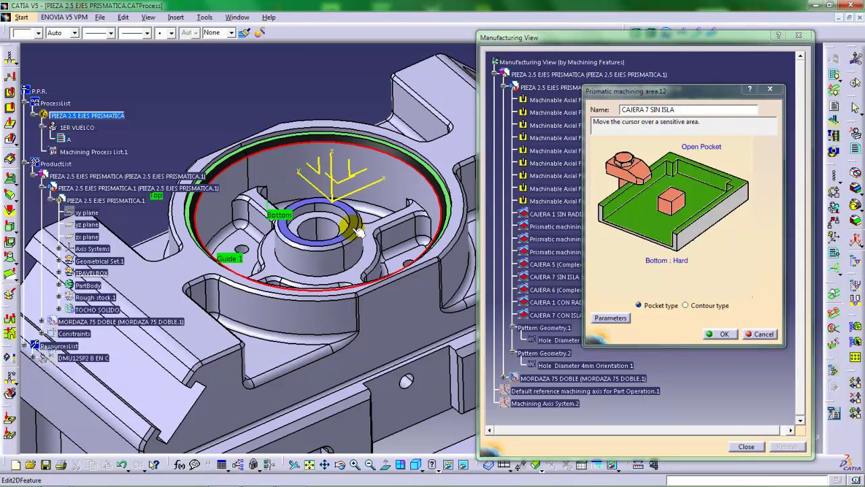
click(720, 334)
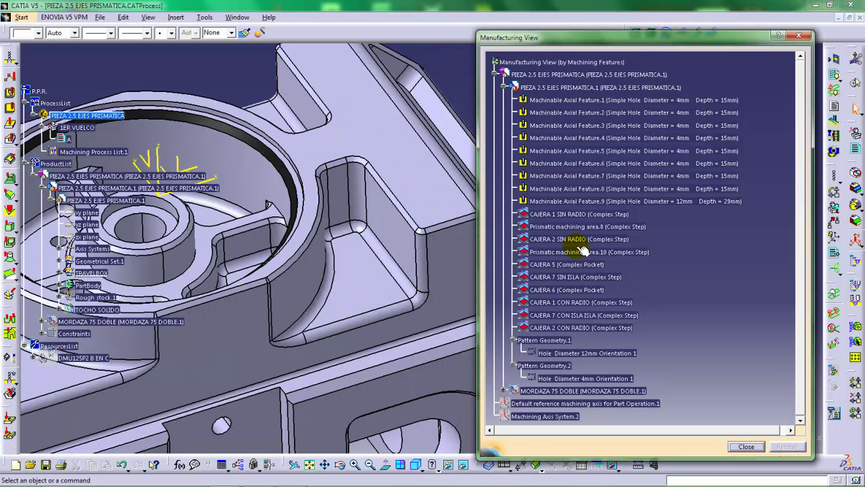
Review the geometry of the CAJERA 2 SIN RADIO machining area and close it without changes
middle_drag(354, 296, 410, 349)
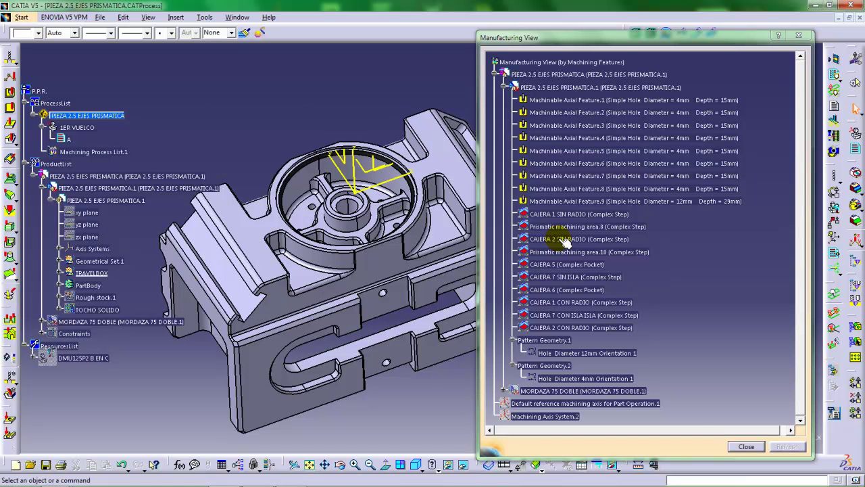
double_click(565, 240)
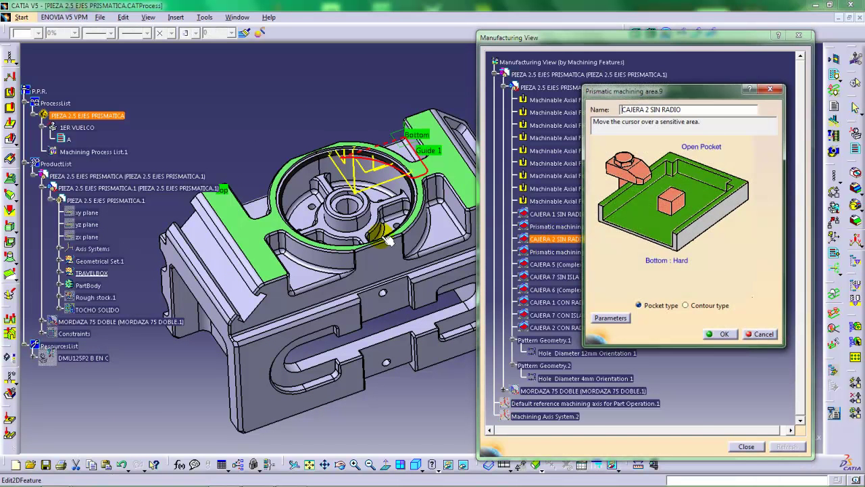
middle_drag(389, 240, 379, 282)
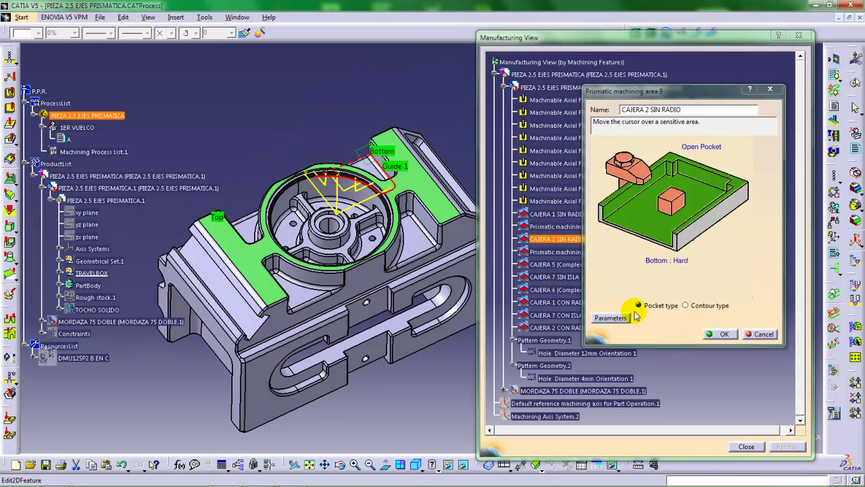
click(752, 338)
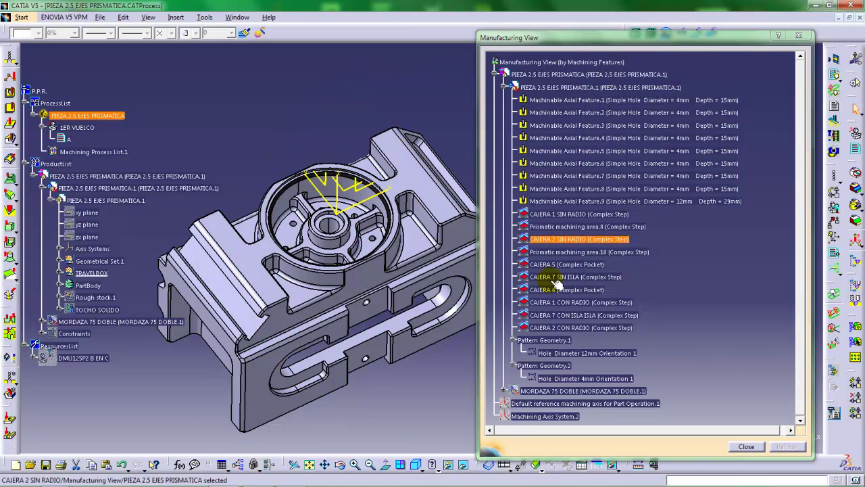
Delete the unrenamed machining areas Prismatic machining area.8 and Prismatic machining area.10
click(558, 228)
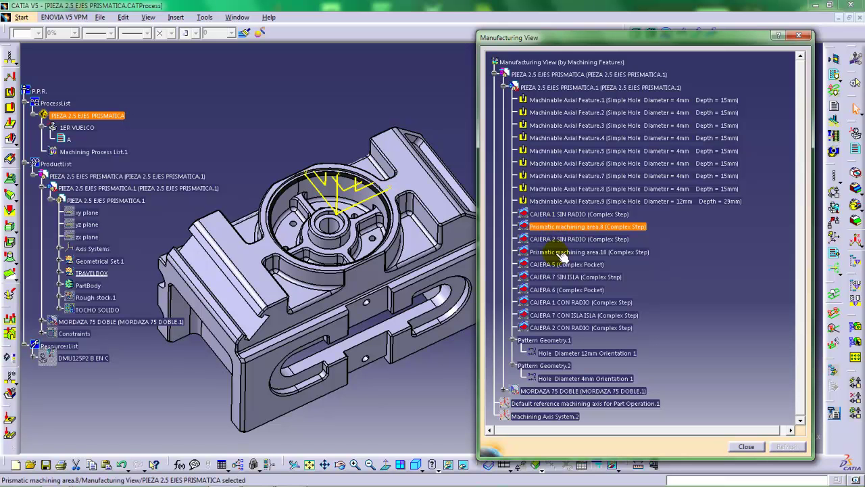
middle_drag(357, 271, 377, 251)
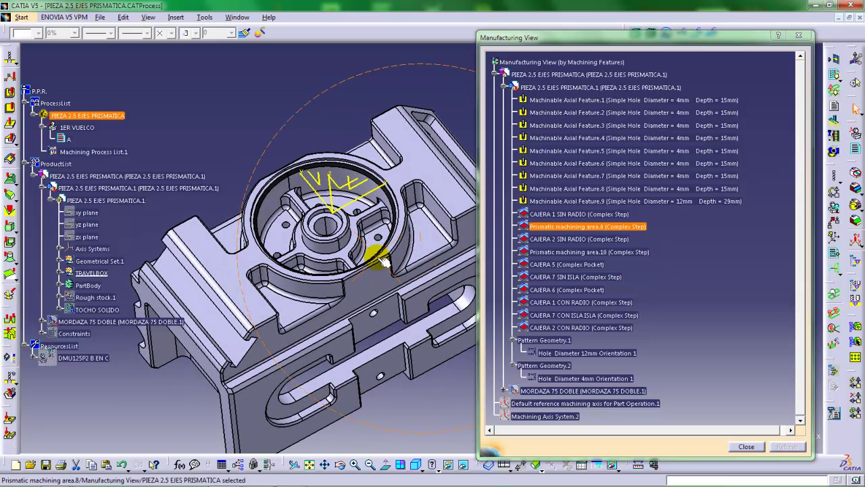
right_click(551, 228)
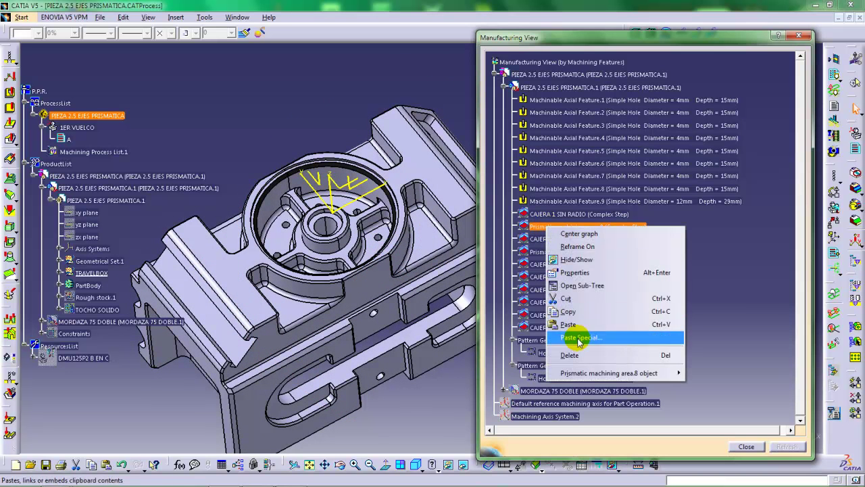
click(577, 356)
right_click(559, 239)
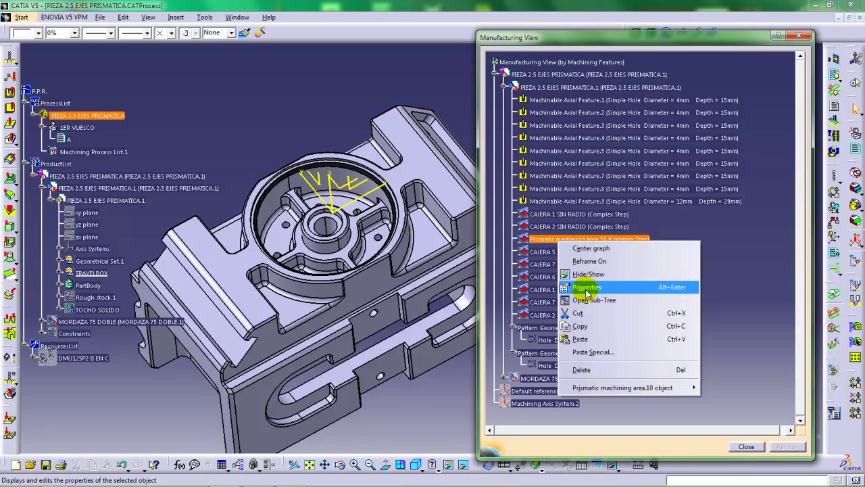
click(582, 369)
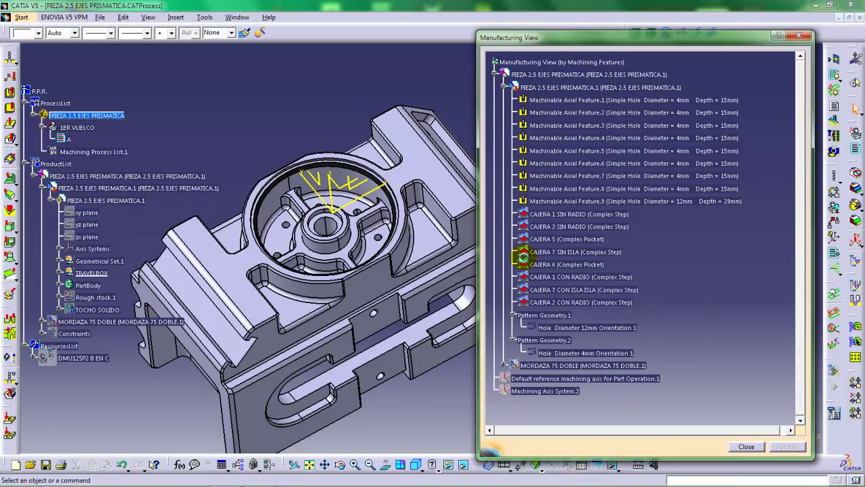
Examine the part's side pockets and large circular pocket from several angles
middle_drag(392, 254, 420, 284)
middle_drag(377, 272, 287, 196)
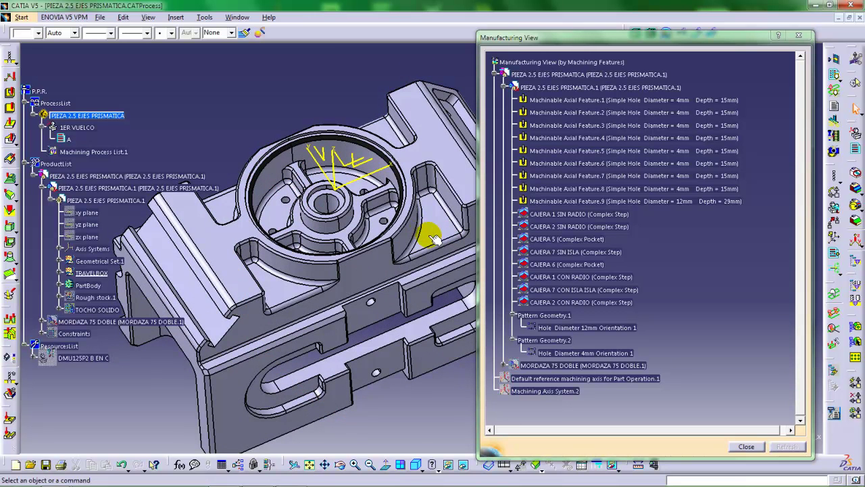
middle_drag(291, 229, 296, 267)
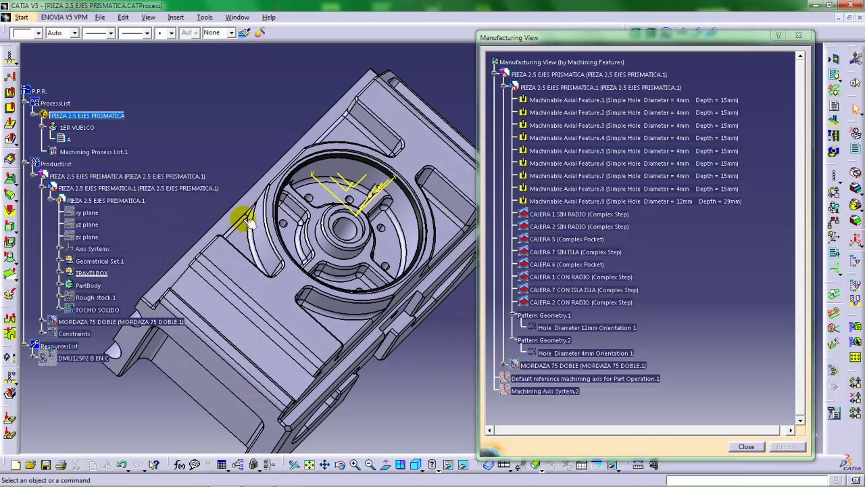
middle_drag(398, 305, 287, 277)
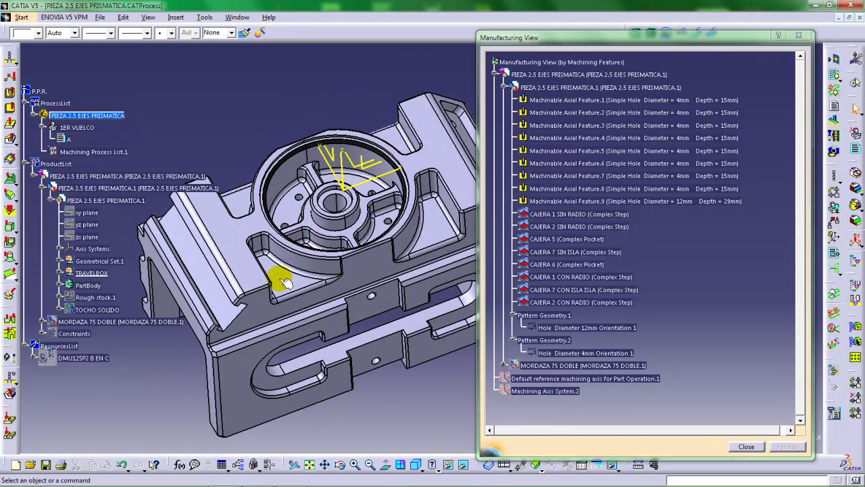
mouse_move(360, 245)
middle_down()
mouse_move(372, 299)
mouse_move(316, 178)
mouse_move(338, 144)
mouse_move(316, 163)
mouse_move(353, 248)
mouse_move(393, 286)
mouse_move(357, 284)
mouse_move(396, 270)
mouse_move(399, 294)
mouse_move(392, 270)
mouse_move(350, 248)
mouse_move(356, 252)
middle_up()
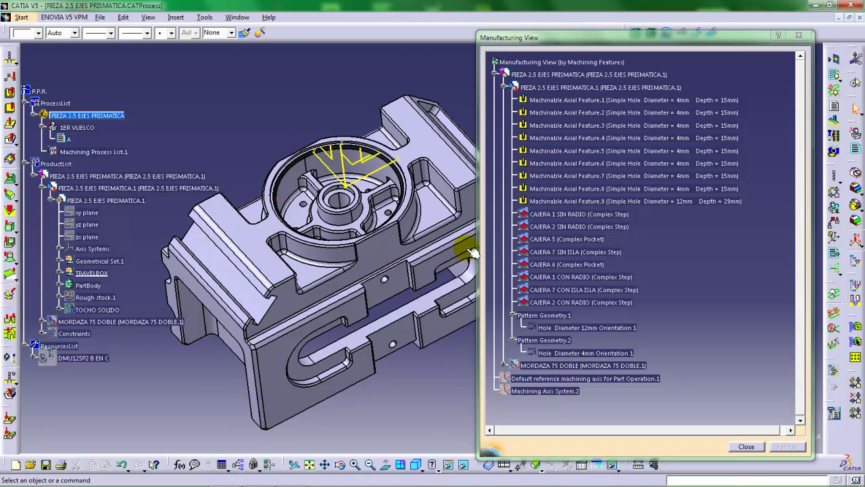
middle_drag(383, 227, 402, 236)
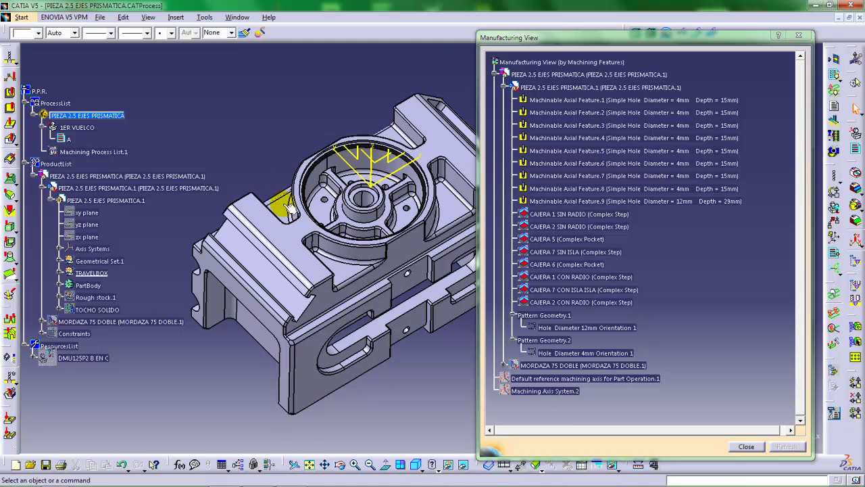
middle_drag(380, 221, 380, 206)
middle_drag(379, 237, 365, 192)
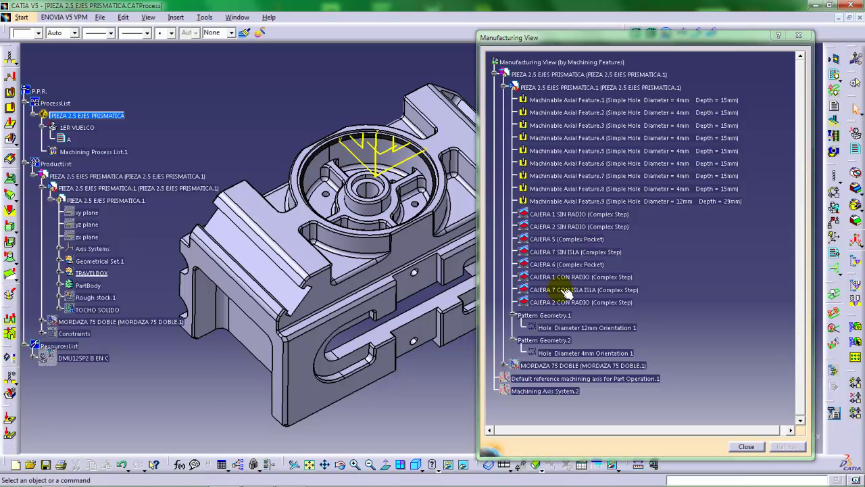
Review and accept the CAJERA 5 machining area, and rename CAJERA 6, the circular pocket's upper rim, as CAJERA 3
double_click(553, 240)
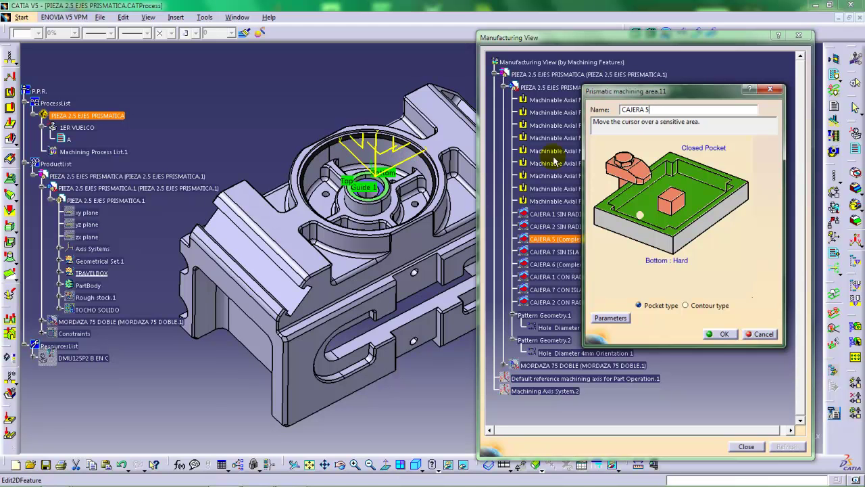
click(724, 334)
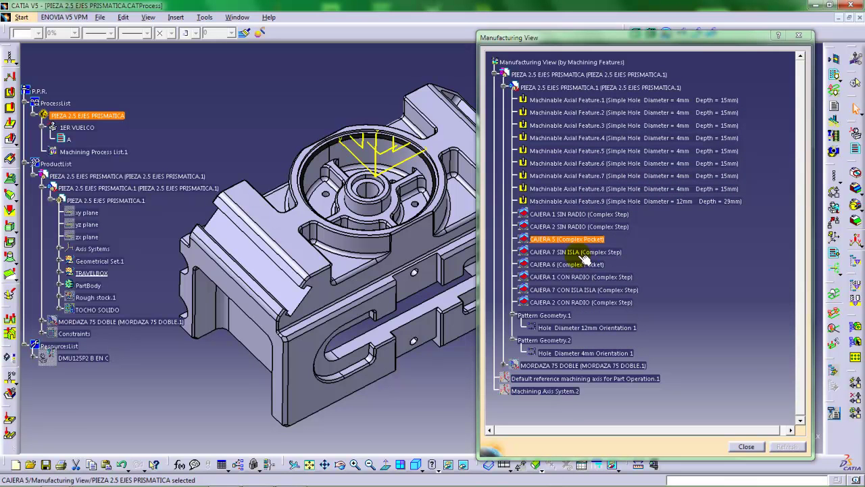
click(568, 264)
double_click(571, 268)
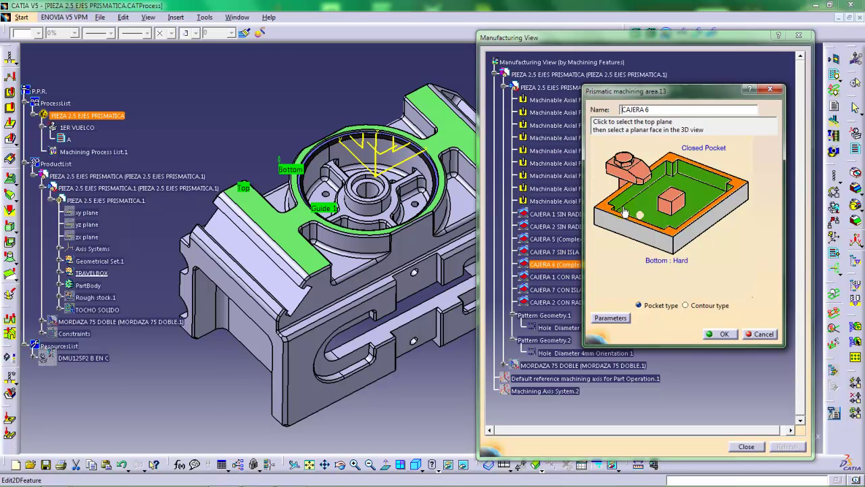
click(654, 109)
text(3)
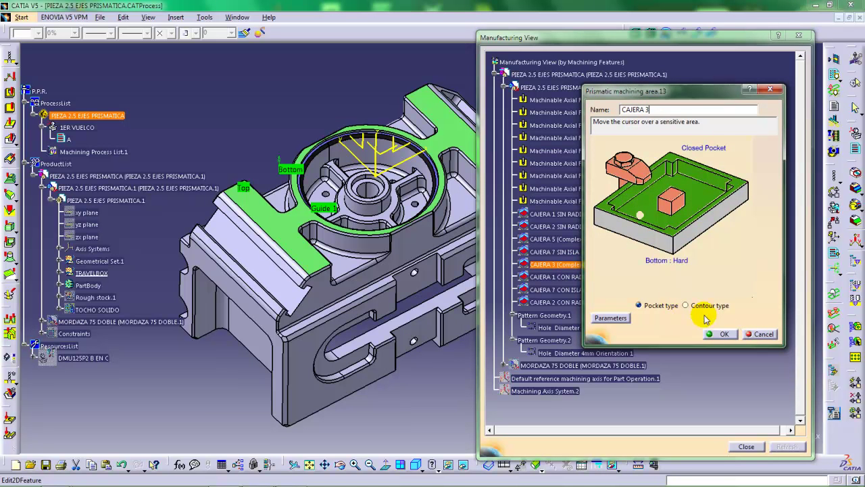
click(726, 332)
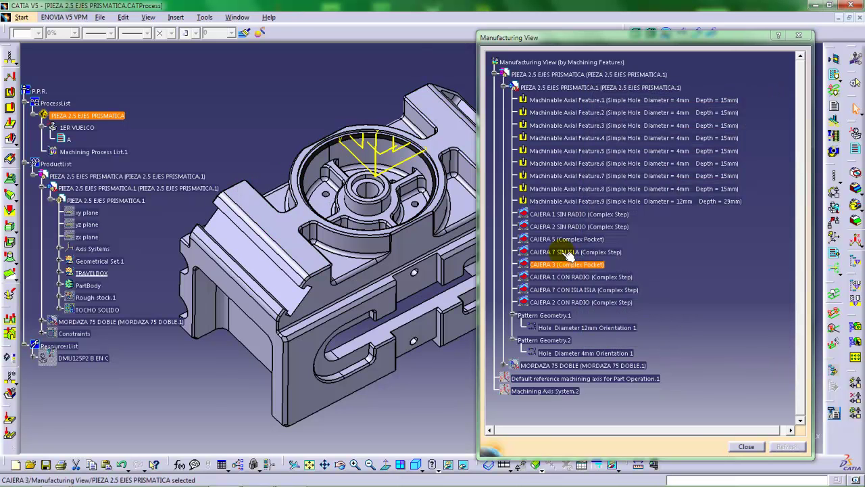
Rename the CAJERA 7 SIN ISLA machining area as CAJERA 4 SIN ISLA and accept it
double_click(567, 252)
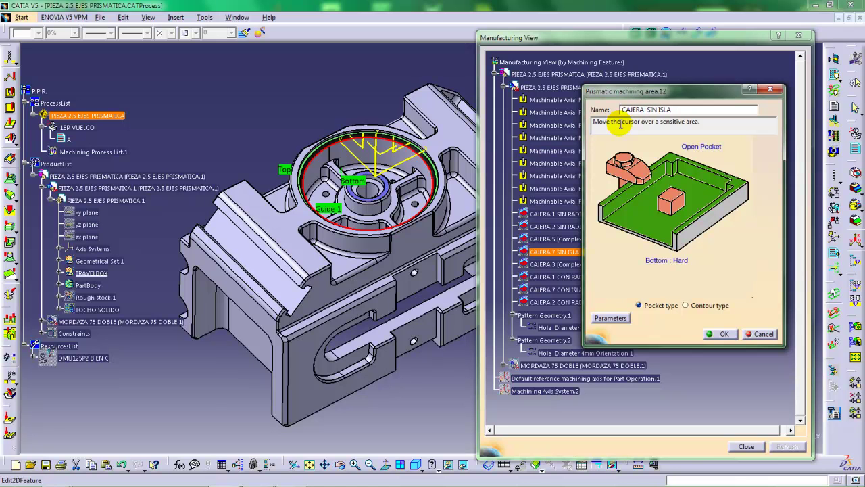
text(4)
click(721, 334)
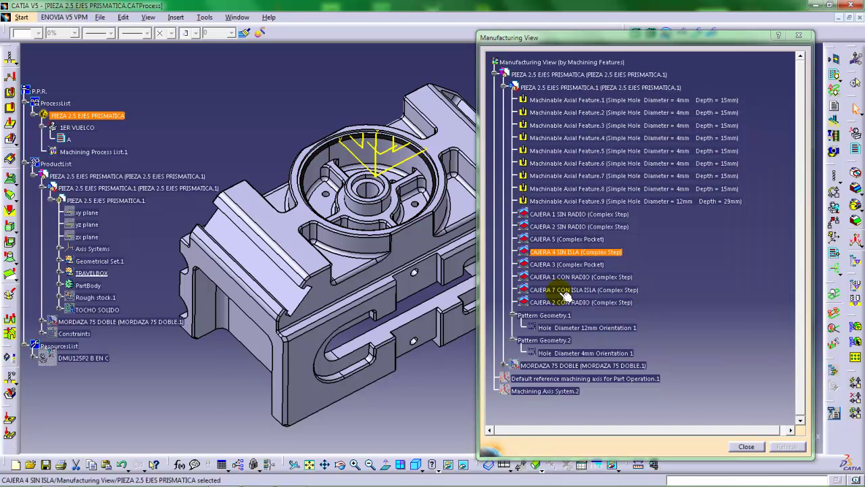
Rename the CAJERA 7 CON ISLA ISLA machining area as CAJERA 4 CON ISLA ISLA and accept it
double_click(561, 291)
click(648, 109)
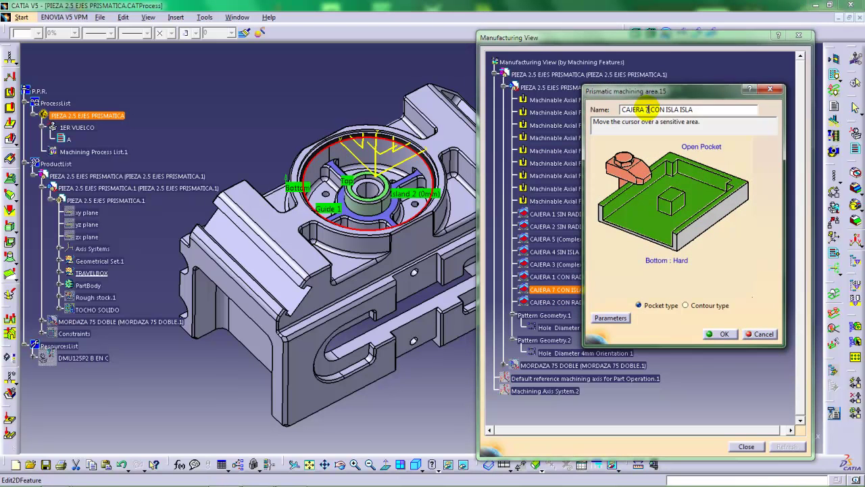
key(BackSpace)
text(4)
click(718, 334)
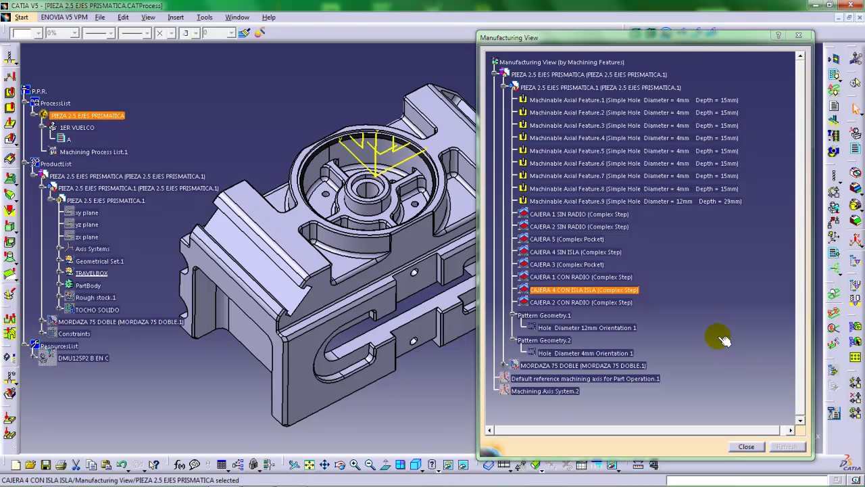
mouse_move(396, 245)
middle_down()
mouse_move(392, 266)
mouse_move(377, 263)
mouse_move(381, 270)
mouse_move(378, 249)
mouse_move(394, 250)
middle_up()
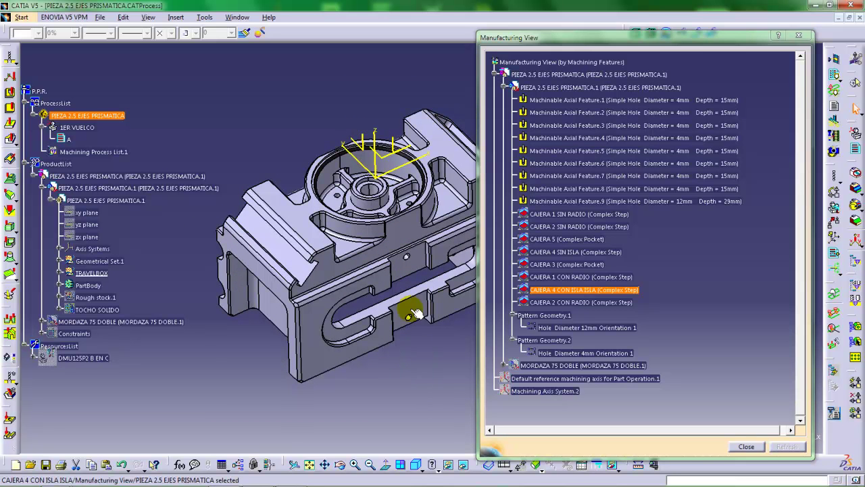
middle_drag(411, 309, 438, 299)
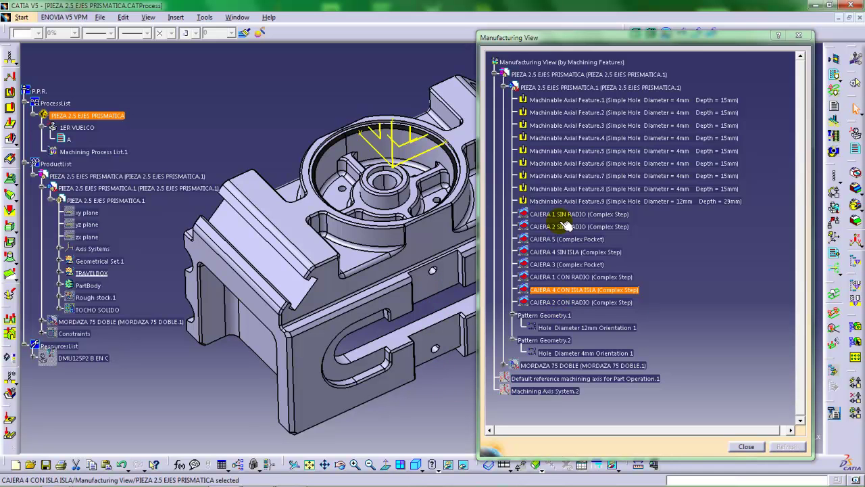
middle_drag(420, 278, 400, 268)
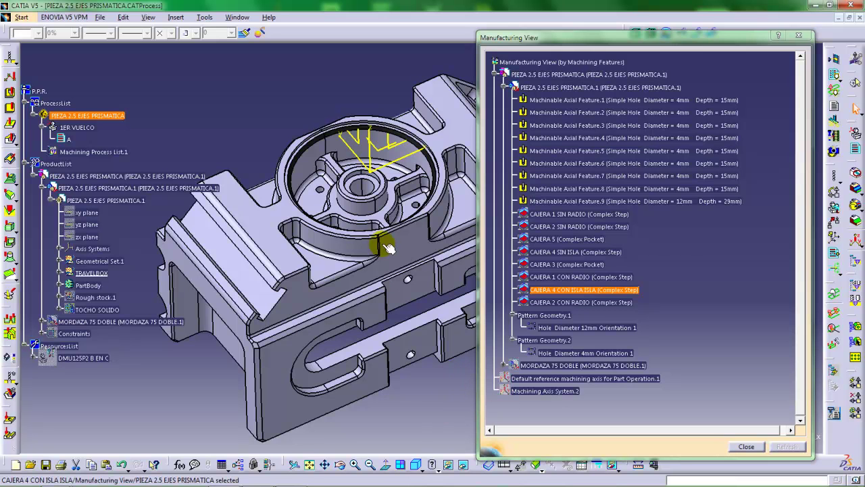
middle_drag(383, 243, 395, 266)
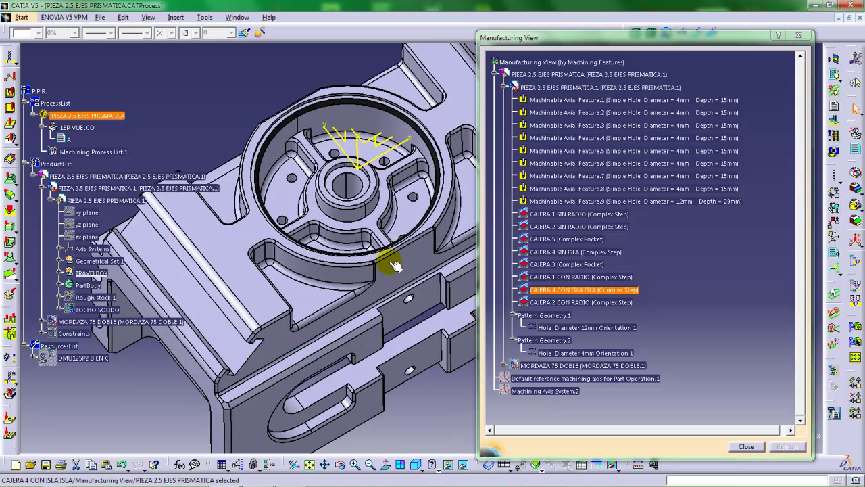
Close the list of machining features
middle_drag(392, 250, 405, 228)
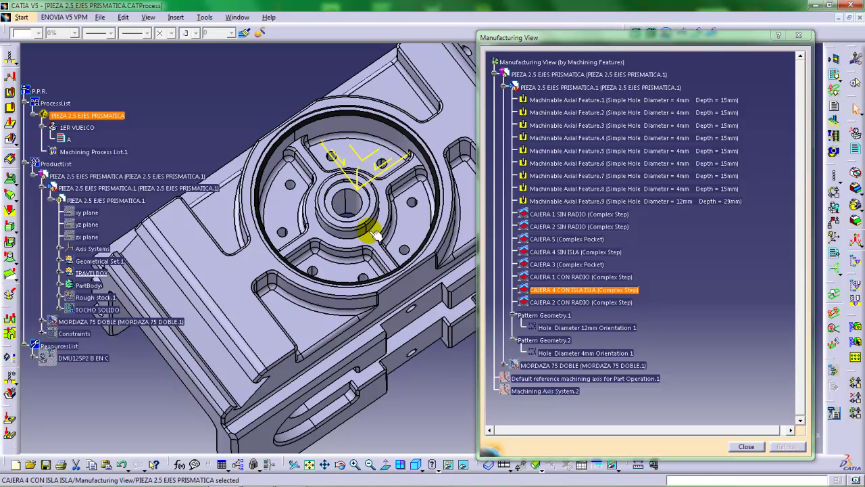
middle_drag(374, 233, 375, 247)
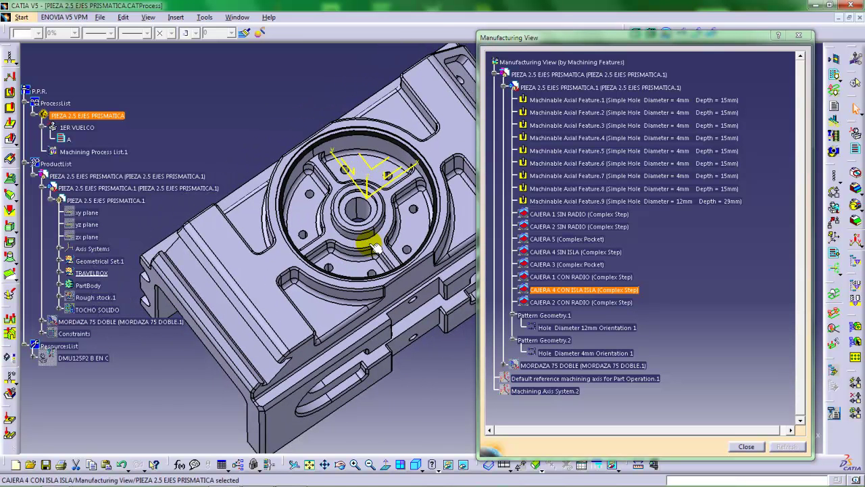
click(745, 446)
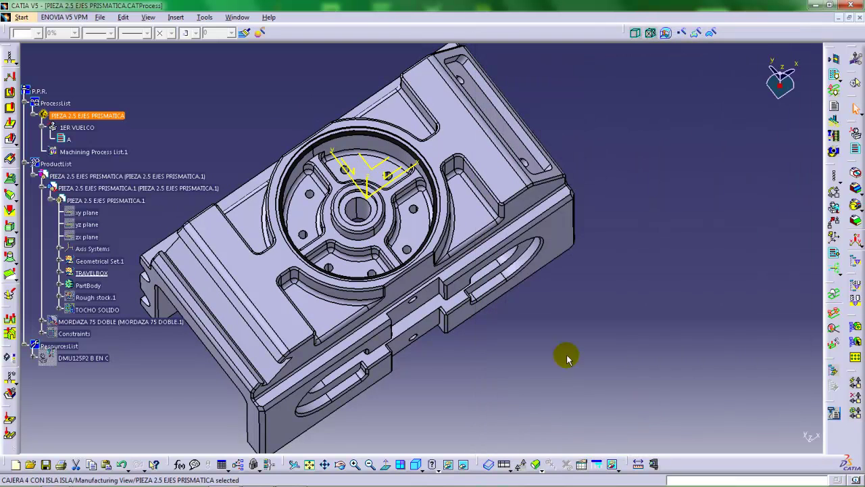
Try Local Feature Recognition of a complex pocket from the rib's upper face and adjoining pocket floor, with the part's top face as machining direction
middle_drag(408, 296, 439, 248)
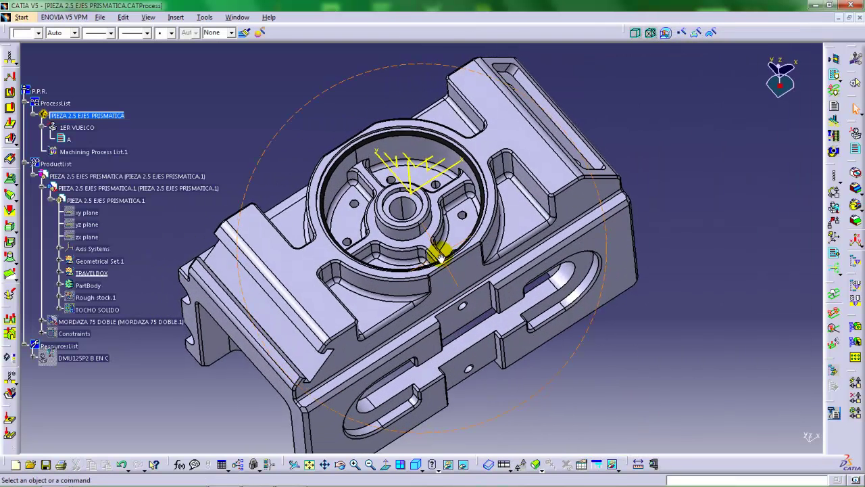
click(855, 343)
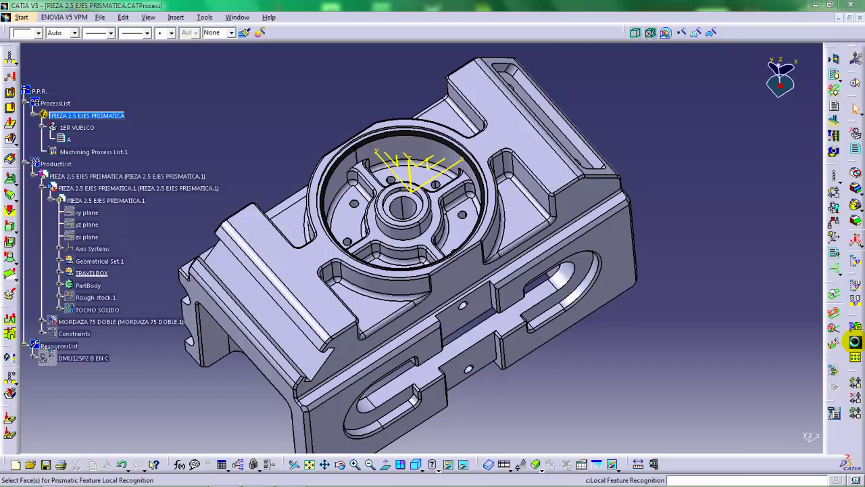
middle_drag(495, 236, 622, 286)
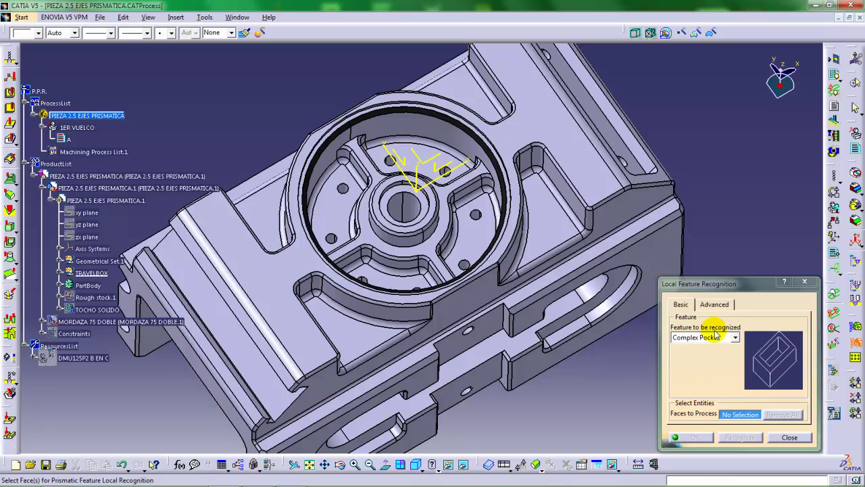
middle_drag(486, 260, 507, 275)
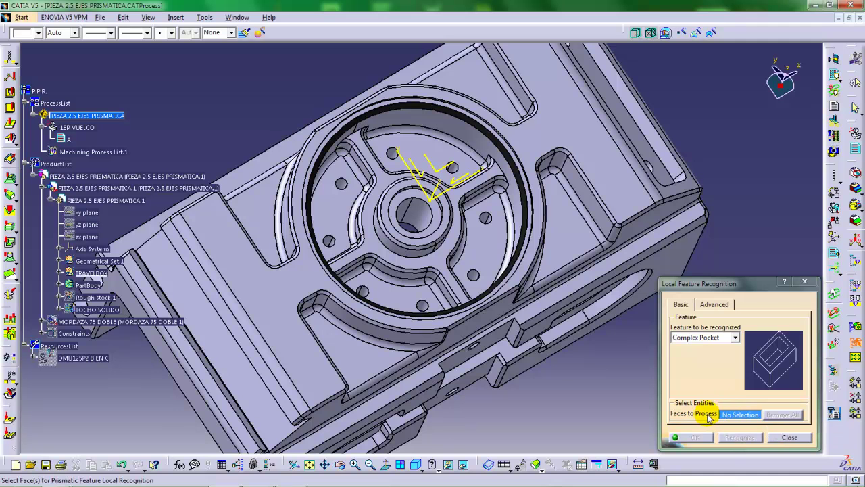
middle_drag(490, 245, 460, 206)
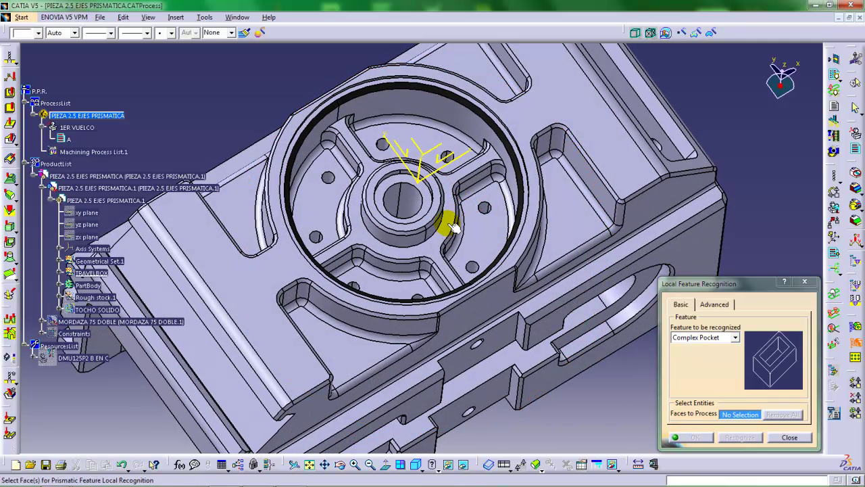
click(451, 228)
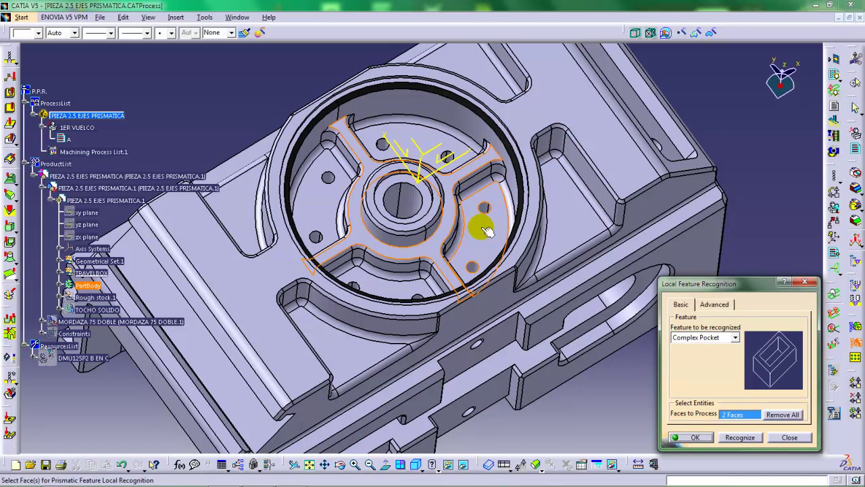
click(713, 305)
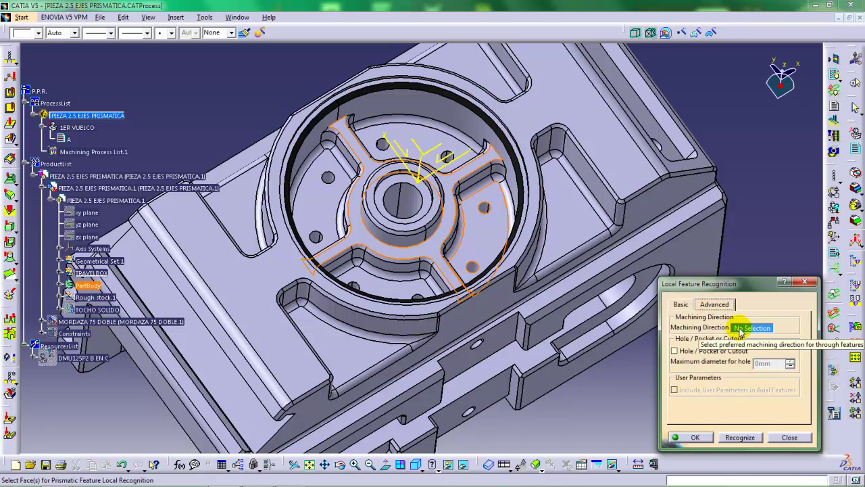
click(582, 124)
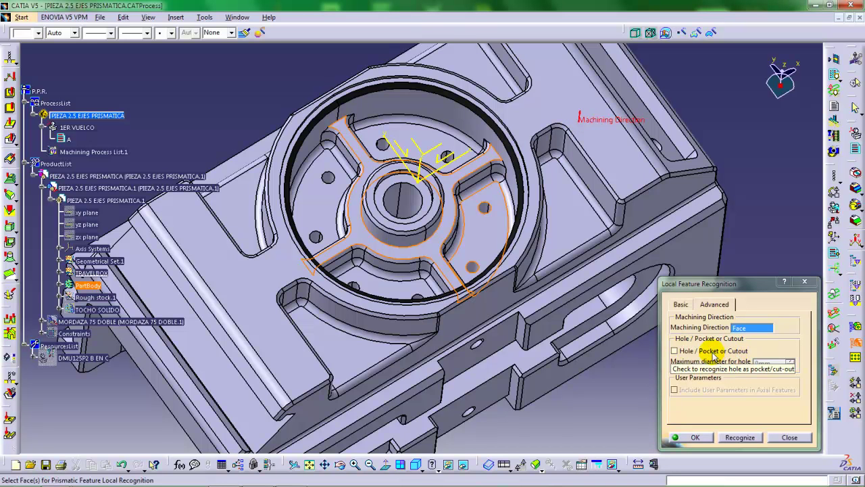
click(748, 439)
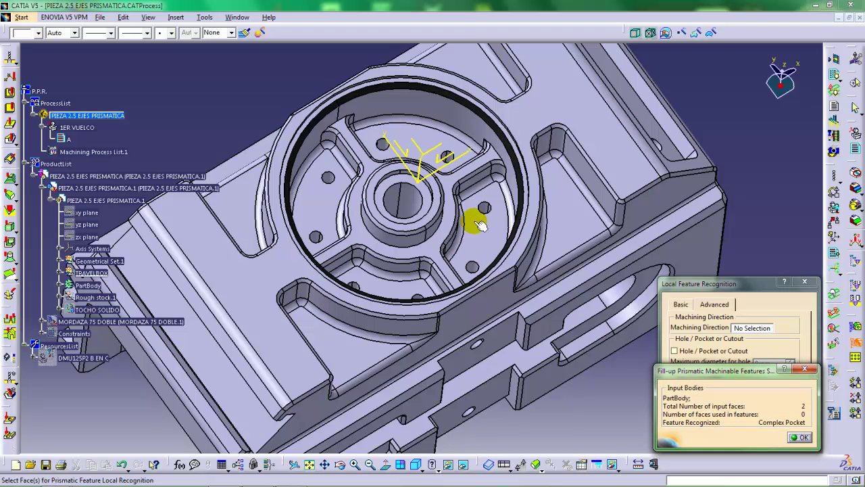
click(800, 437)
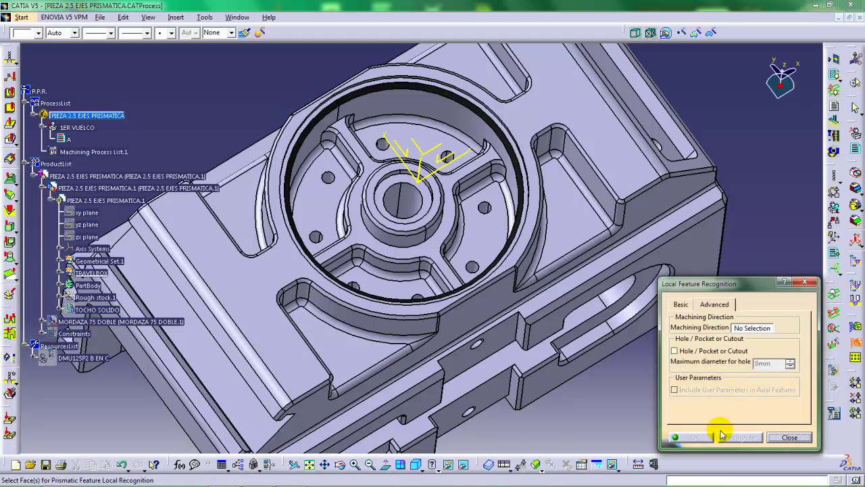
click(805, 281)
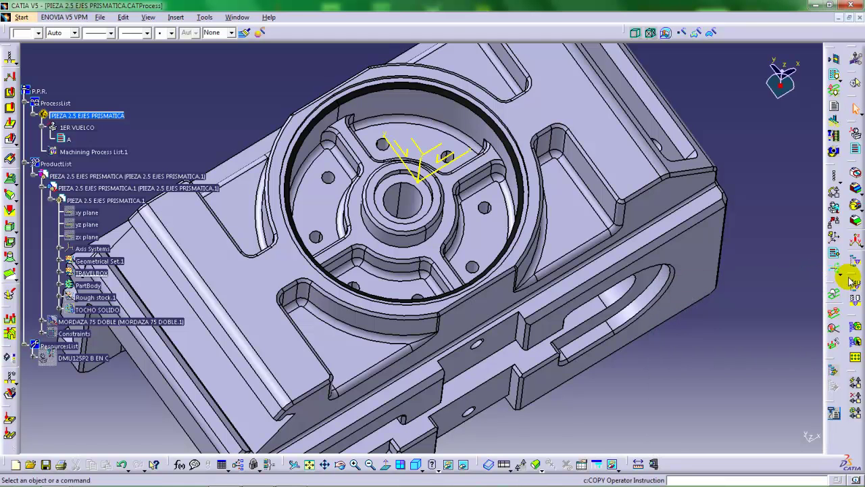
Check the part's machining features in the Manufacturing View and close it
click(855, 262)
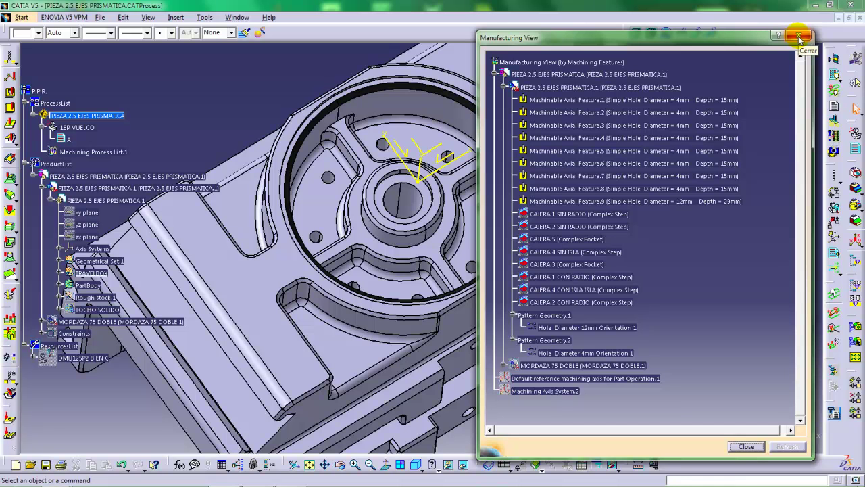
middle_drag(418, 261, 399, 199)
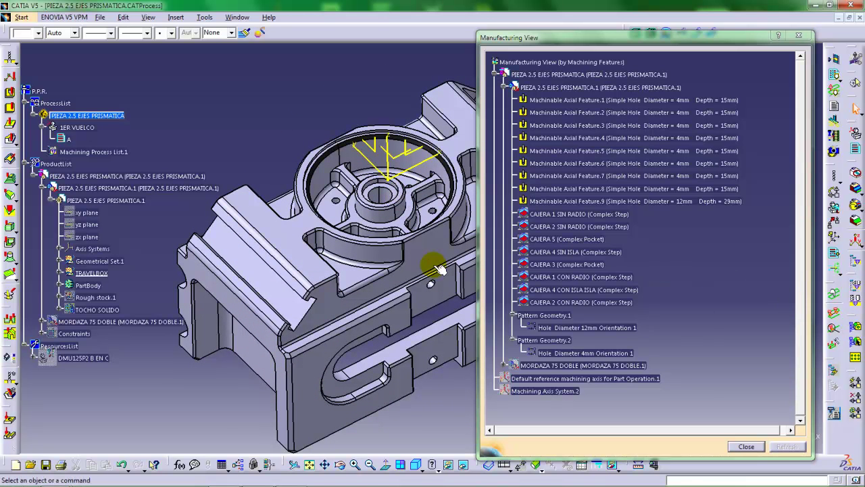
click(744, 446)
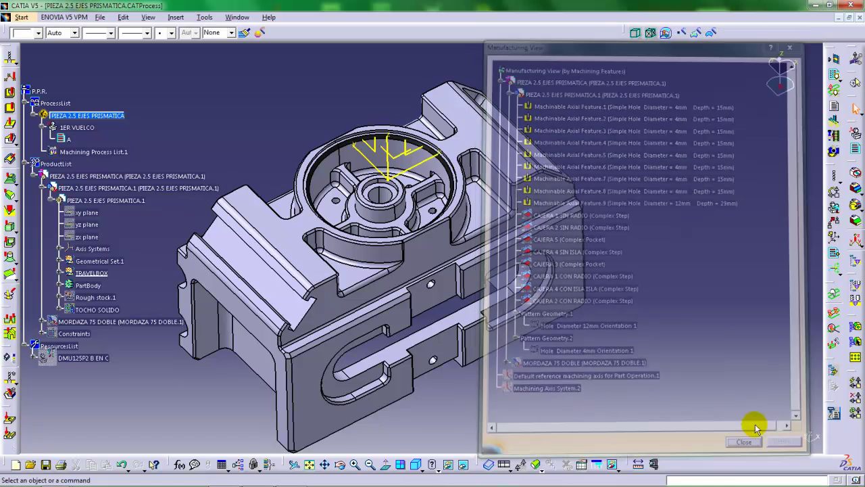
click(855, 326)
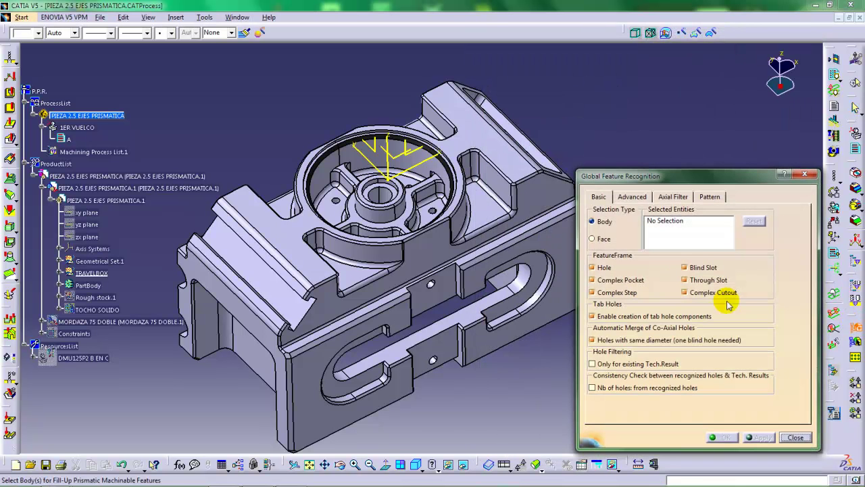
click(602, 279)
click(605, 292)
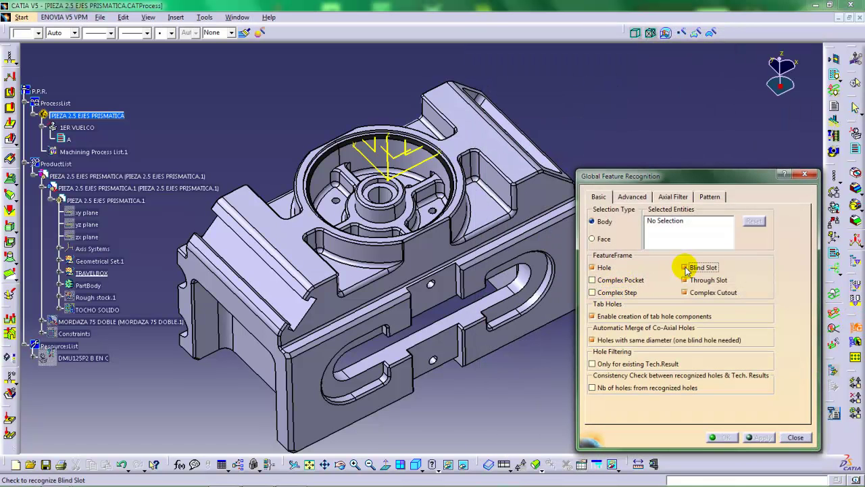
click(686, 268)
click(685, 280)
click(685, 292)
middle_drag(503, 306, 462, 292)
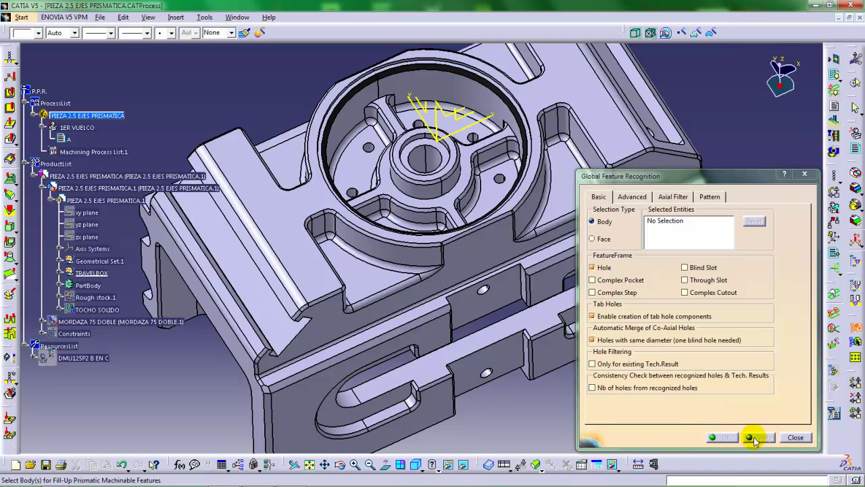
click(804, 173)
Start a new prismatic machining area and name it CAJERA 6
click(453, 235)
middle_drag(452, 235, 459, 272)
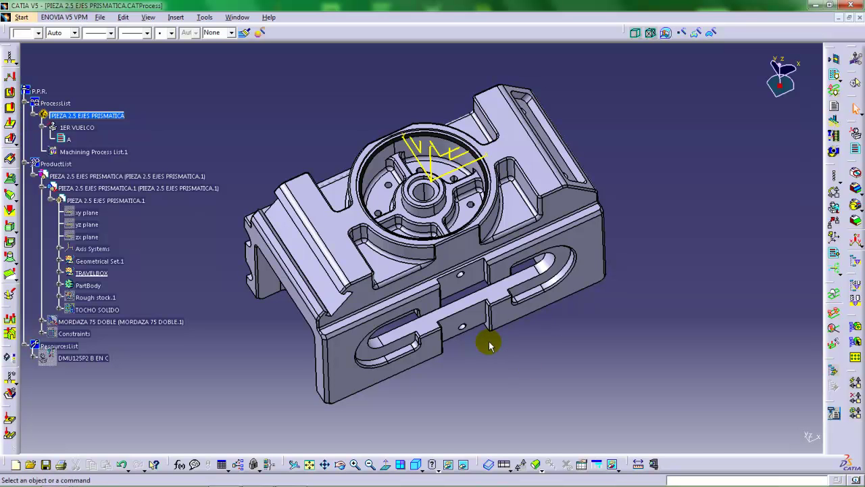
middle_drag(489, 344, 512, 267)
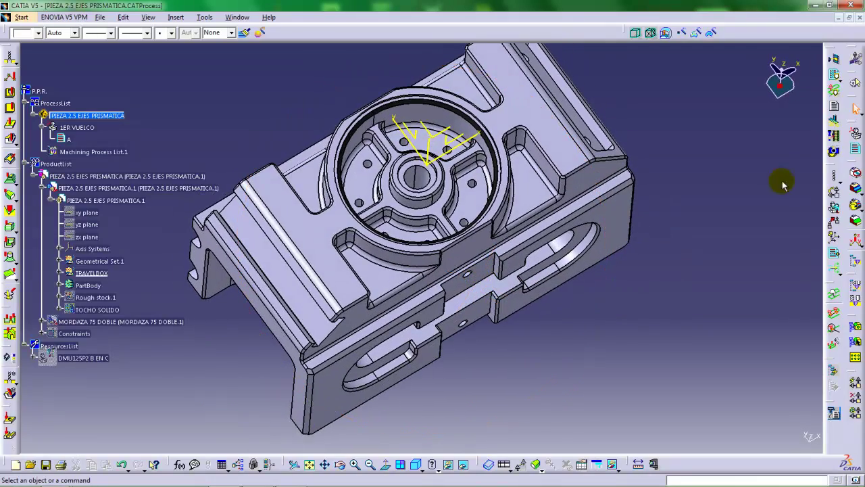
click(856, 190)
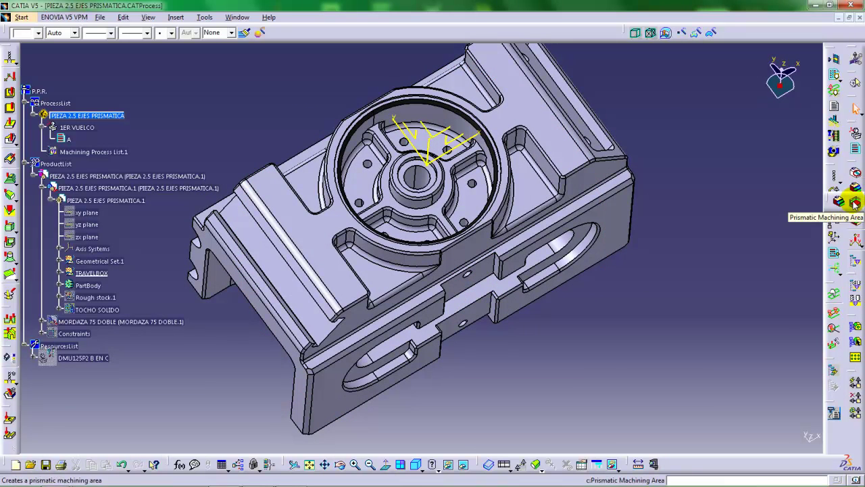
click(855, 203)
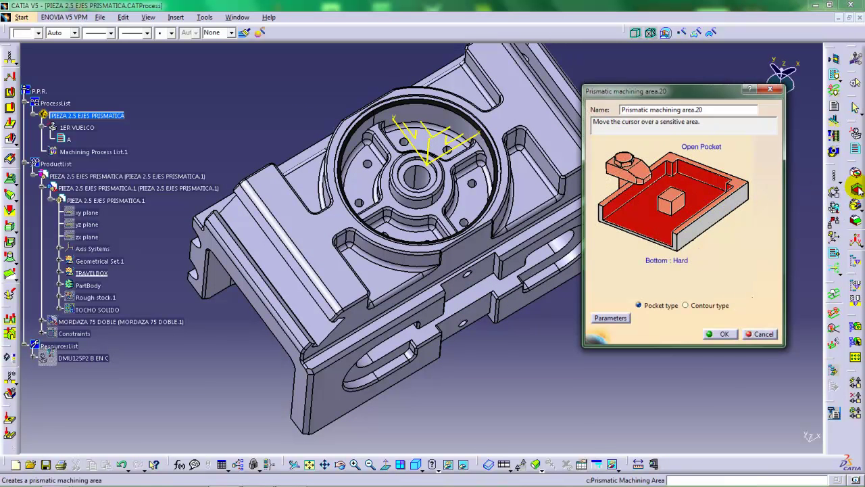
click(855, 195)
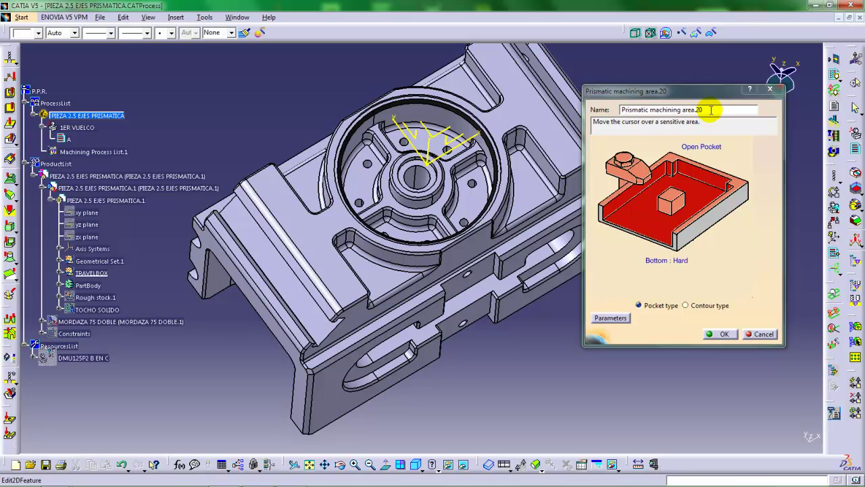
drag(706, 110, 597, 109)
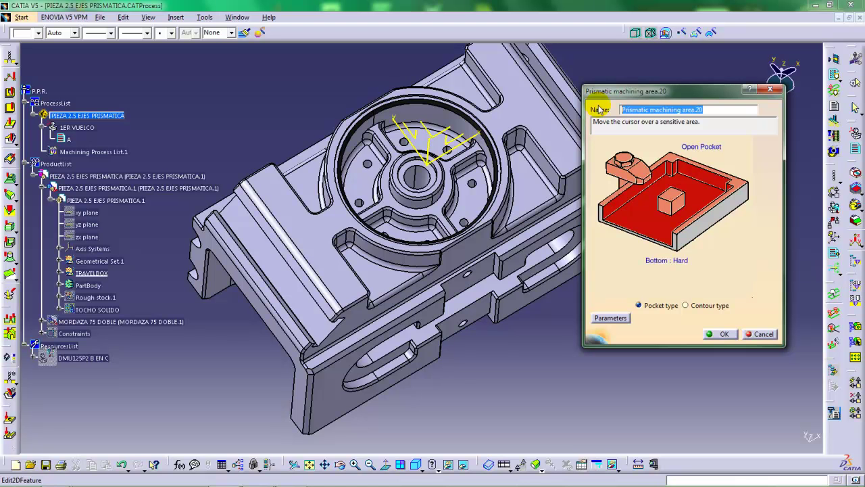
text(CAJER)
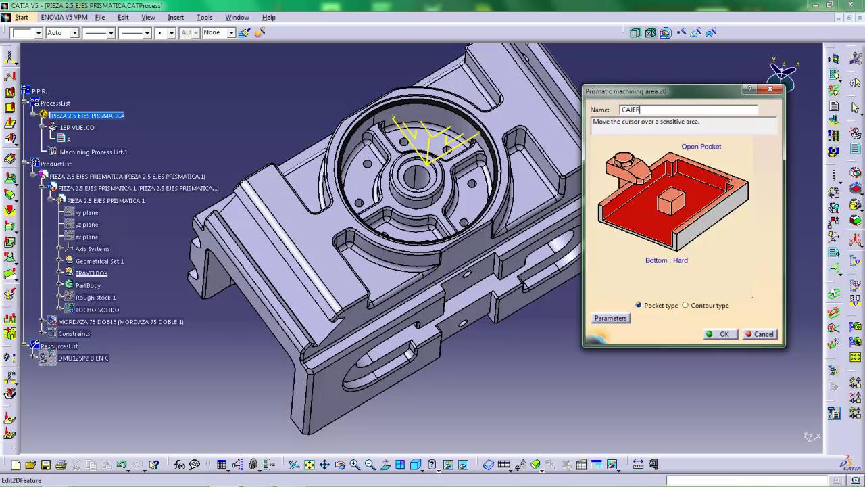
text(A 6)
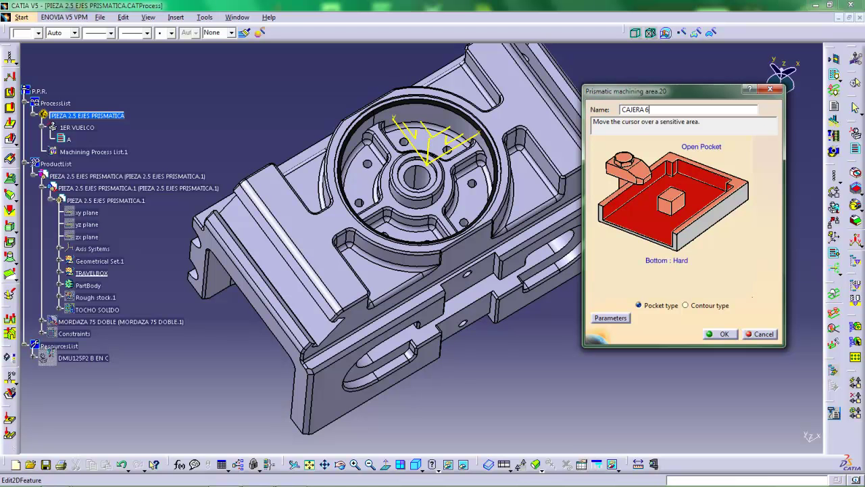
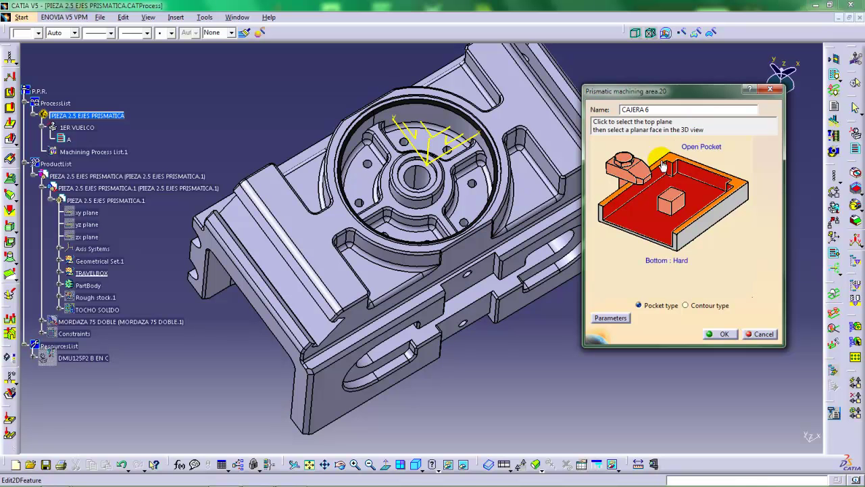
Define the upper face of the ribs around the central boss as the top plane of CAJERA 6
middle_drag(446, 228, 446, 203)
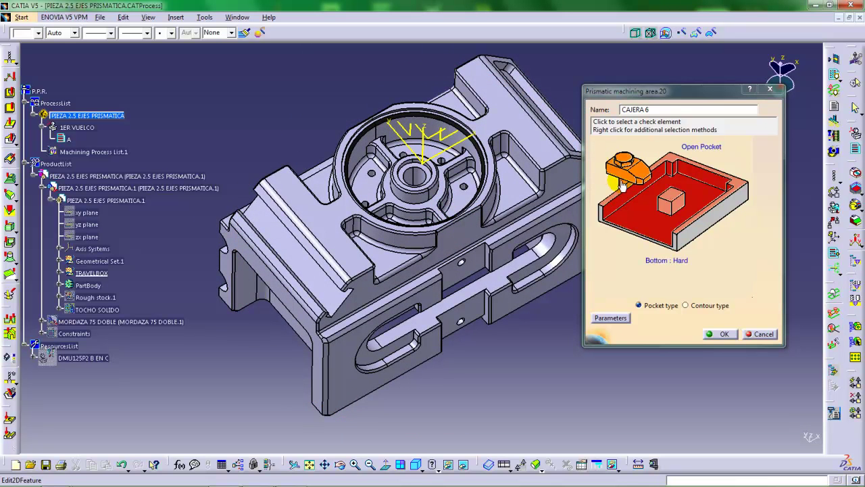
mouse_move(502, 218)
middle_down()
mouse_move(506, 240)
mouse_move(498, 228)
middle_up()
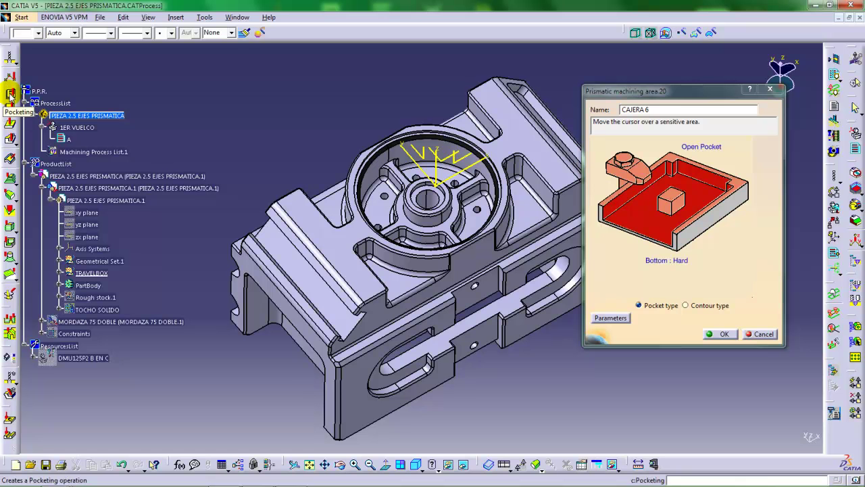
click(664, 258)
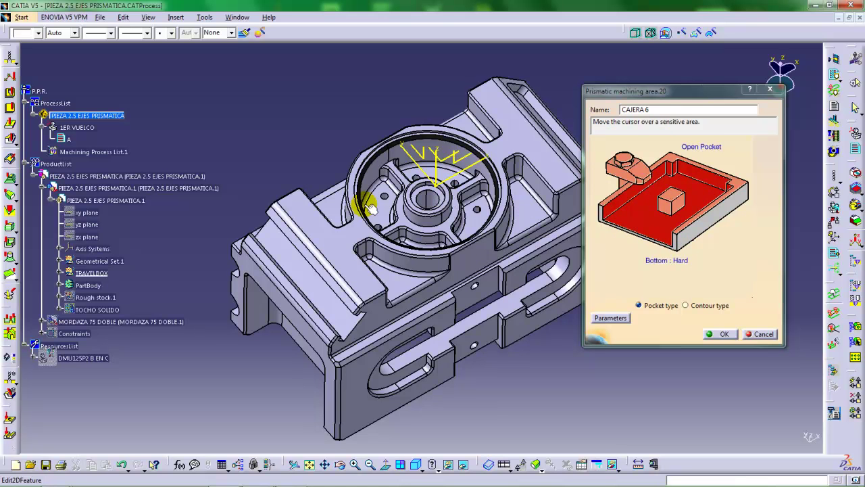
click(670, 164)
middle_drag(473, 270, 533, 179)
click(523, 166)
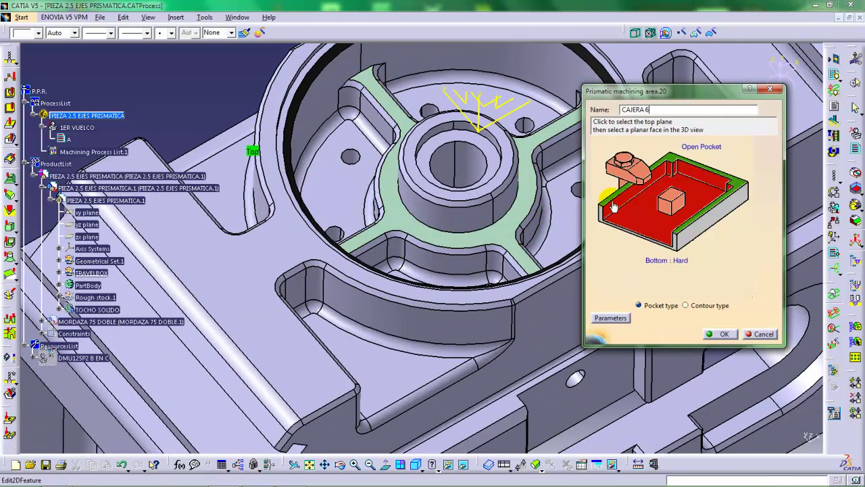
Define the floor of the small pocket between two ribs, inside the circular pocket, as the bottom of CAJERA 6
click(639, 217)
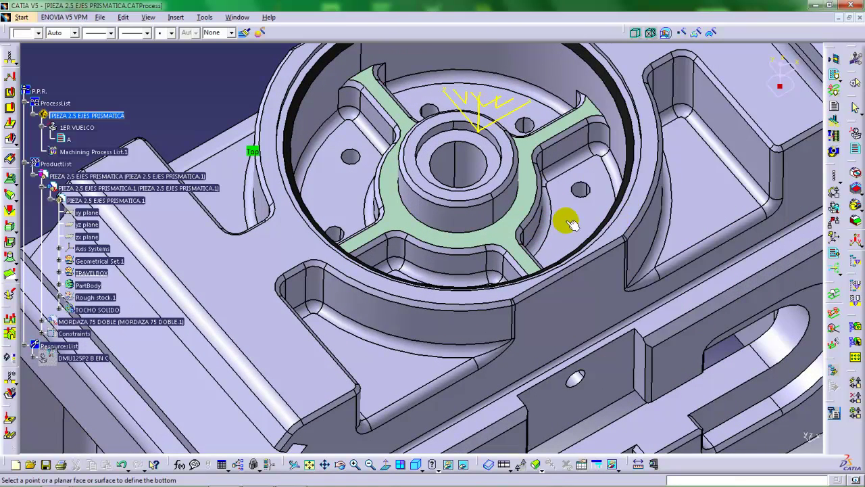
click(571, 224)
middle_drag(561, 238, 474, 249)
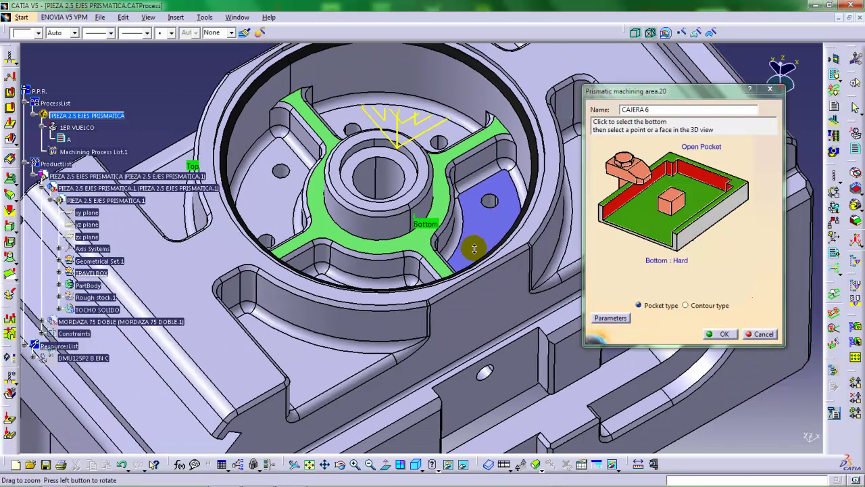
Replace the bottom of CAJERA 6 with a point on the upper edge of the pocket's floor fillet, at the corner beside the rib
right_click(638, 223)
click(639, 225)
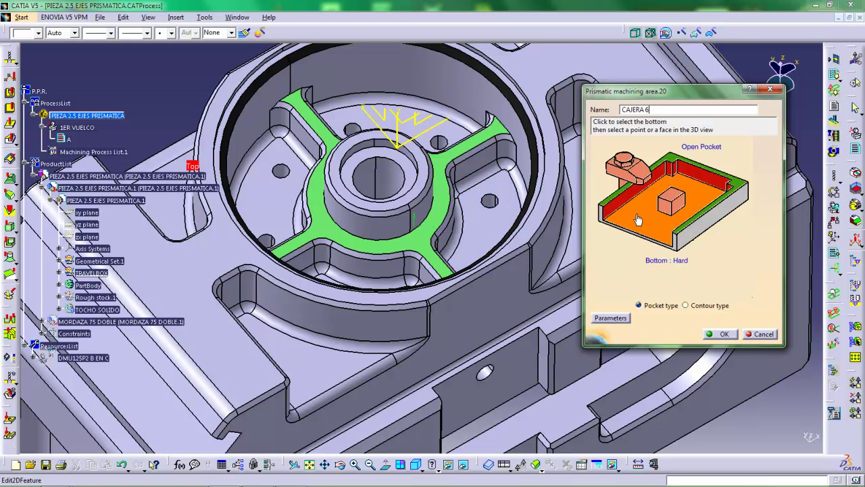
click(638, 220)
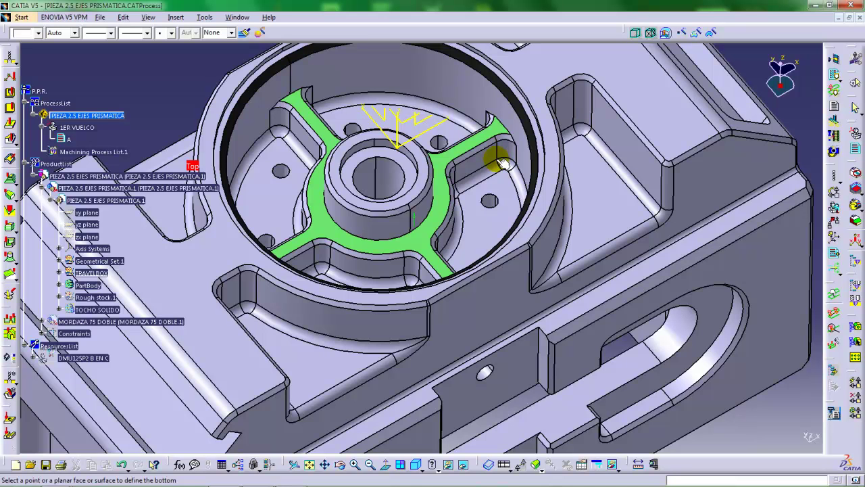
click(501, 161)
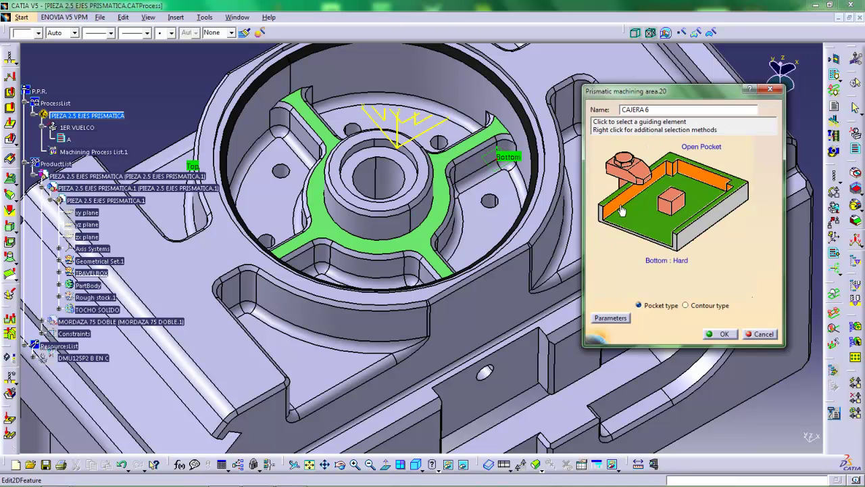
Define the closed upper edge contour of the pocket's floor fillet as the guiding element of CAJERA 6
middle_drag(444, 263, 429, 290)
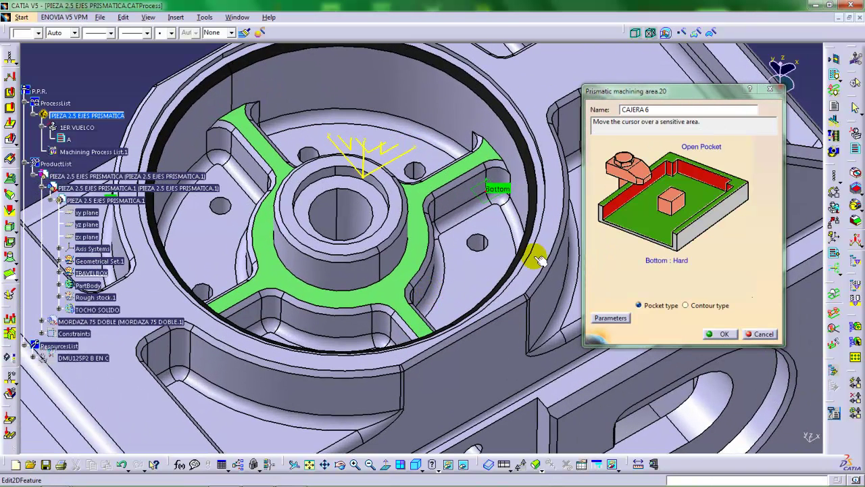
click(615, 210)
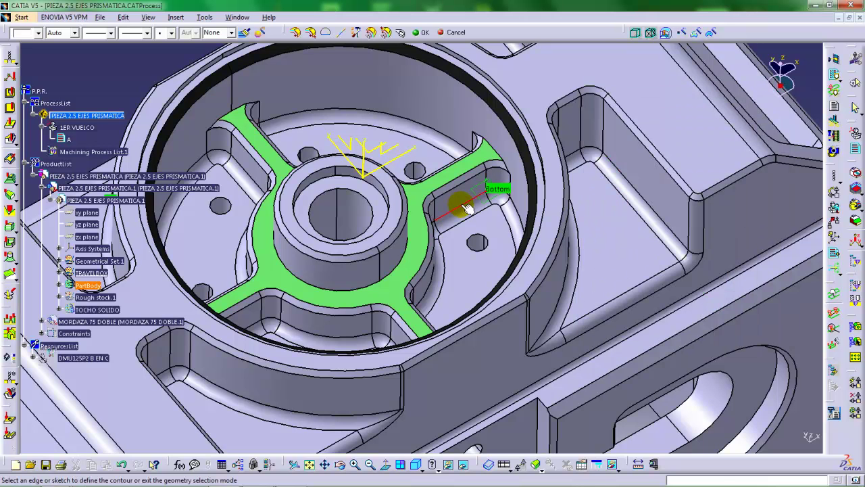
click(295, 34)
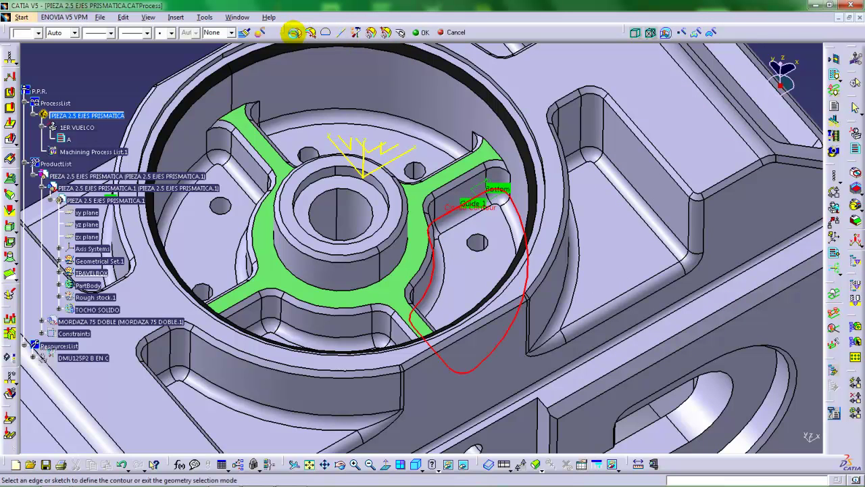
click(419, 32)
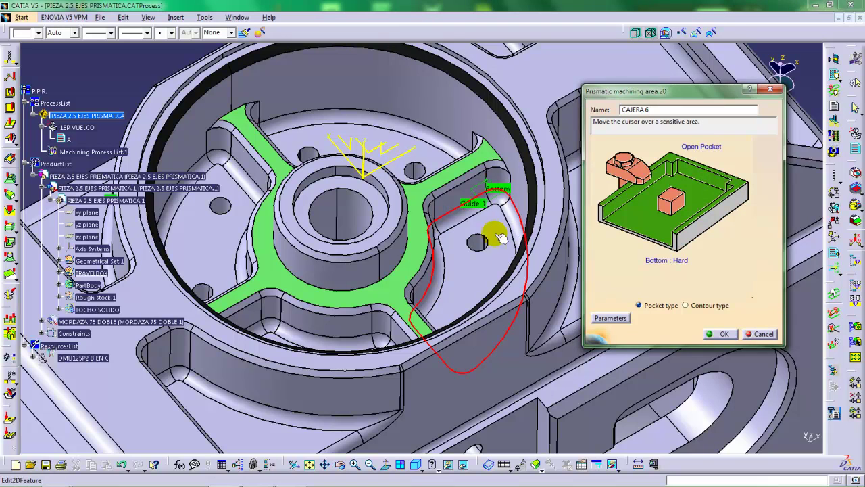
Rename the machining area CAJERA 6 SIN RADIO and accept its definition
middle_drag(483, 236, 486, 256)
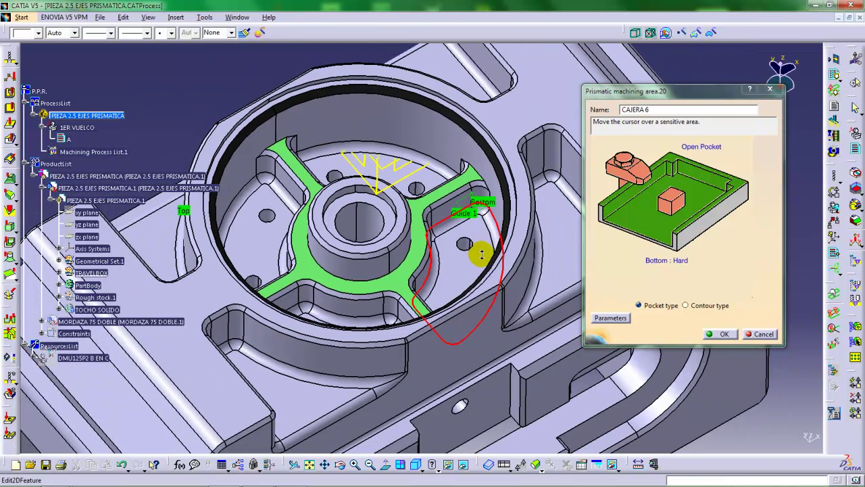
click(657, 111)
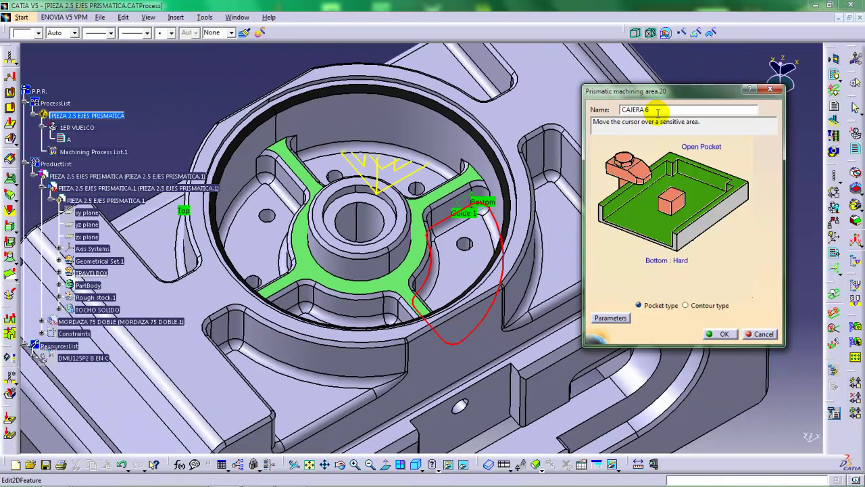
text(SIN)
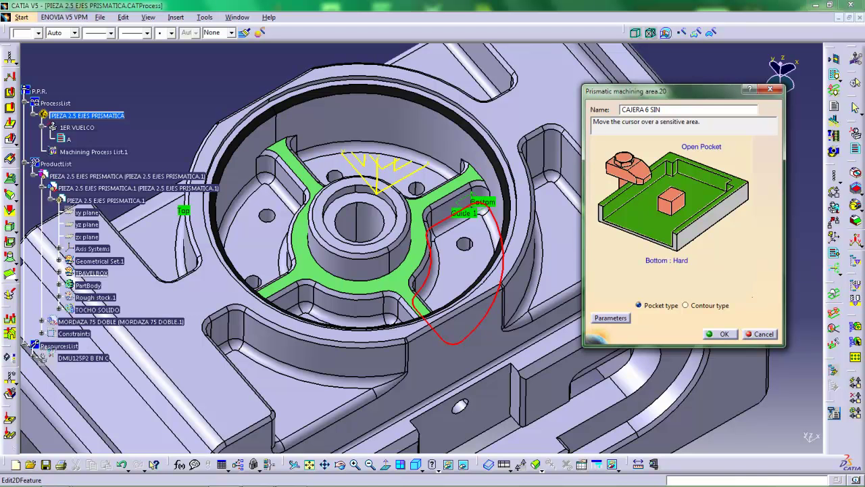
text( RADIO)
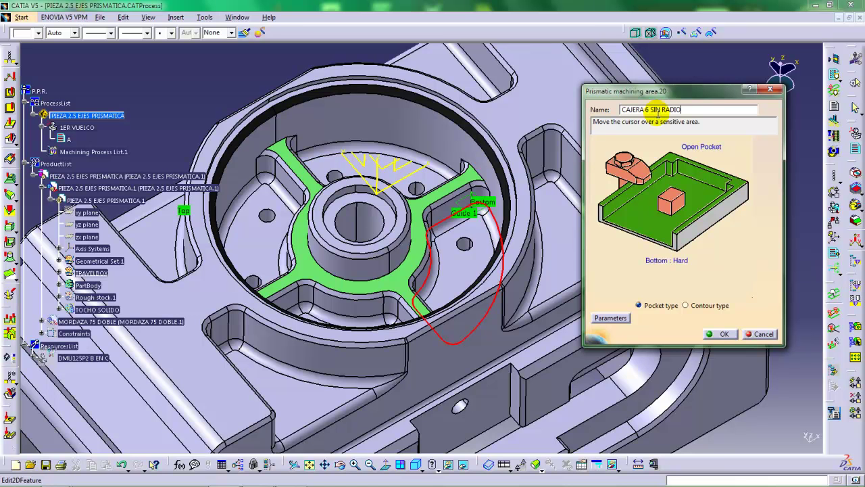
click(719, 334)
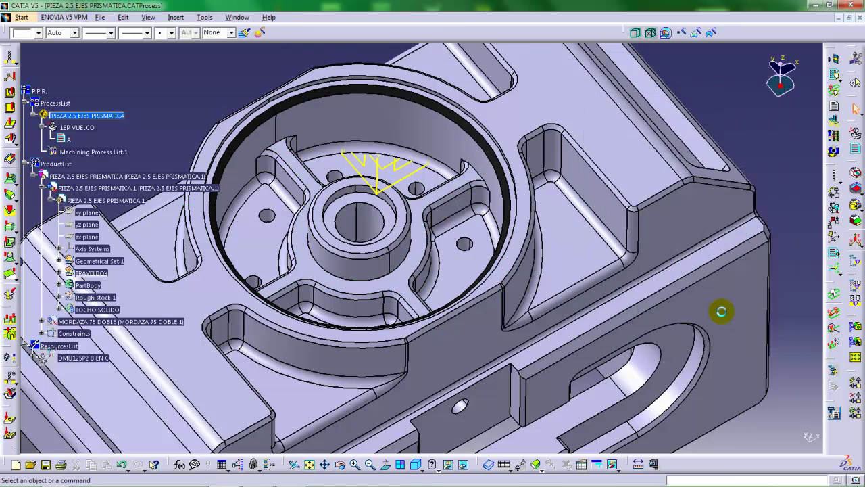
Start a new prismatic machining area and name it CAJERA 6 CON RADIO
click(855, 188)
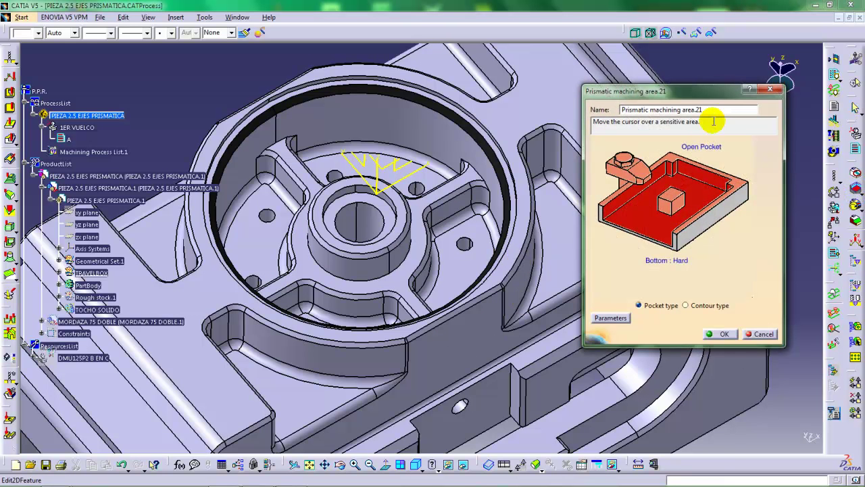
drag(711, 110, 585, 117)
text(CAJA)
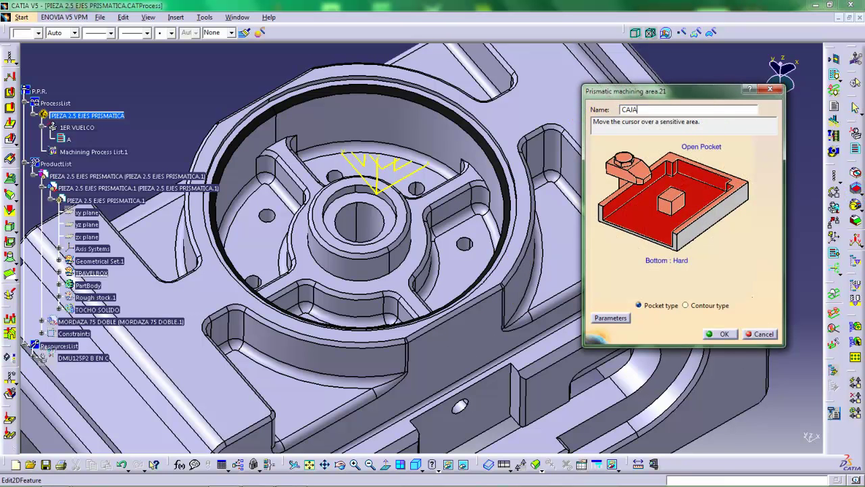
key(BackSpace)
key(BackSpace)
key(BackSpace)
key(BackSpace)
text(JERA 6 CON RADIO)
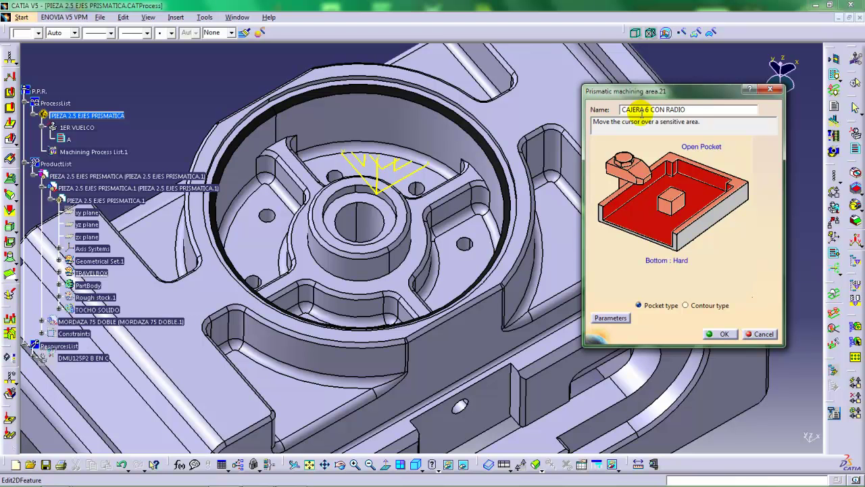
Define the upper edge of the pocket's corner fillet as the top plane and the pocket floor as the bottom of CAJERA 6 CON RADIO
click(668, 160)
ctrl+middle_drag(451, 230, 475, 188)
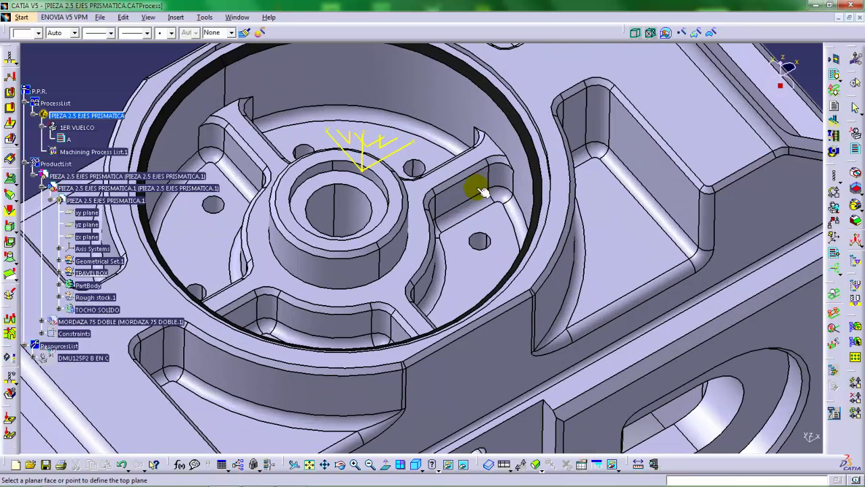
click(495, 193)
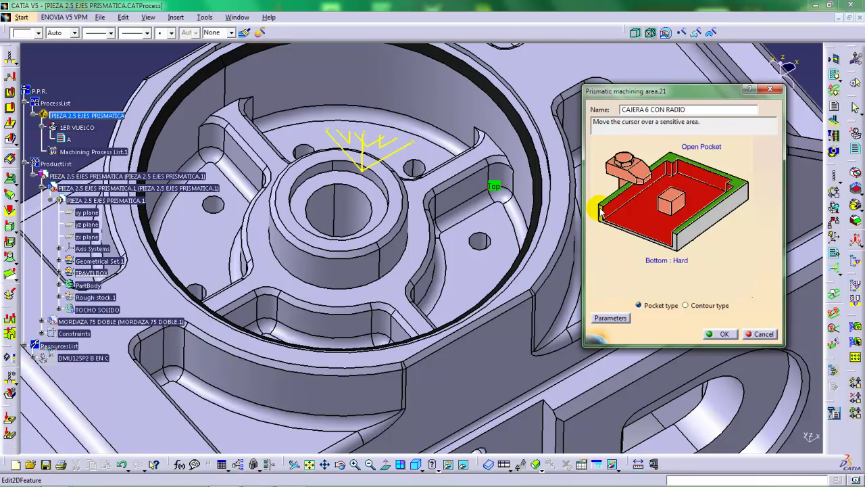
click(642, 219)
click(477, 269)
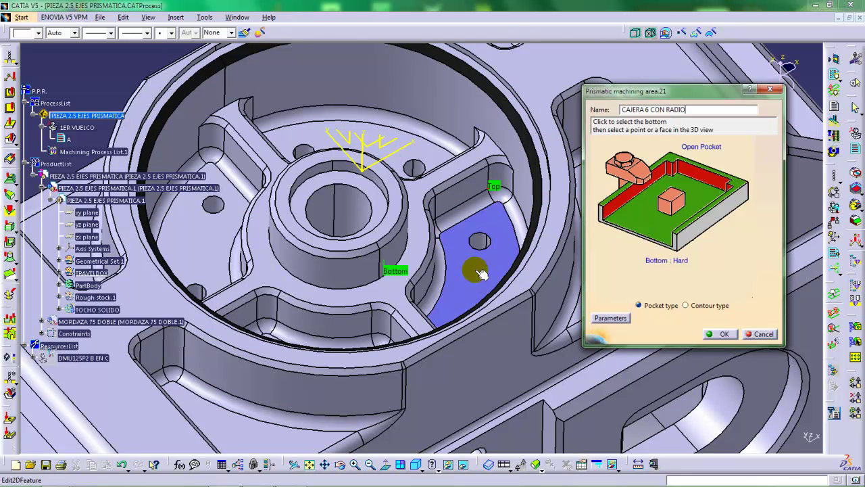
Define the closed edge contour of the pocket floor as the guiding element of CAJERA 6 CON RADIO and accept the area
click(623, 205)
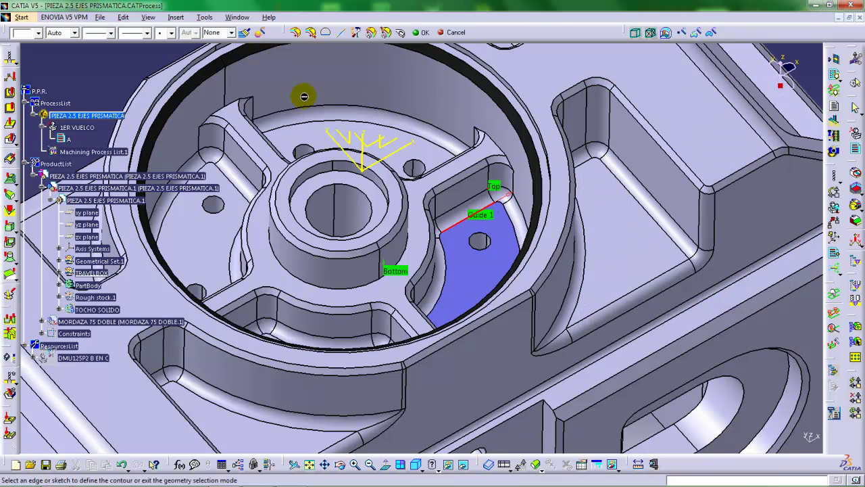
click(296, 34)
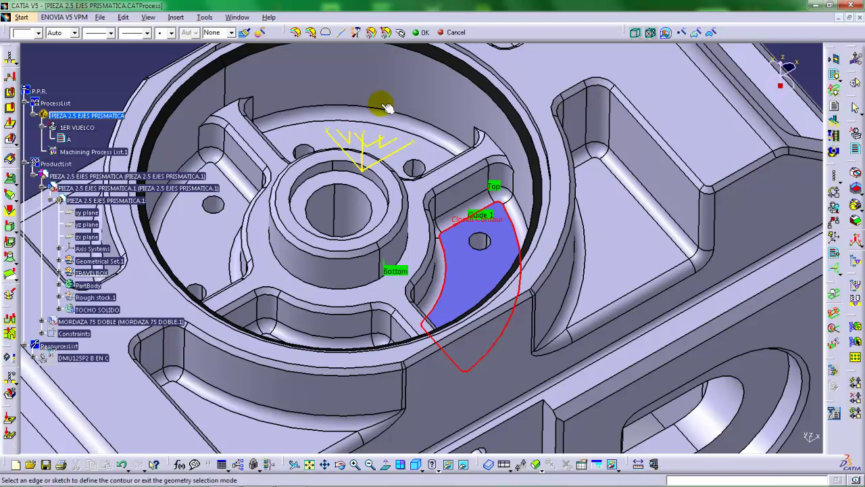
click(425, 35)
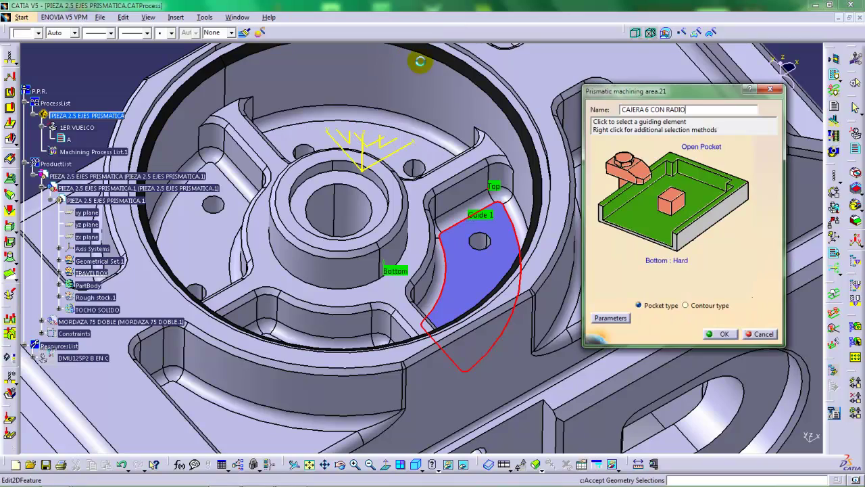
middle_drag(475, 313, 449, 376)
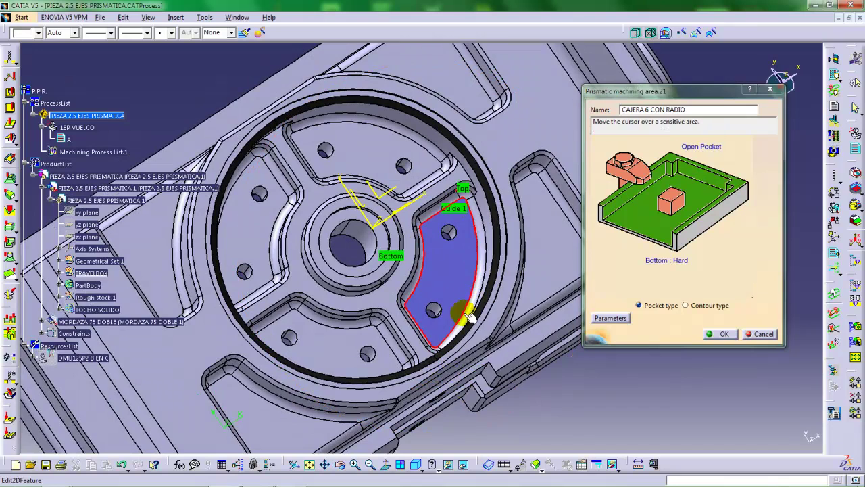
middle_drag(512, 344, 473, 305)
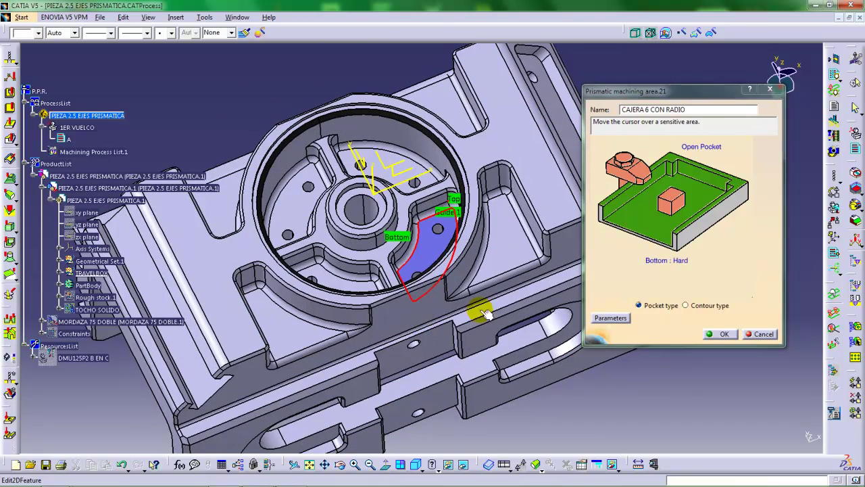
click(643, 306)
click(720, 333)
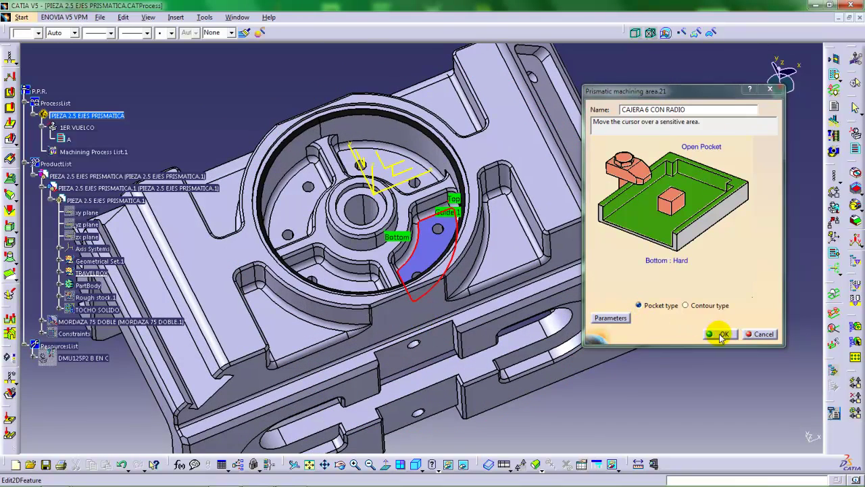
Review the list of machining features against the part in the Manufacturing View and close it
middle_drag(409, 300, 465, 260)
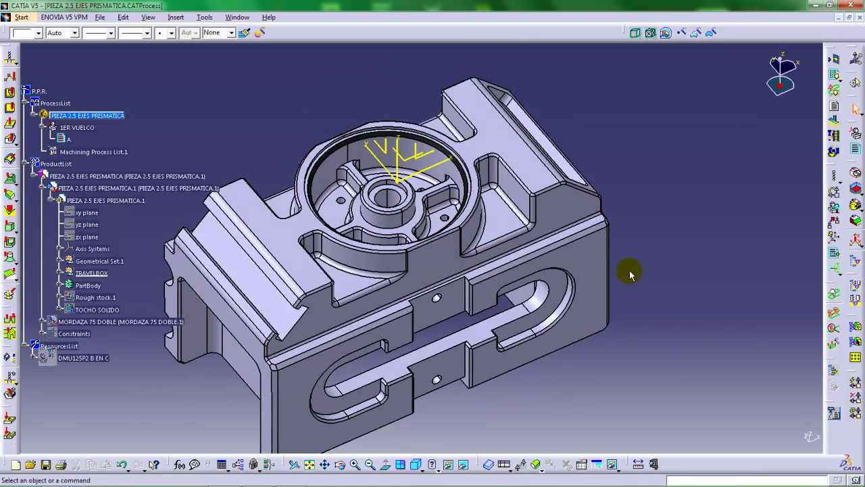
click(858, 264)
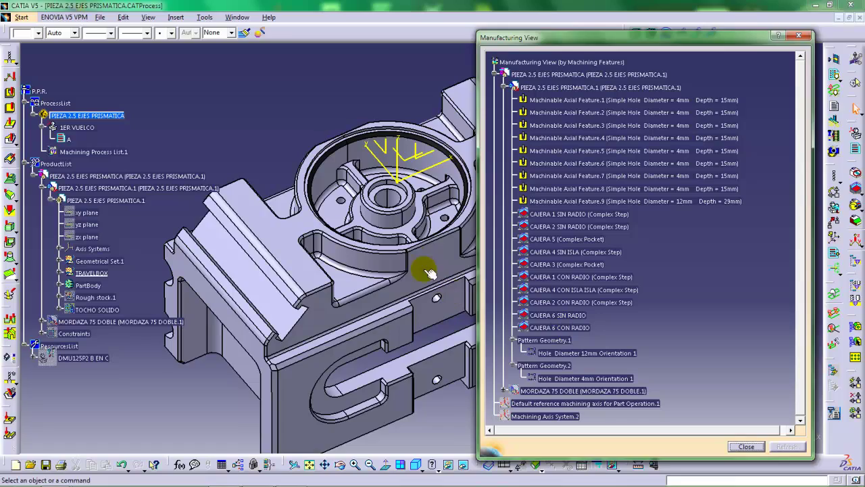
middle_drag(422, 267, 392, 265)
middle_drag(398, 281, 408, 237)
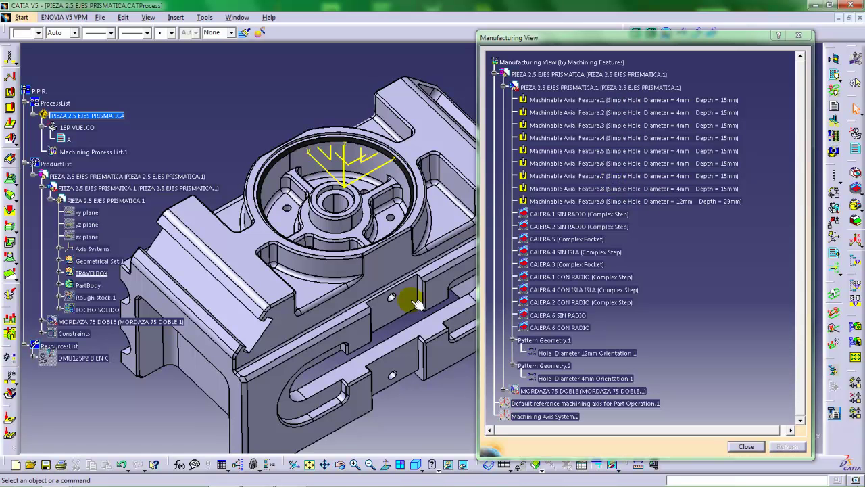
ctrl+middle_drag(392, 299, 429, 264)
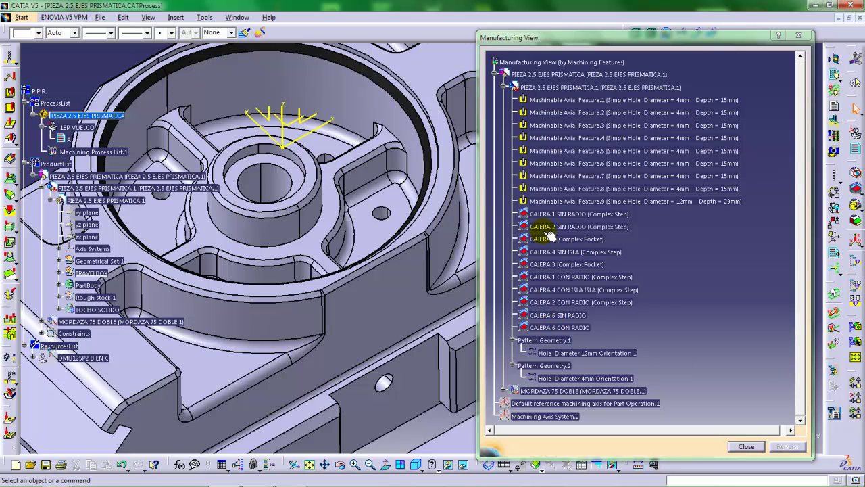
click(746, 447)
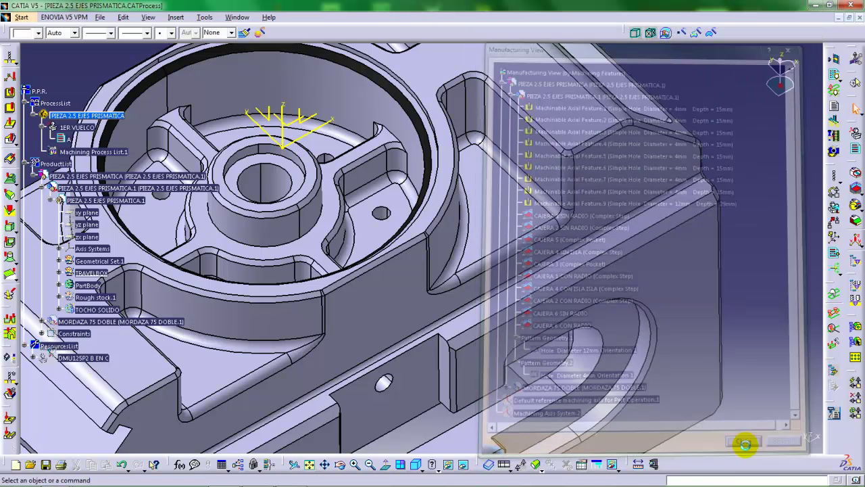
Delete all CAJERA machining areas, from CAJERA 1 SIN RADIO through CAJERA 6 CON RADIO, in the Manufacturing View
middle_drag(409, 194, 433, 244)
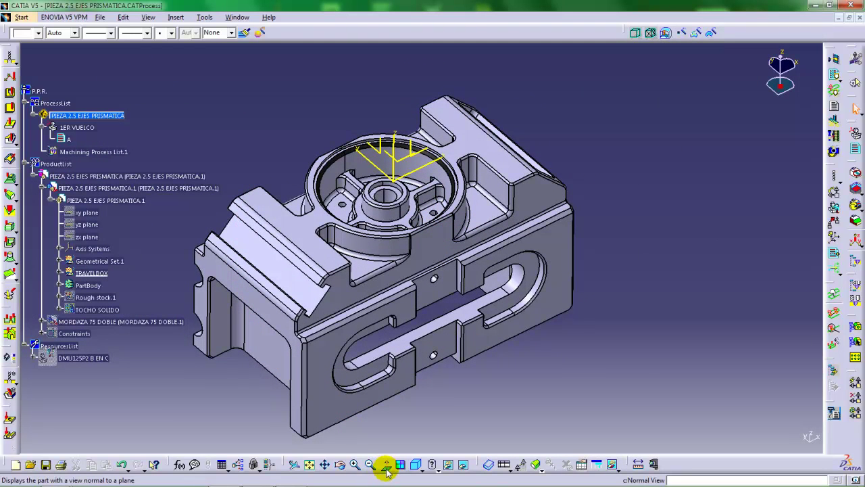
click(312, 465)
middle_drag(409, 400, 465, 364)
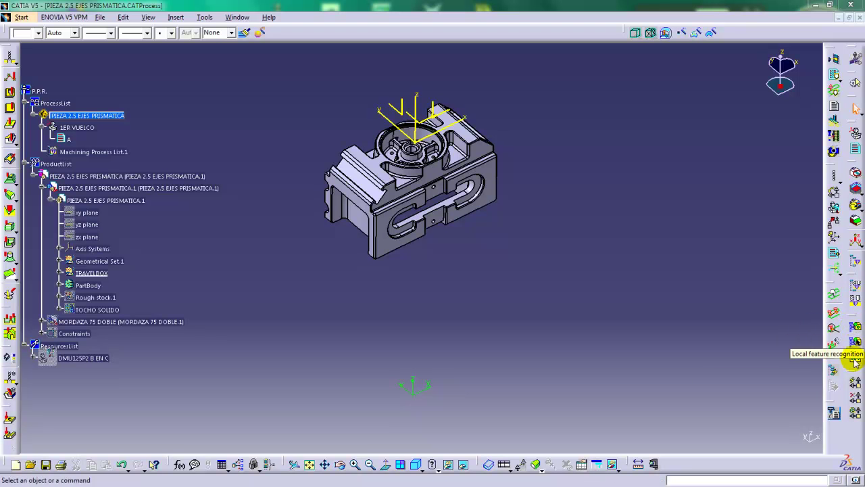
click(856, 264)
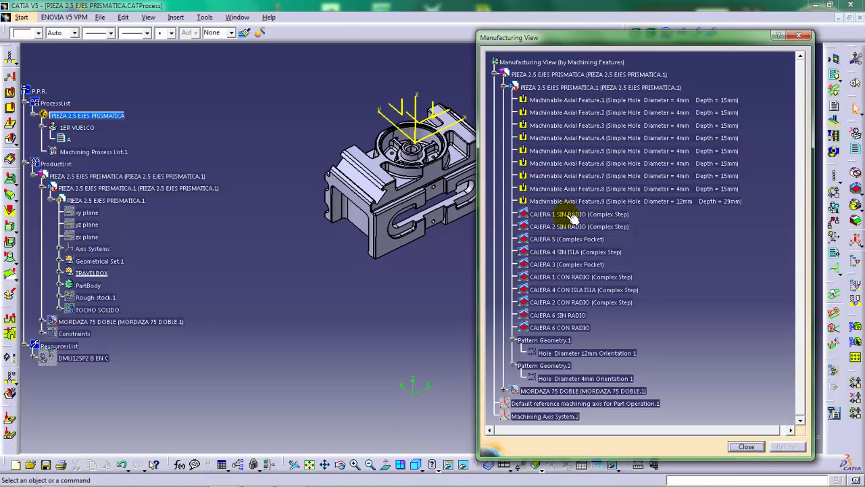
click(573, 215)
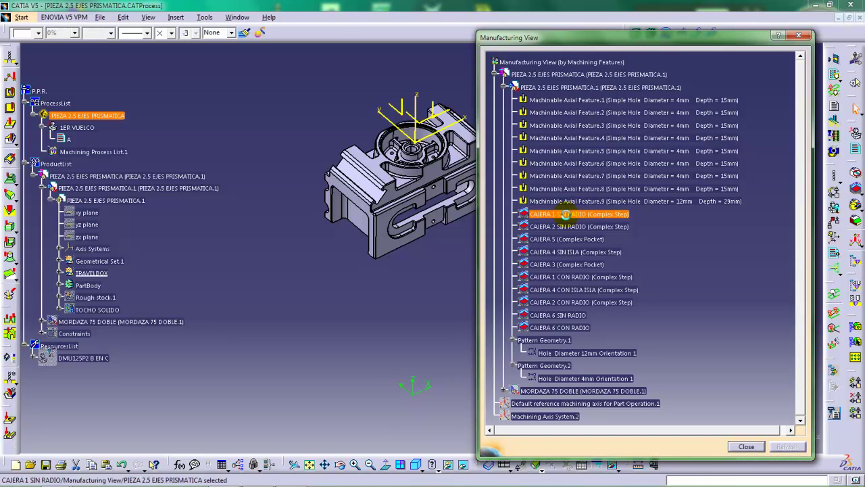
shift+click(564, 327)
right_click(570, 334)
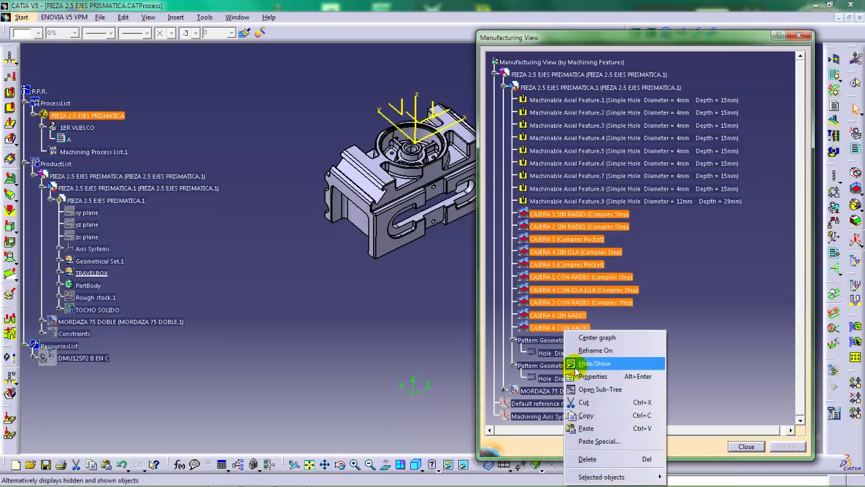
click(587, 460)
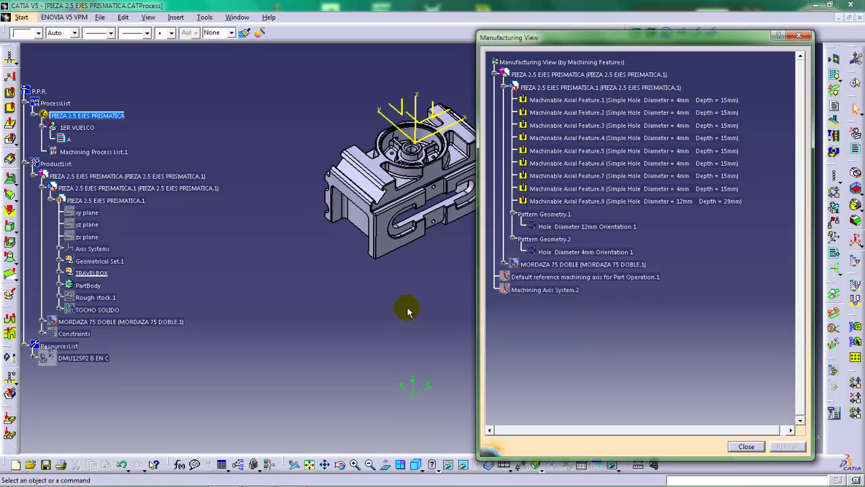
Close the Manufacturing View and limit Global Feature Recognition to holes, excluding complex pockets, steps and cutouts, and blind and through slots
middle_drag(414, 233, 392, 289)
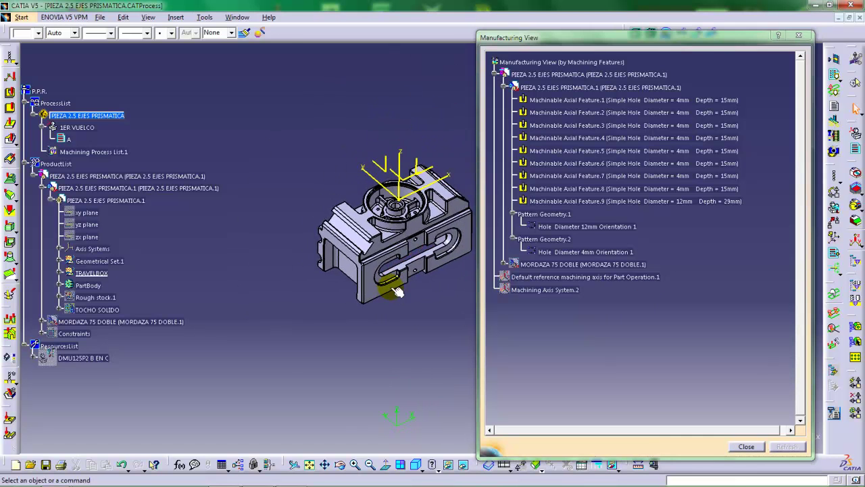
click(747, 447)
middle_drag(487, 263, 507, 203)
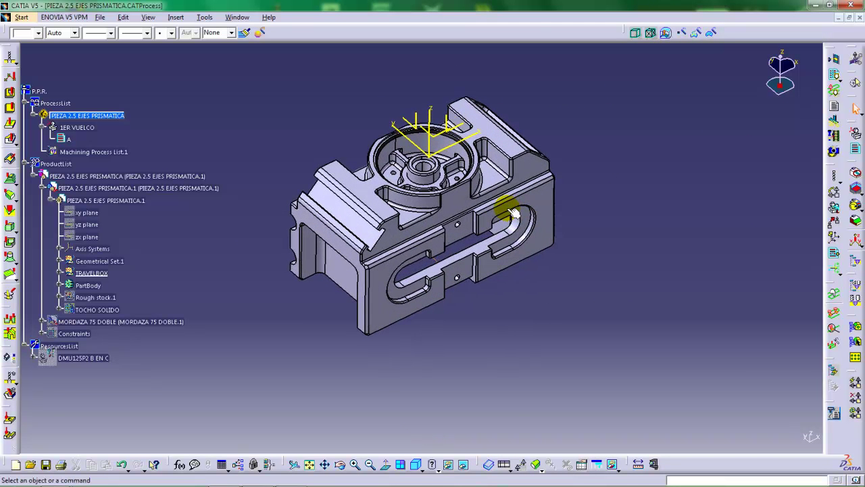
click(856, 329)
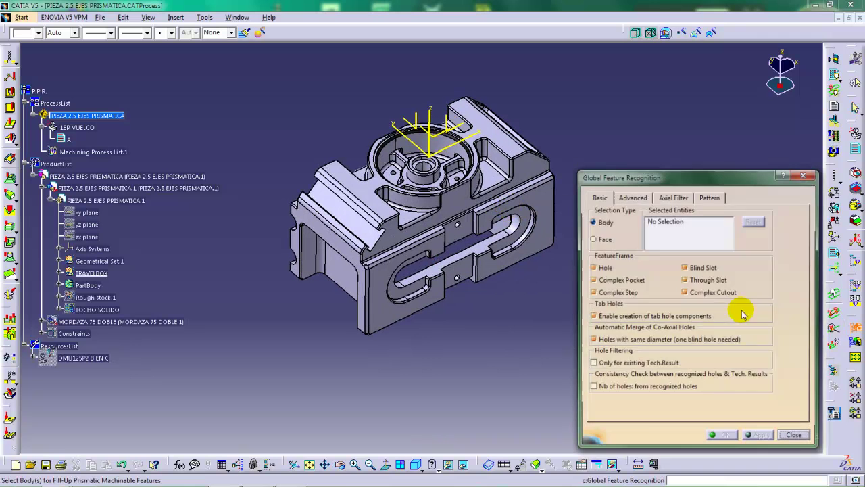
click(627, 281)
click(616, 292)
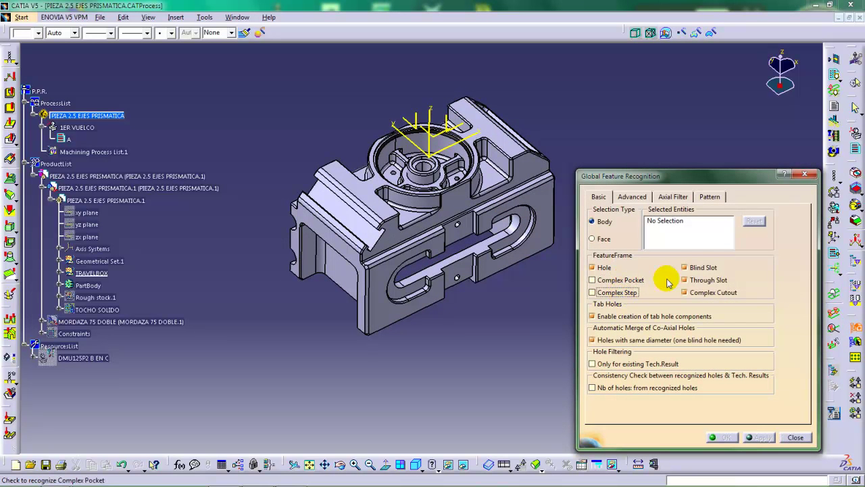
click(702, 268)
click(702, 281)
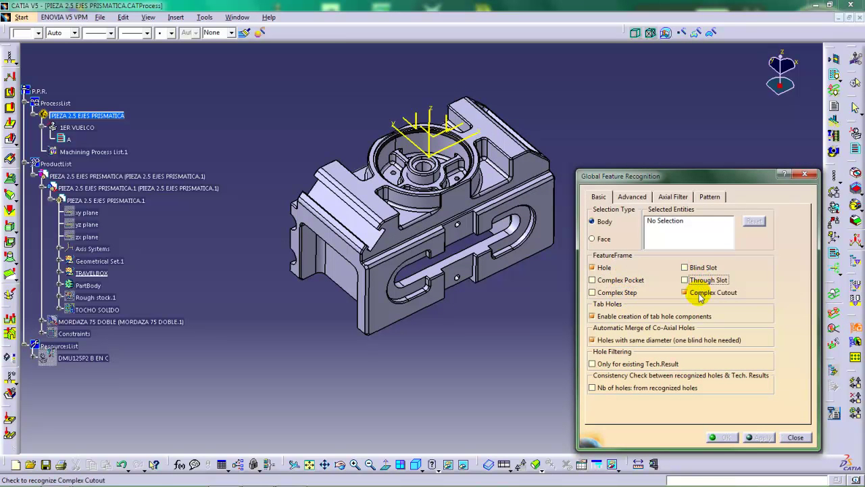
click(700, 296)
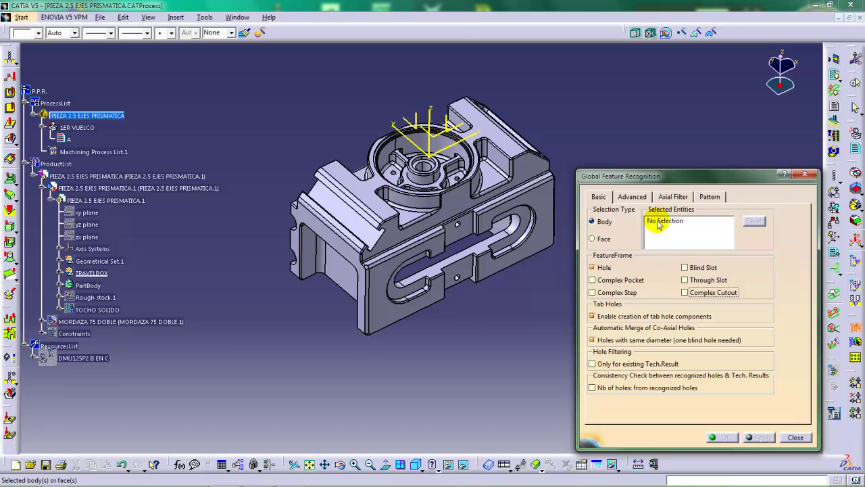
Set the recognition's machining direction from the recessed face with two holes on the part's sloped end
click(642, 197)
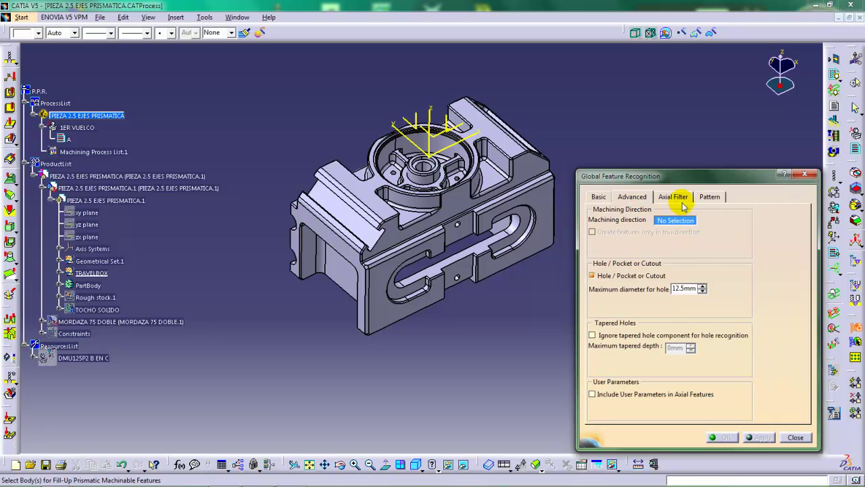
click(682, 200)
click(703, 198)
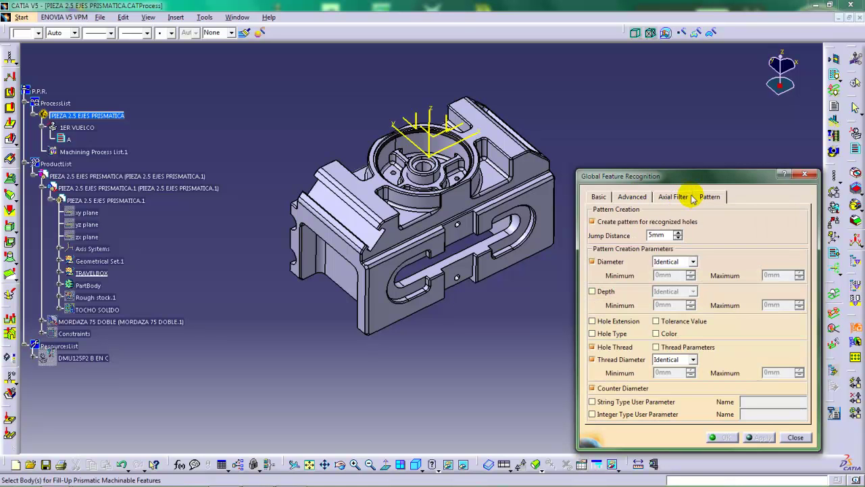
click(631, 198)
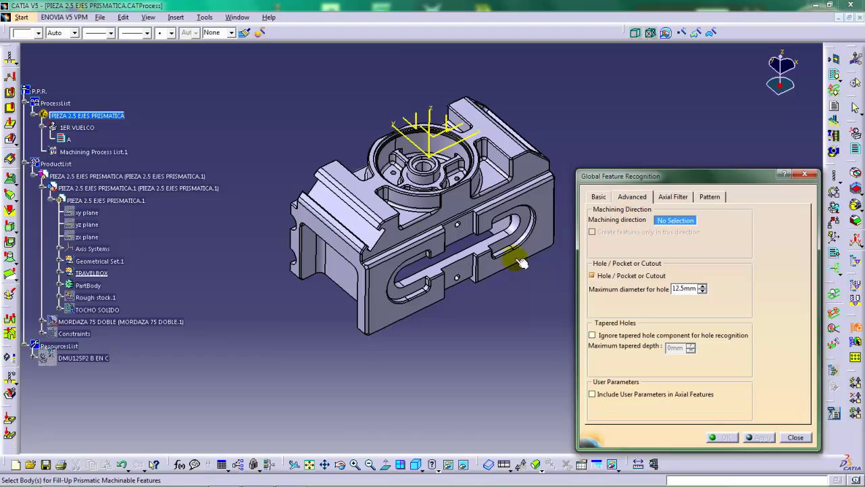
middle_drag(396, 275, 545, 144)
middle_drag(386, 224, 402, 283)
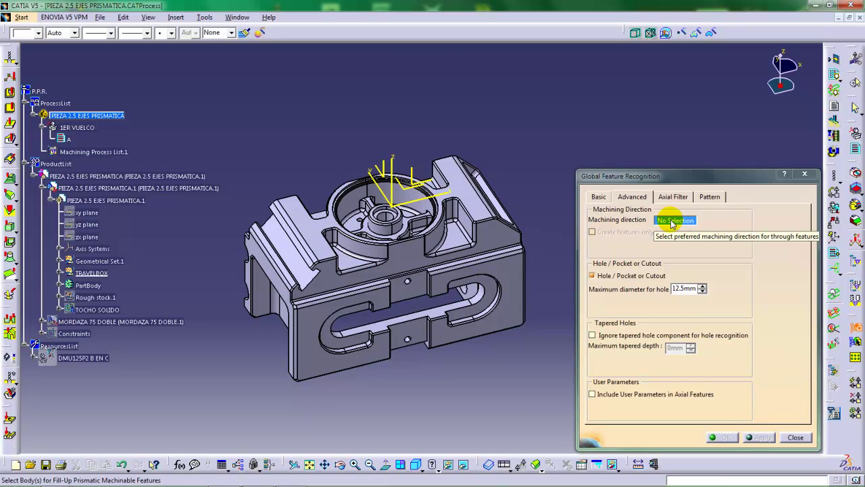
middle_drag(381, 214, 378, 263)
click(381, 253)
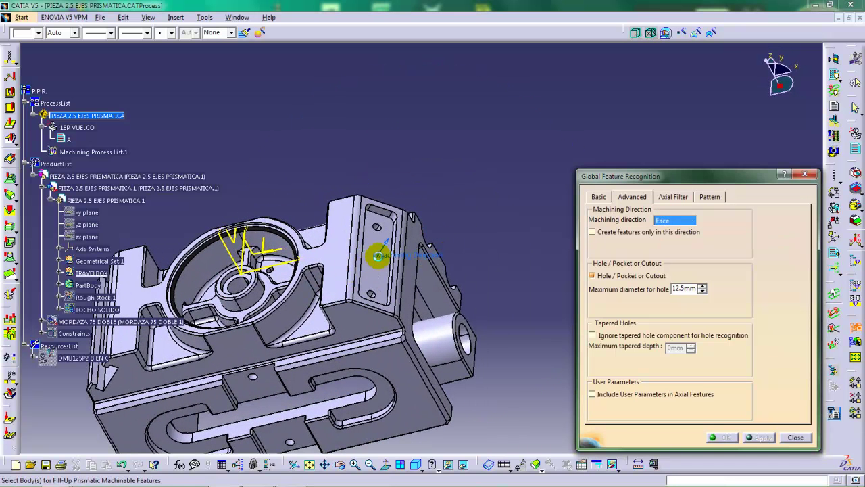
Choose the PartBody as the body to analyze, apply the hole recognition and dismiss the summary
click(599, 198)
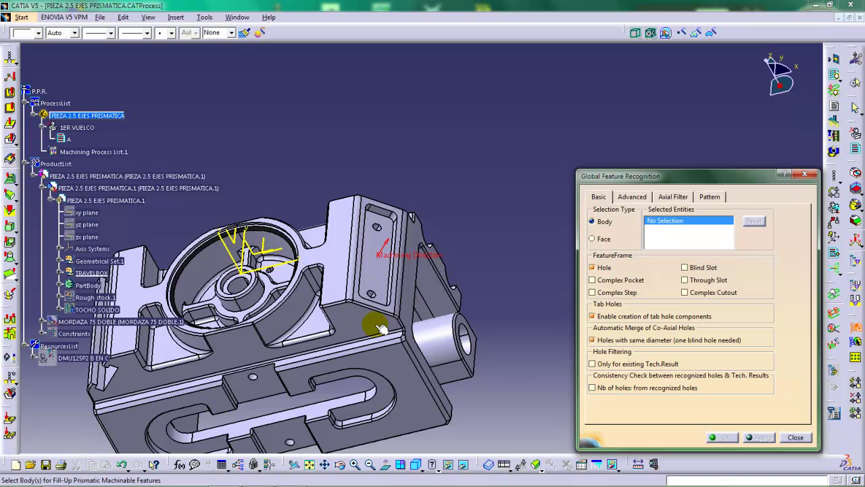
click(380, 327)
middle_drag(381, 328, 507, 236)
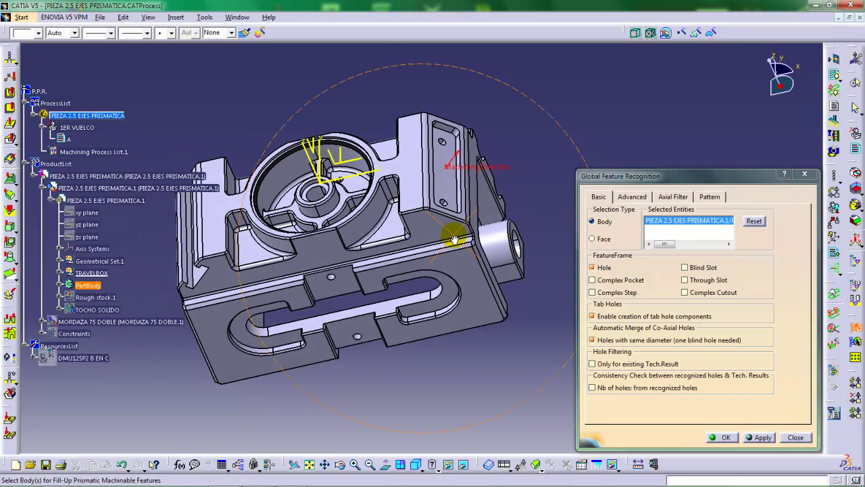
click(759, 437)
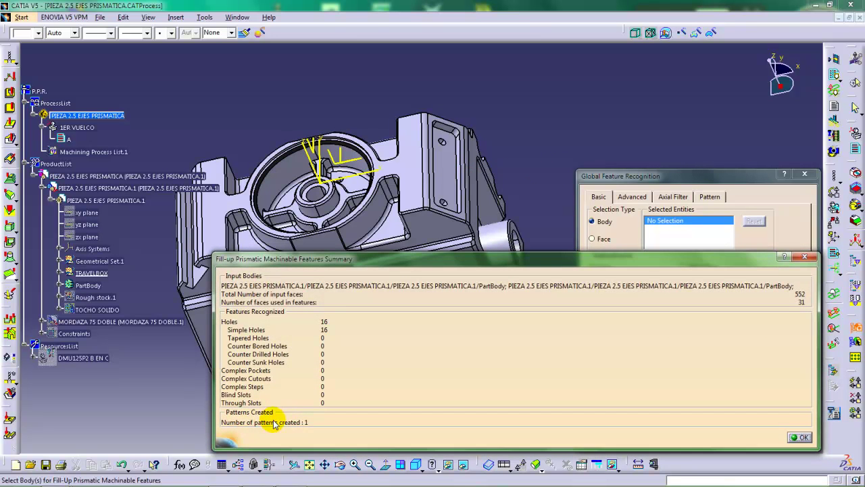
click(797, 437)
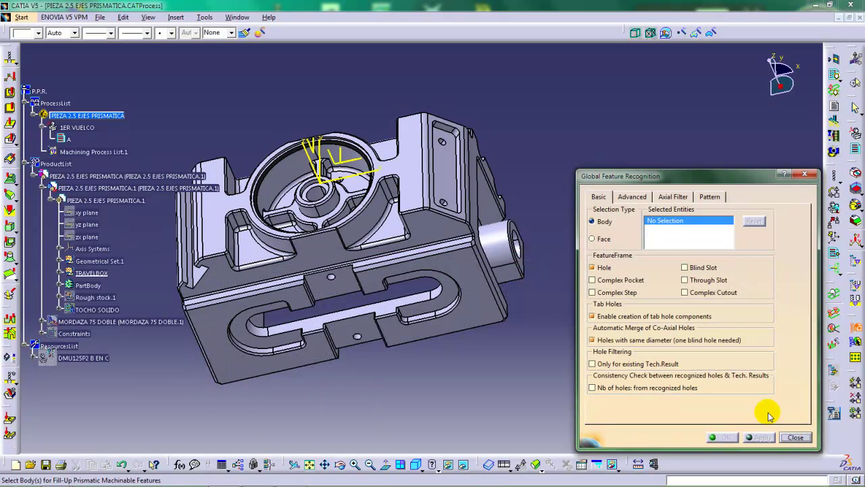
Set the machining direction from the side face around the long slotted cutout and run hole recognition on the PartBody
middle_drag(397, 278, 461, 249)
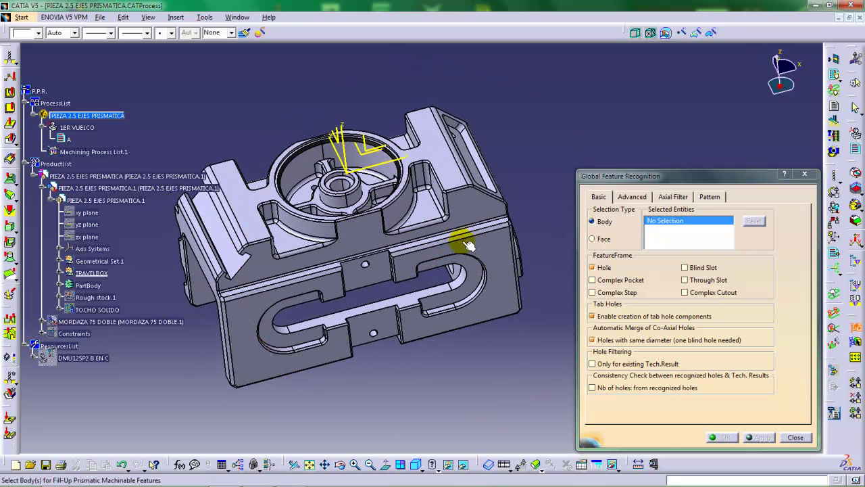
click(632, 198)
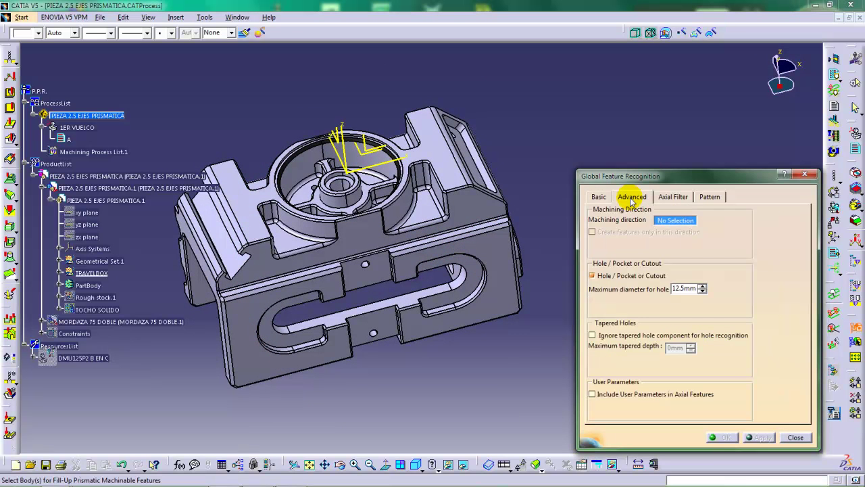
click(489, 247)
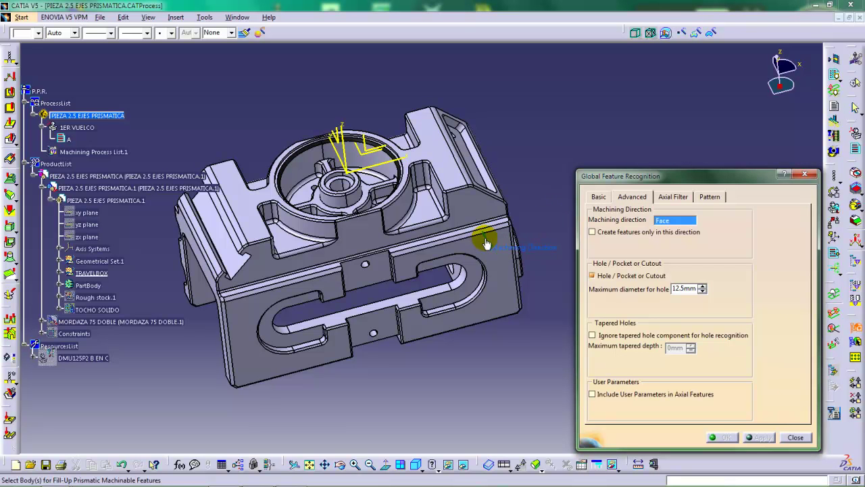
middle_drag(498, 264, 486, 284)
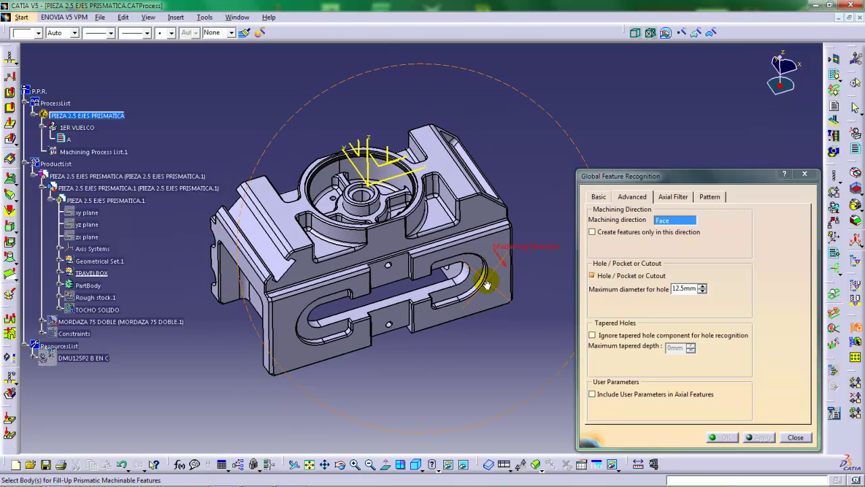
click(599, 197)
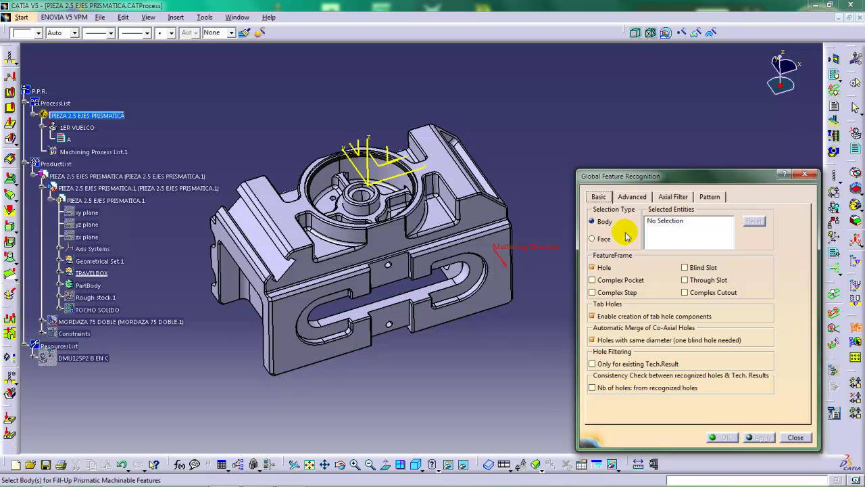
click(507, 291)
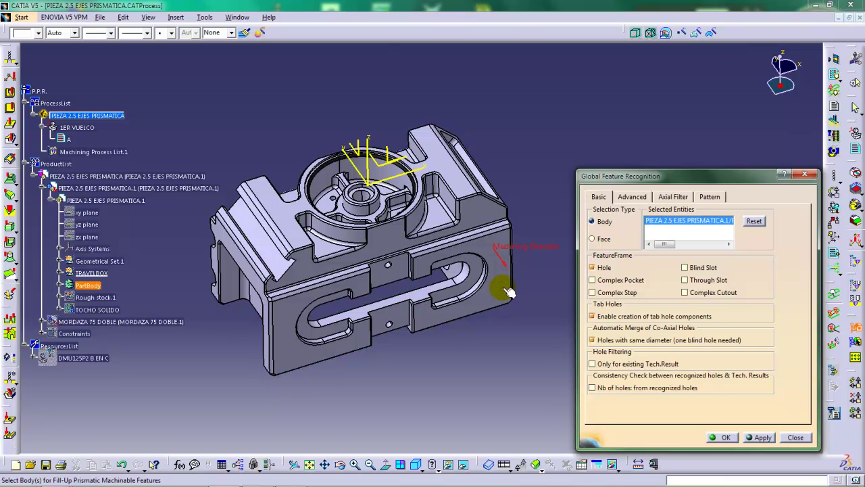
click(760, 437)
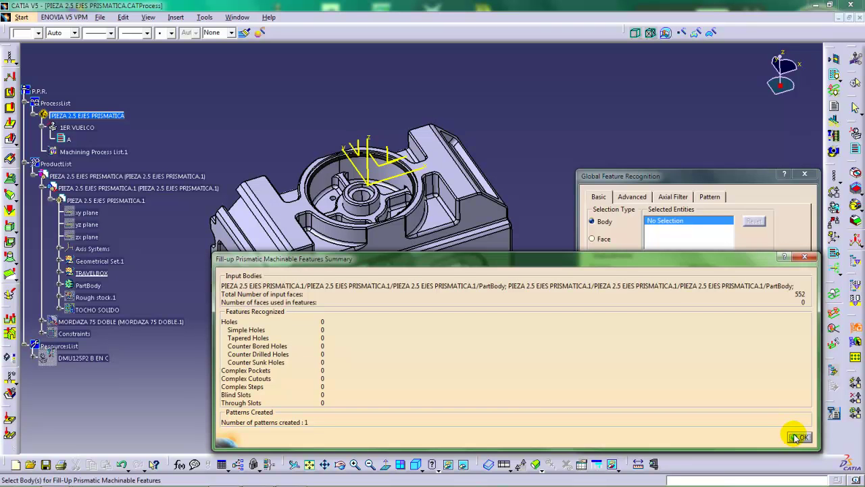
click(800, 438)
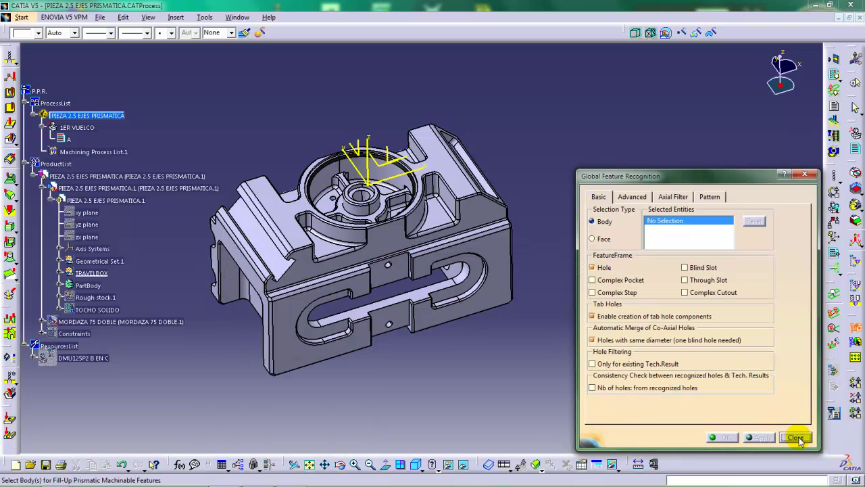
Set the machining direction from the side with the two long grooves and restrict feature creation to this direction only
middle_drag(376, 238, 527, 189)
middle_drag(357, 232, 401, 264)
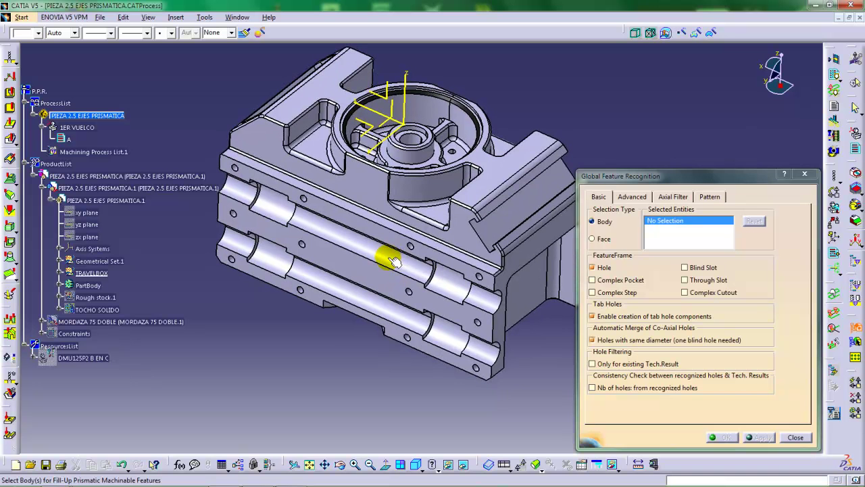
middle_drag(403, 311, 409, 303)
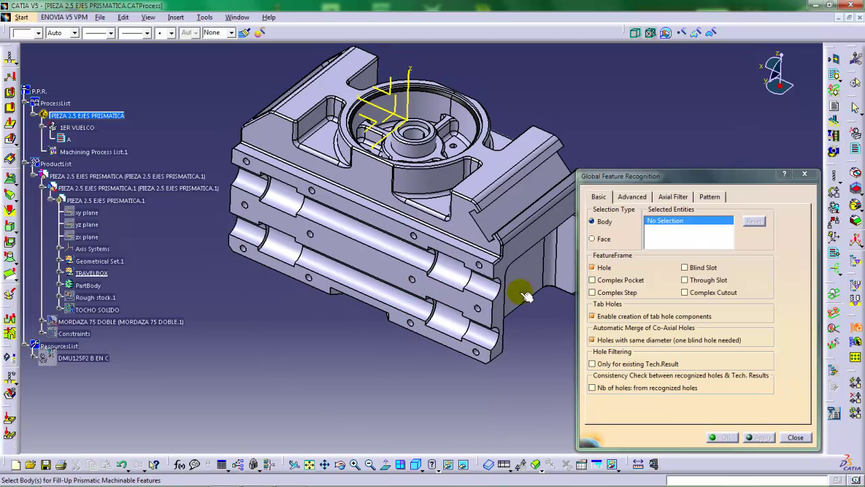
click(638, 196)
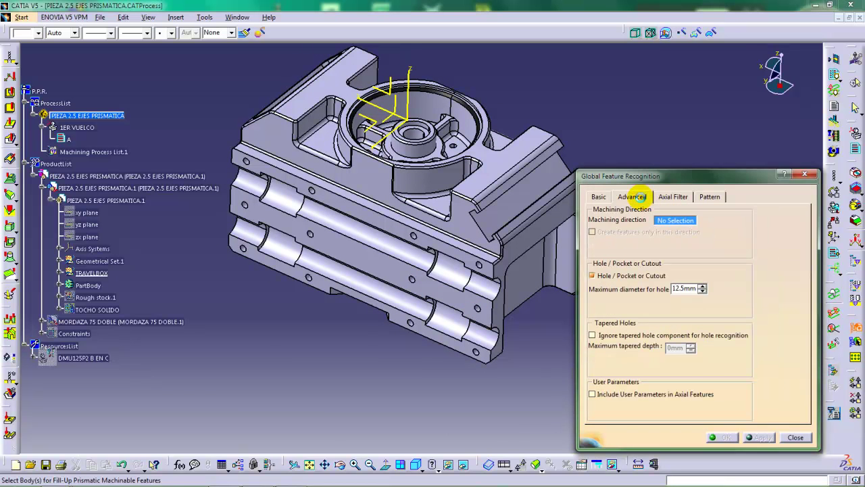
click(452, 295)
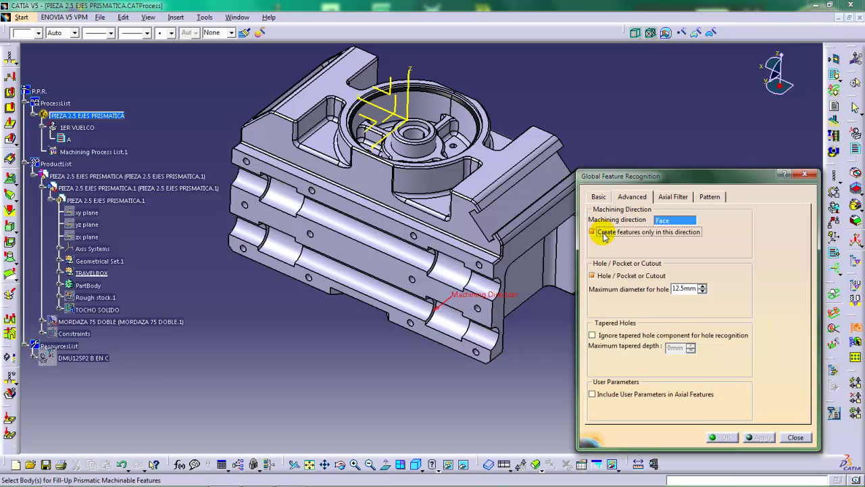
click(592, 231)
Run the hole recognition on the PartBody for the grooved side, dismiss the summary and close Global Feature Recognition
click(599, 197)
middle_drag(457, 315, 423, 306)
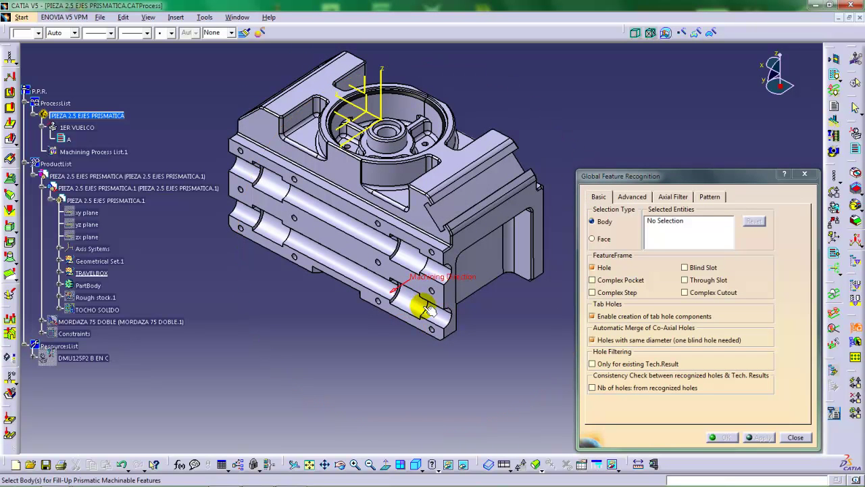
click(654, 221)
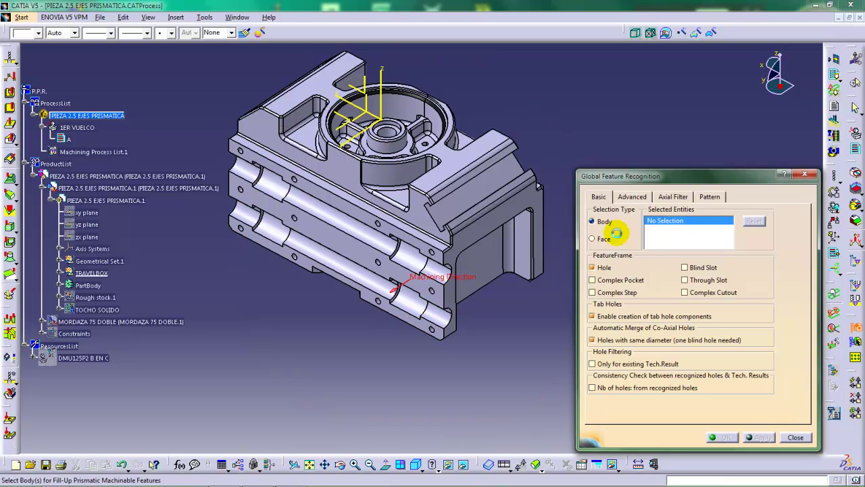
click(441, 299)
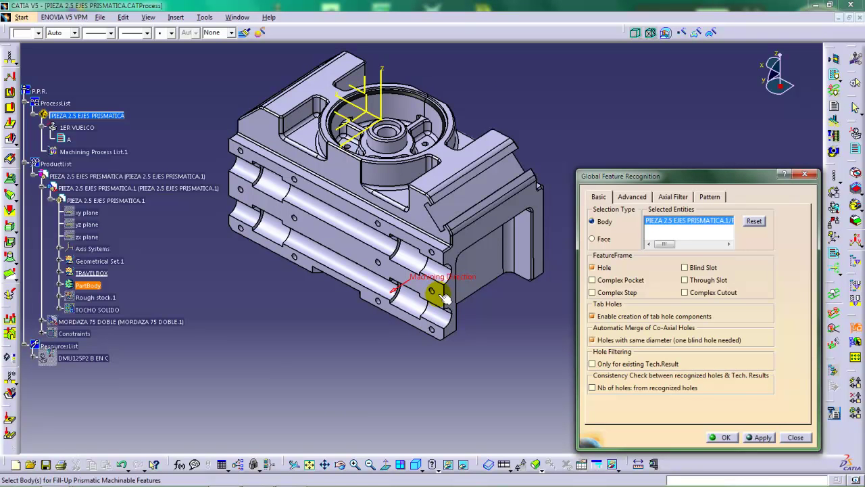
click(760, 437)
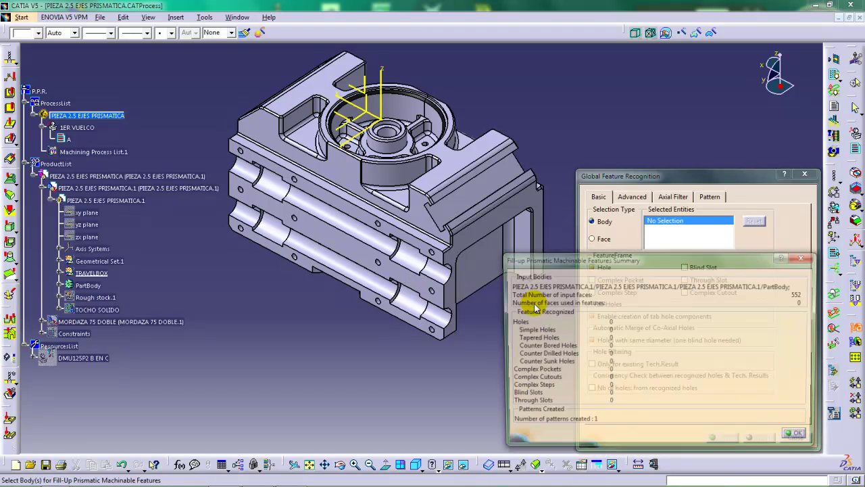
click(799, 438)
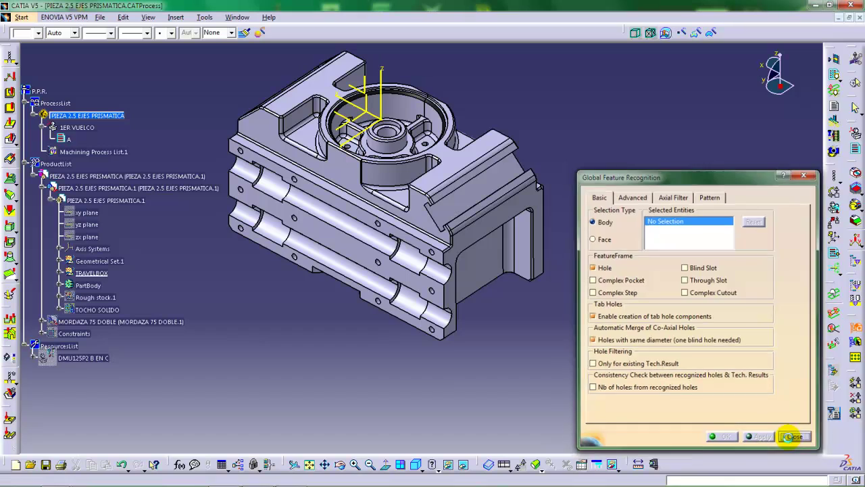
click(787, 437)
Review the machinable axial features and hole patterns of the part in the Manufacturing View
middle_drag(430, 253, 499, 208)
click(854, 261)
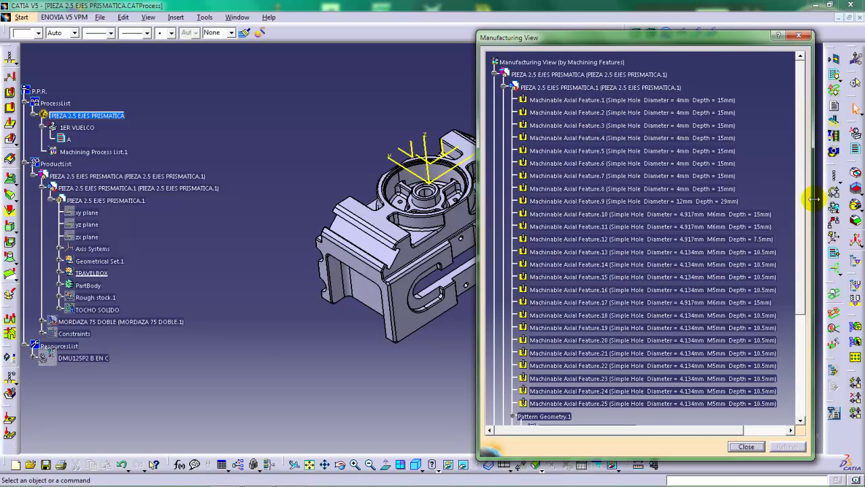
drag(798, 205, 797, 296)
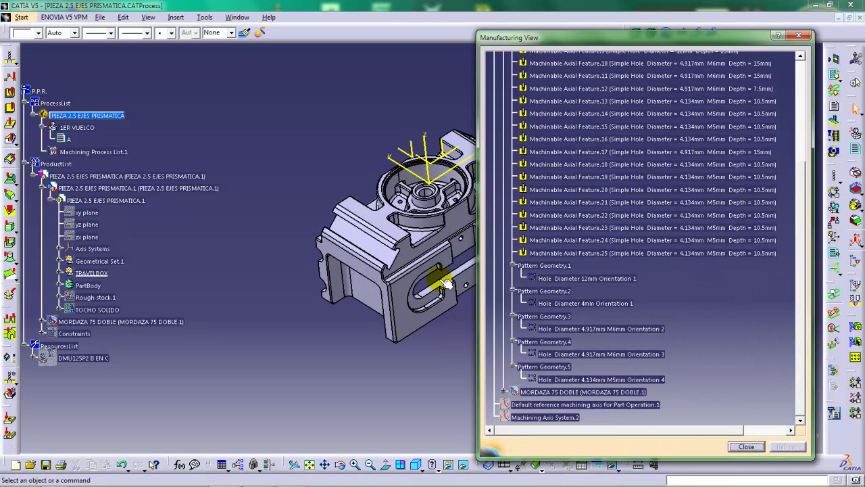
middle_drag(435, 270, 409, 204)
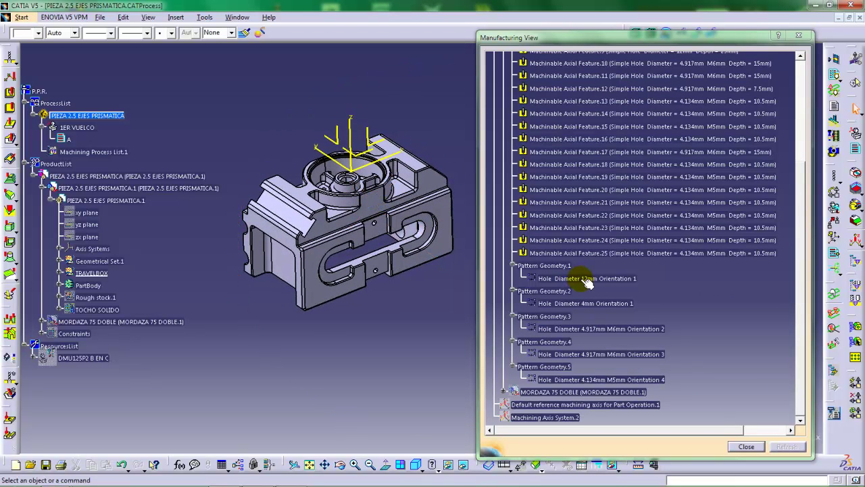
Highlight the M6 hole patterns of orientations 2 and 3 and the M5 pattern of orientation 4 on the part, then close the Manufacturing View
click(590, 330)
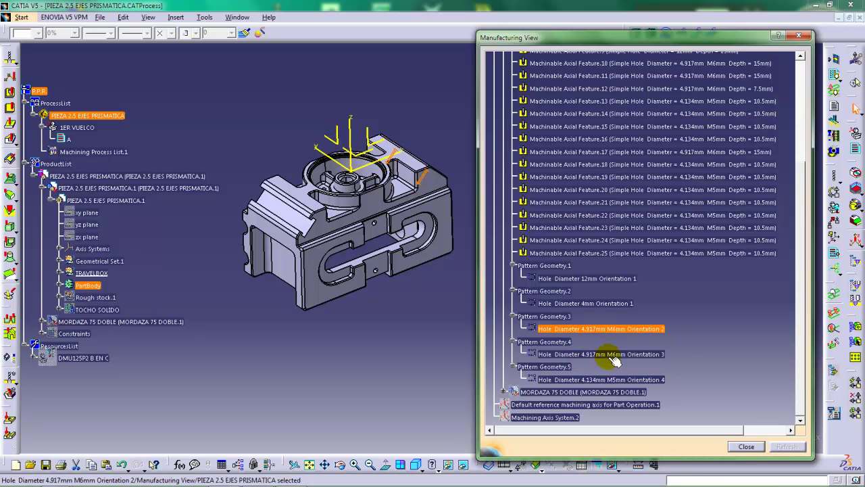
click(609, 354)
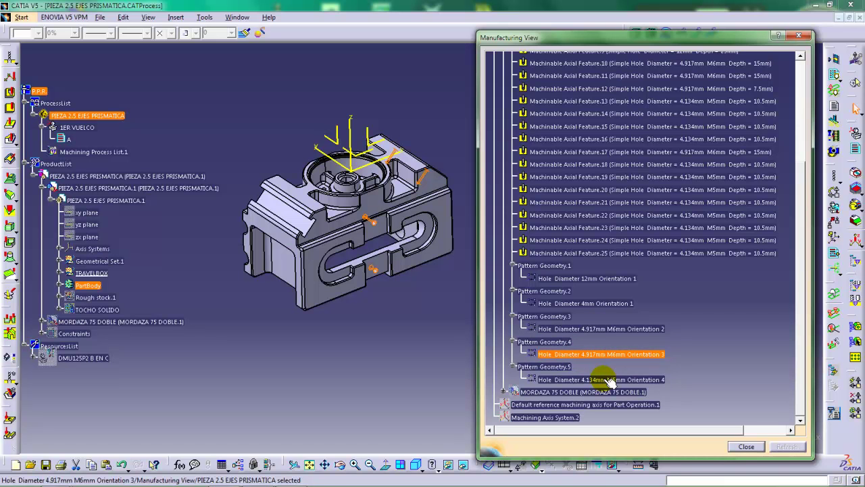
click(608, 379)
middle_drag(303, 271, 353, 309)
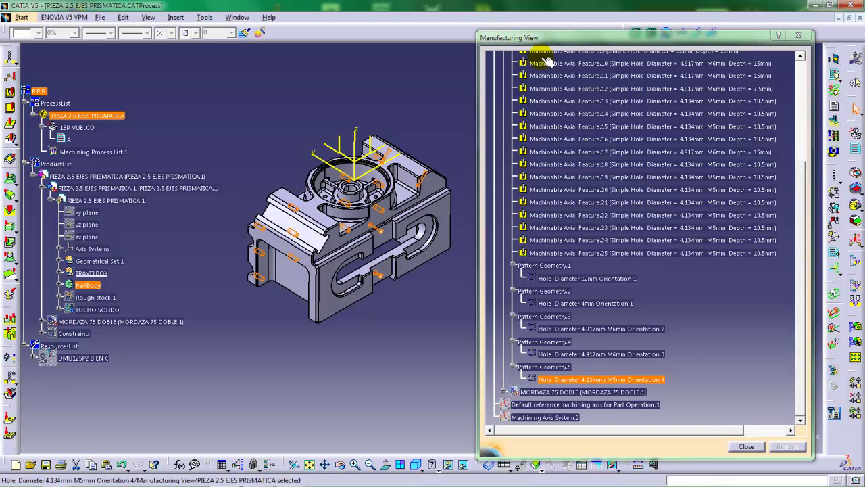
click(746, 449)
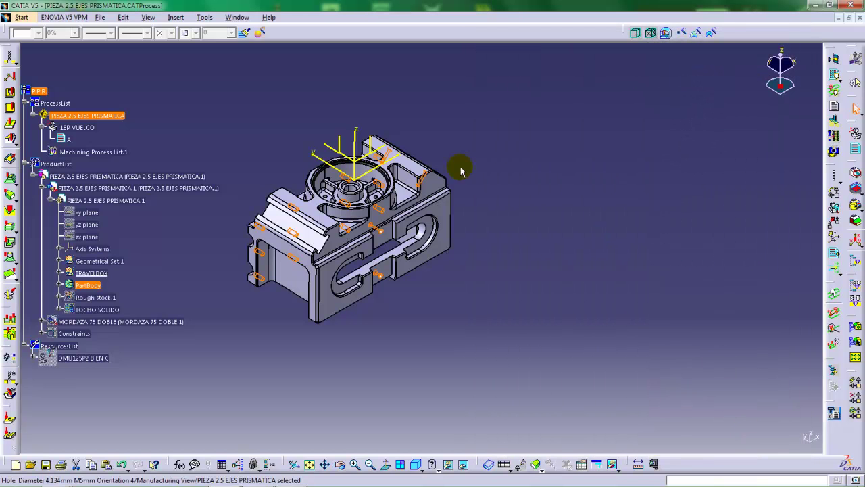
scroll(418, 186, up, 1)
middle_drag(421, 186, 509, 198)
click(524, 347)
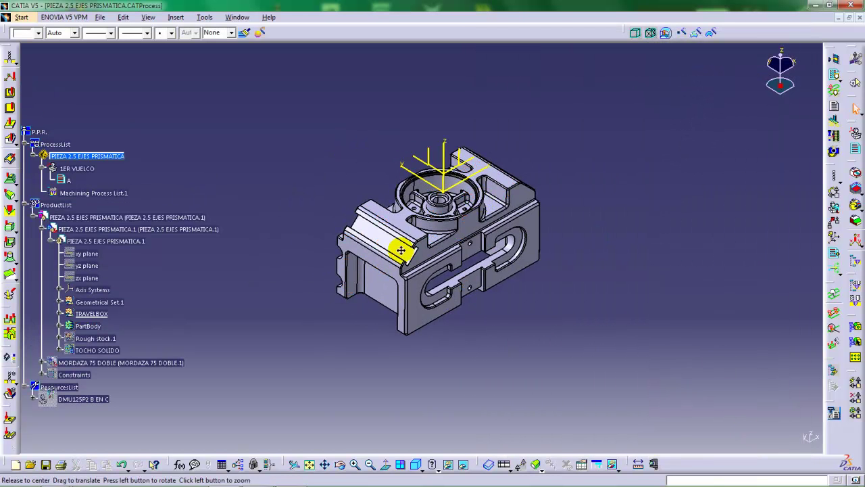
mouse_move(396, 246)
middle_down()
mouse_move(383, 216)
mouse_move(469, 187)
mouse_move(463, 225)
mouse_move(428, 246)
mouse_move(417, 240)
mouse_move(412, 217)
mouse_move(428, 210)
mouse_move(404, 258)
mouse_move(410, 251)
middle_up()
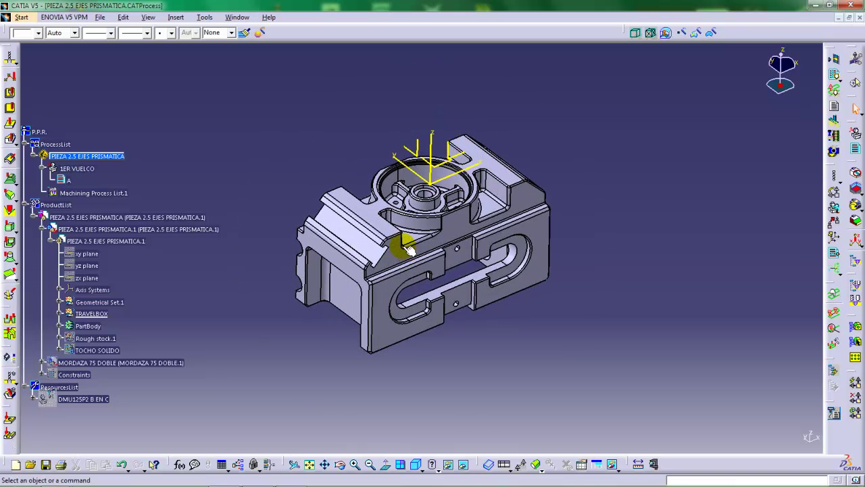